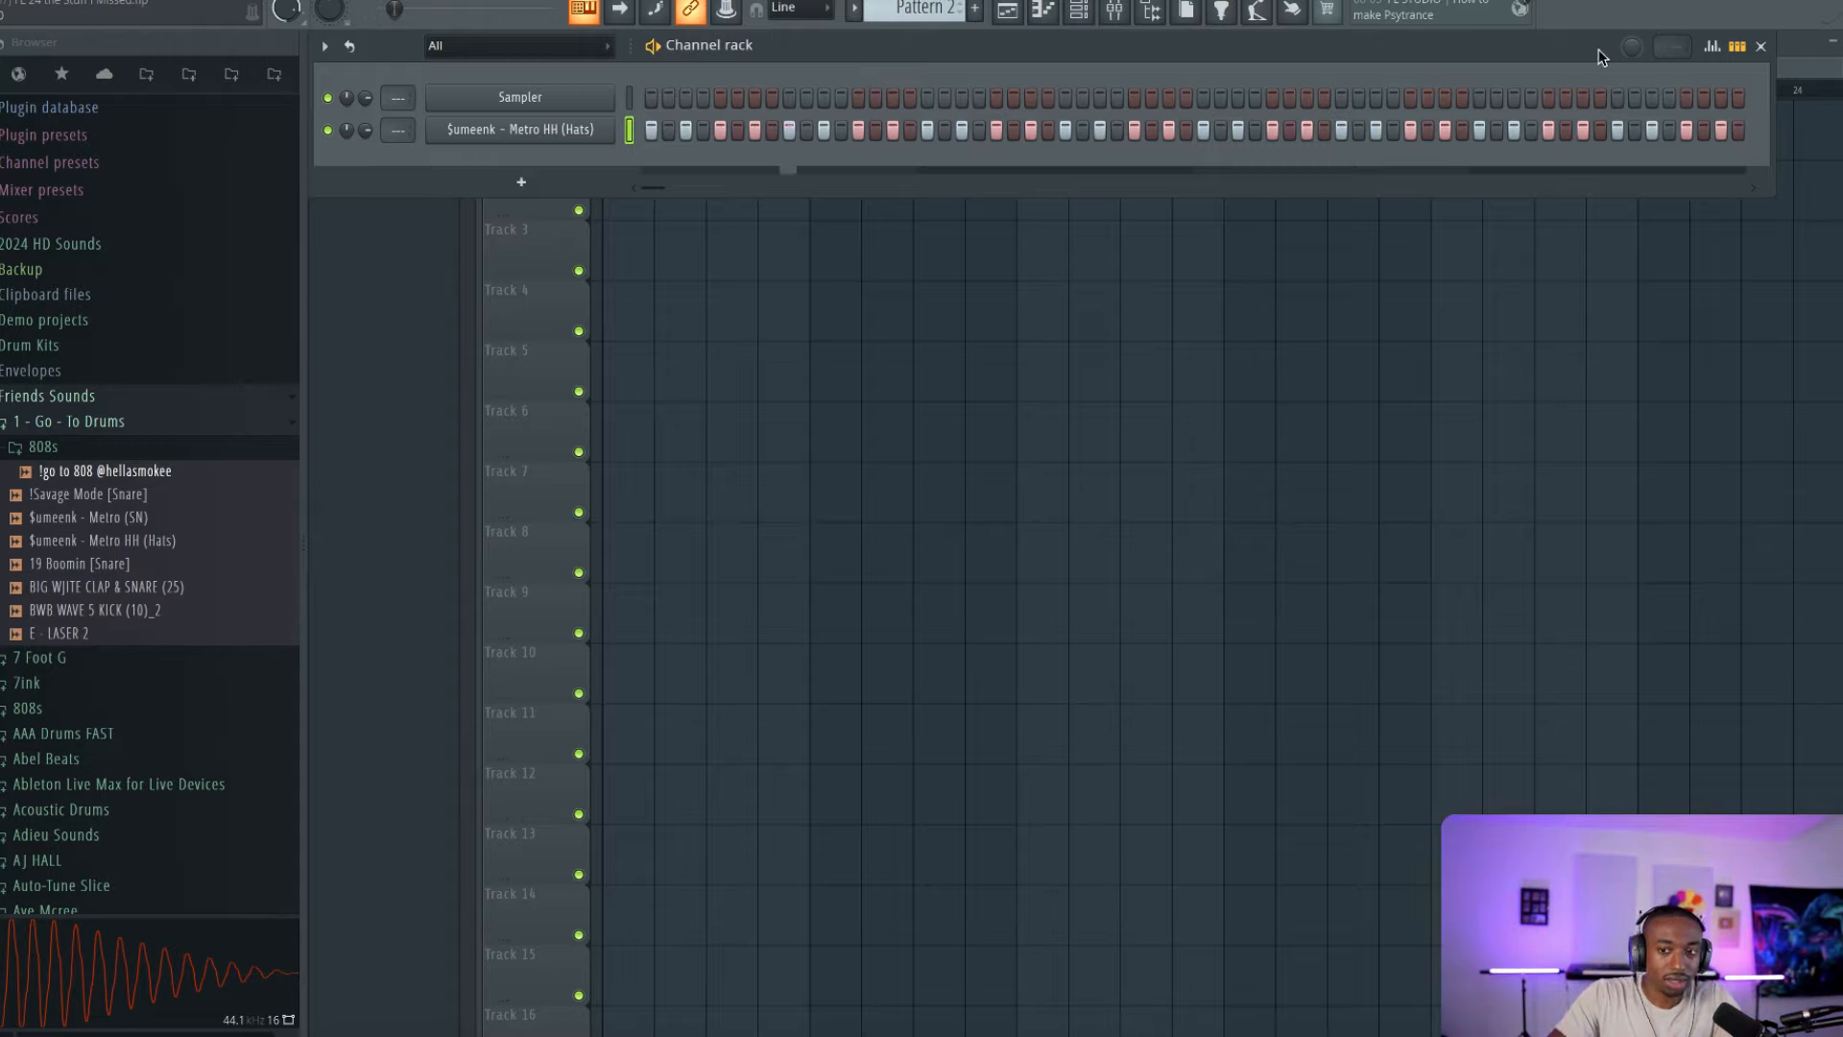
# Step: Add repeats to steps 45, 59 and 63 of the Metro HH hats in the channel rack's graph editor
pyautogui.click(1714, 51)
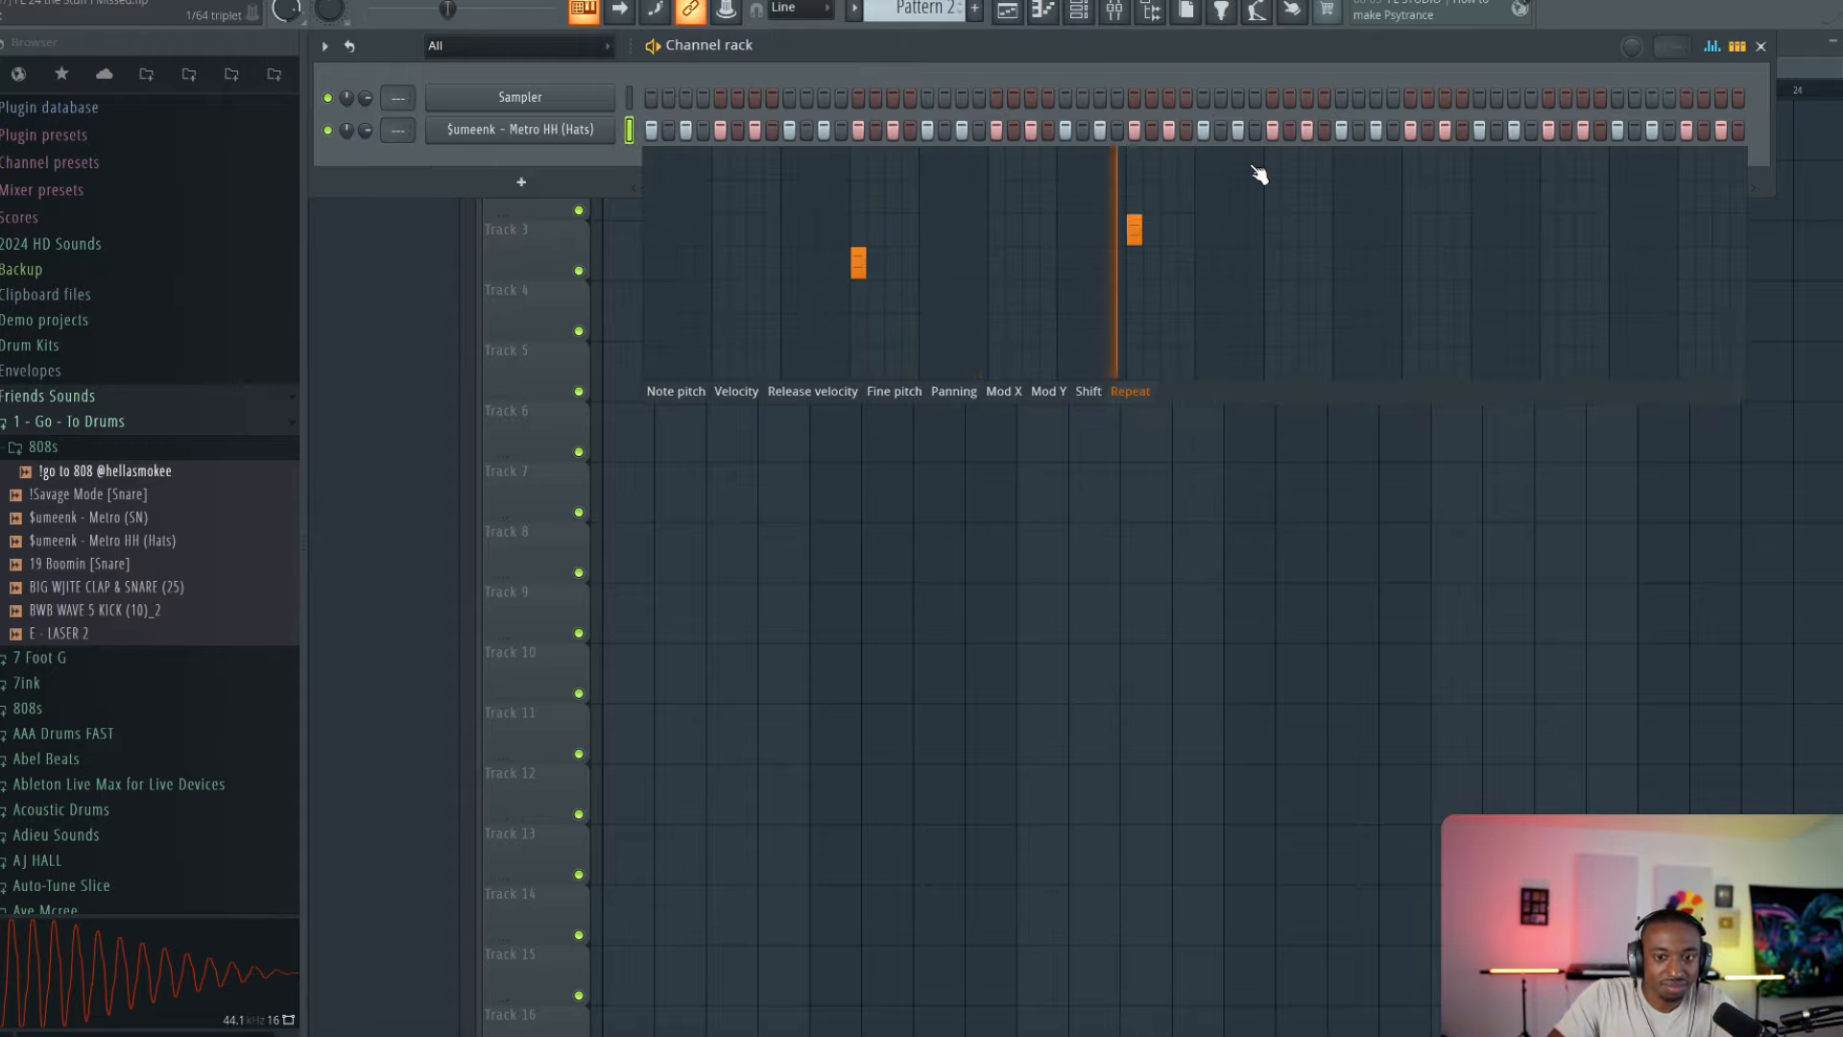
pyautogui.click(1411, 196)
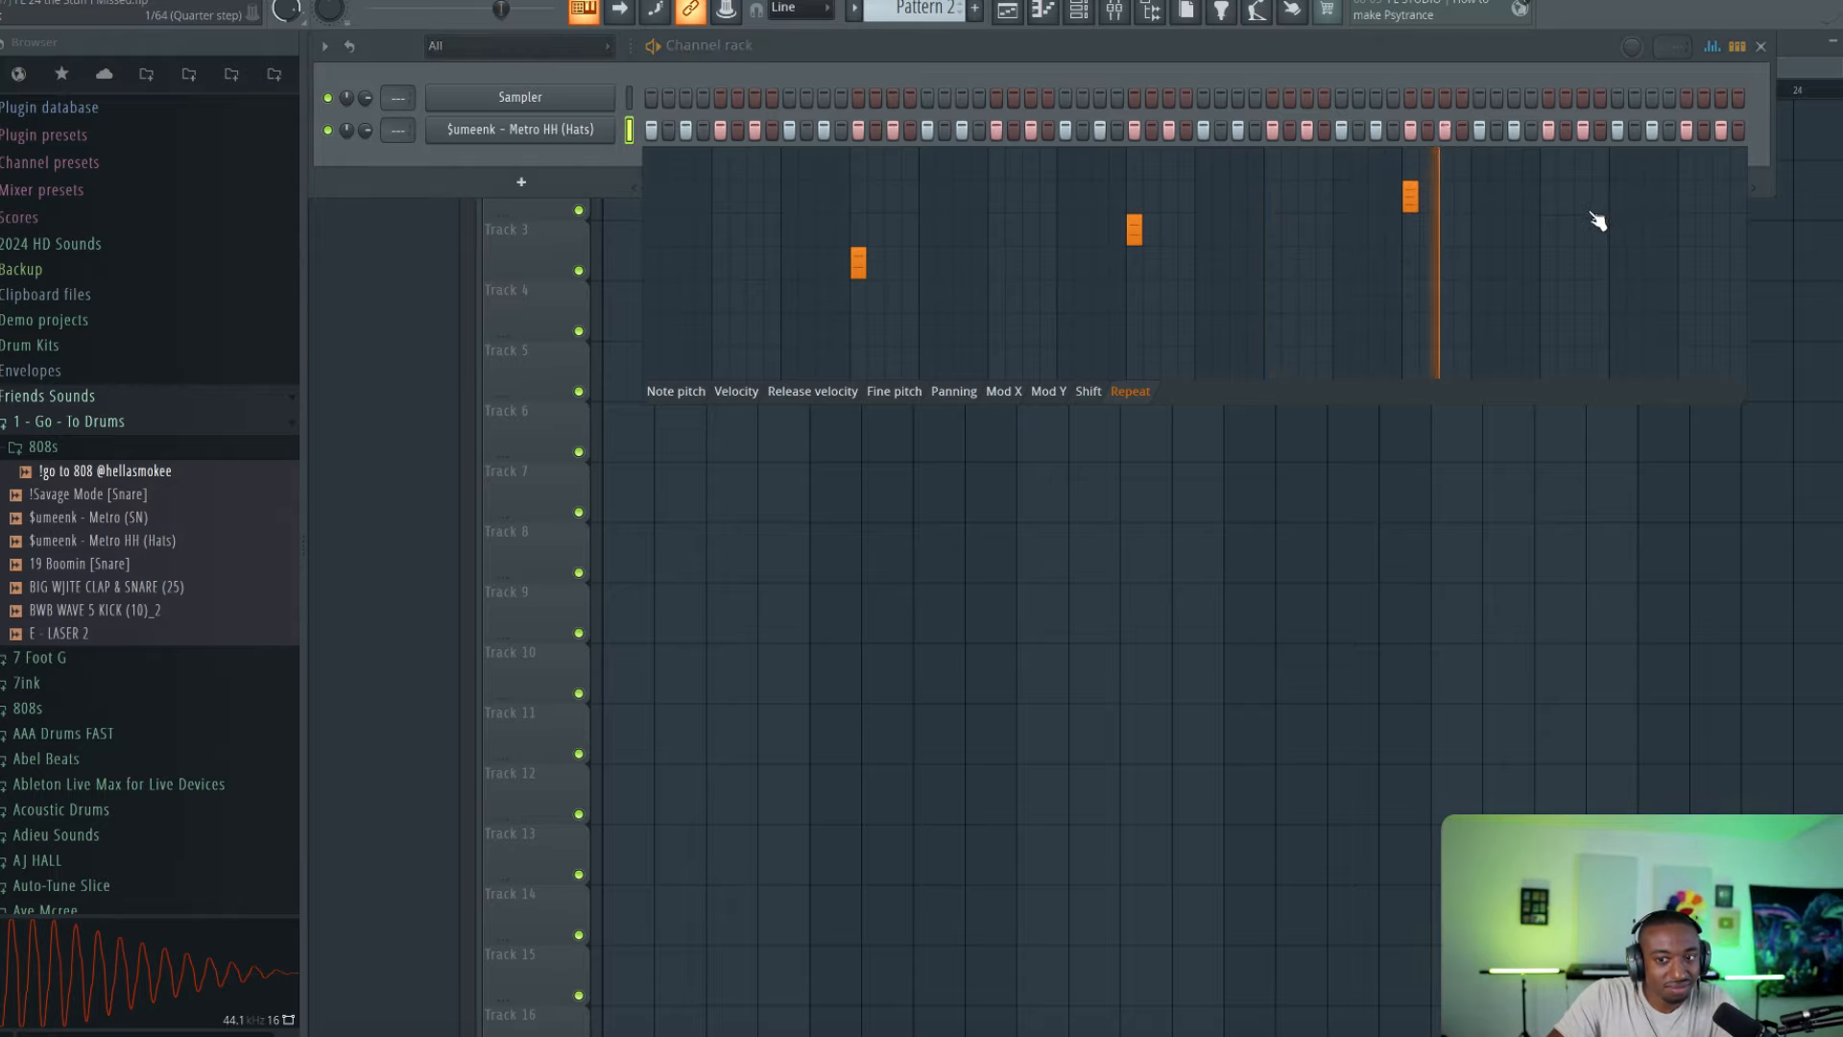
pyautogui.click(1652, 230)
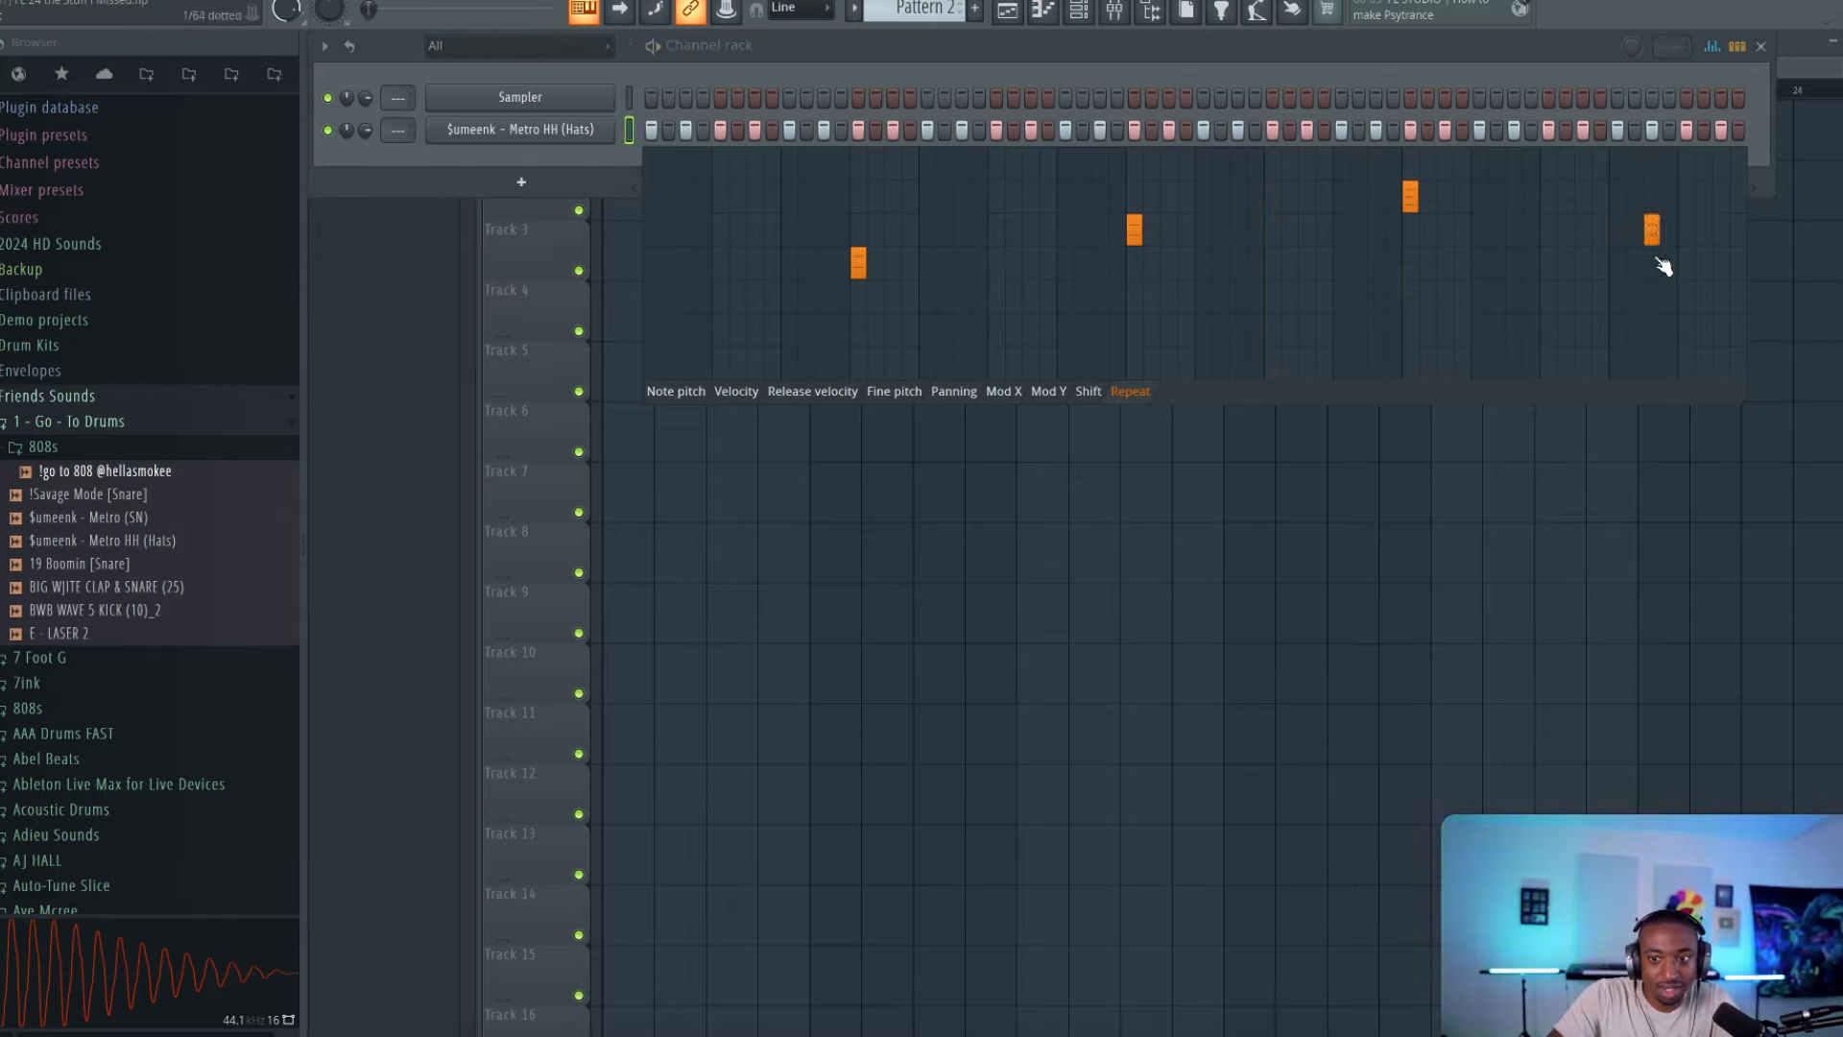
pyautogui.moveTo(1661, 225)
pyautogui.mouseDown()
pyautogui.moveTo(1657, 202)
pyautogui.moveTo(1725, 200)
pyautogui.mouseUp()
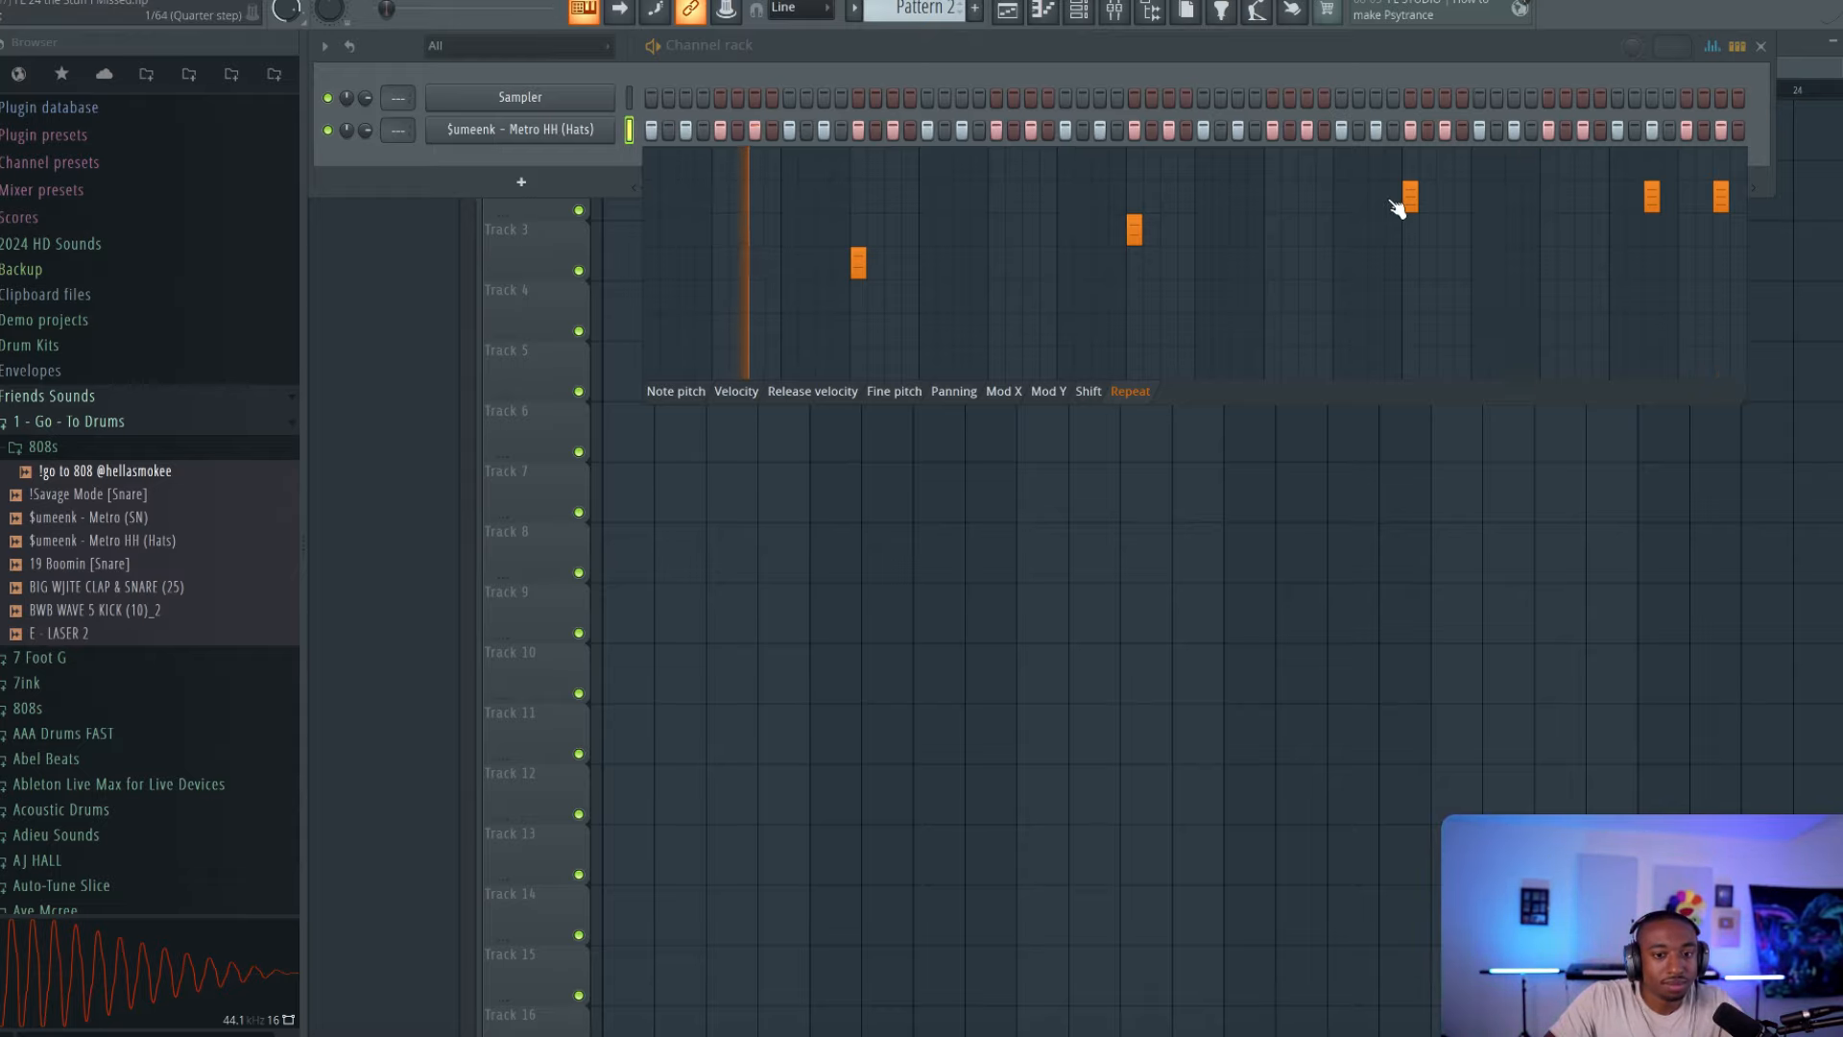
# Step: Lower the repeat on the hats' step 63, stop playback and close the graph editor
pyautogui.click(1723, 301)
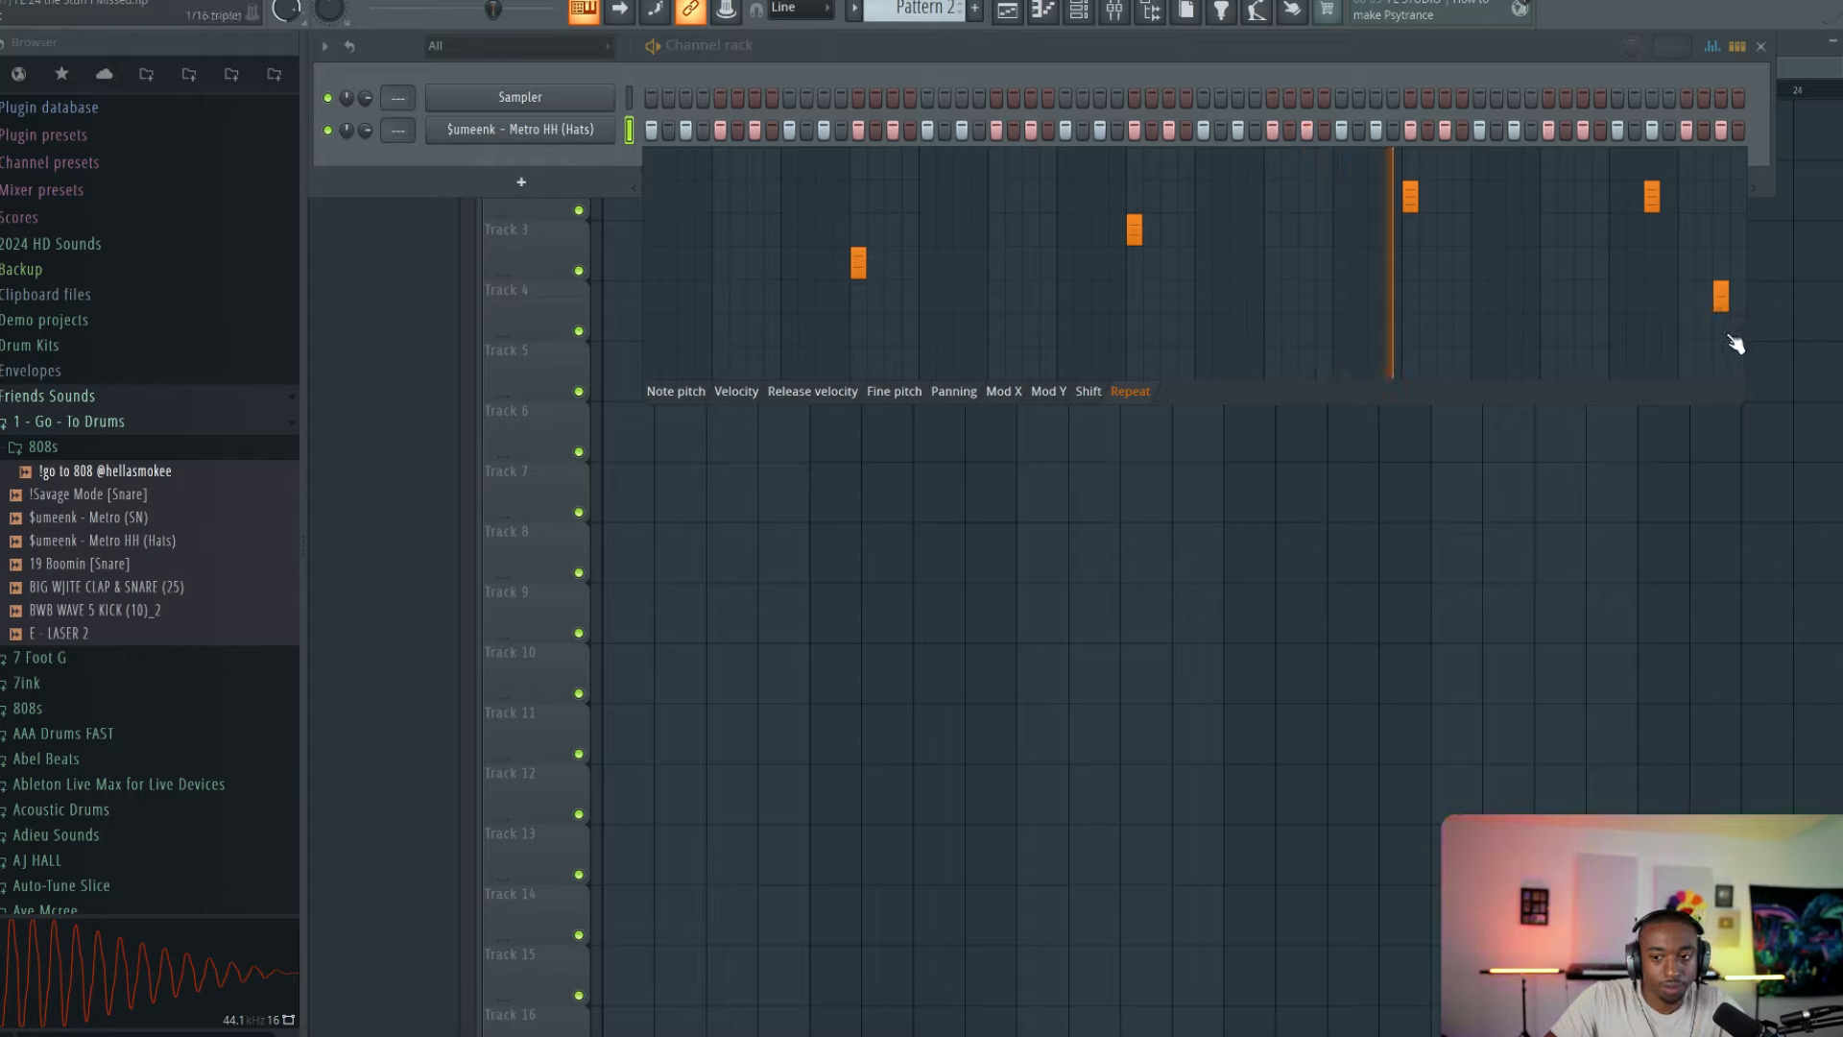
pyautogui.click(1728, 344)
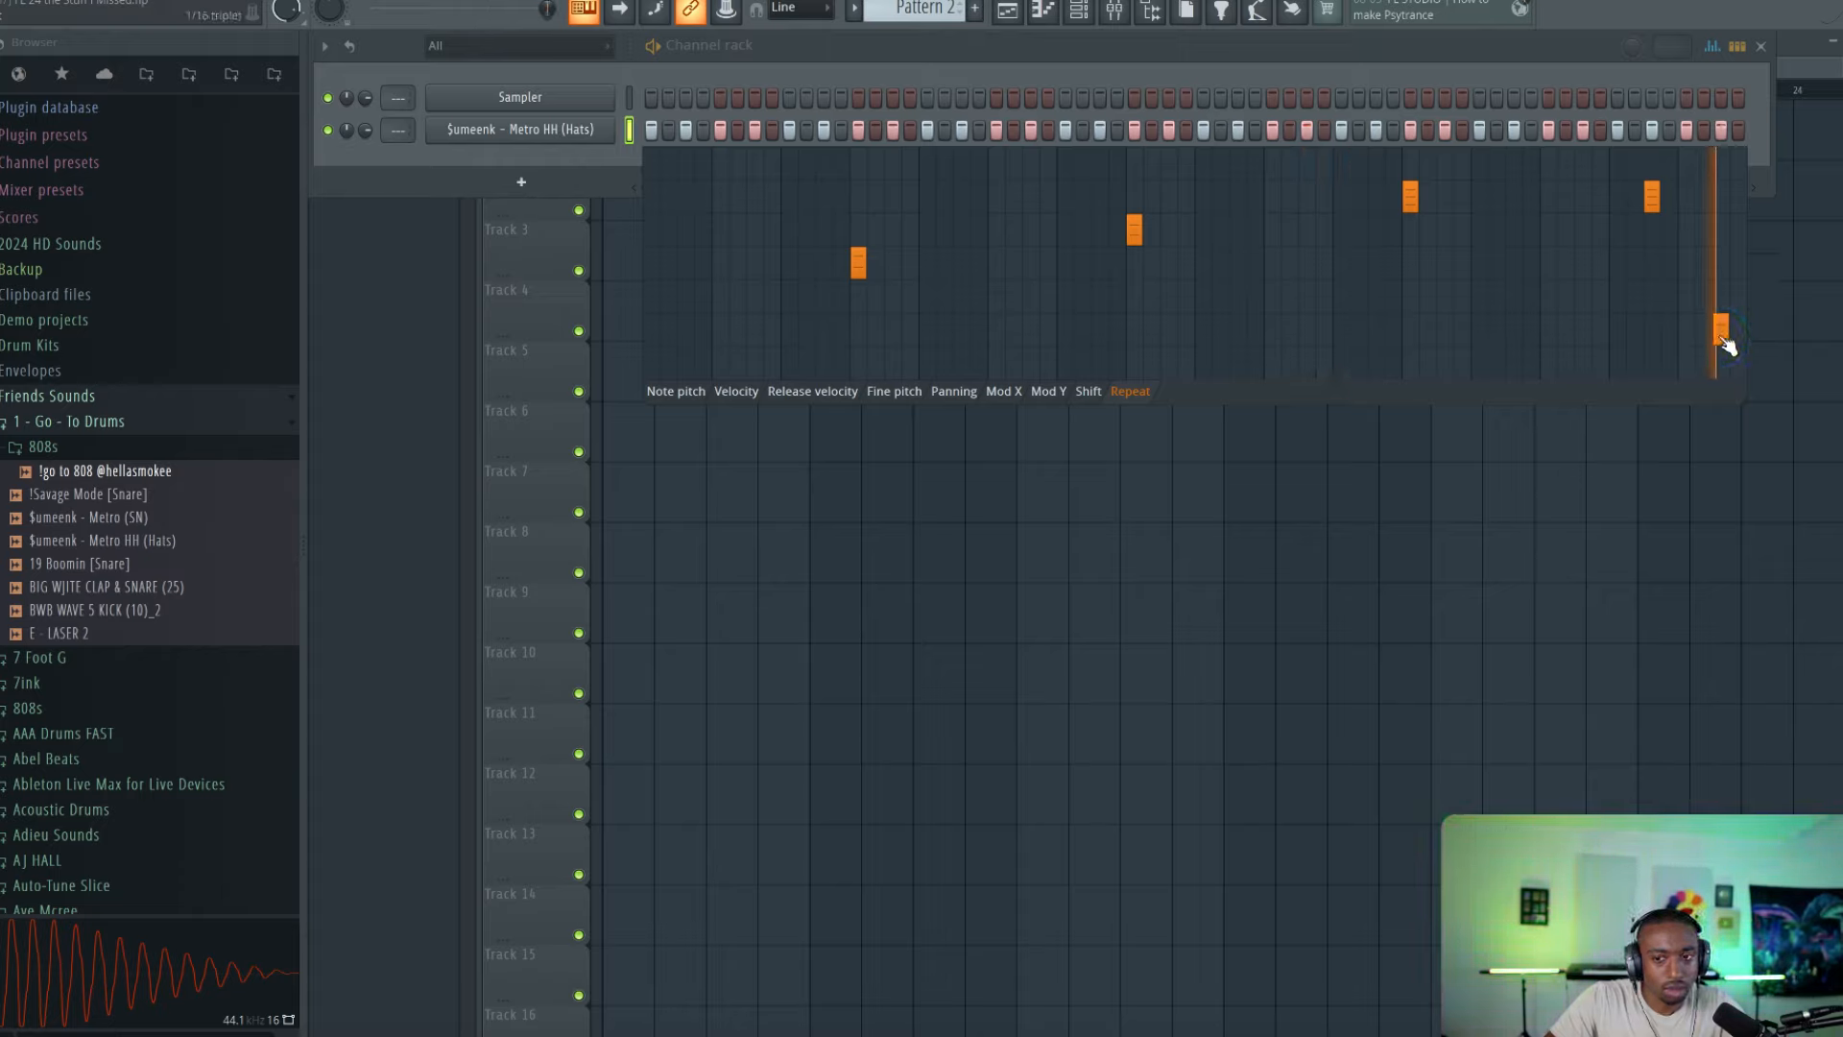
pyautogui.press('space')
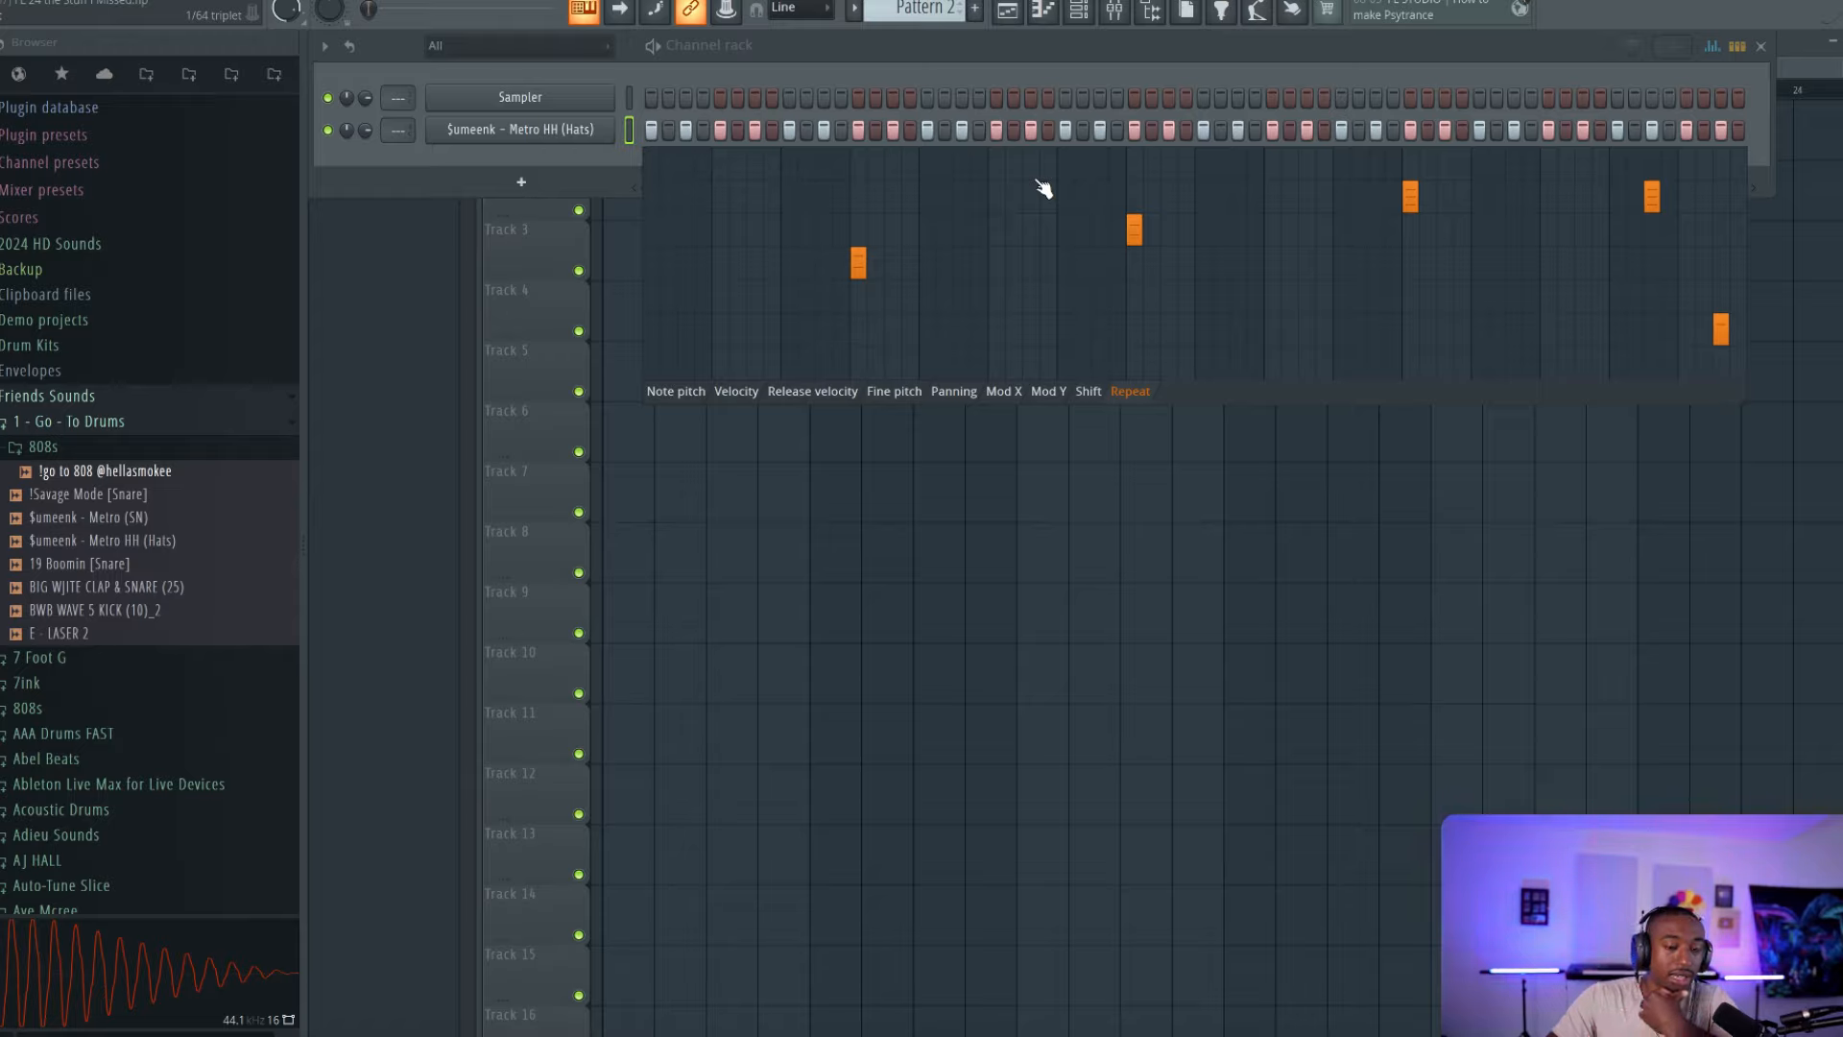
pyautogui.click(1712, 46)
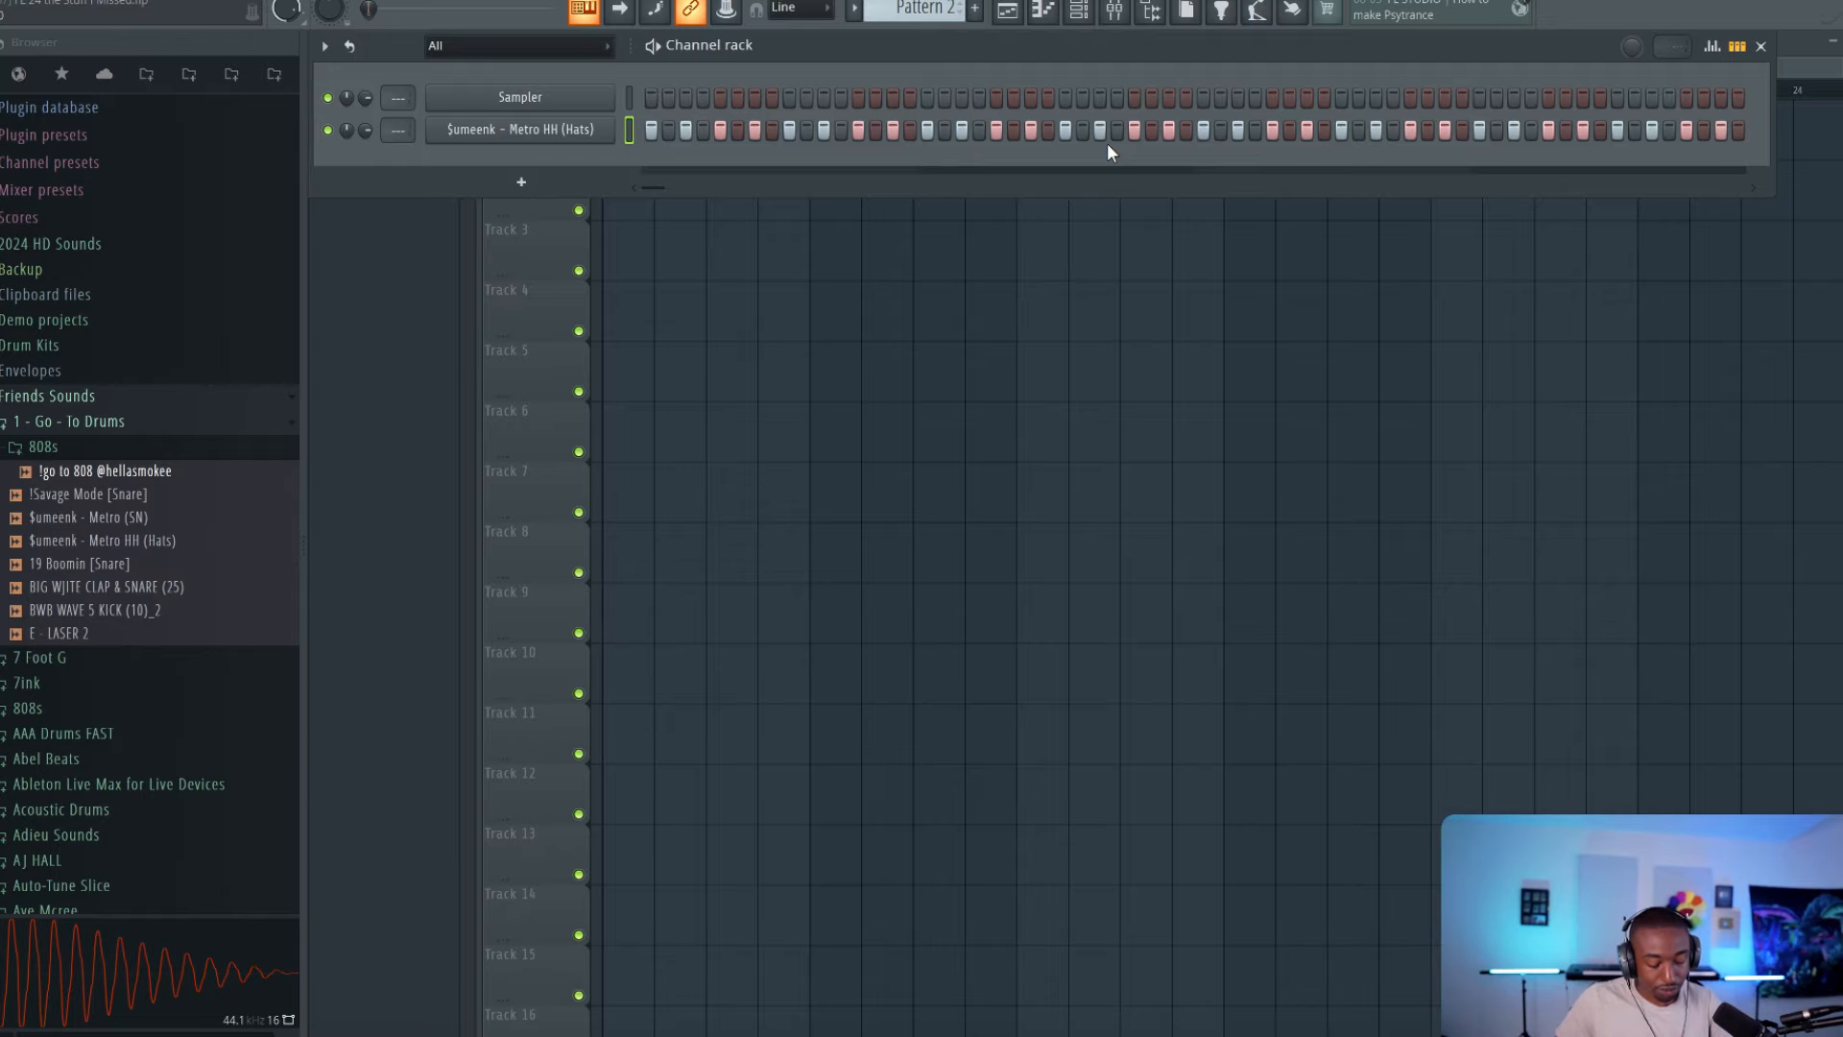
pyautogui.rightClick(573, 92)
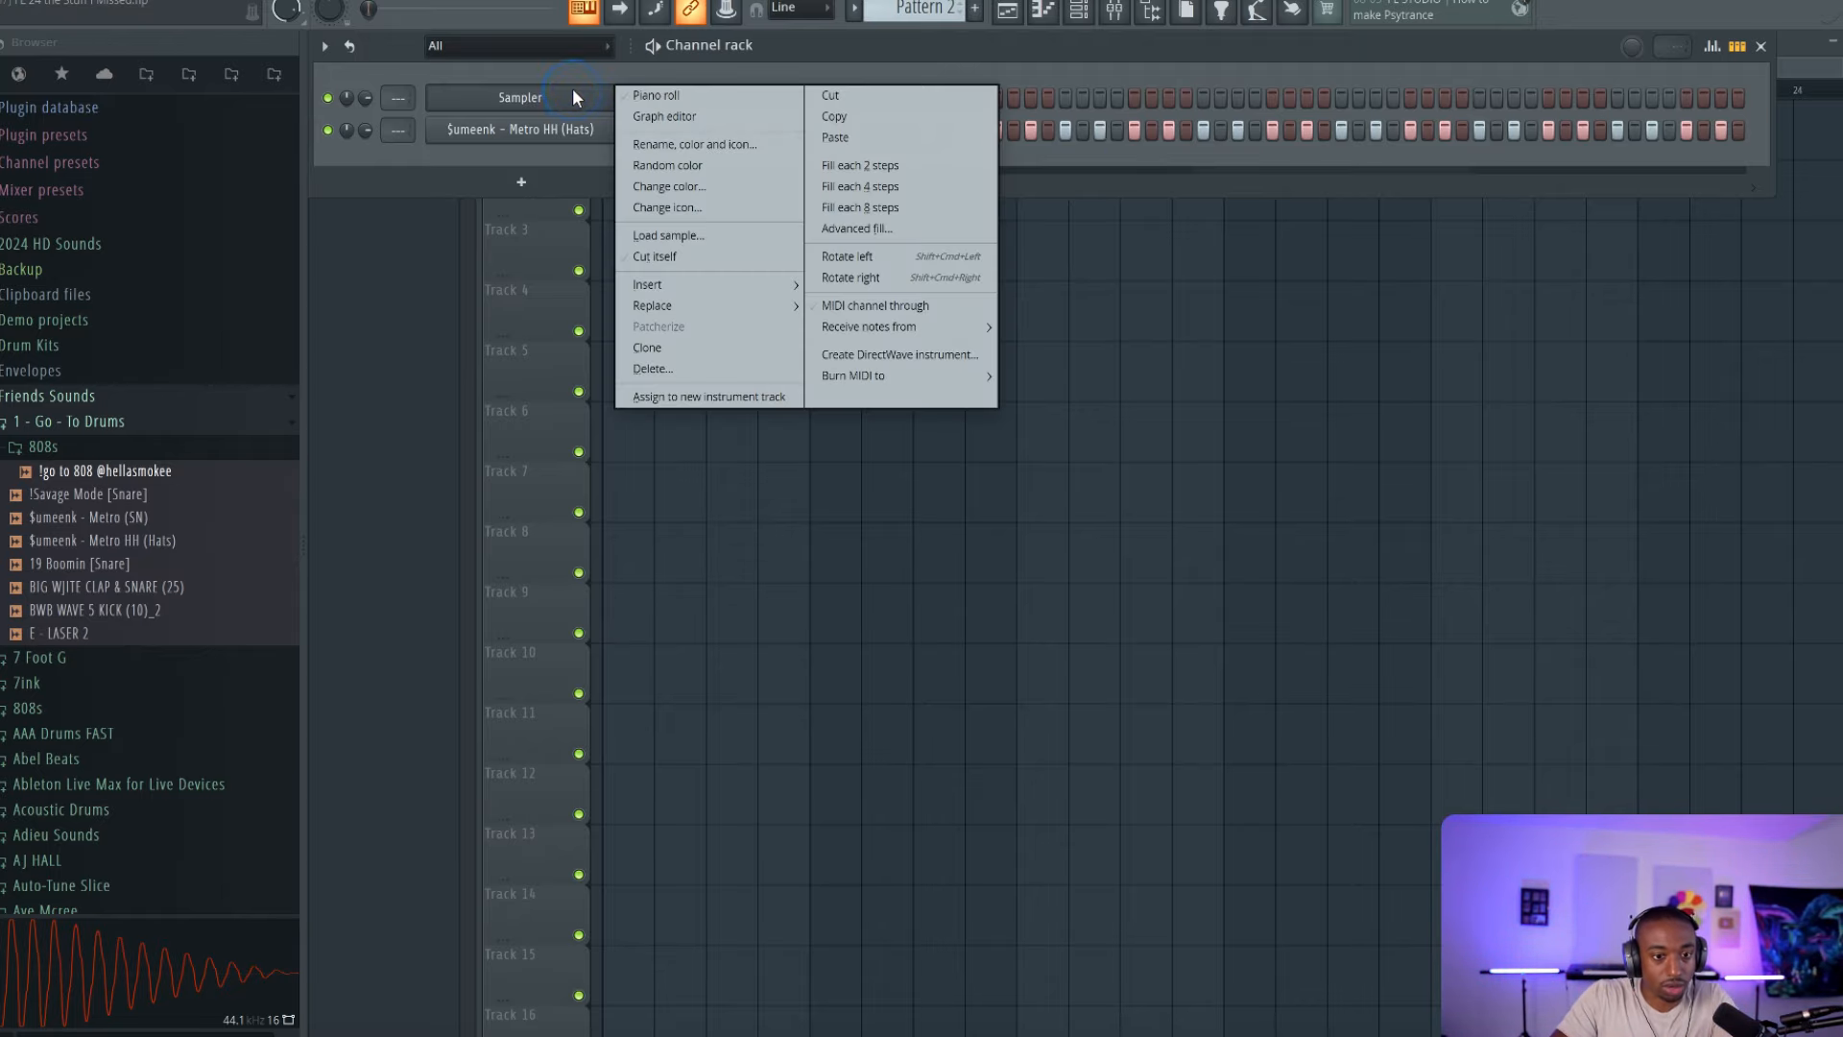
pyautogui.moveTo(680, 304)
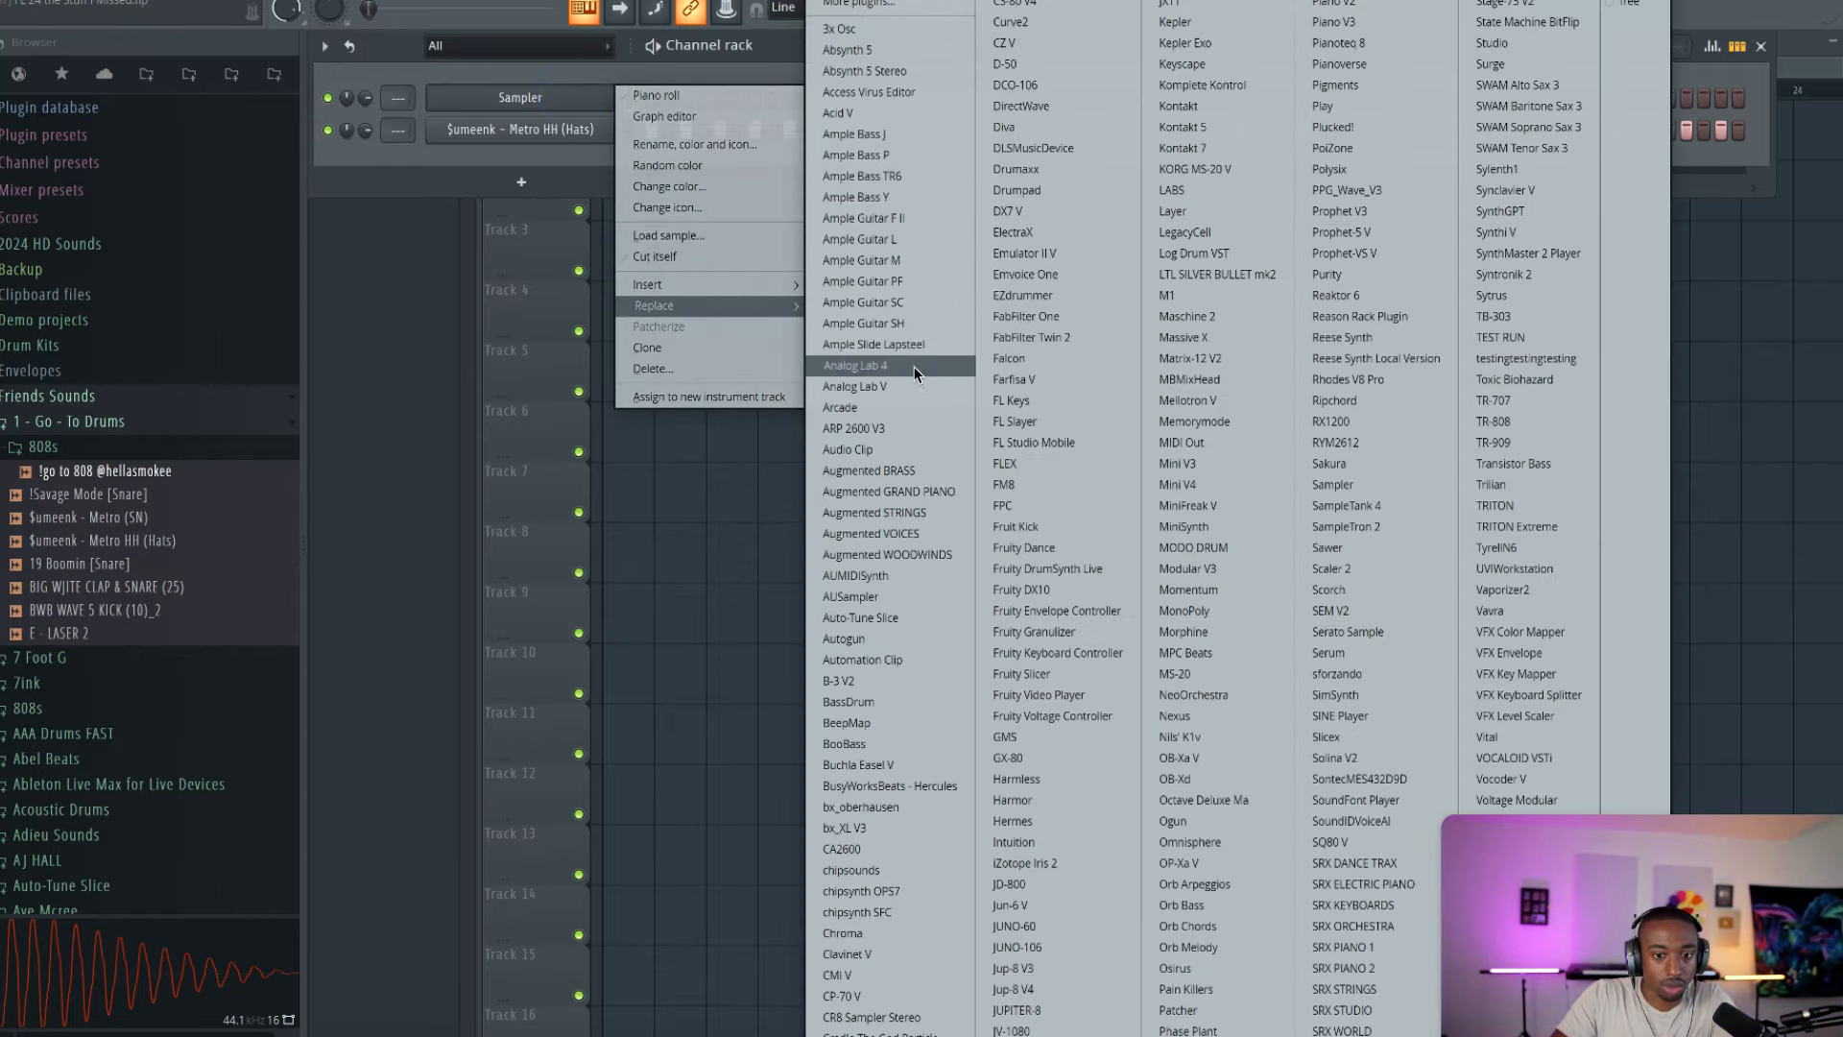
pyautogui.click(525, 226)
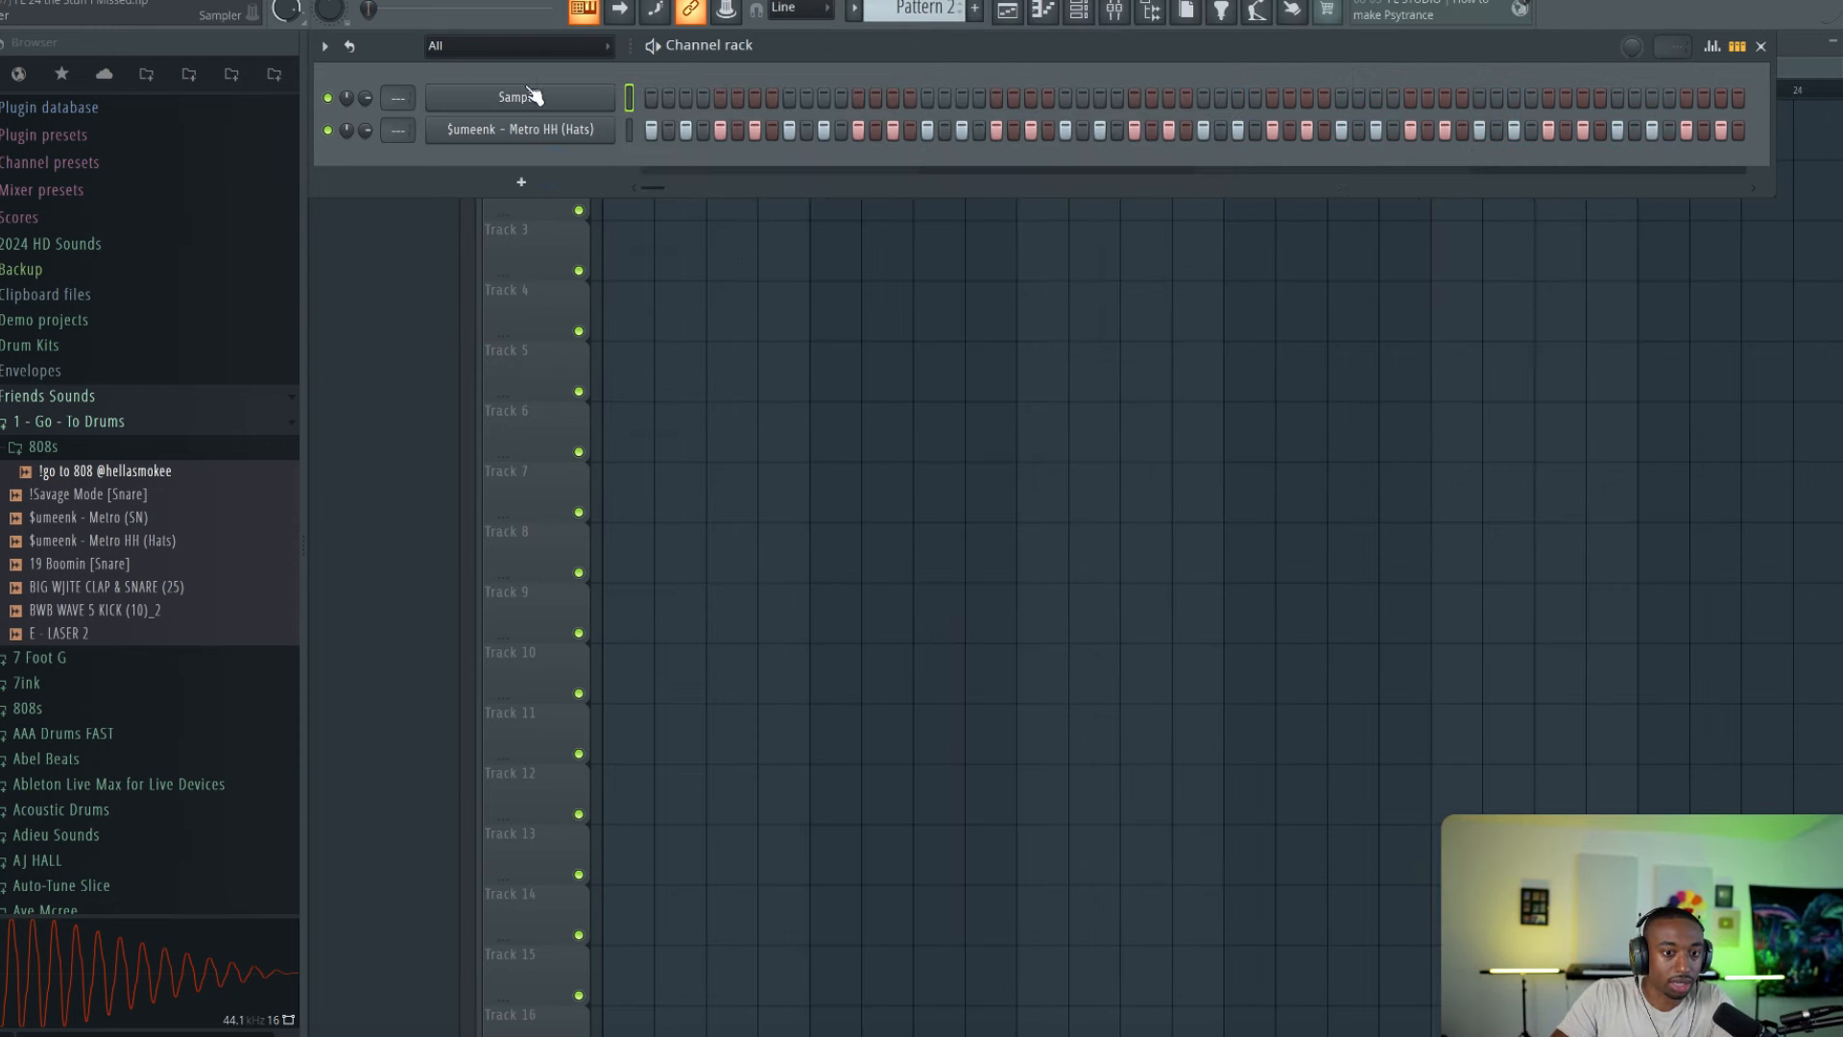
# Step: Add a BusyWorksBeats - Hercules channel and load its Drake Keys preset from the Core Library's Keys bank
pyautogui.click(521, 181)
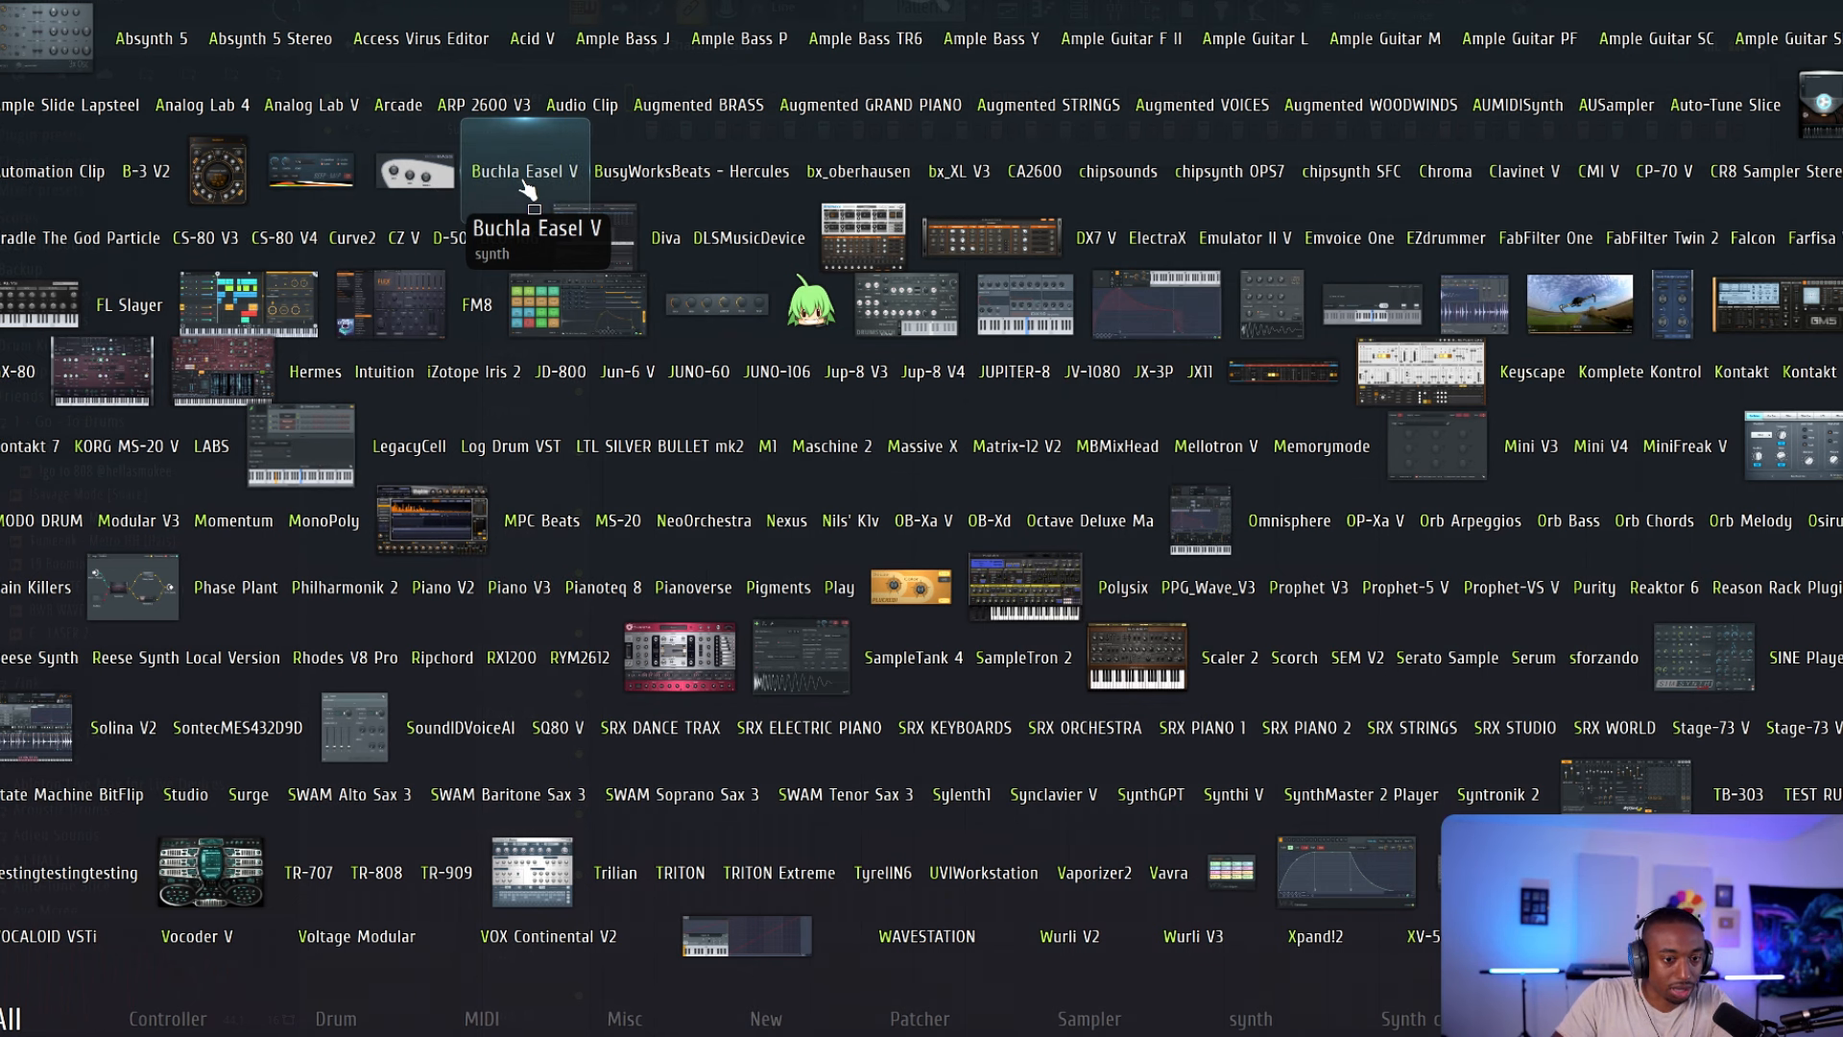
pyautogui.click(700, 172)
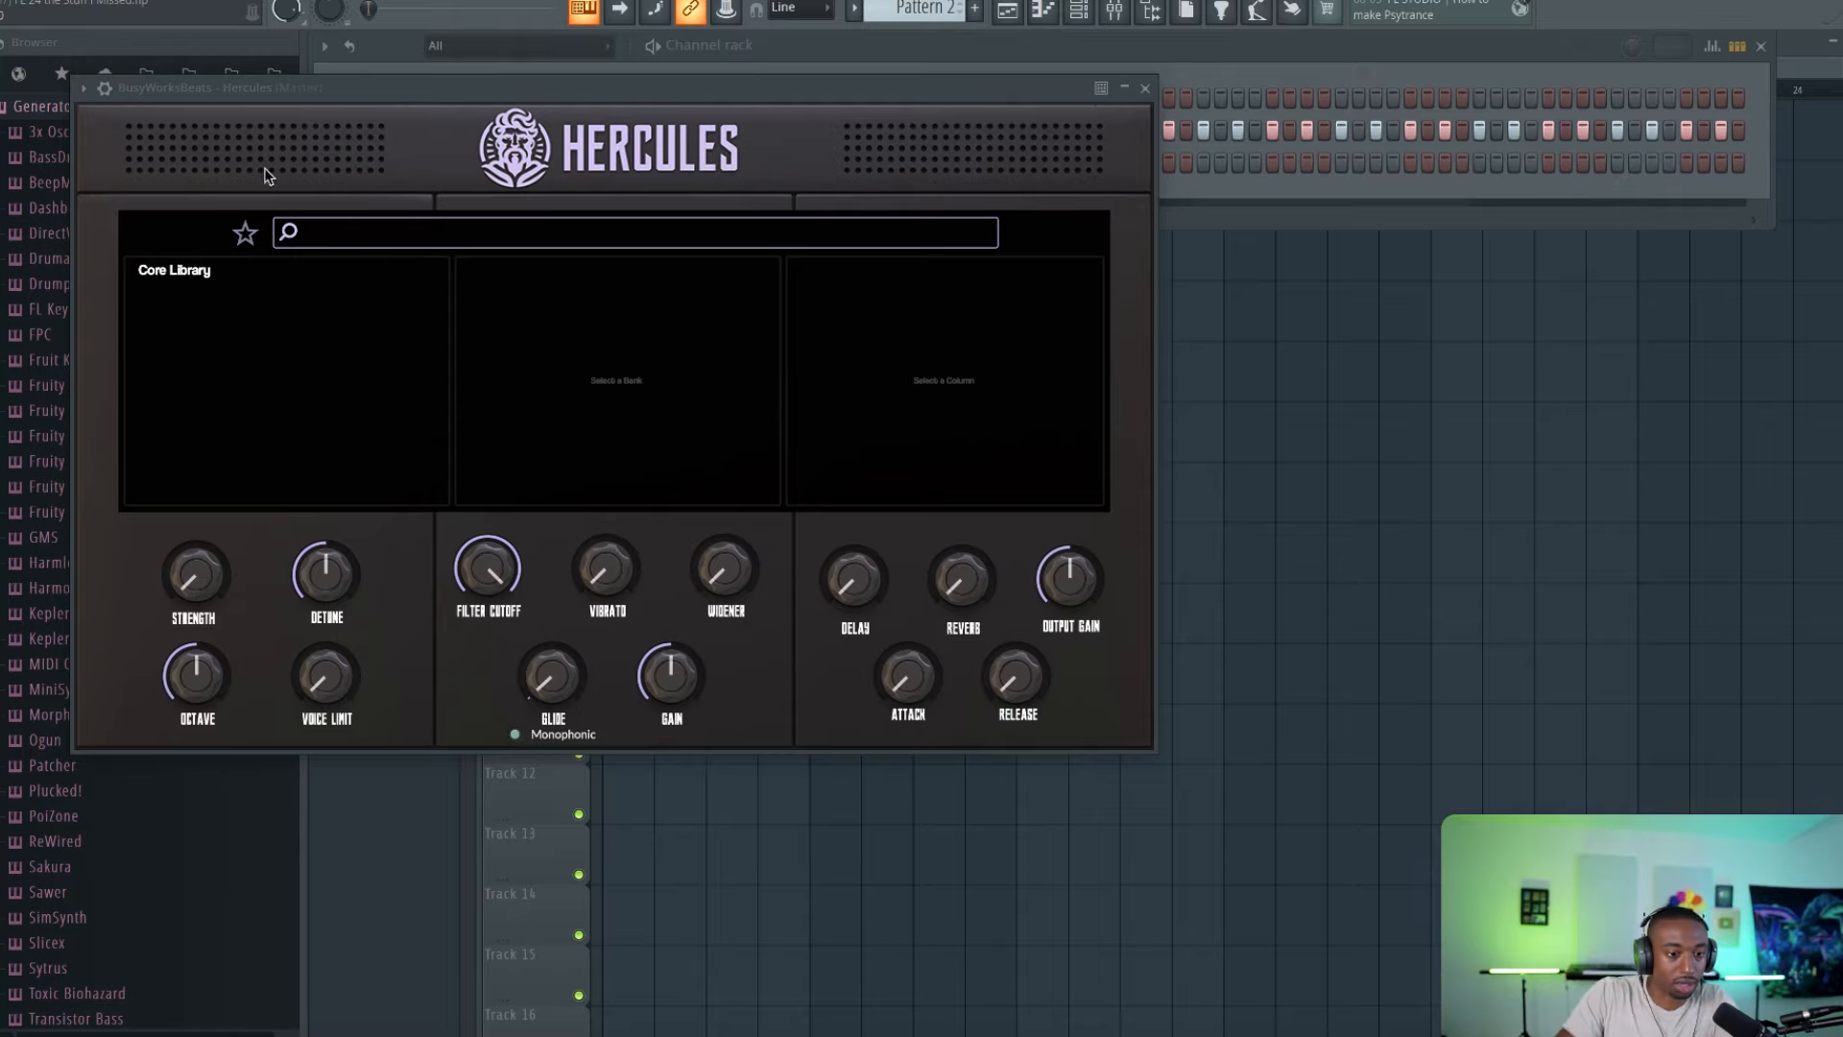
pyautogui.click(189, 282)
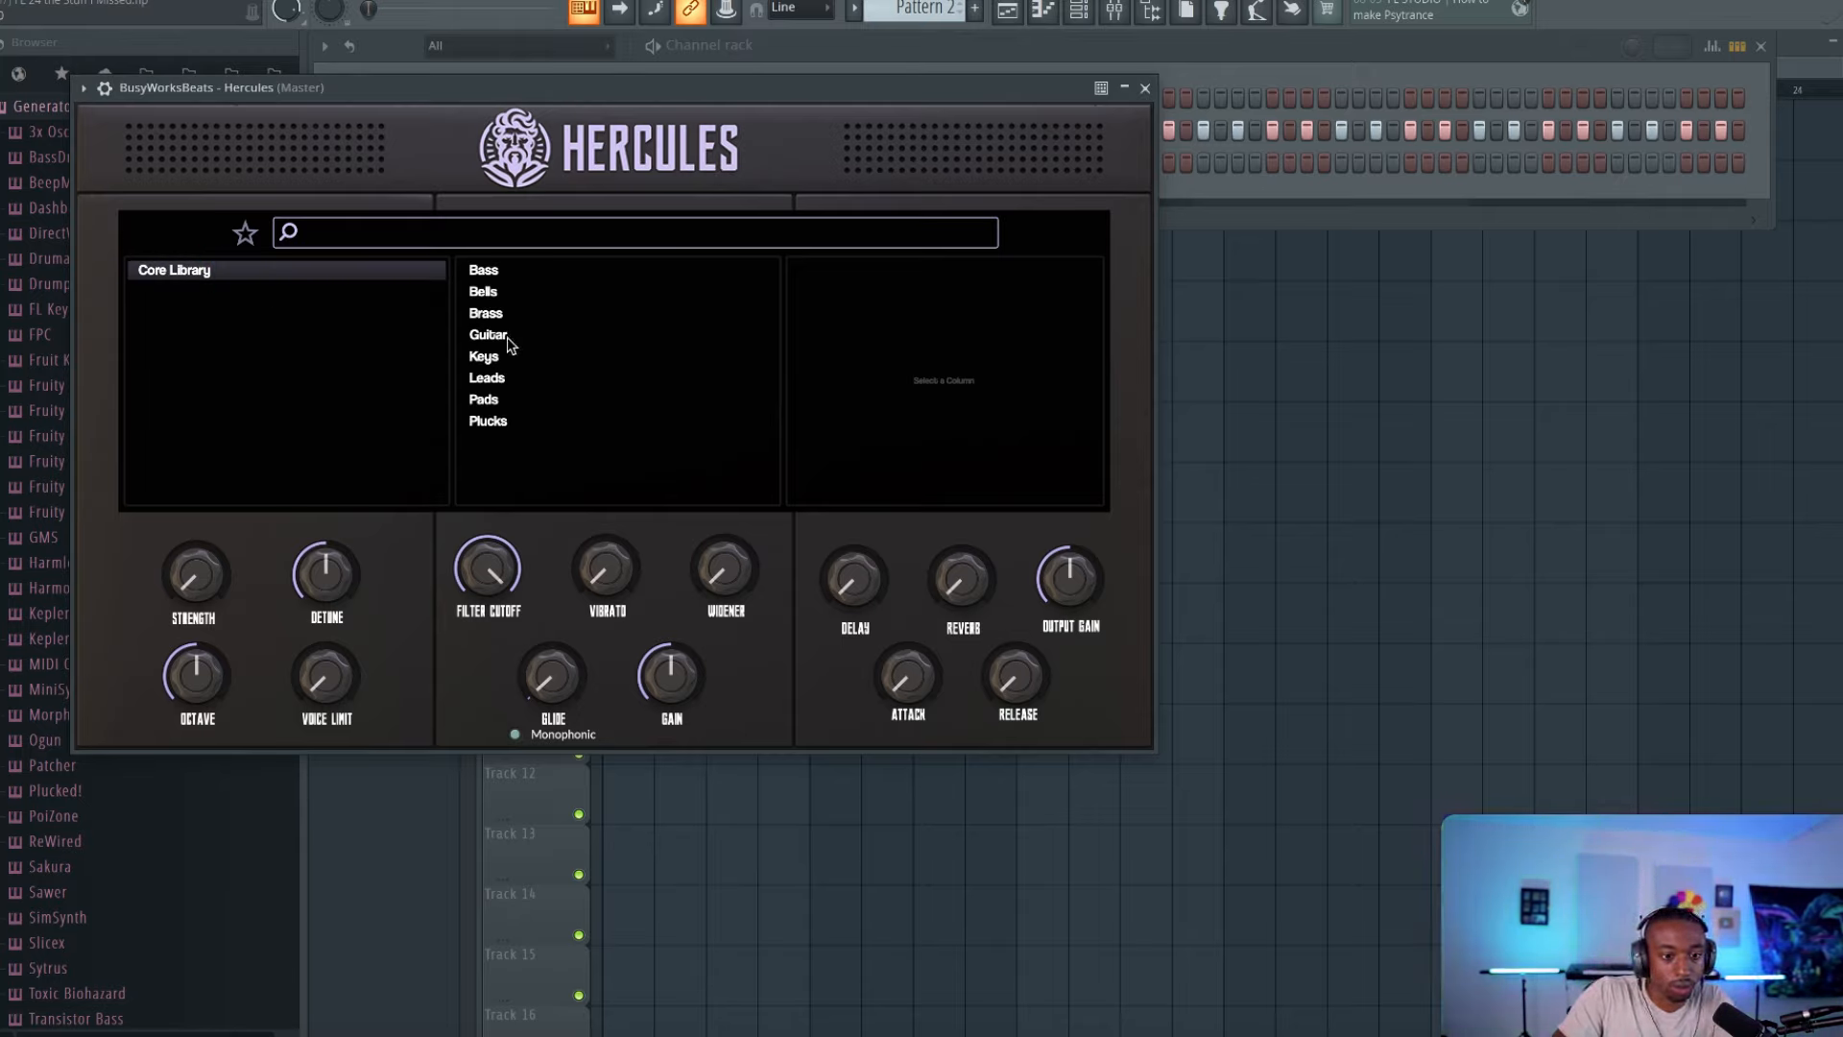
pyautogui.click(484, 356)
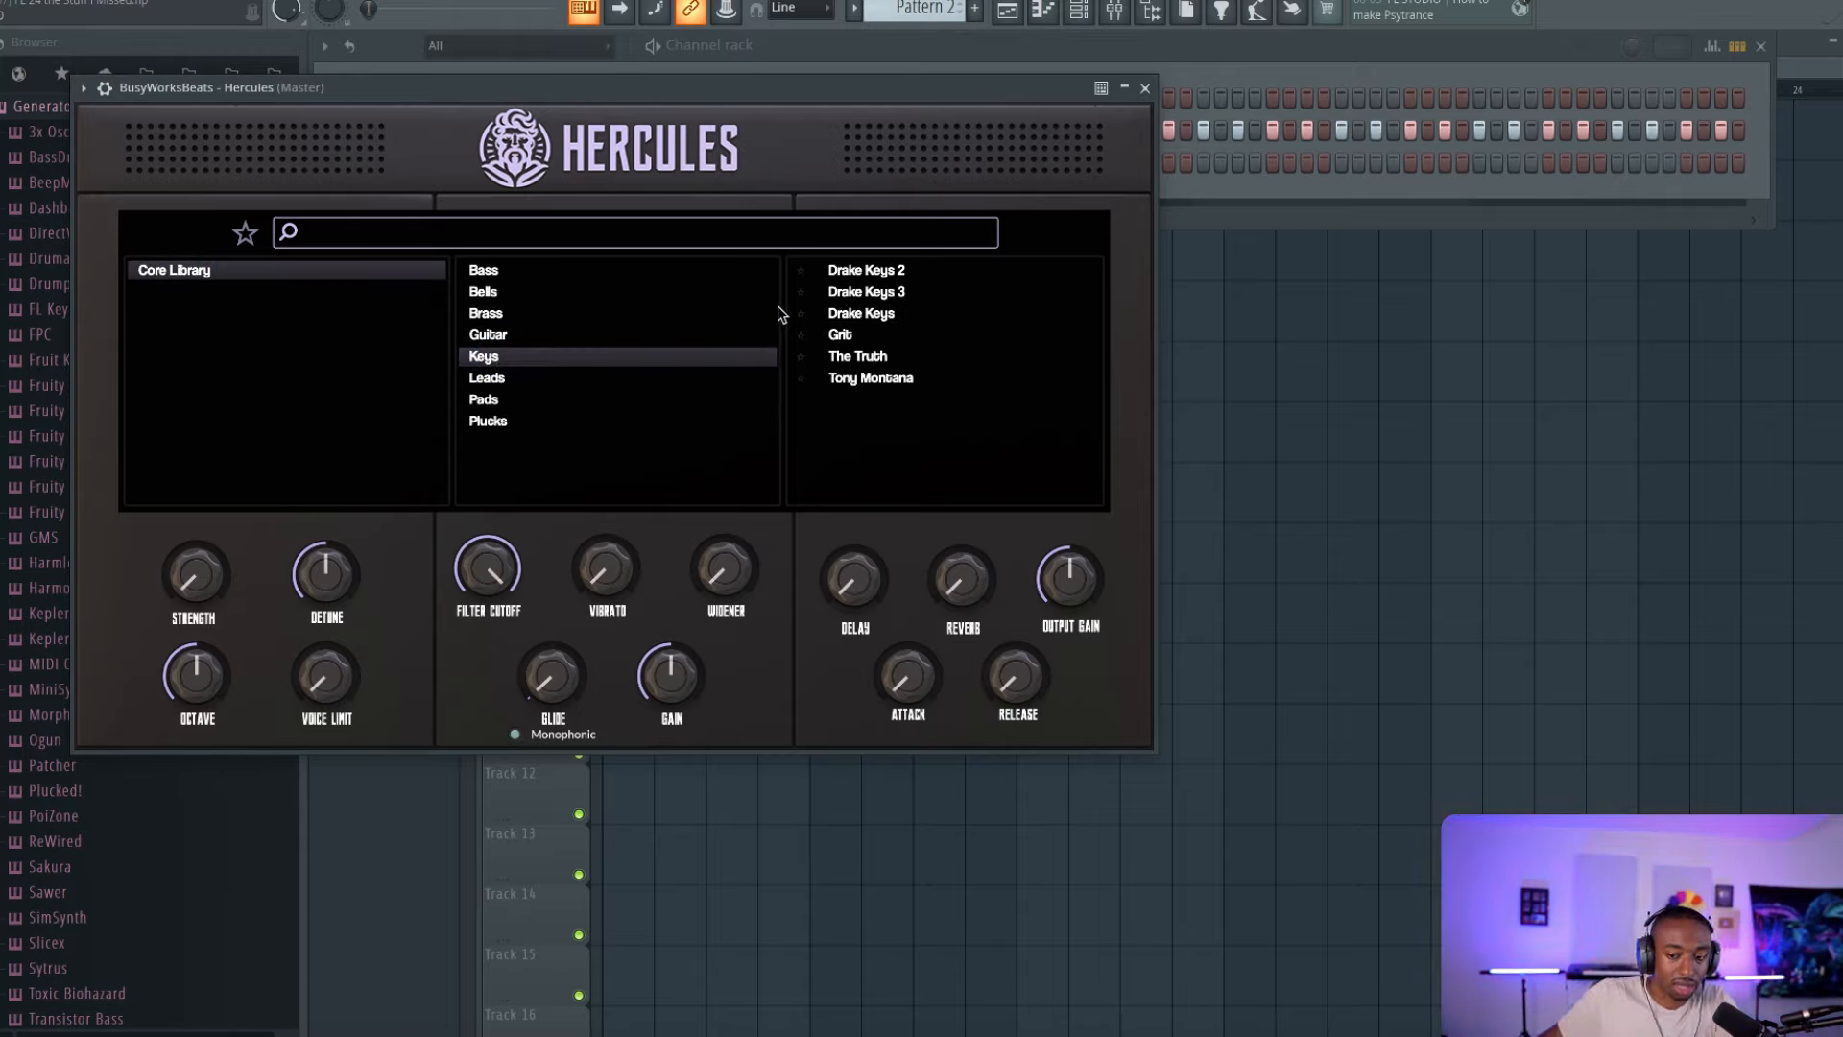
pyautogui.moveTo(764, 86); pyautogui.dragTo(1004, 46)
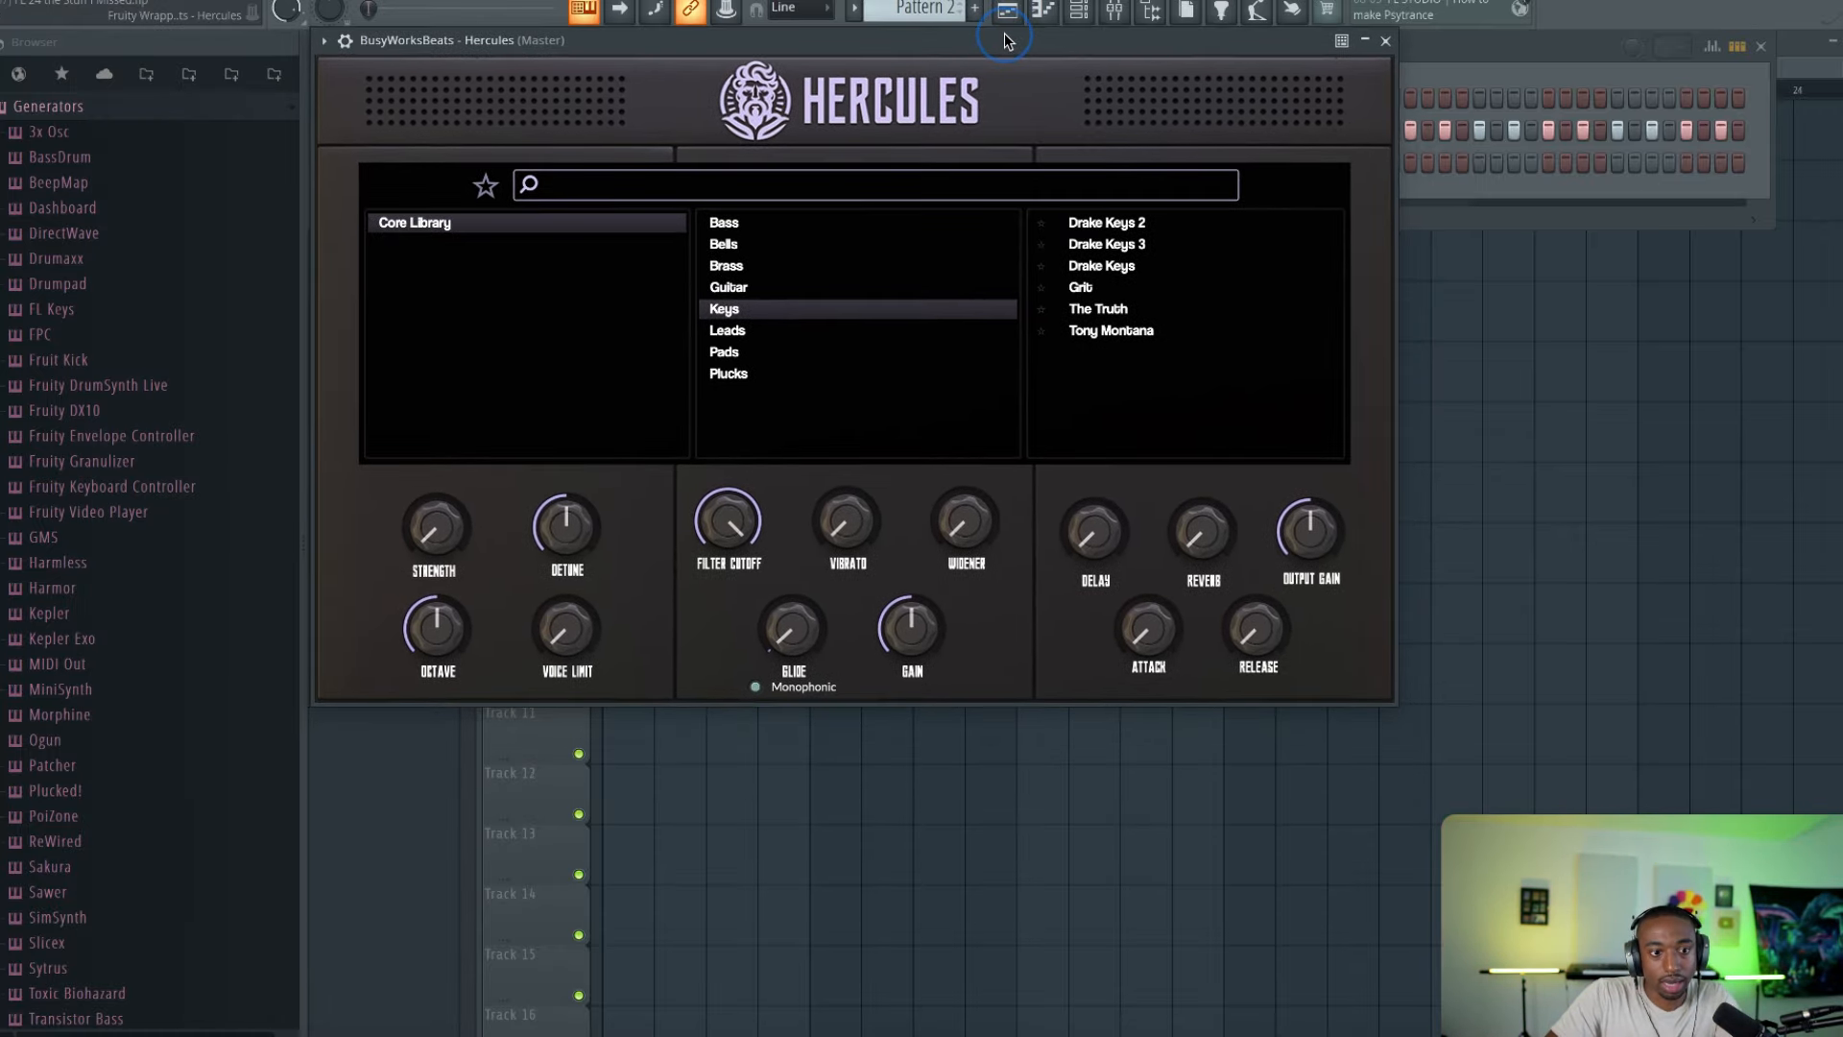
pyautogui.click(1136, 276)
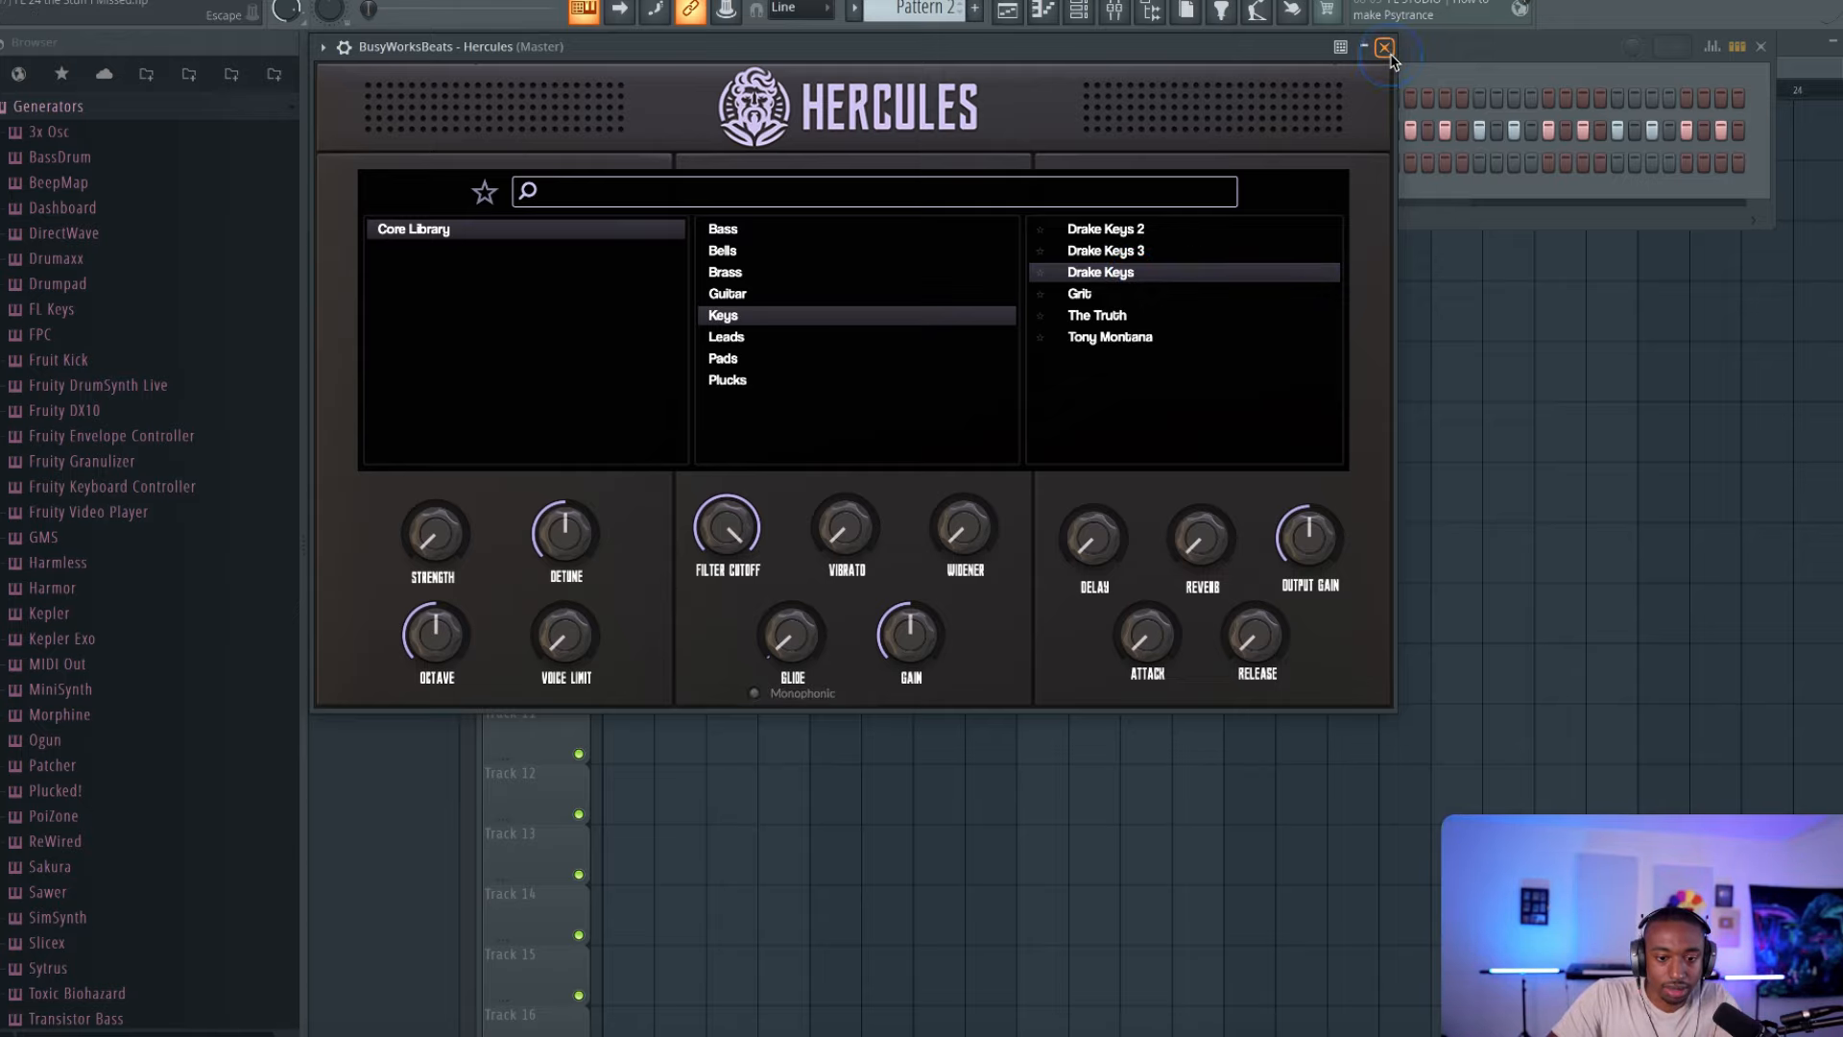
pyautogui.click(1384, 48)
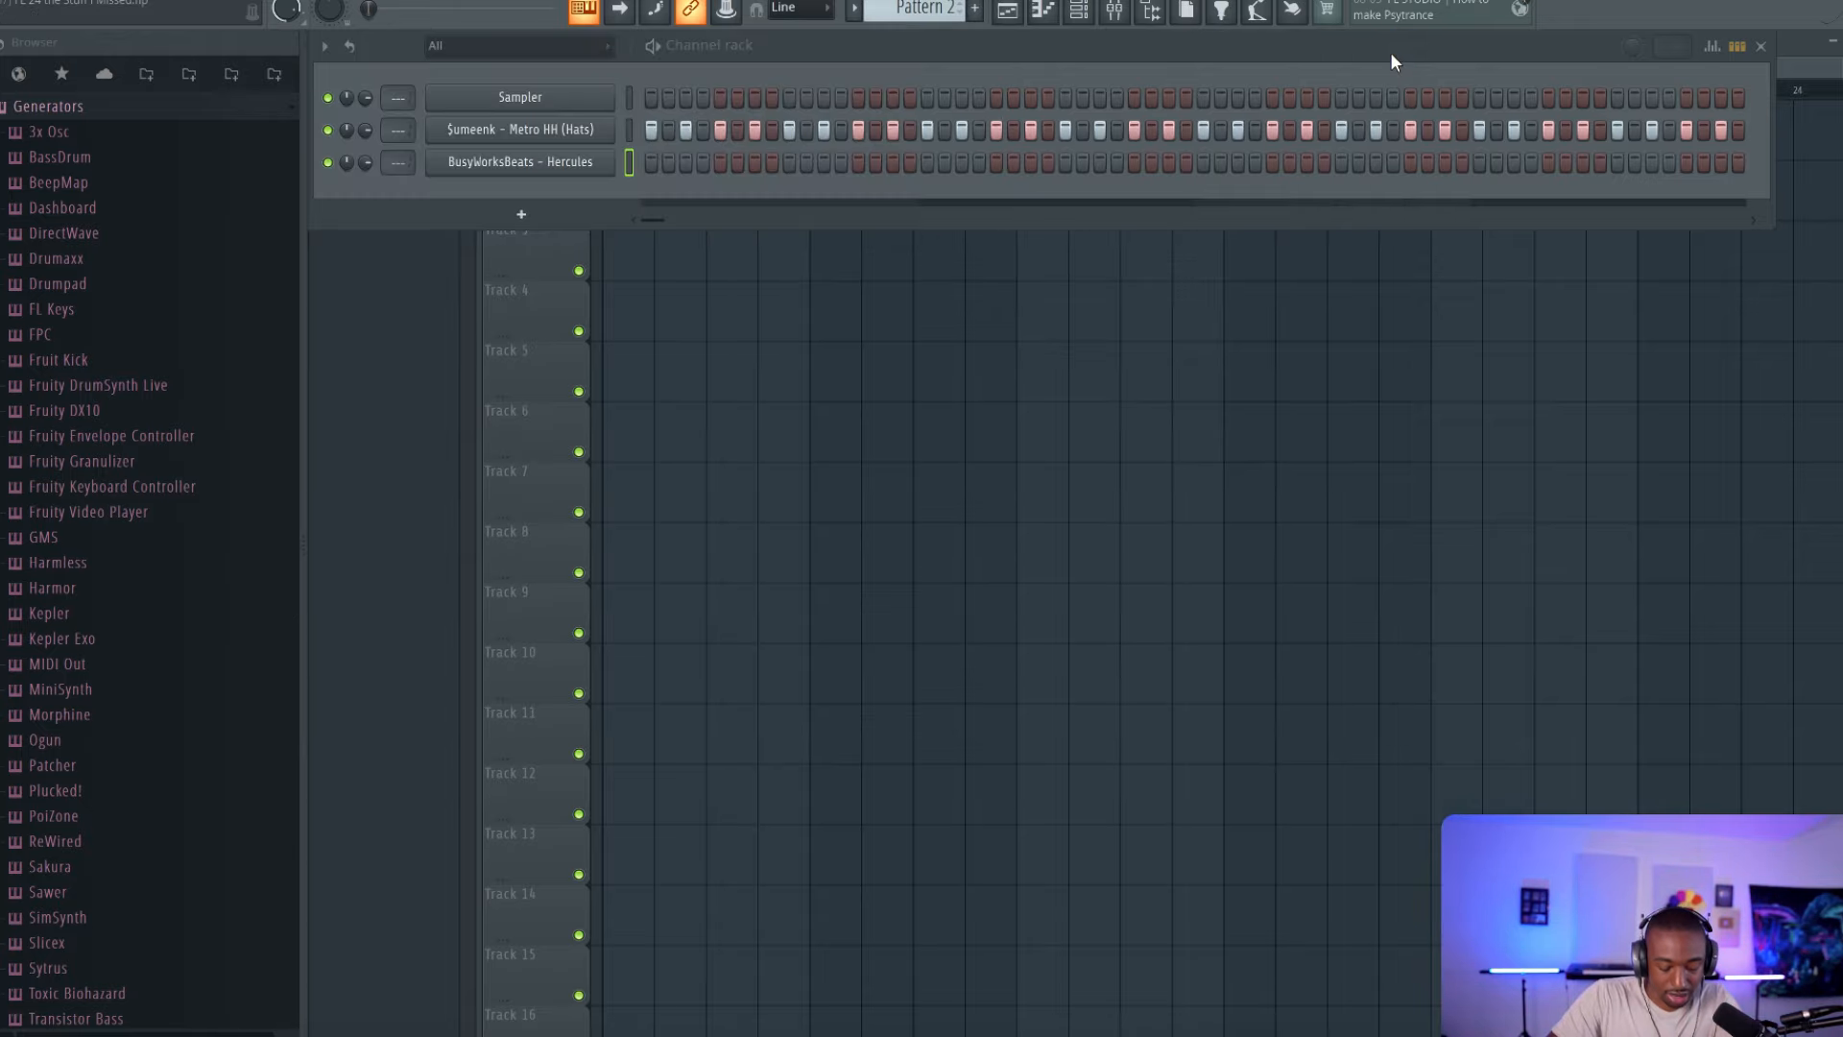
# Step: Open the Hercules channel's piano roll and draw a half-bar C5 note at the start of bar 1
pyautogui.rightClick(600, 161)
pyautogui.click(669, 160)
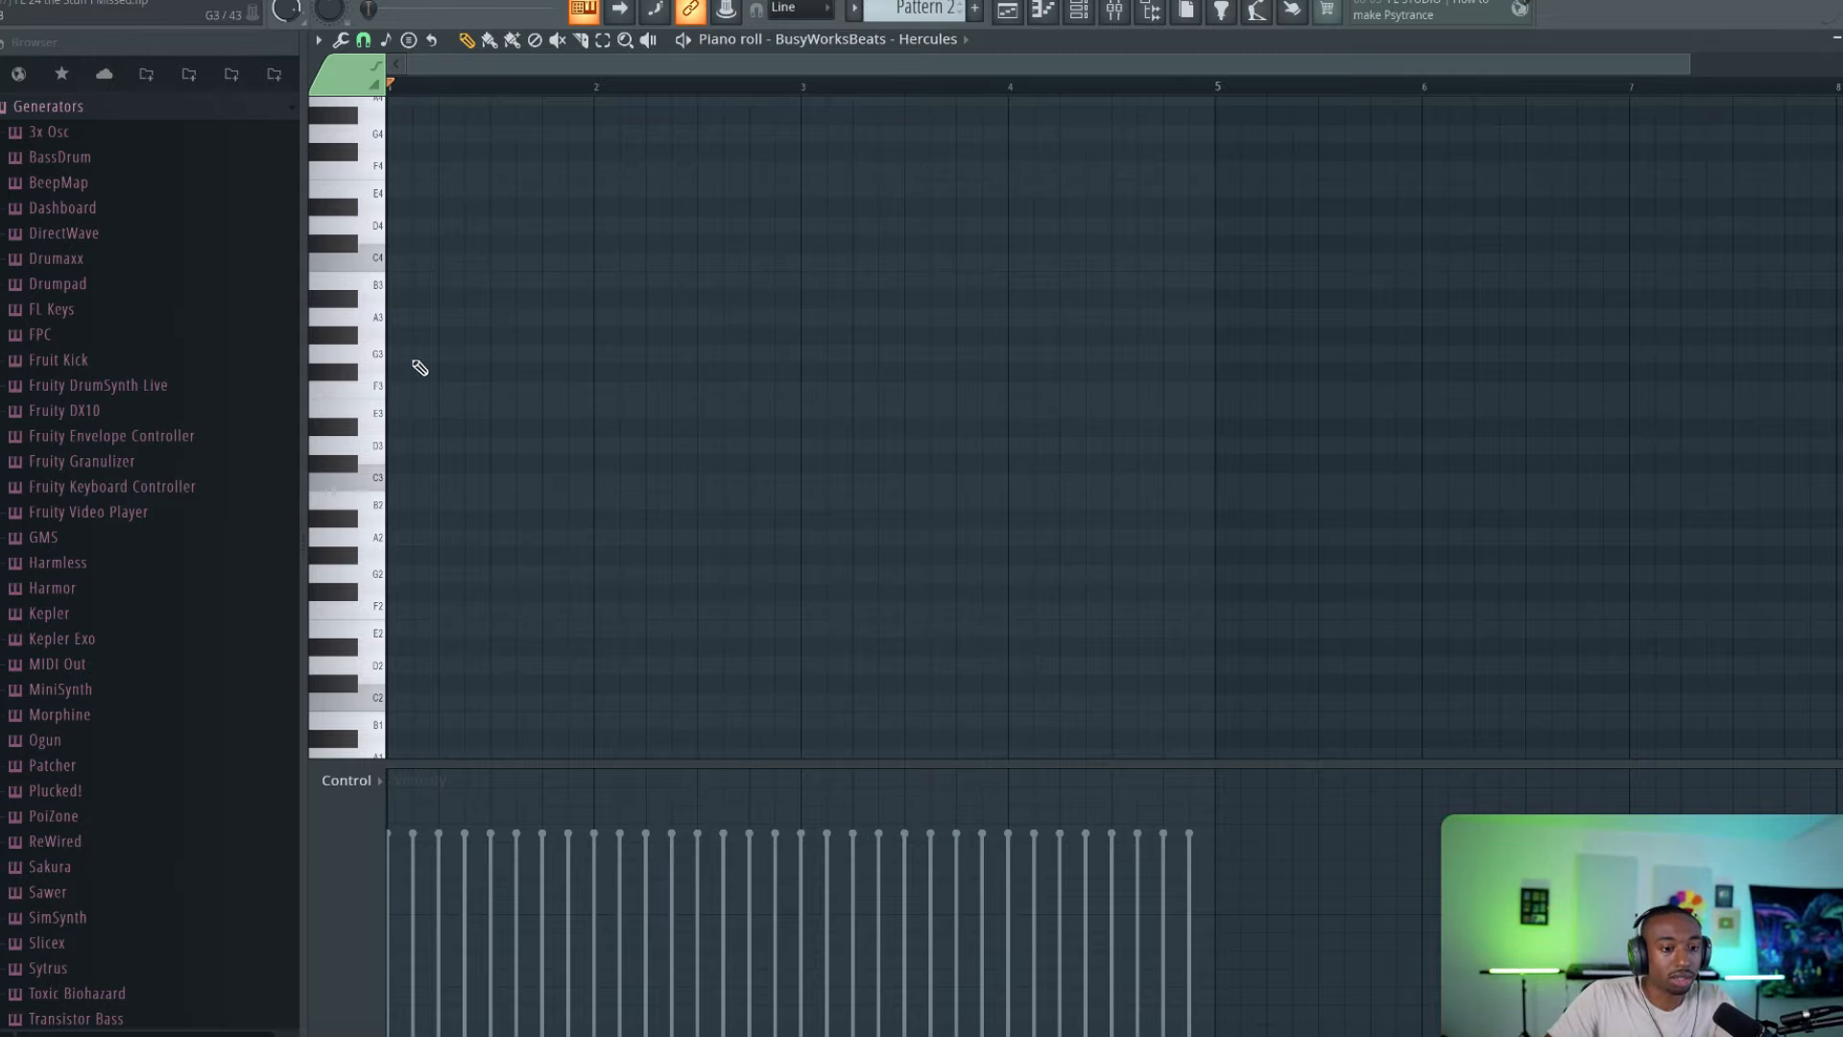
pyautogui.scroll(5, 420, 367)
pyautogui.click(396, 317)
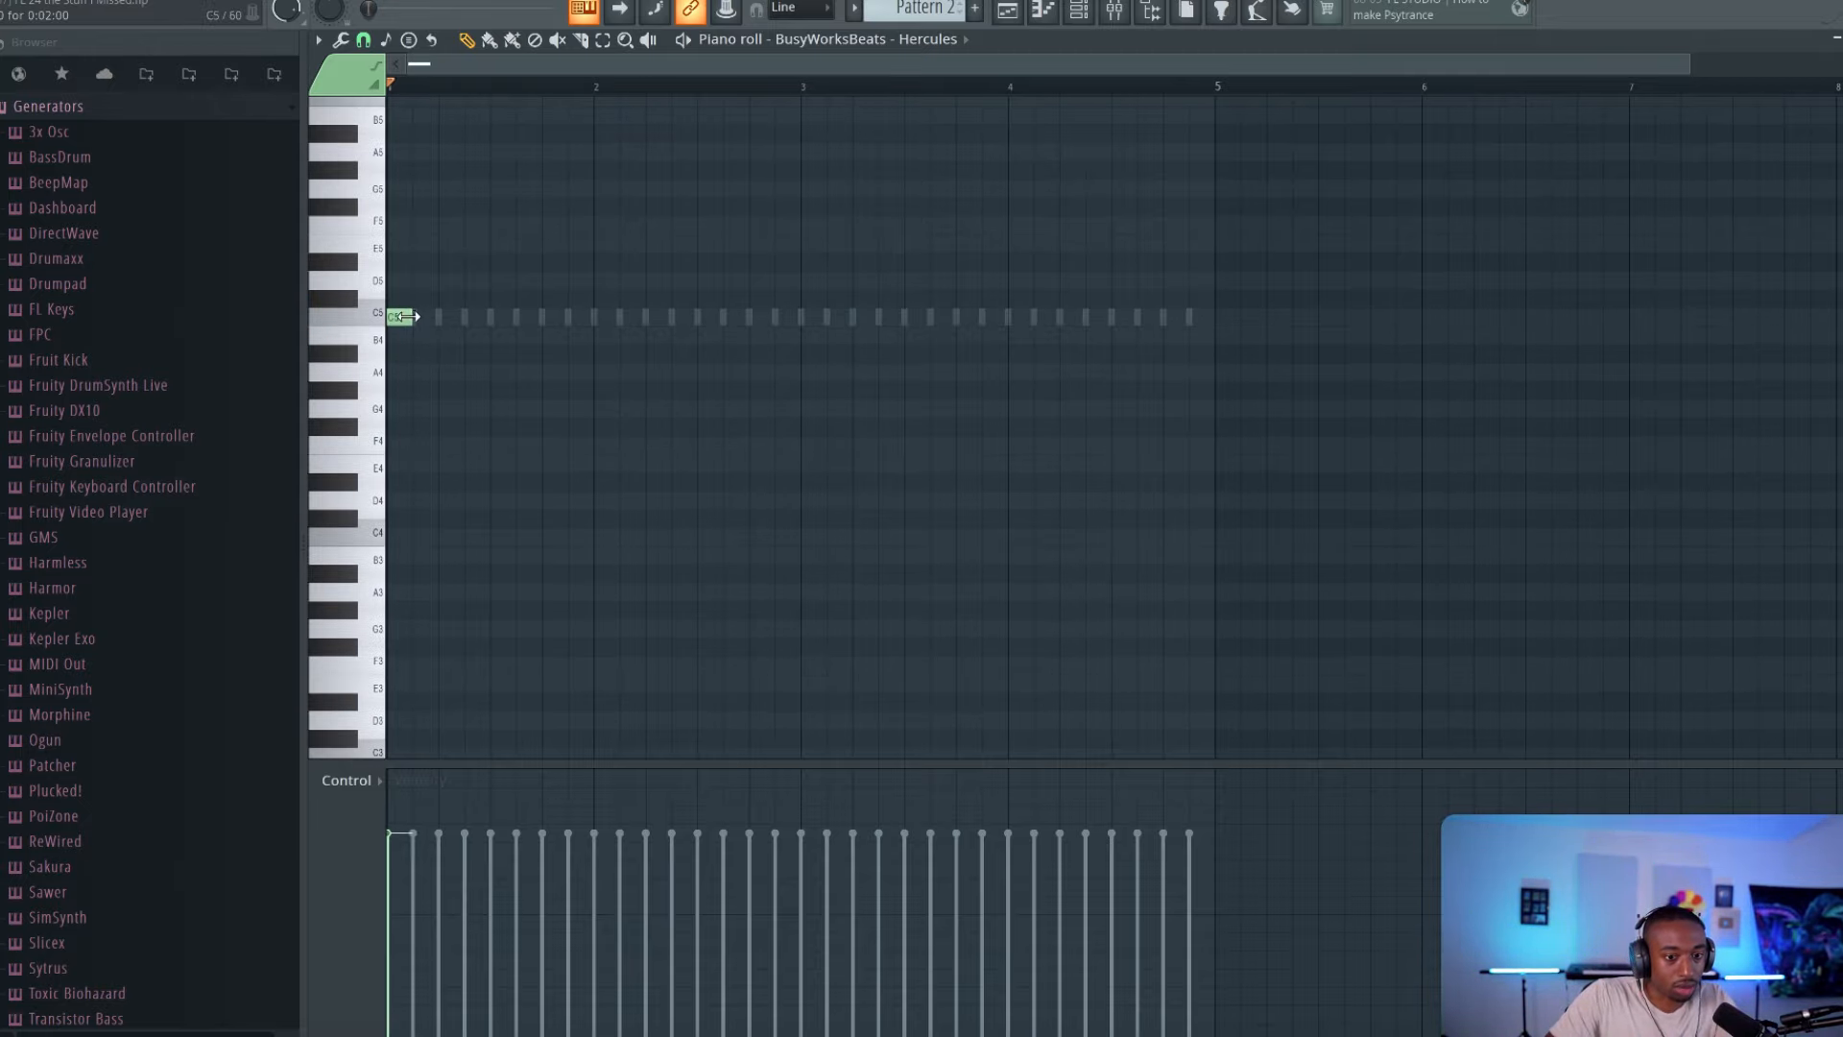
pyautogui.moveTo(408, 317); pyautogui.dragTo(491, 318)
# Step: Add consecutive half-bar notes G5, A4 and E5 after the C5 note, filling bars 1 and 2, and audition the melody
pyautogui.click(491, 191)
pyautogui.press('space')
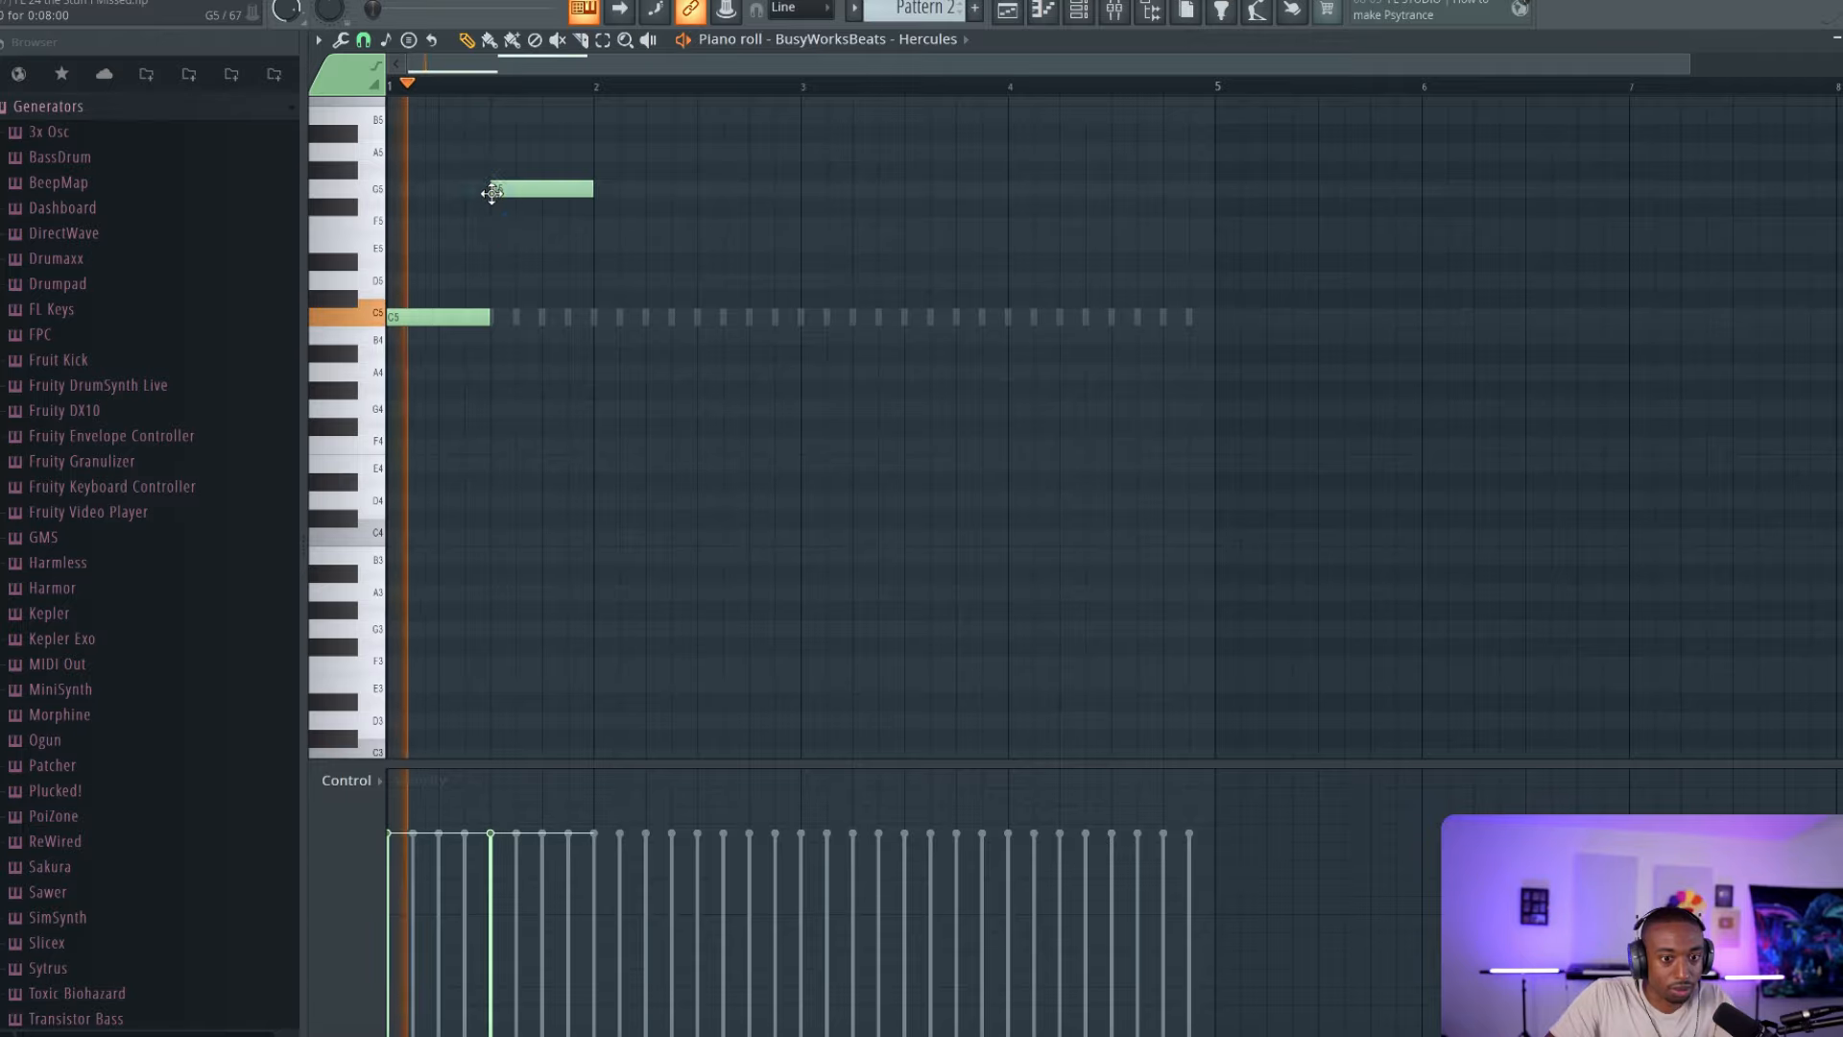
pyautogui.click(603, 373)
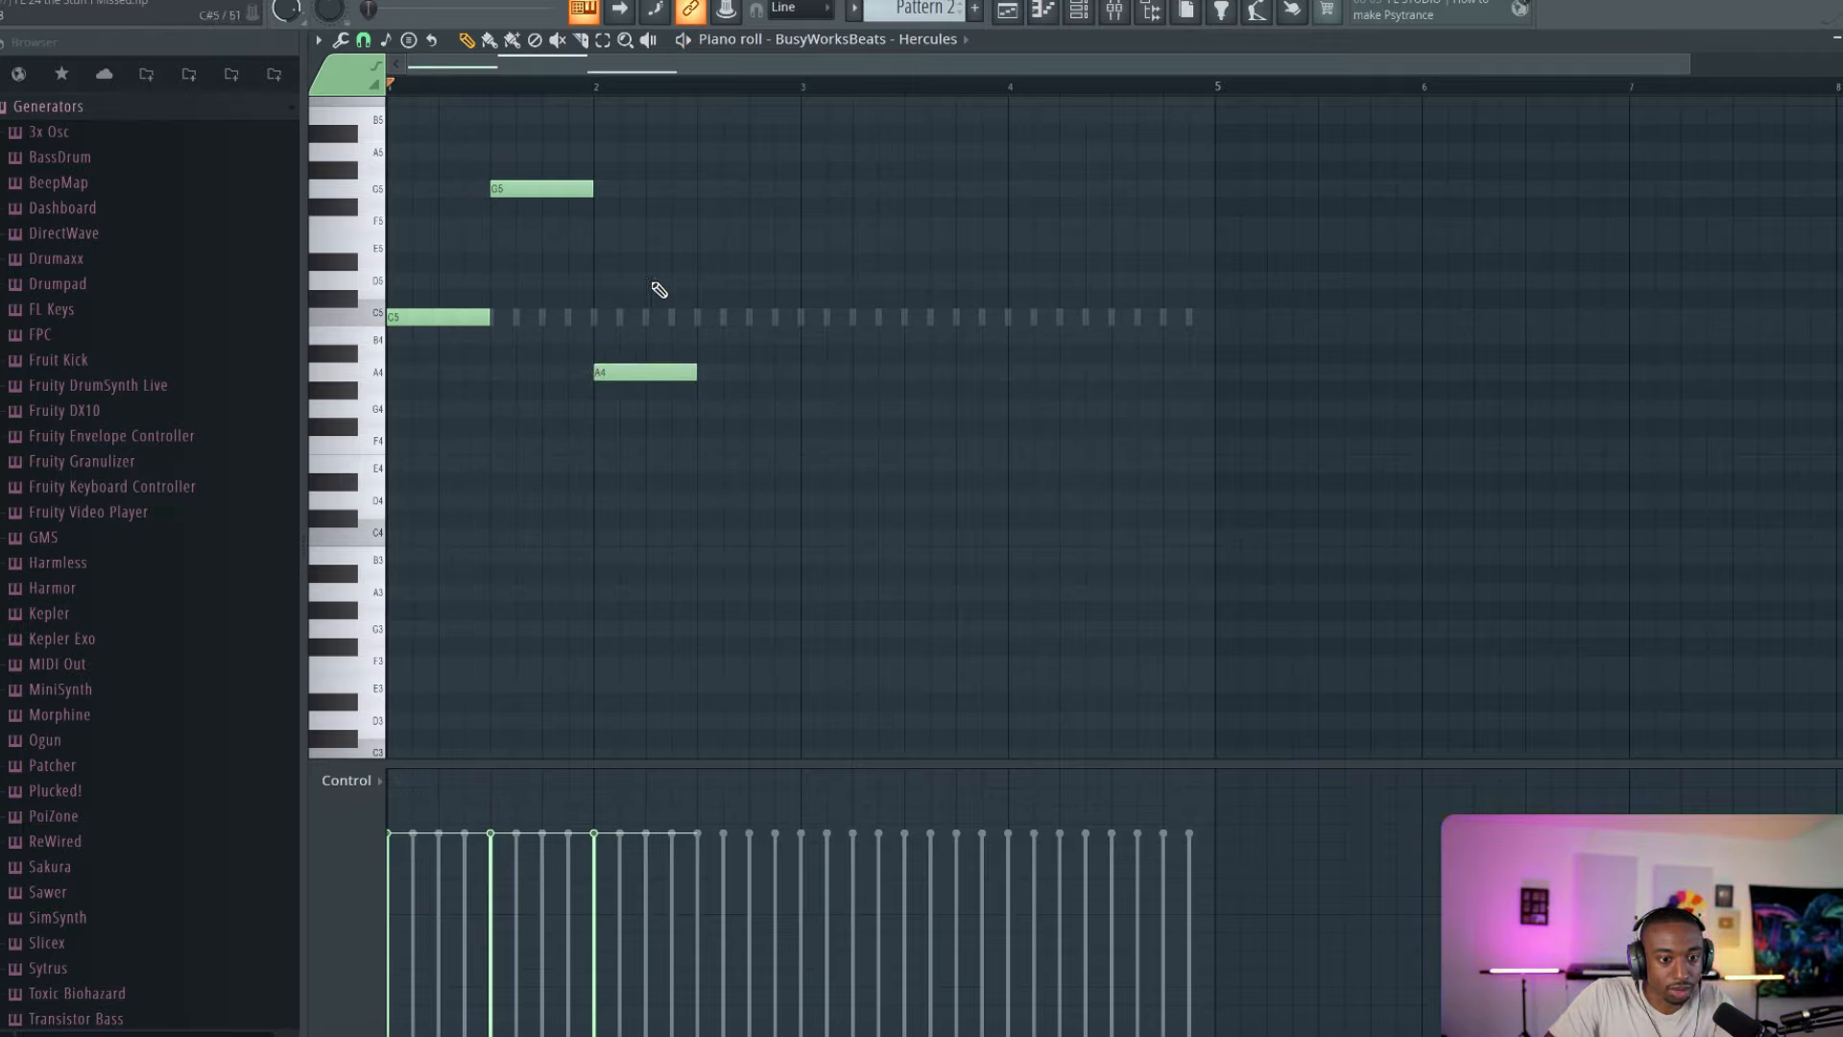
pyautogui.moveTo(665, 244); pyautogui.dragTo(695, 244)
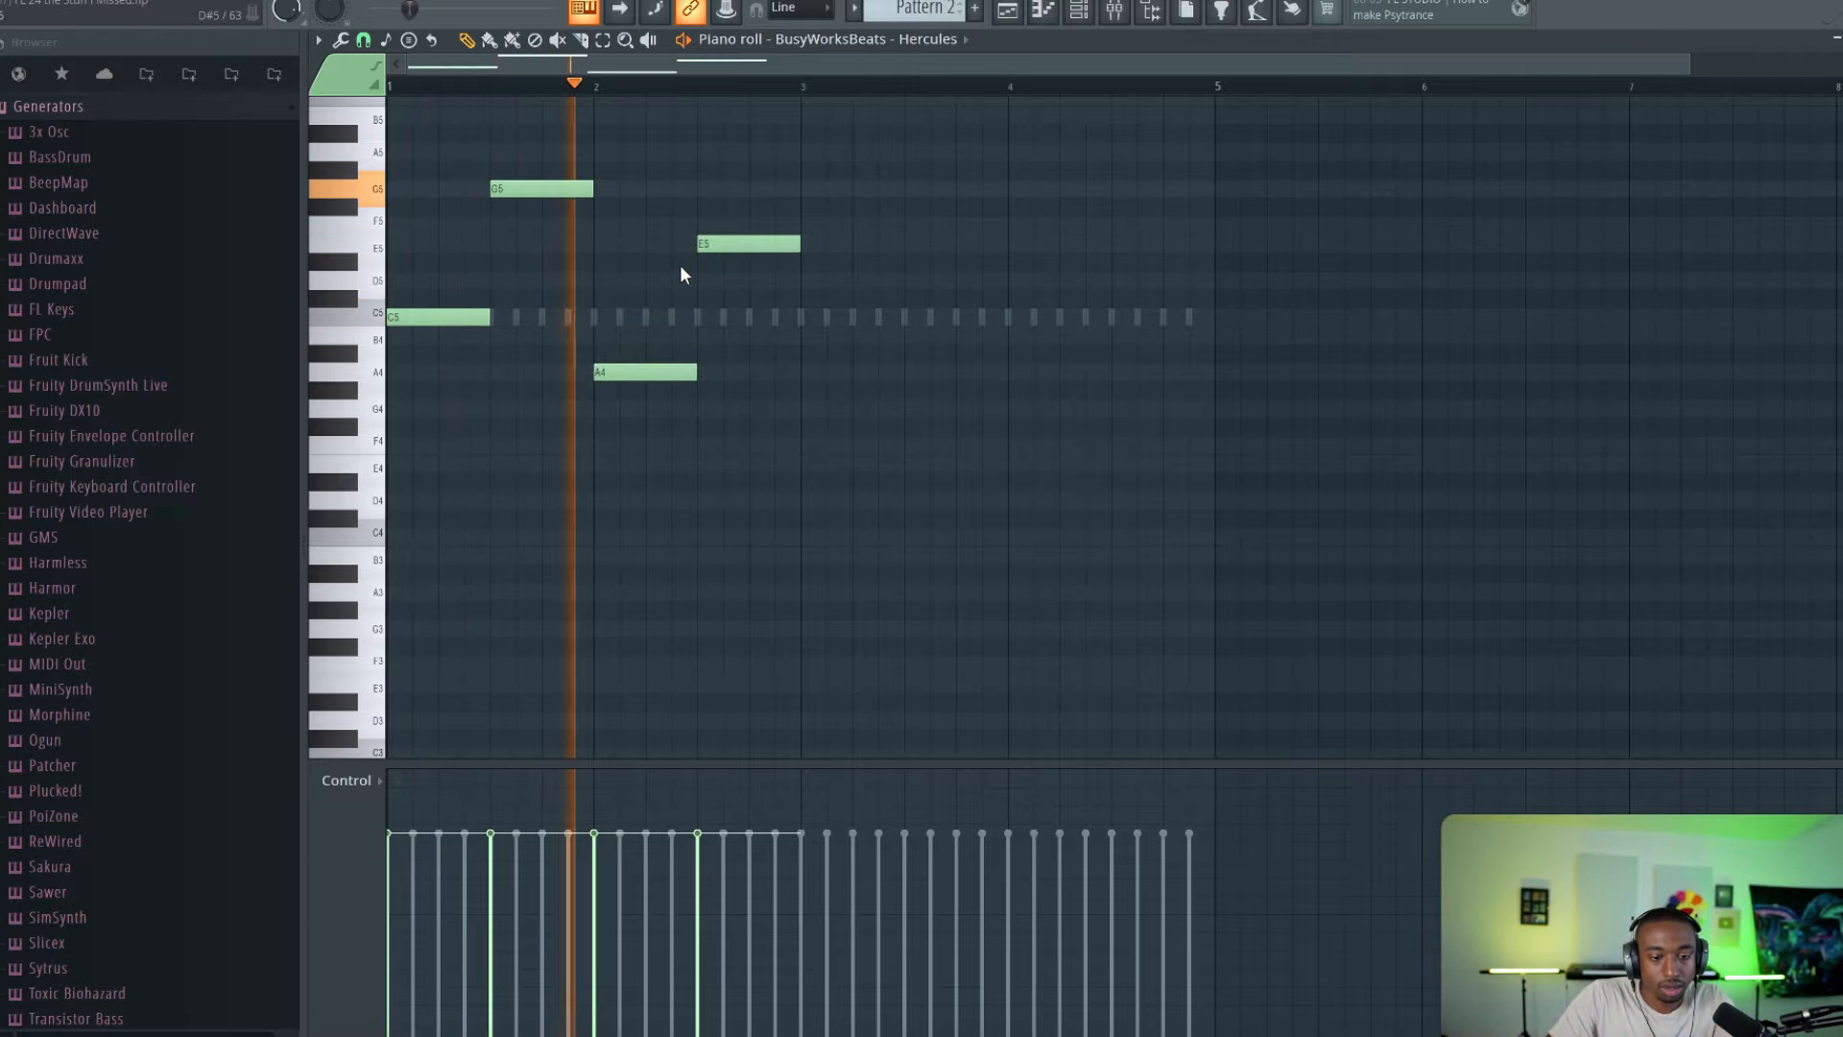
pyautogui.press('space')
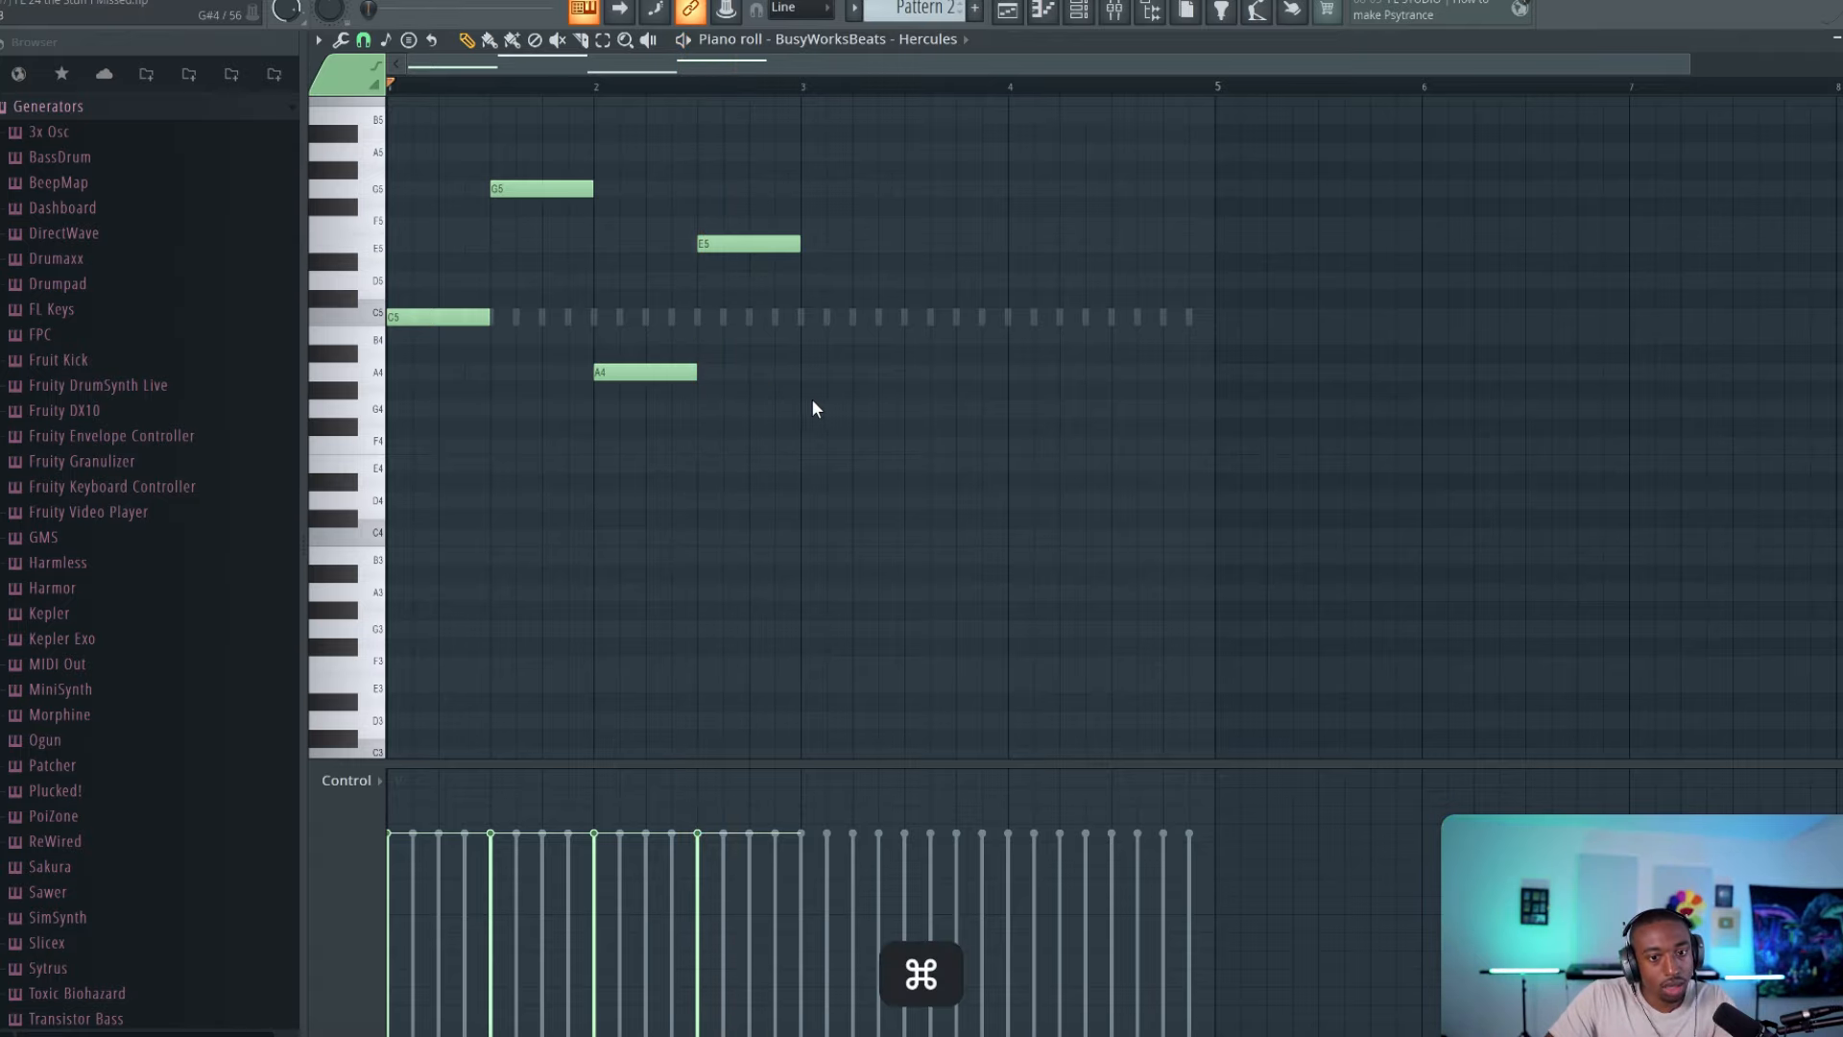
pyautogui.moveTo(814, 408); pyautogui.dragTo(473, 198)
pyautogui.click(480, 196)
pyautogui.scroll(3, 502, 235)
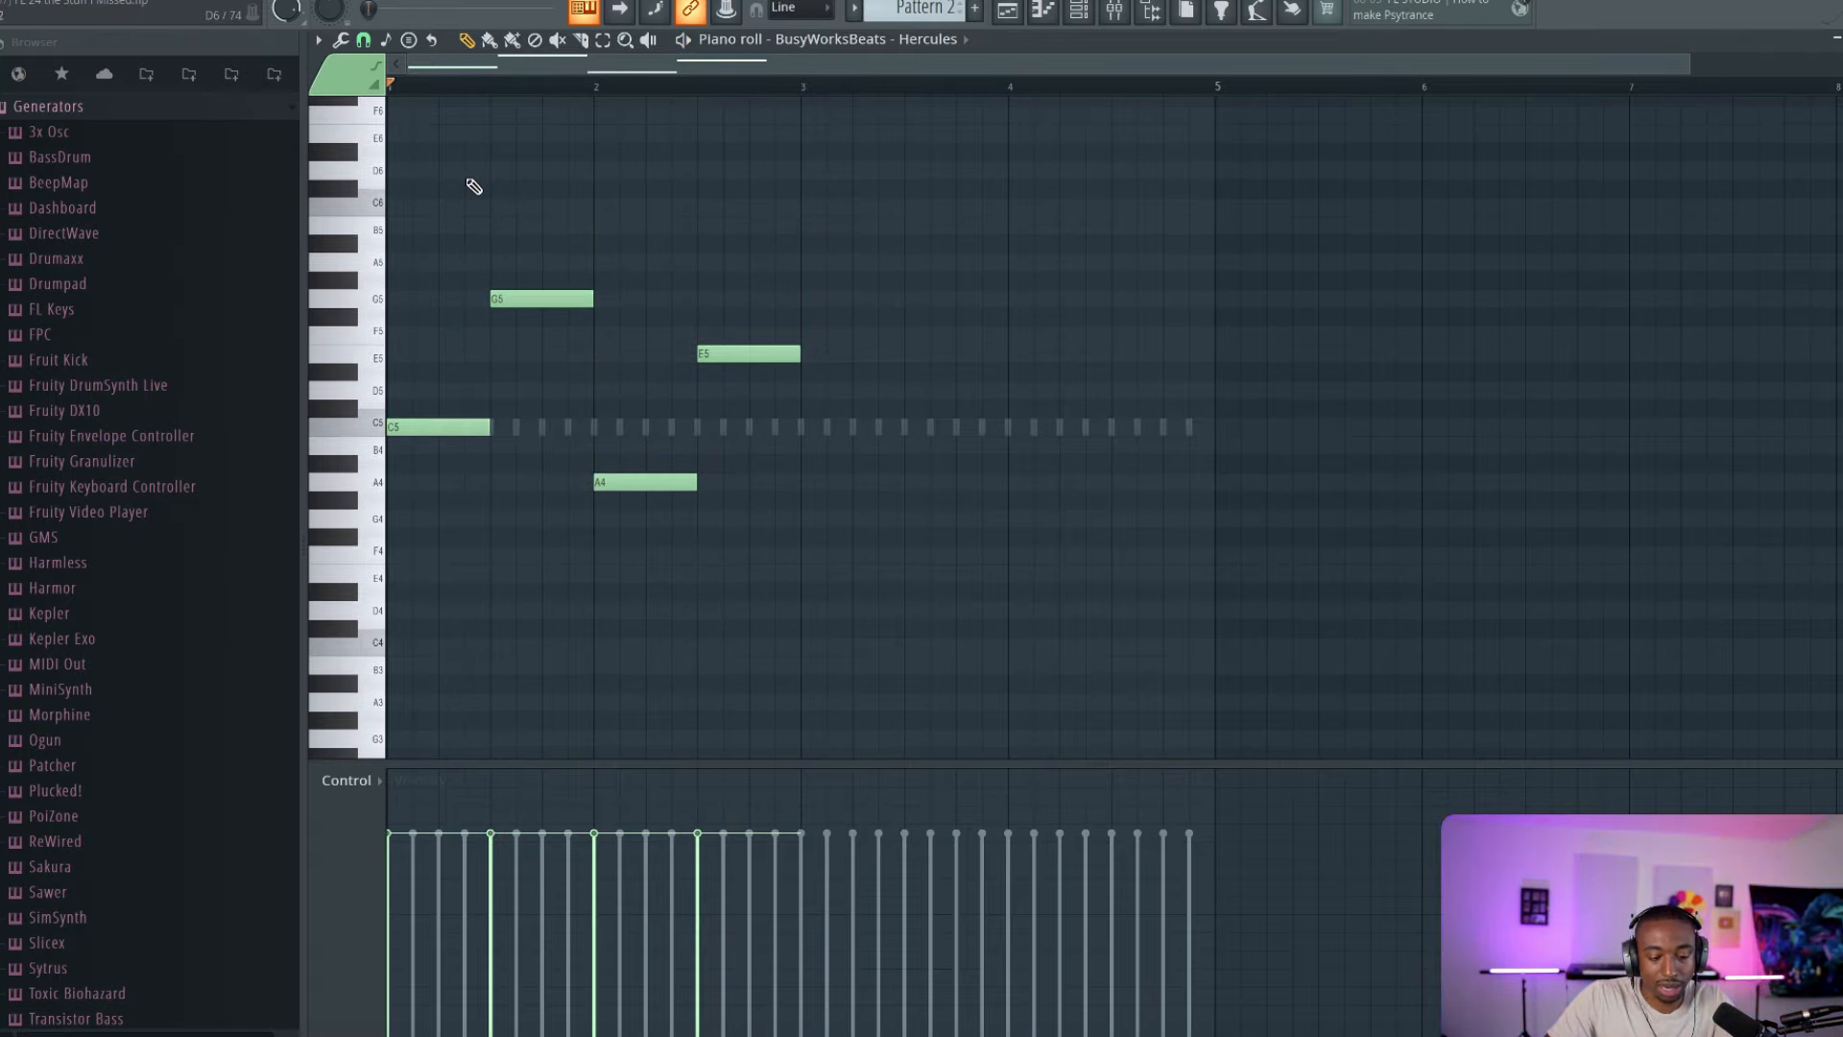
pyautogui.press('alt')
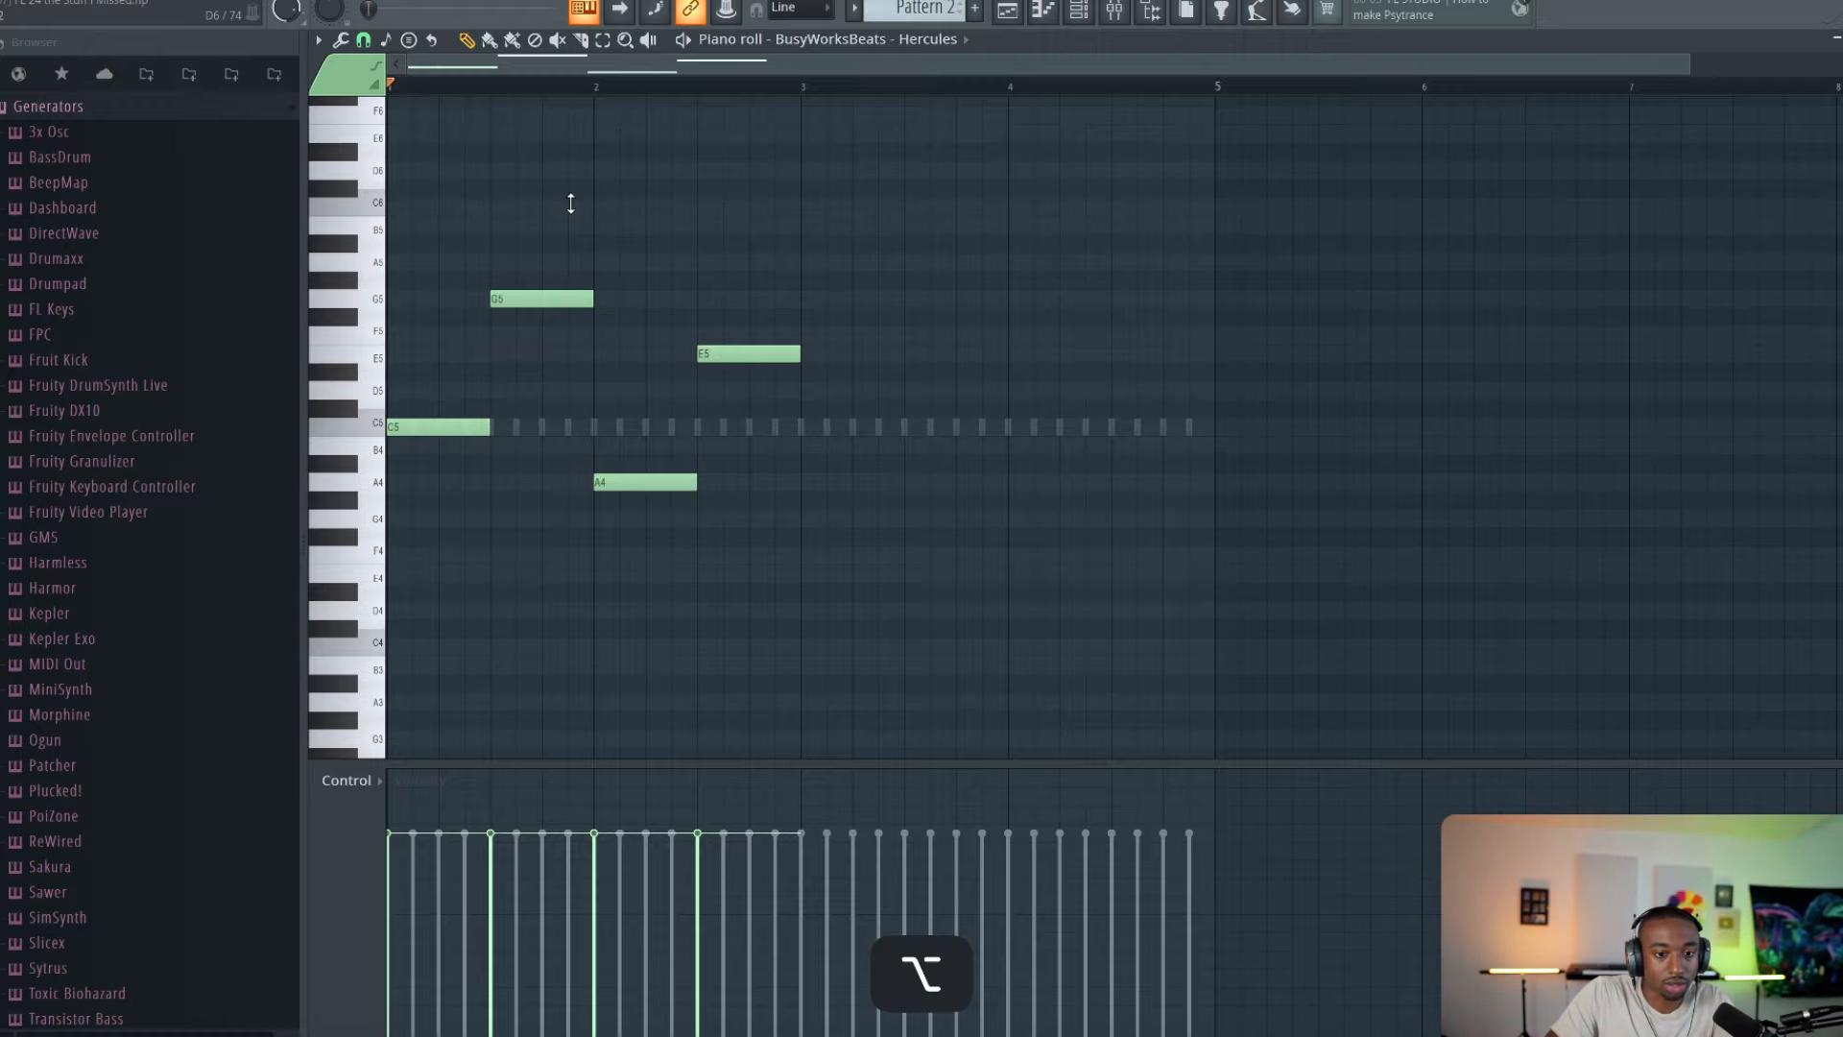
pyautogui.click(341, 41)
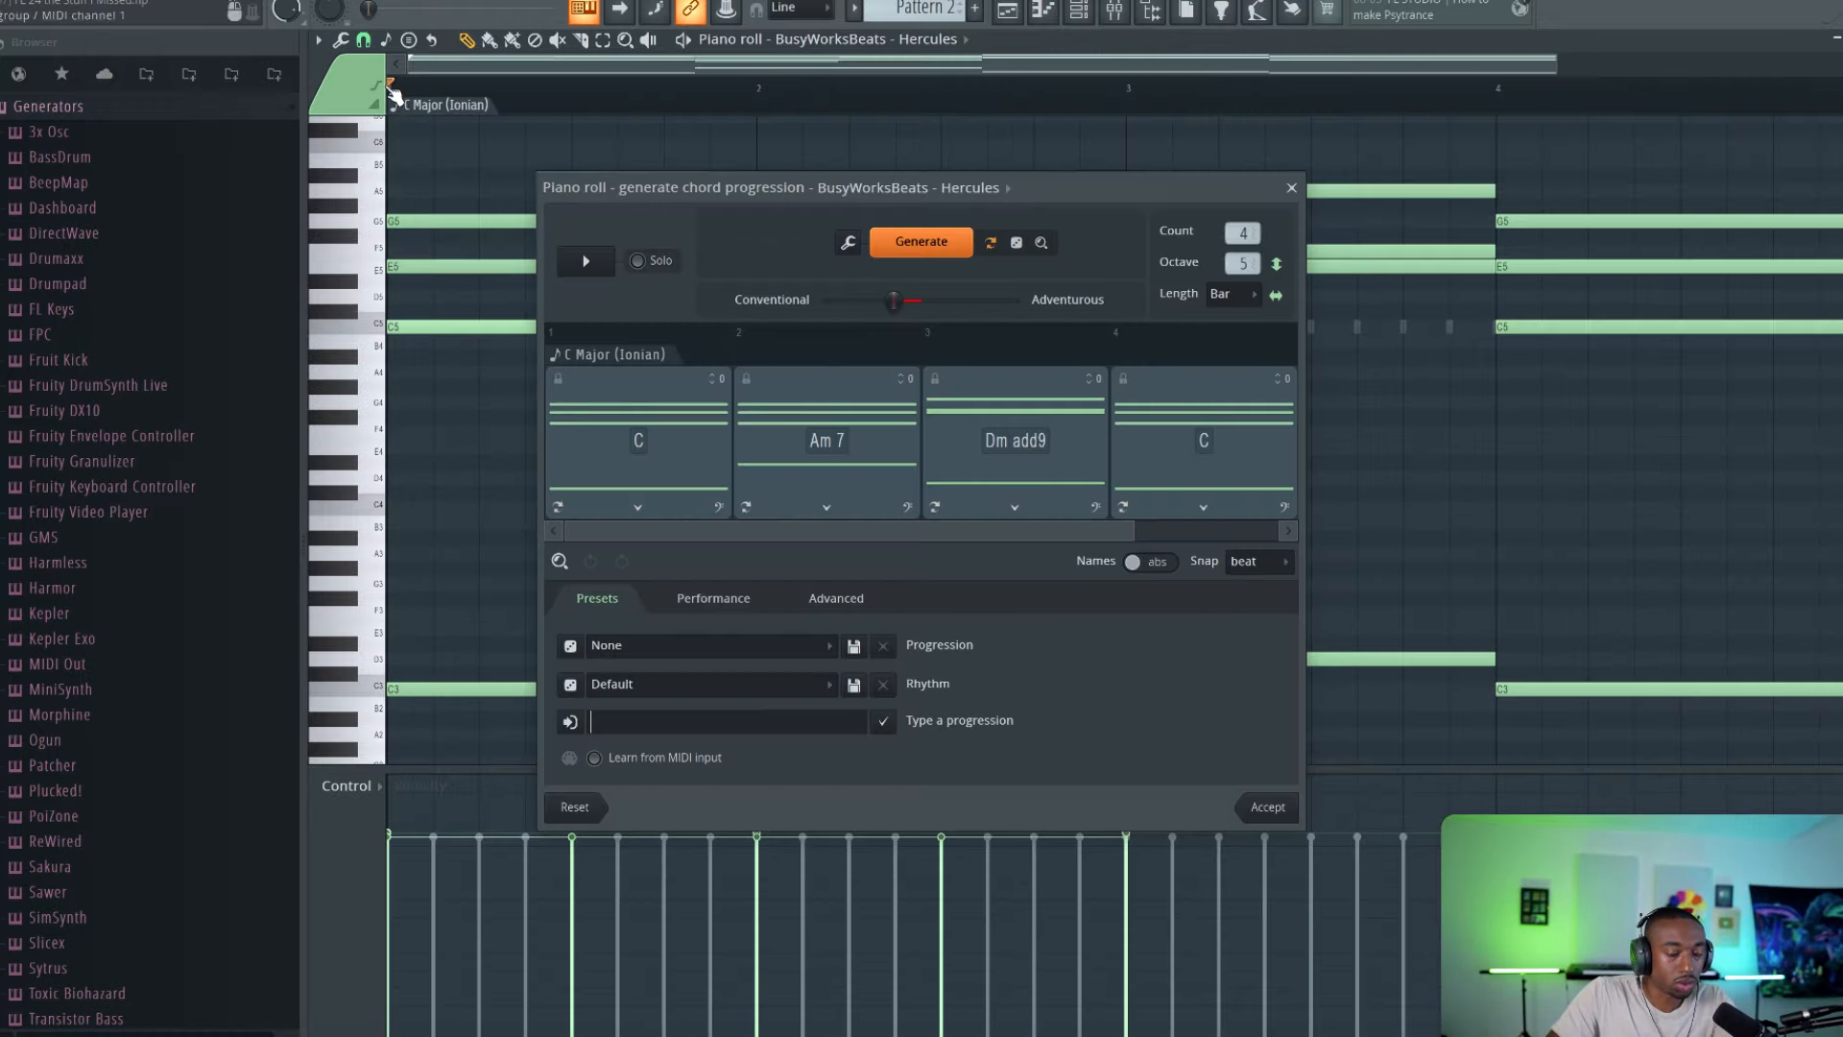
pyautogui.click(1291, 187)
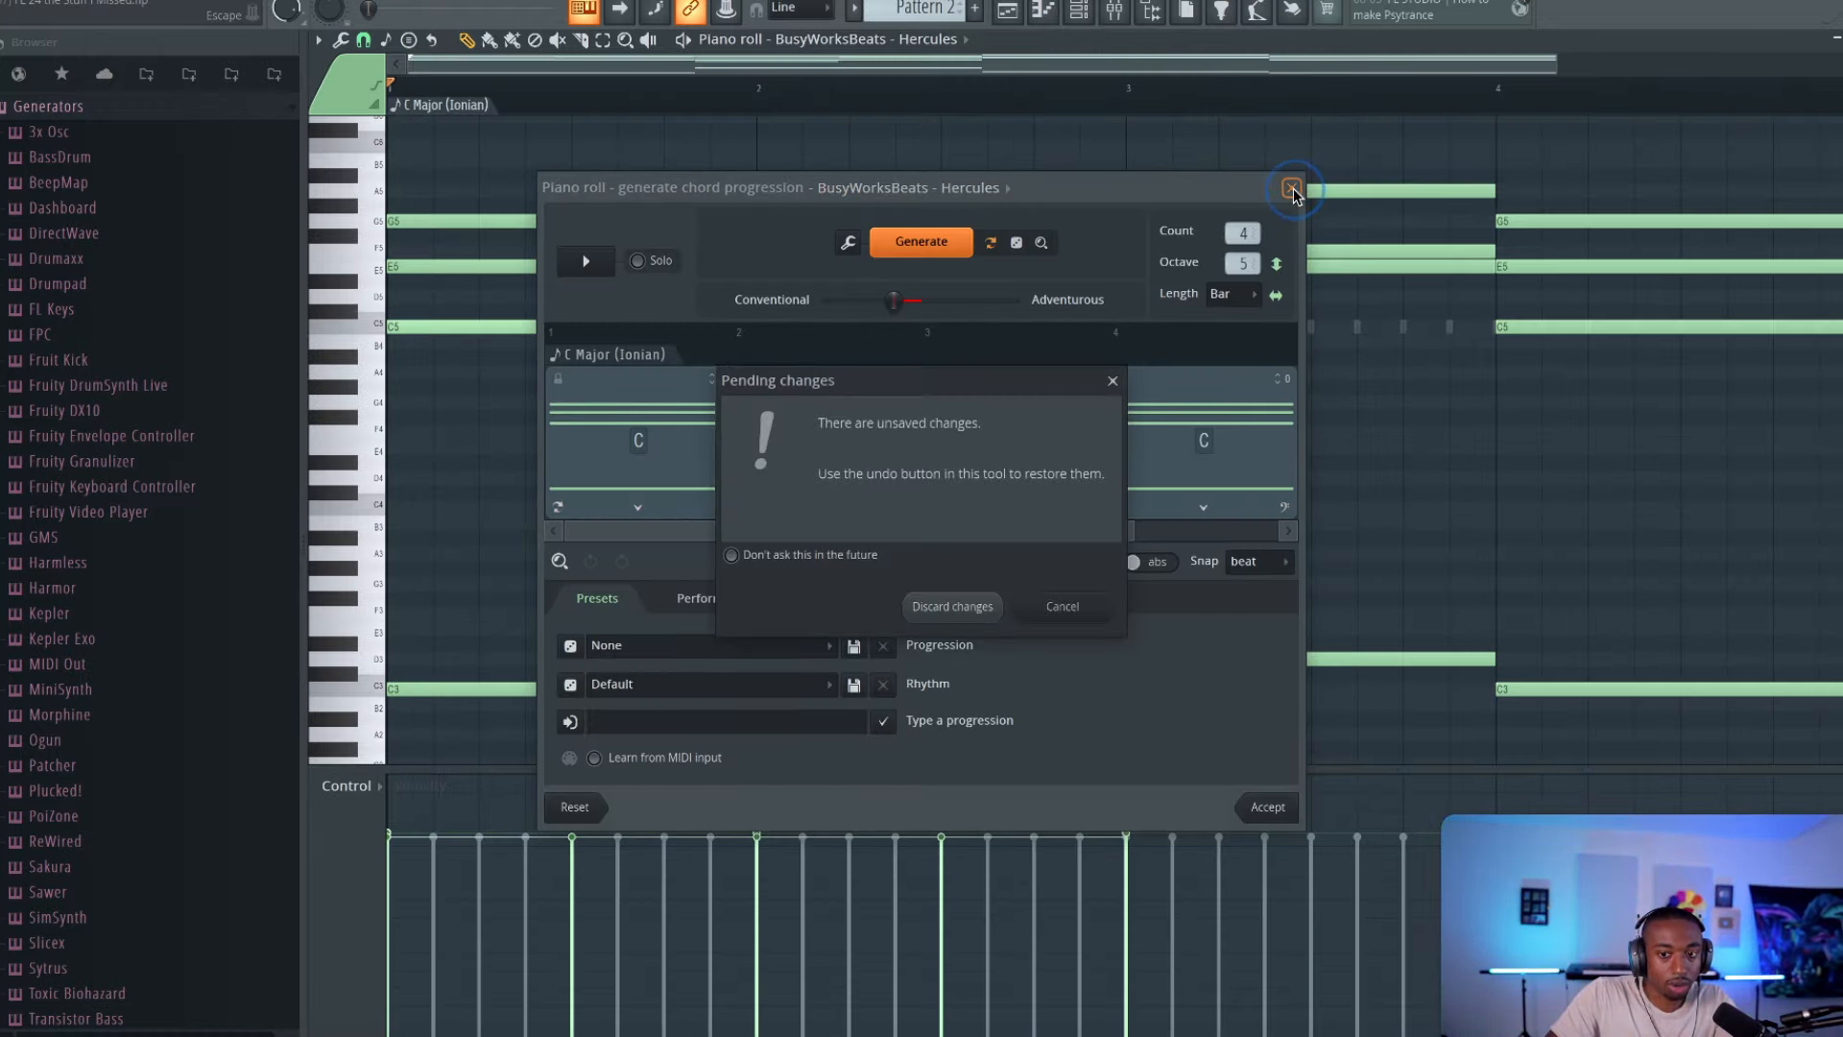
pyautogui.click(964, 609)
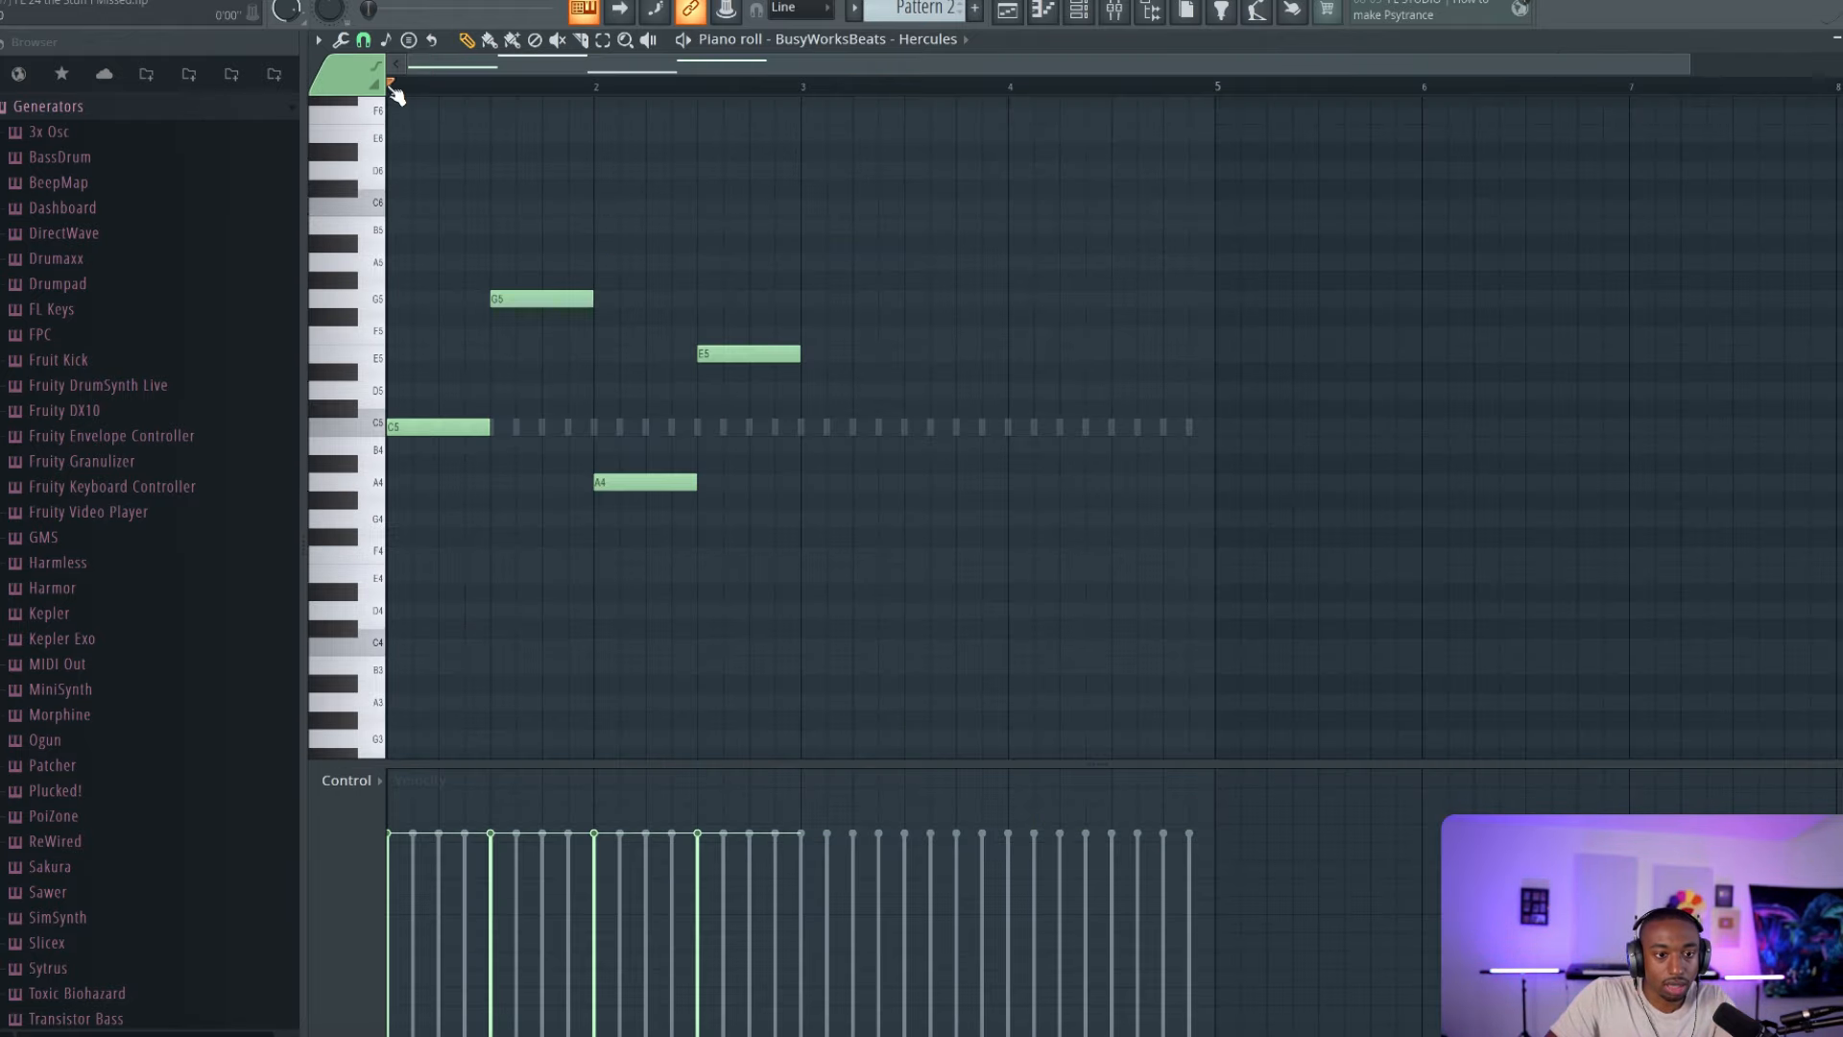
# Step: Open the piano roll's chord progression generator and set its scale to Minor Natural (Aeolian)
pyautogui.click(341, 41)
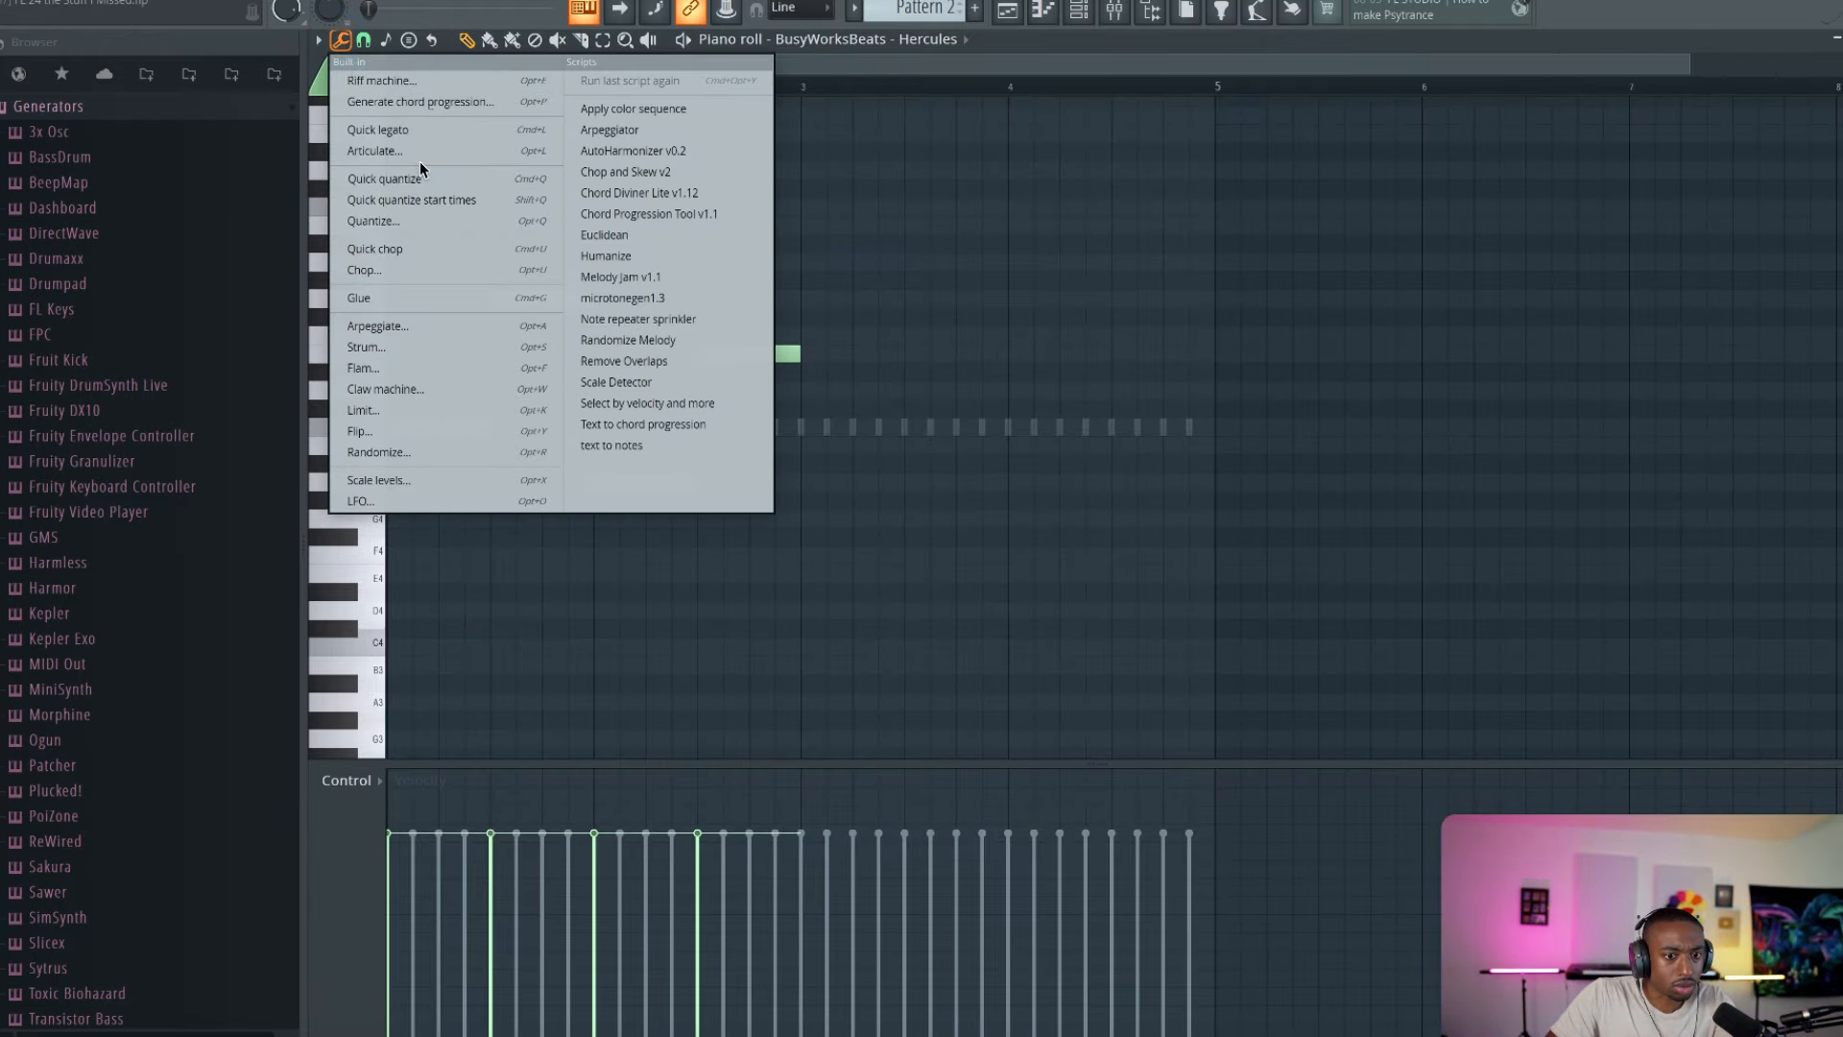
pyautogui.click(423, 105)
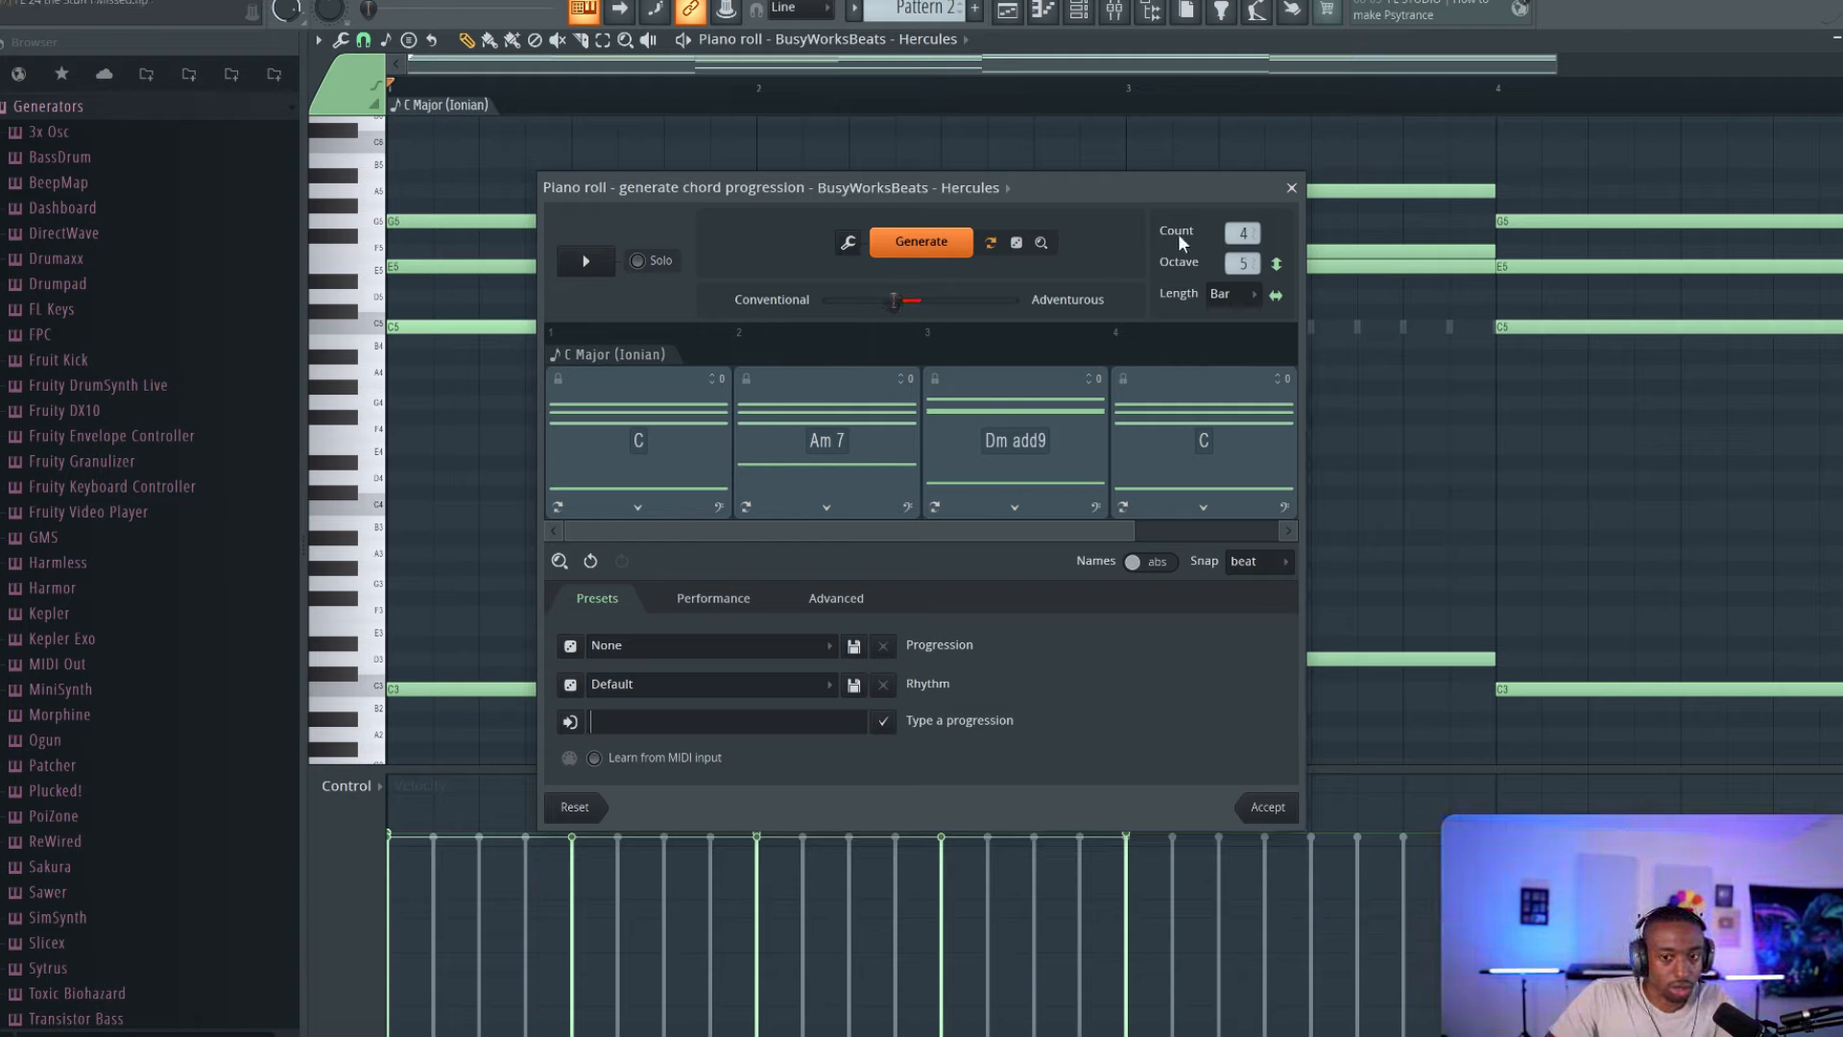
pyautogui.moveTo(805, 188); pyautogui.dragTo(735, 154)
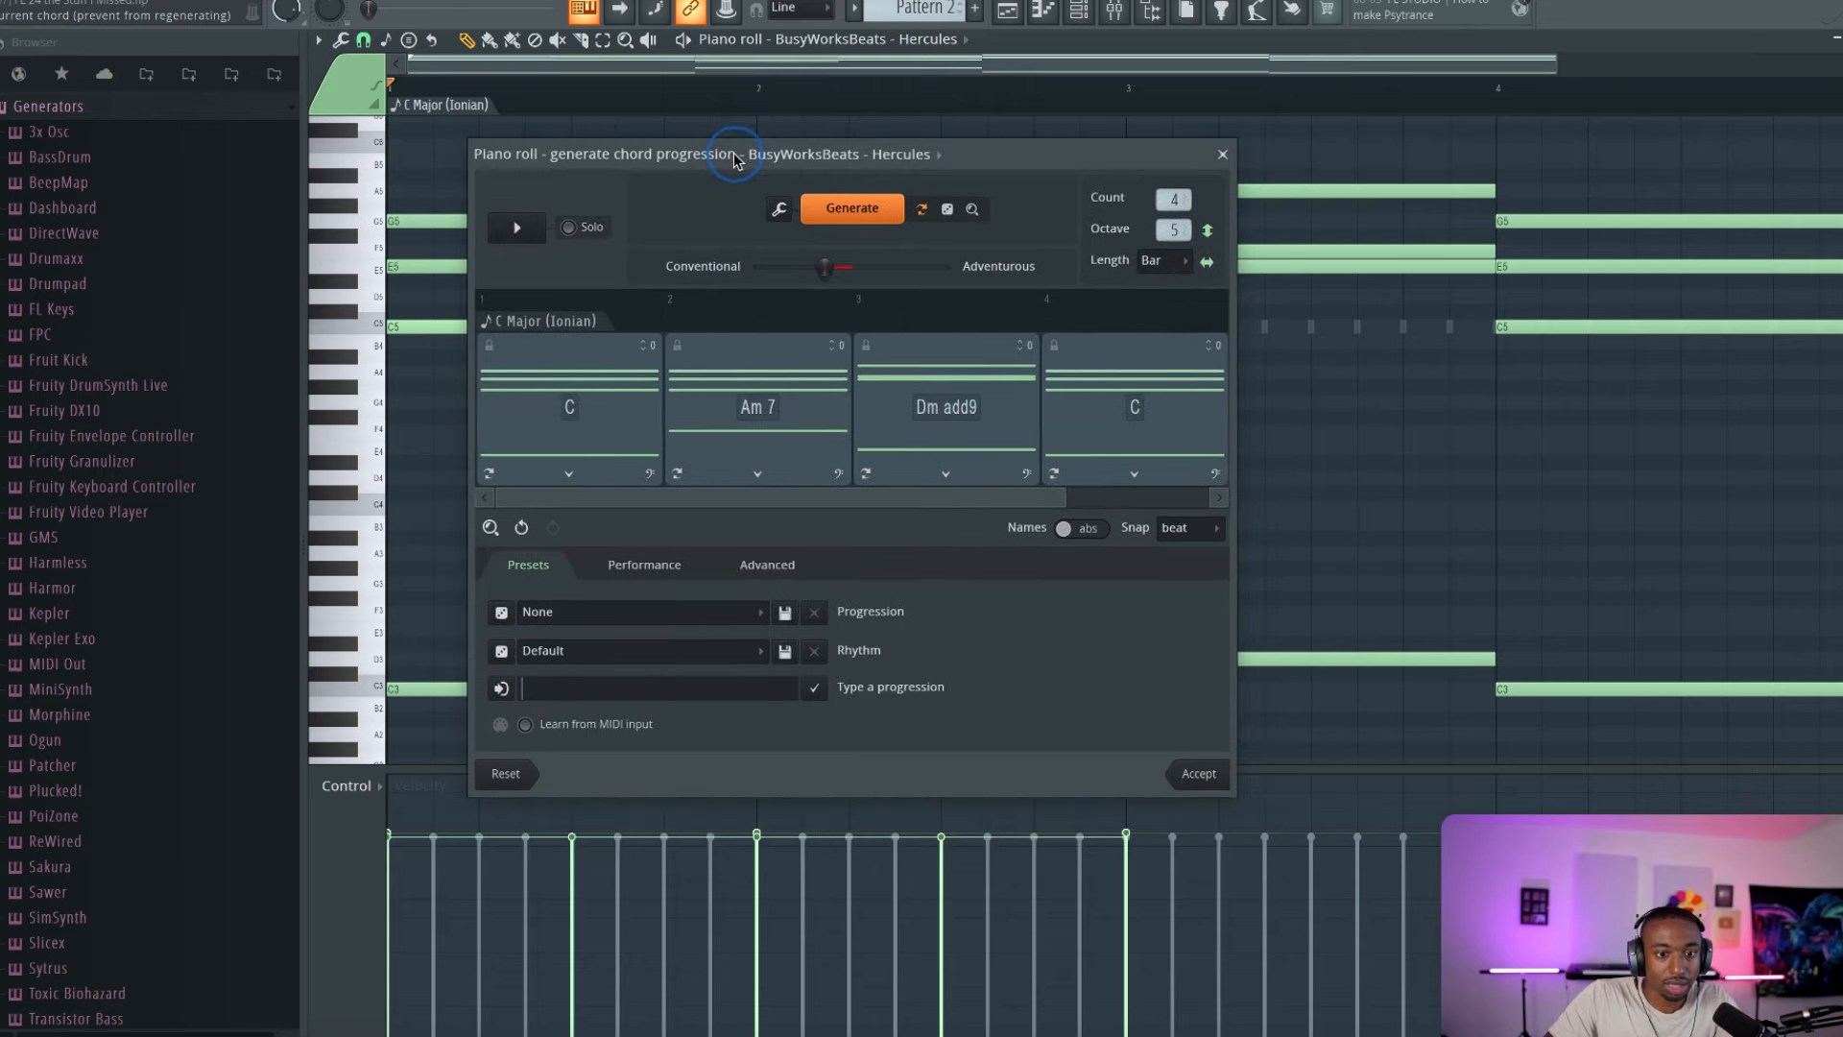
pyautogui.rightClick(528, 314)
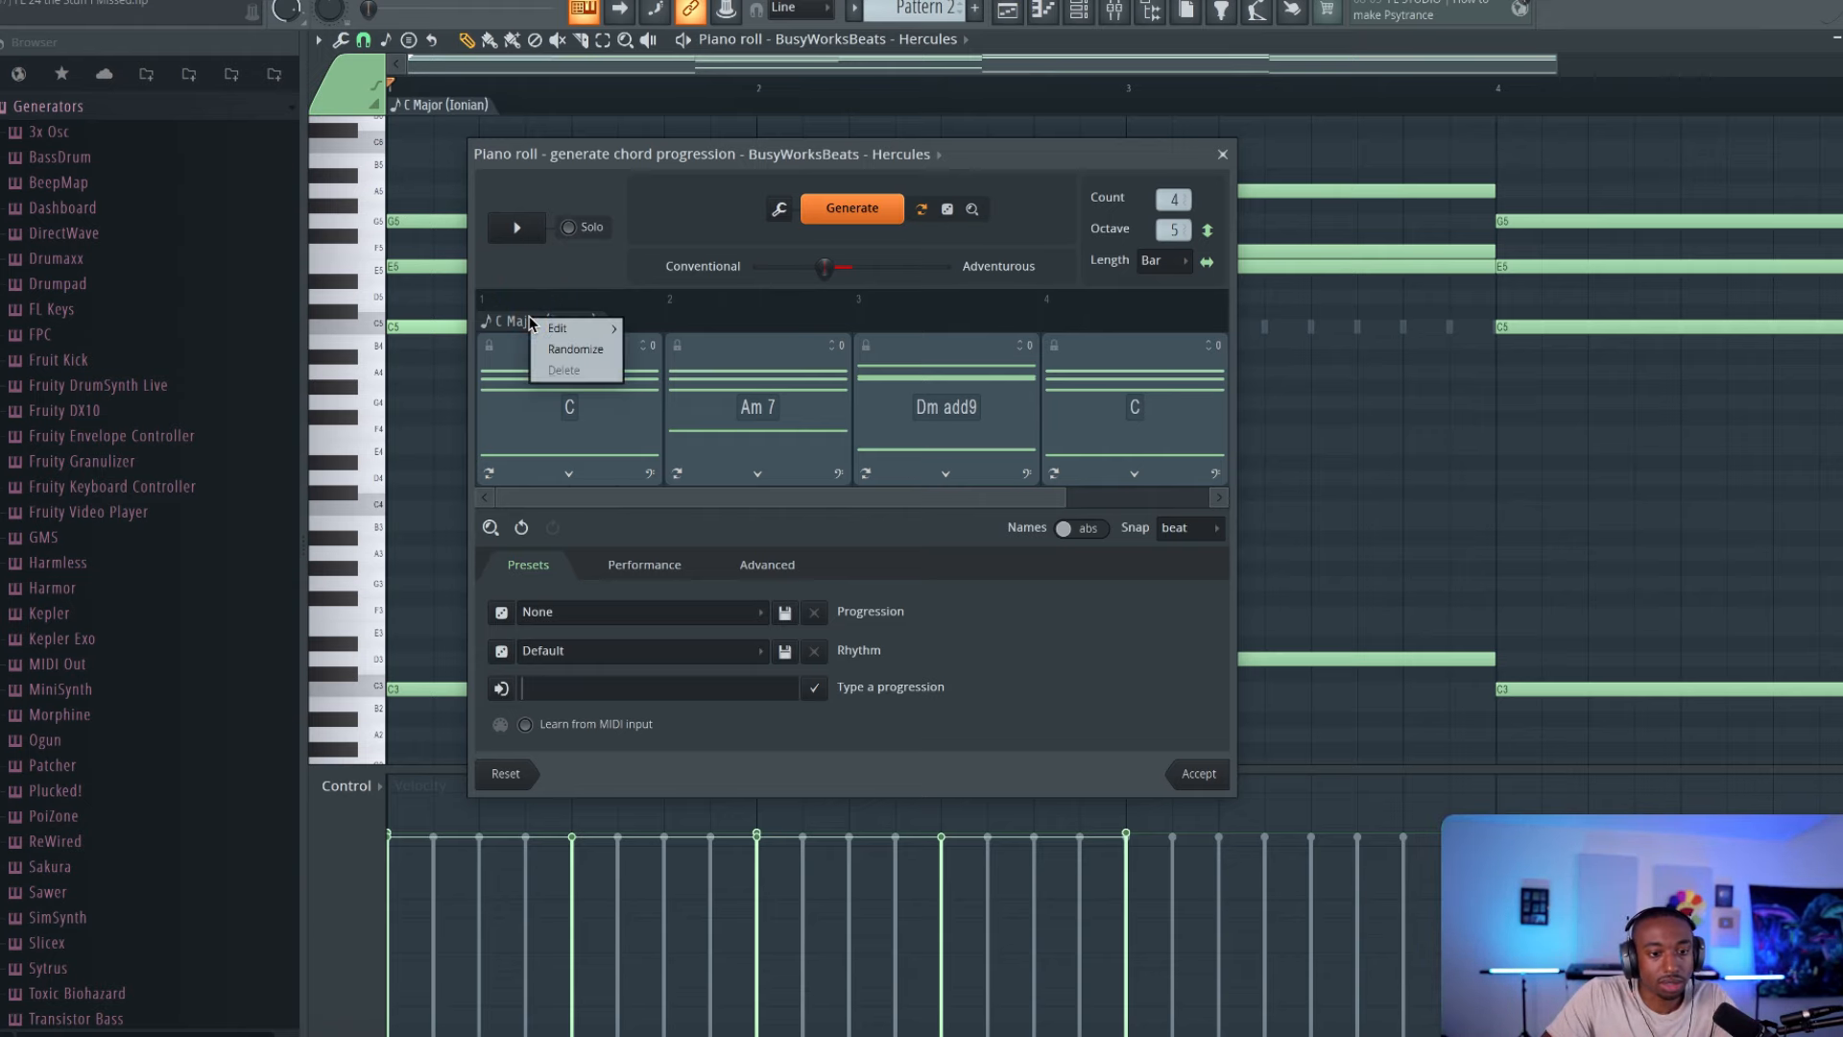
pyautogui.moveTo(576, 327)
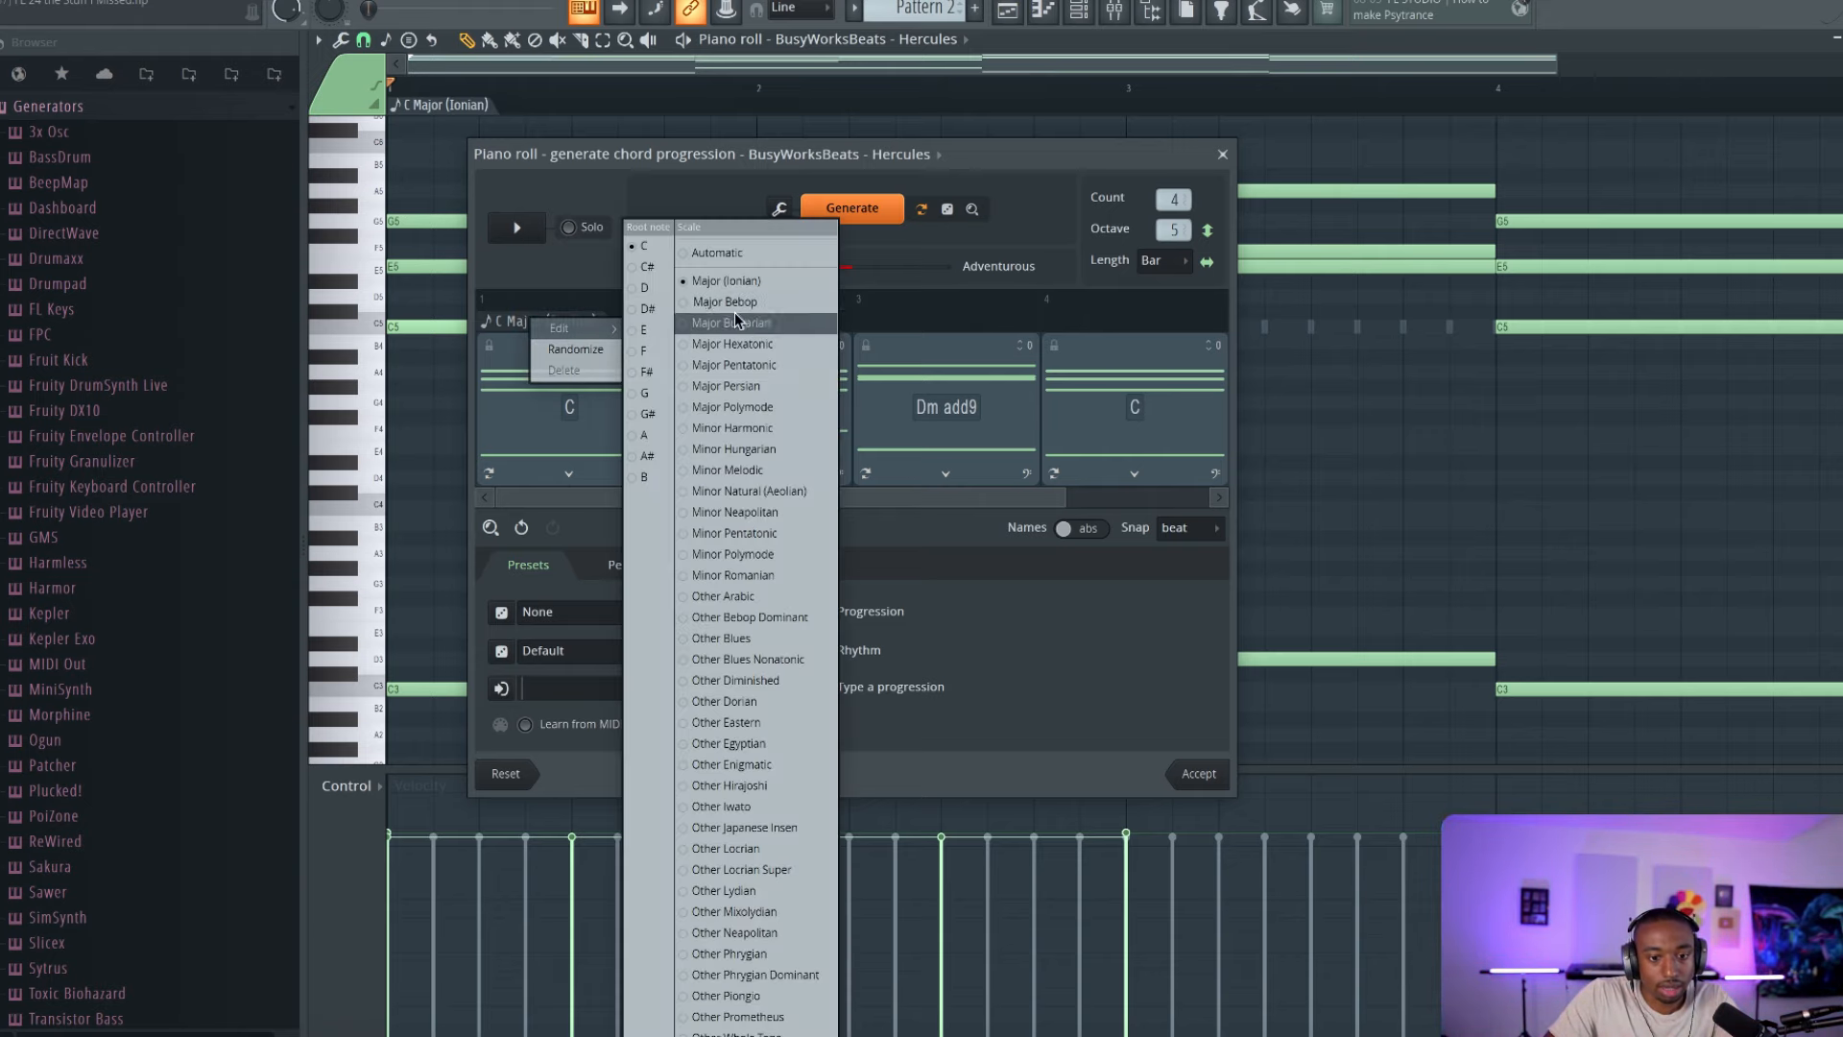
pyautogui.click(749, 490)
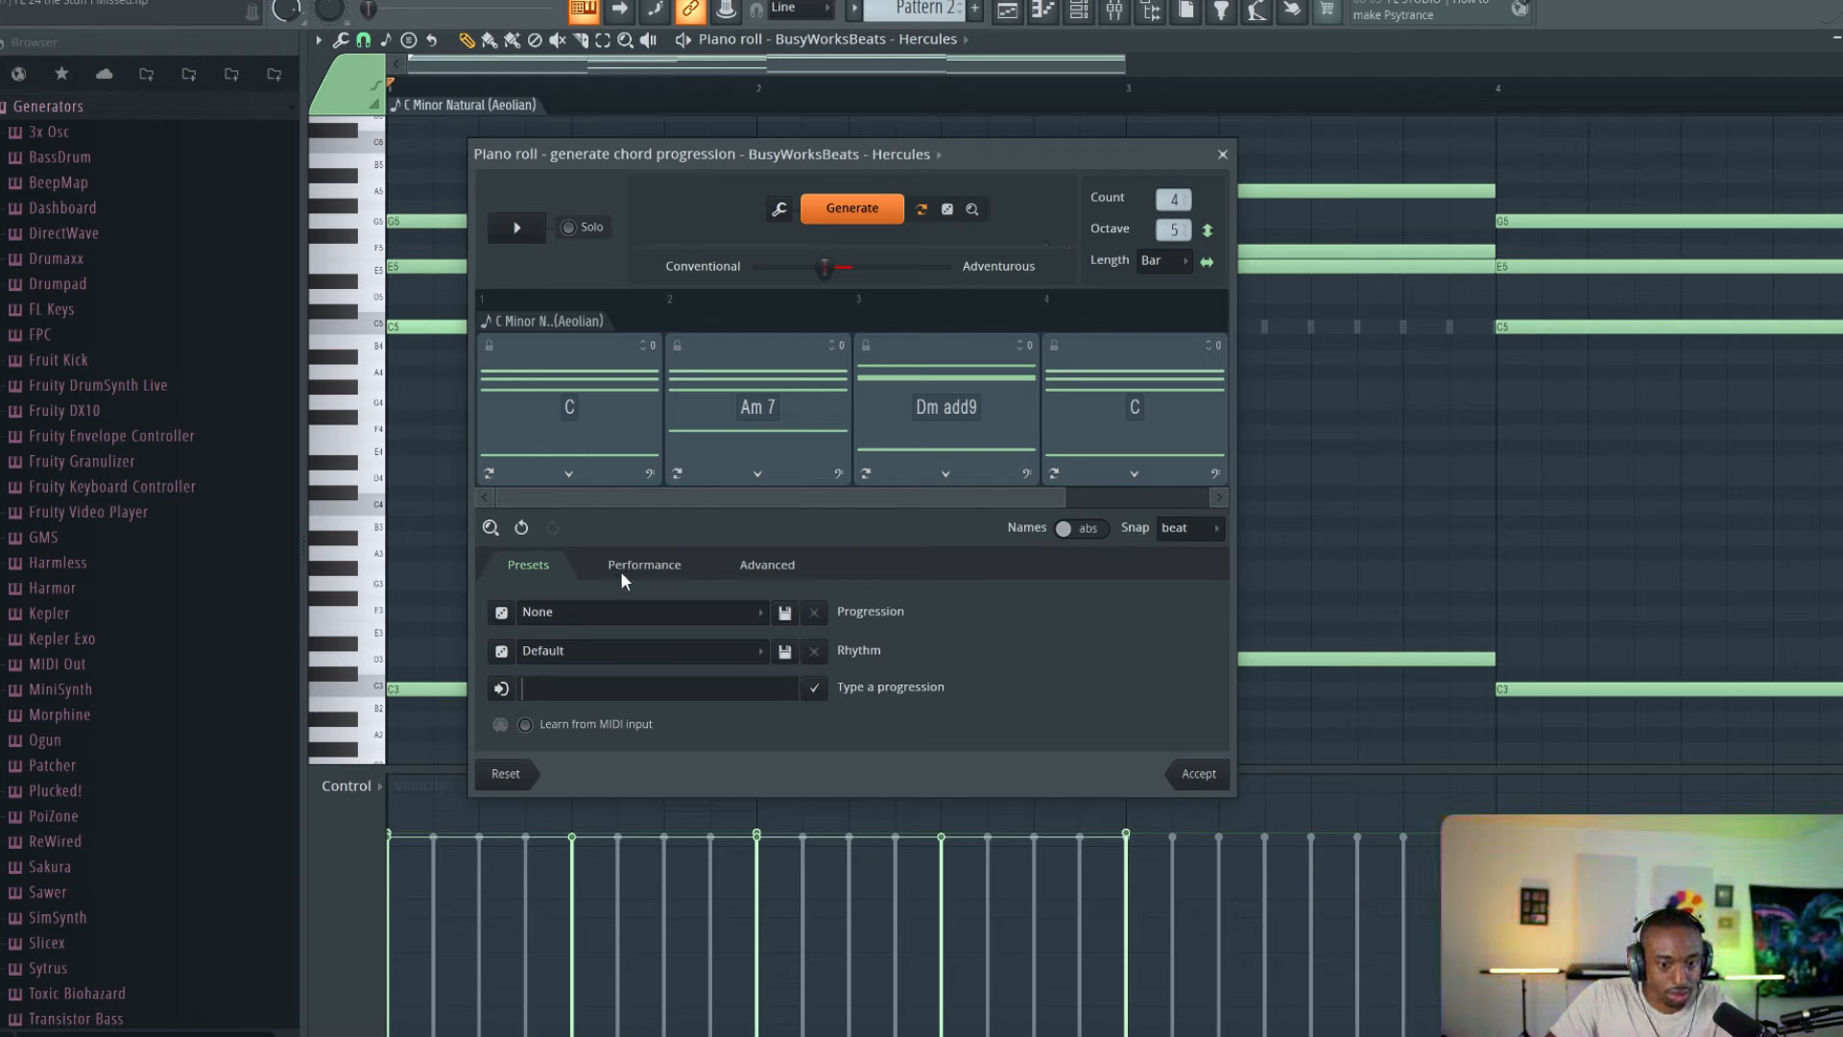
# Step: Raise the chord substitution frequency, set the progression midway between Conventional and Adventurous, generate a new four-chord progression and audition it
pyautogui.click(783, 562)
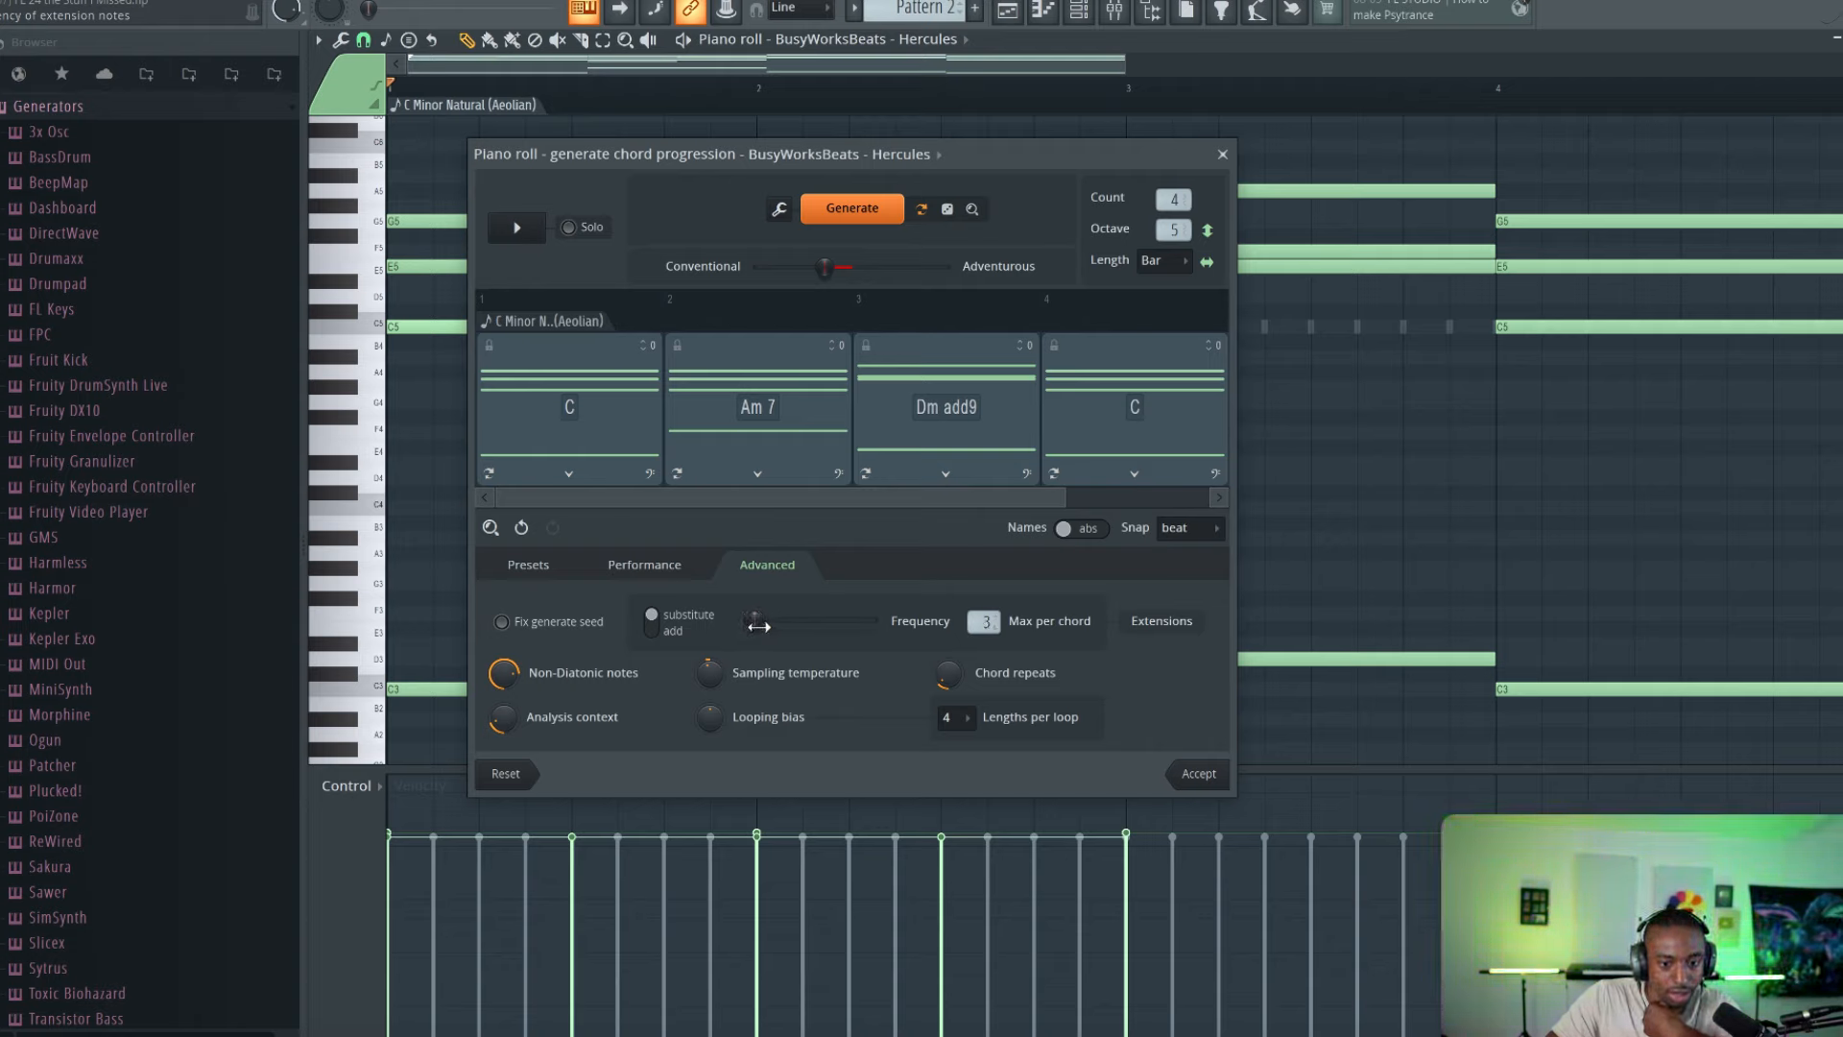
pyautogui.moveTo(790, 626)
pyautogui.mouseDown()
pyautogui.moveTo(663, 622)
pyautogui.moveTo(795, 620)
pyautogui.mouseUp()
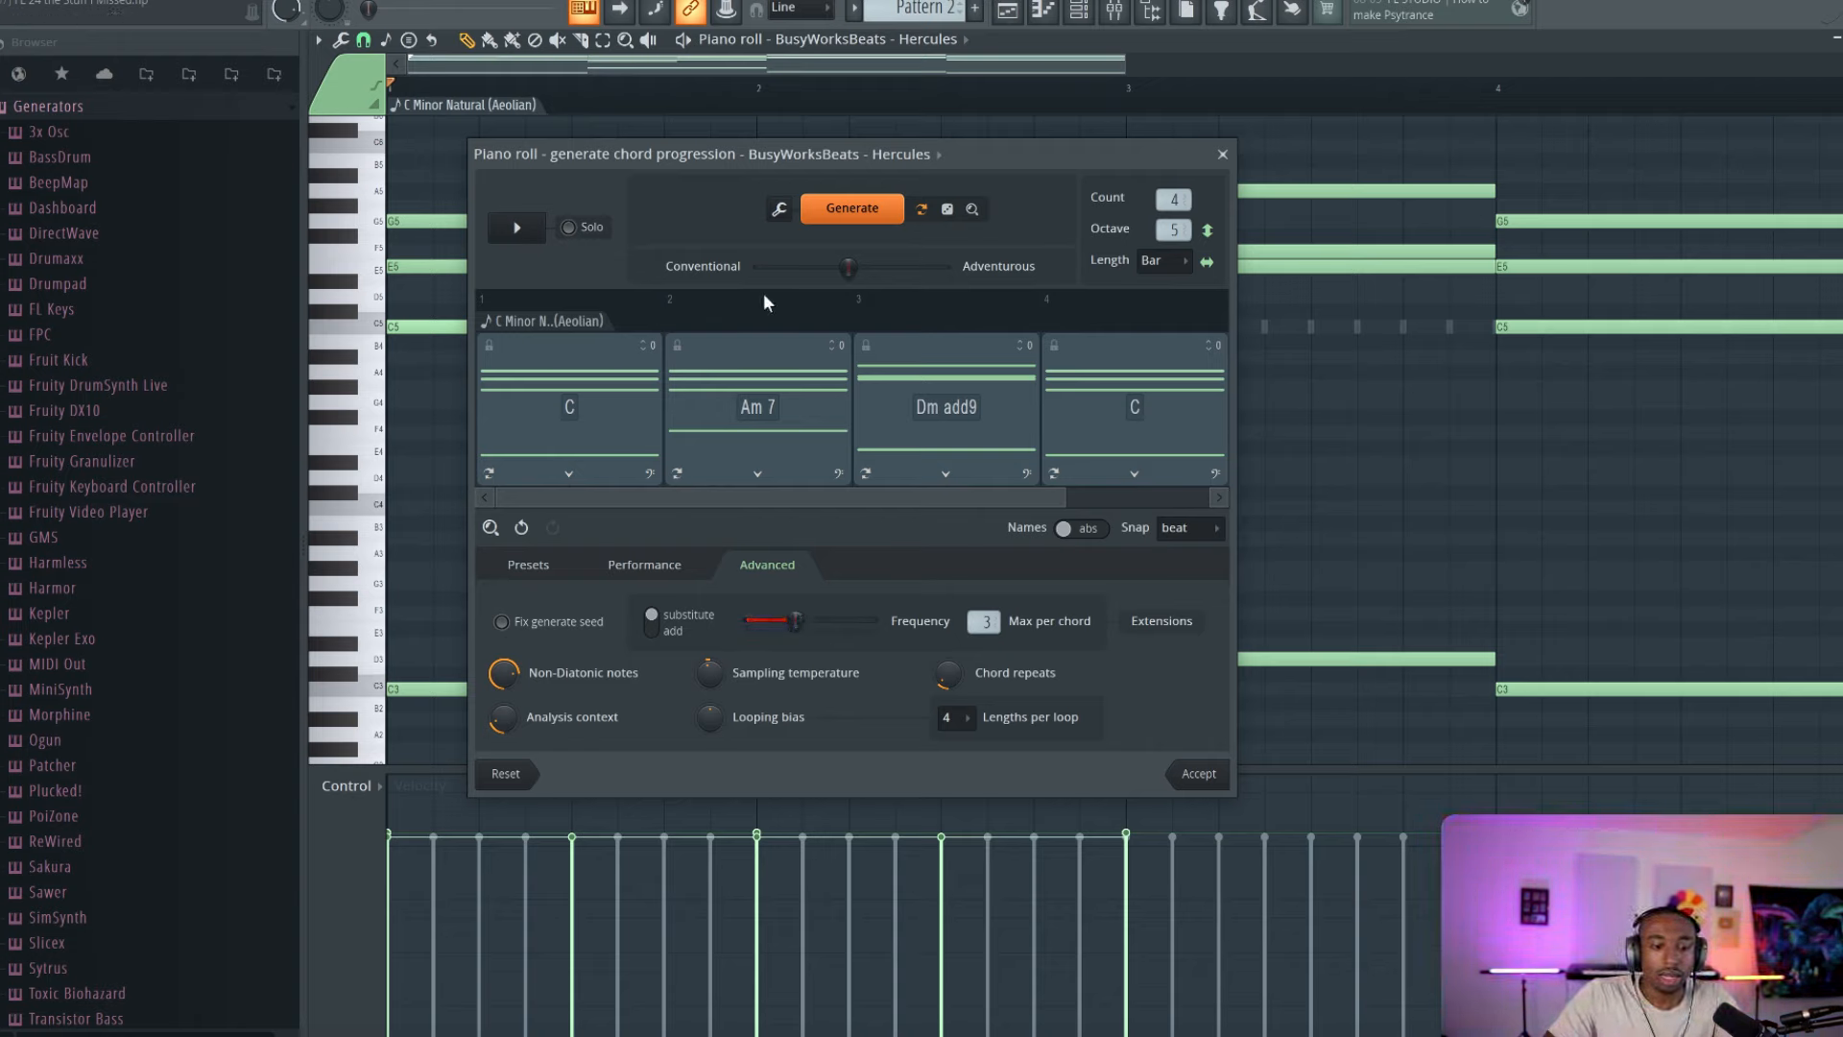
pyautogui.click(849, 216)
pyautogui.press('space')
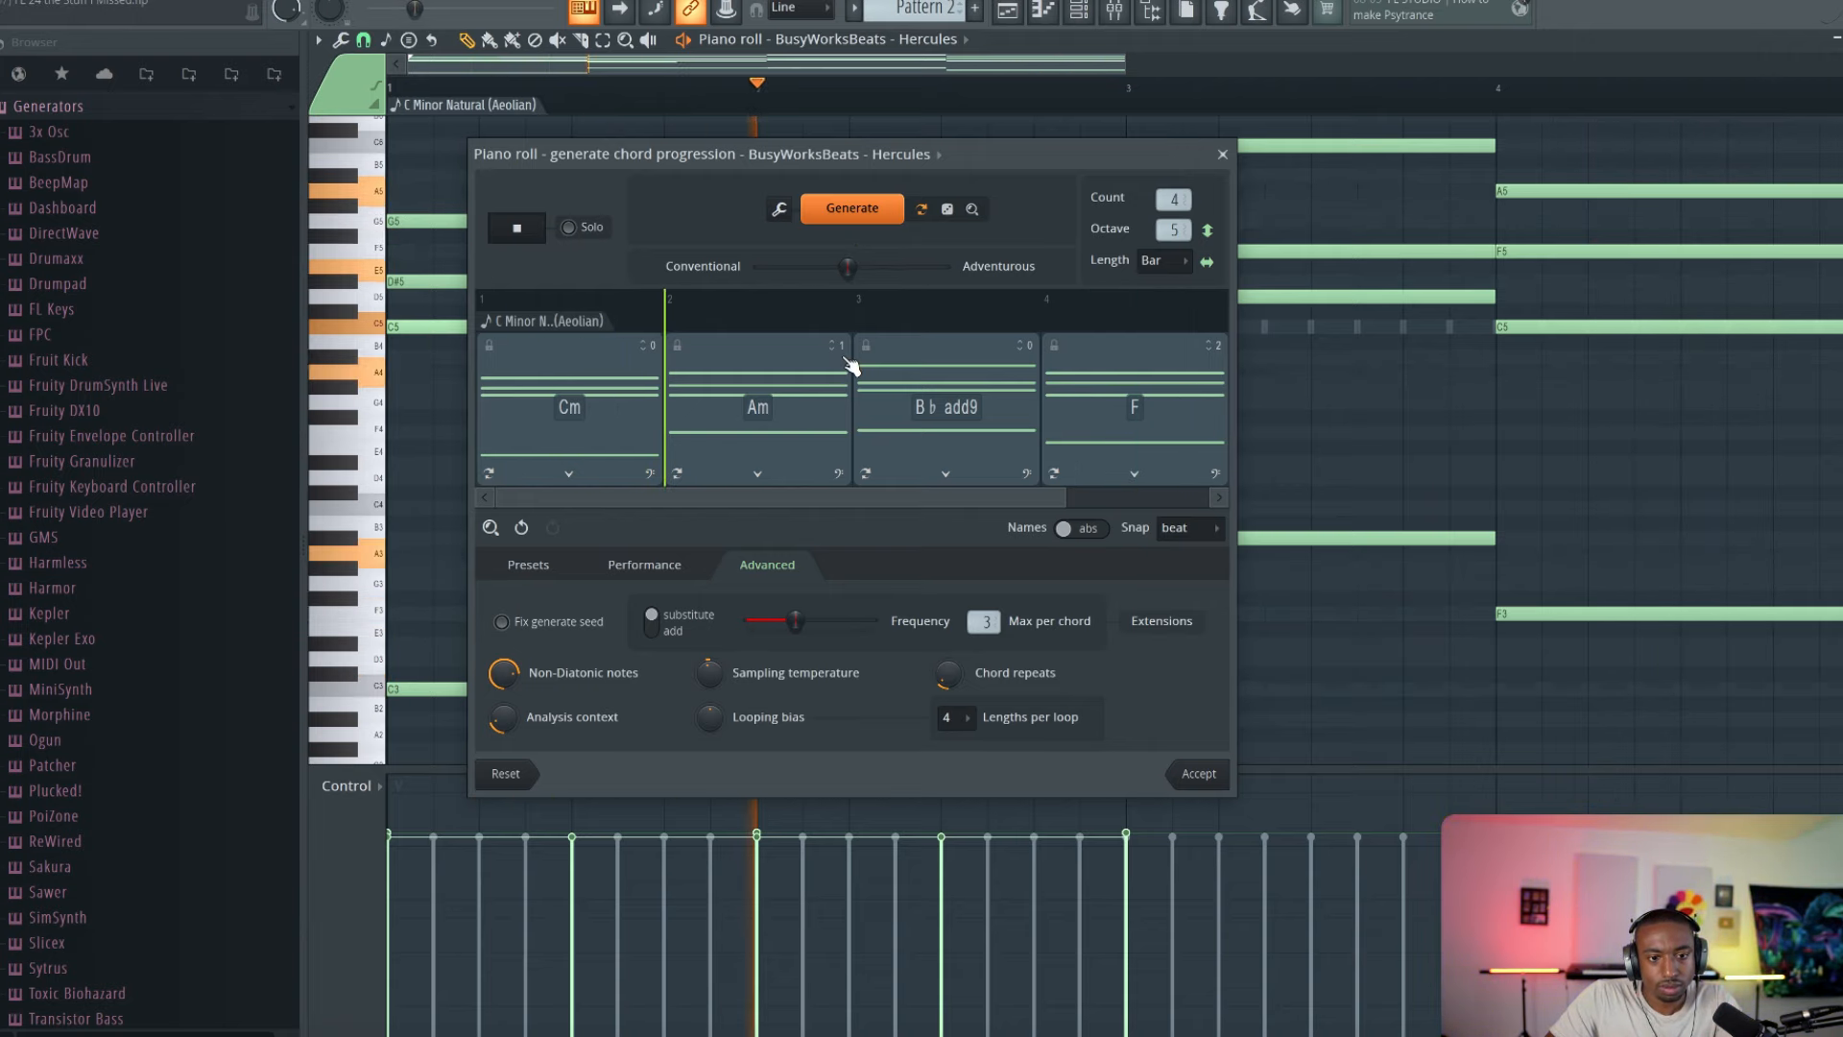
pyautogui.press('space')
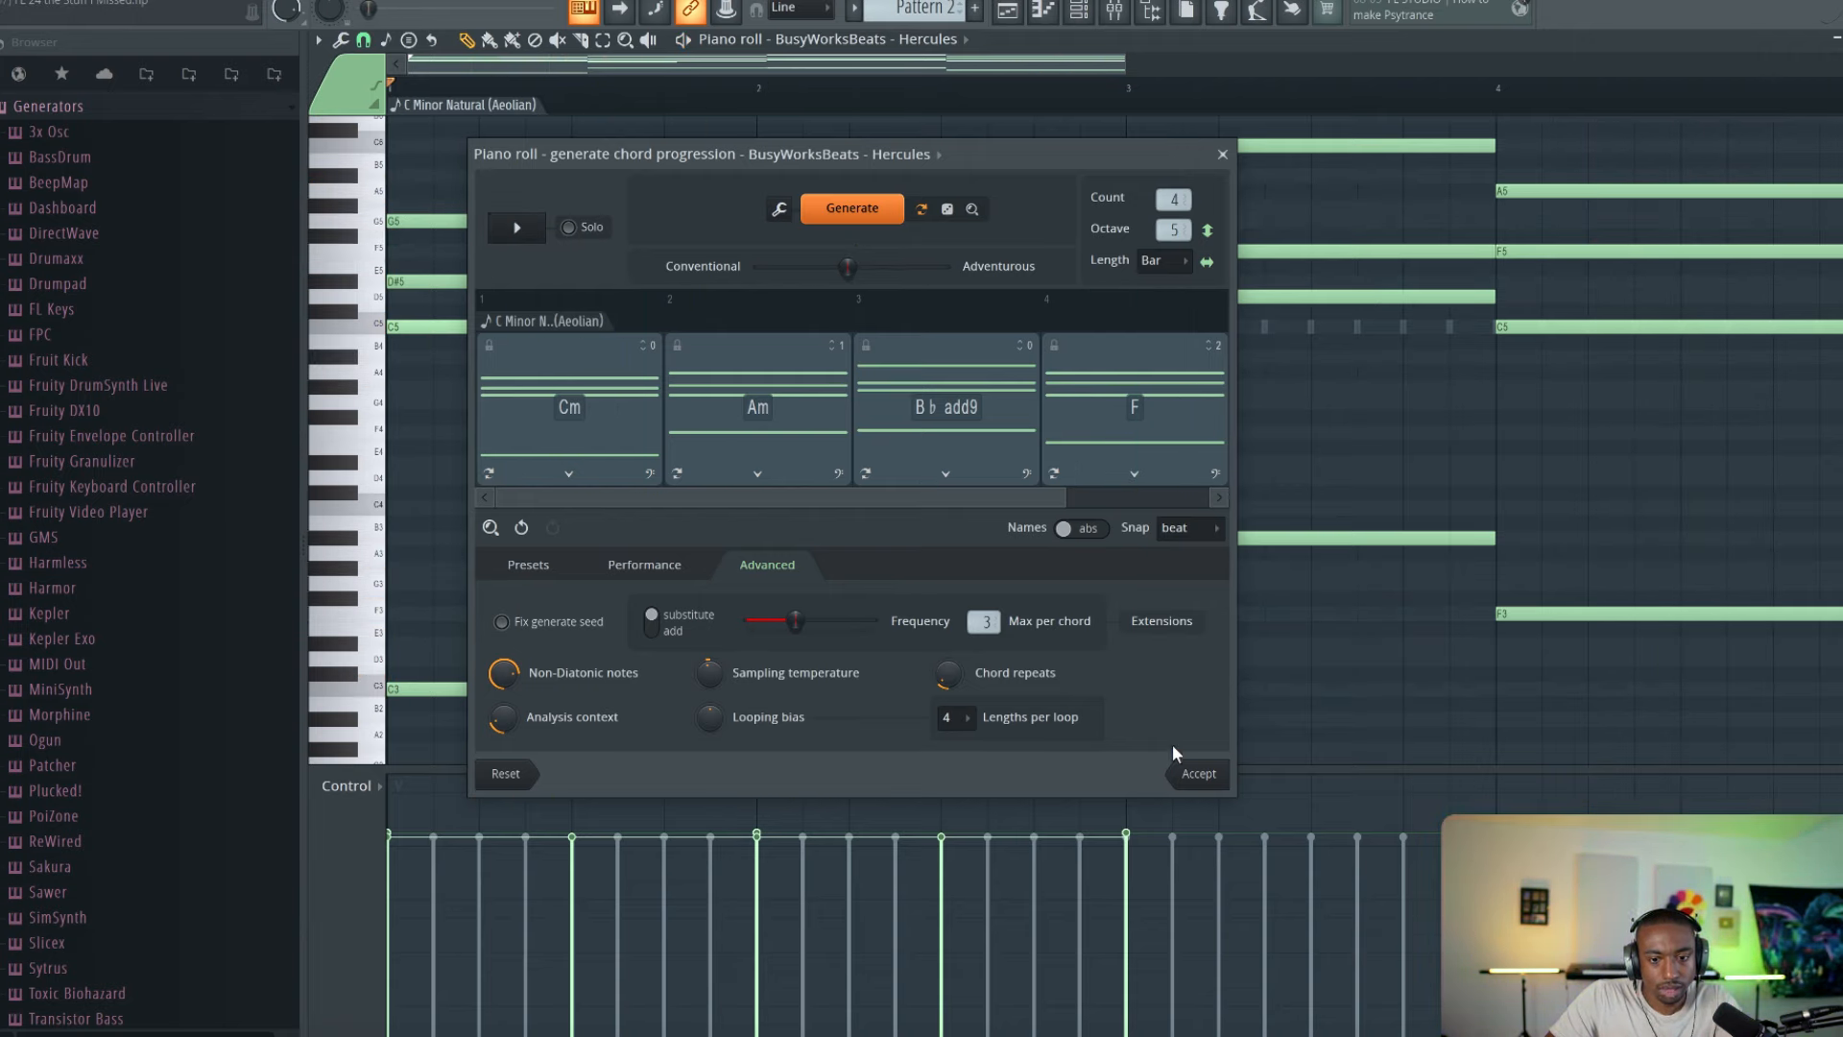
# Step: Give the Am chord a more widely spread voicing, audition the progression, and accept it into the piano roll
pyautogui.rightClick(761, 392)
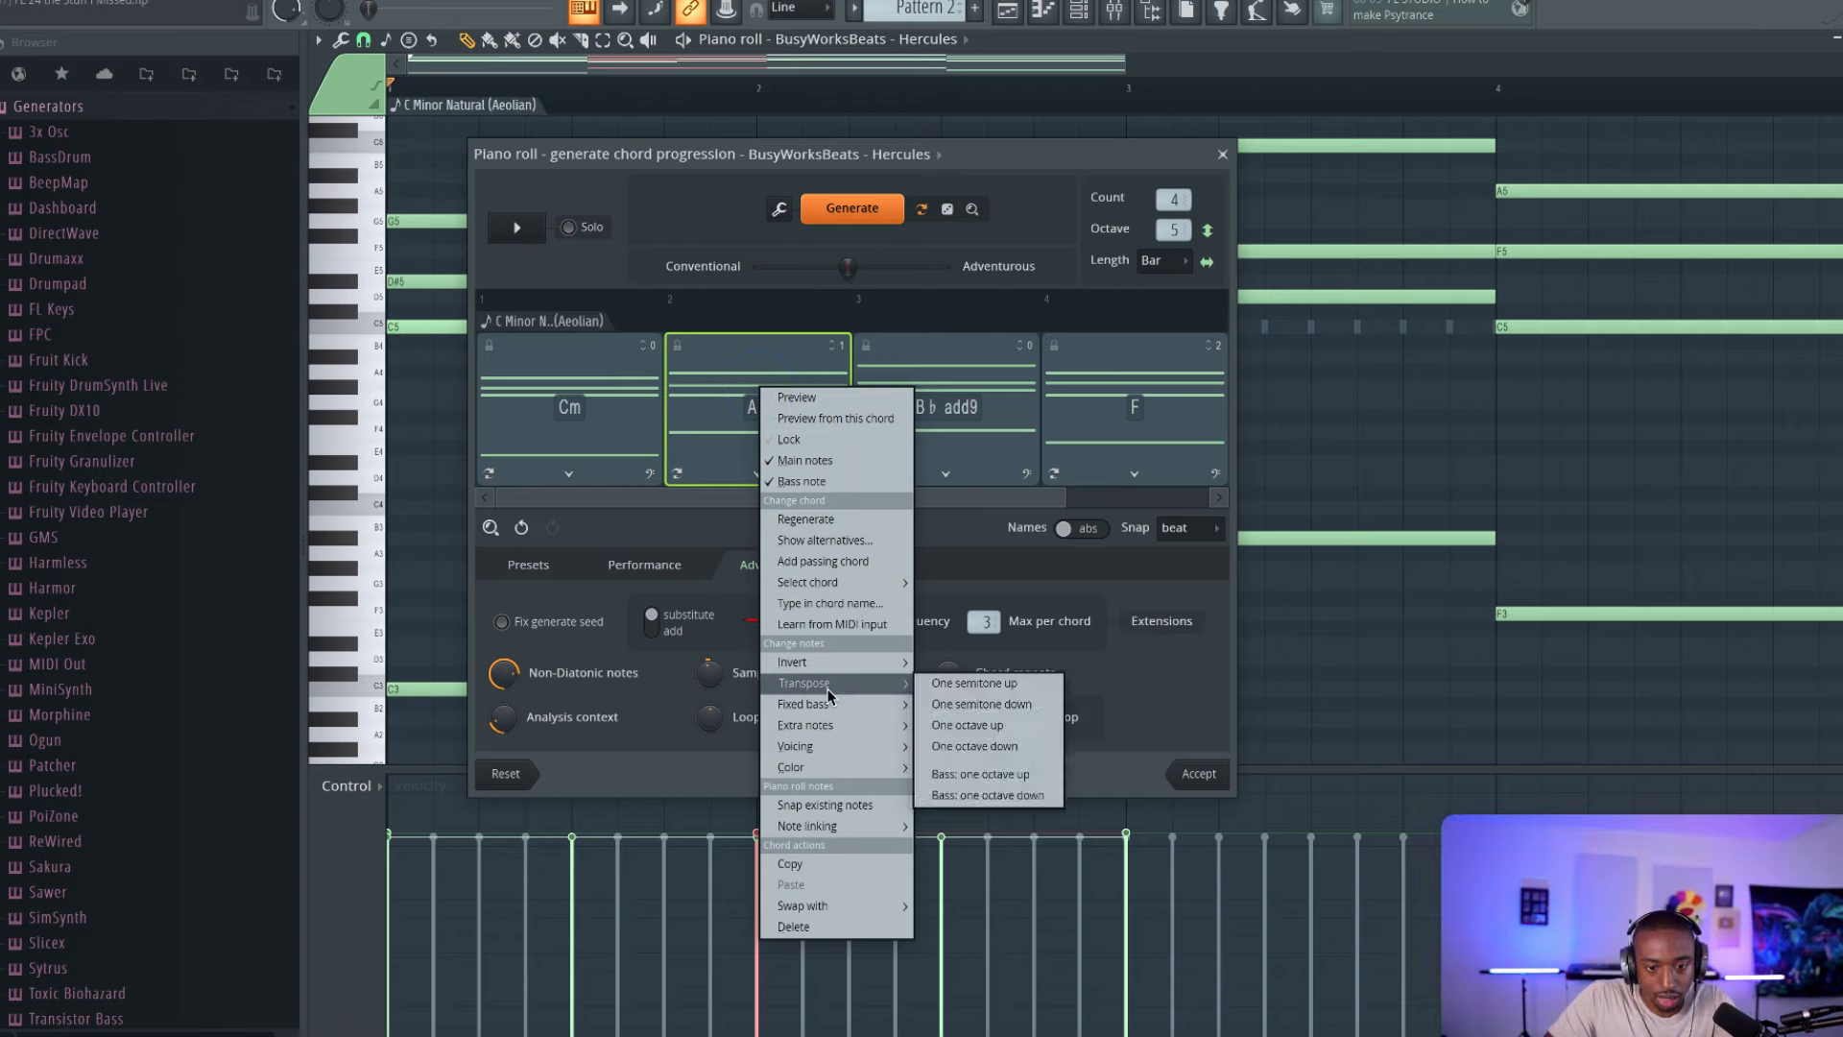
pyautogui.moveTo(832, 670)
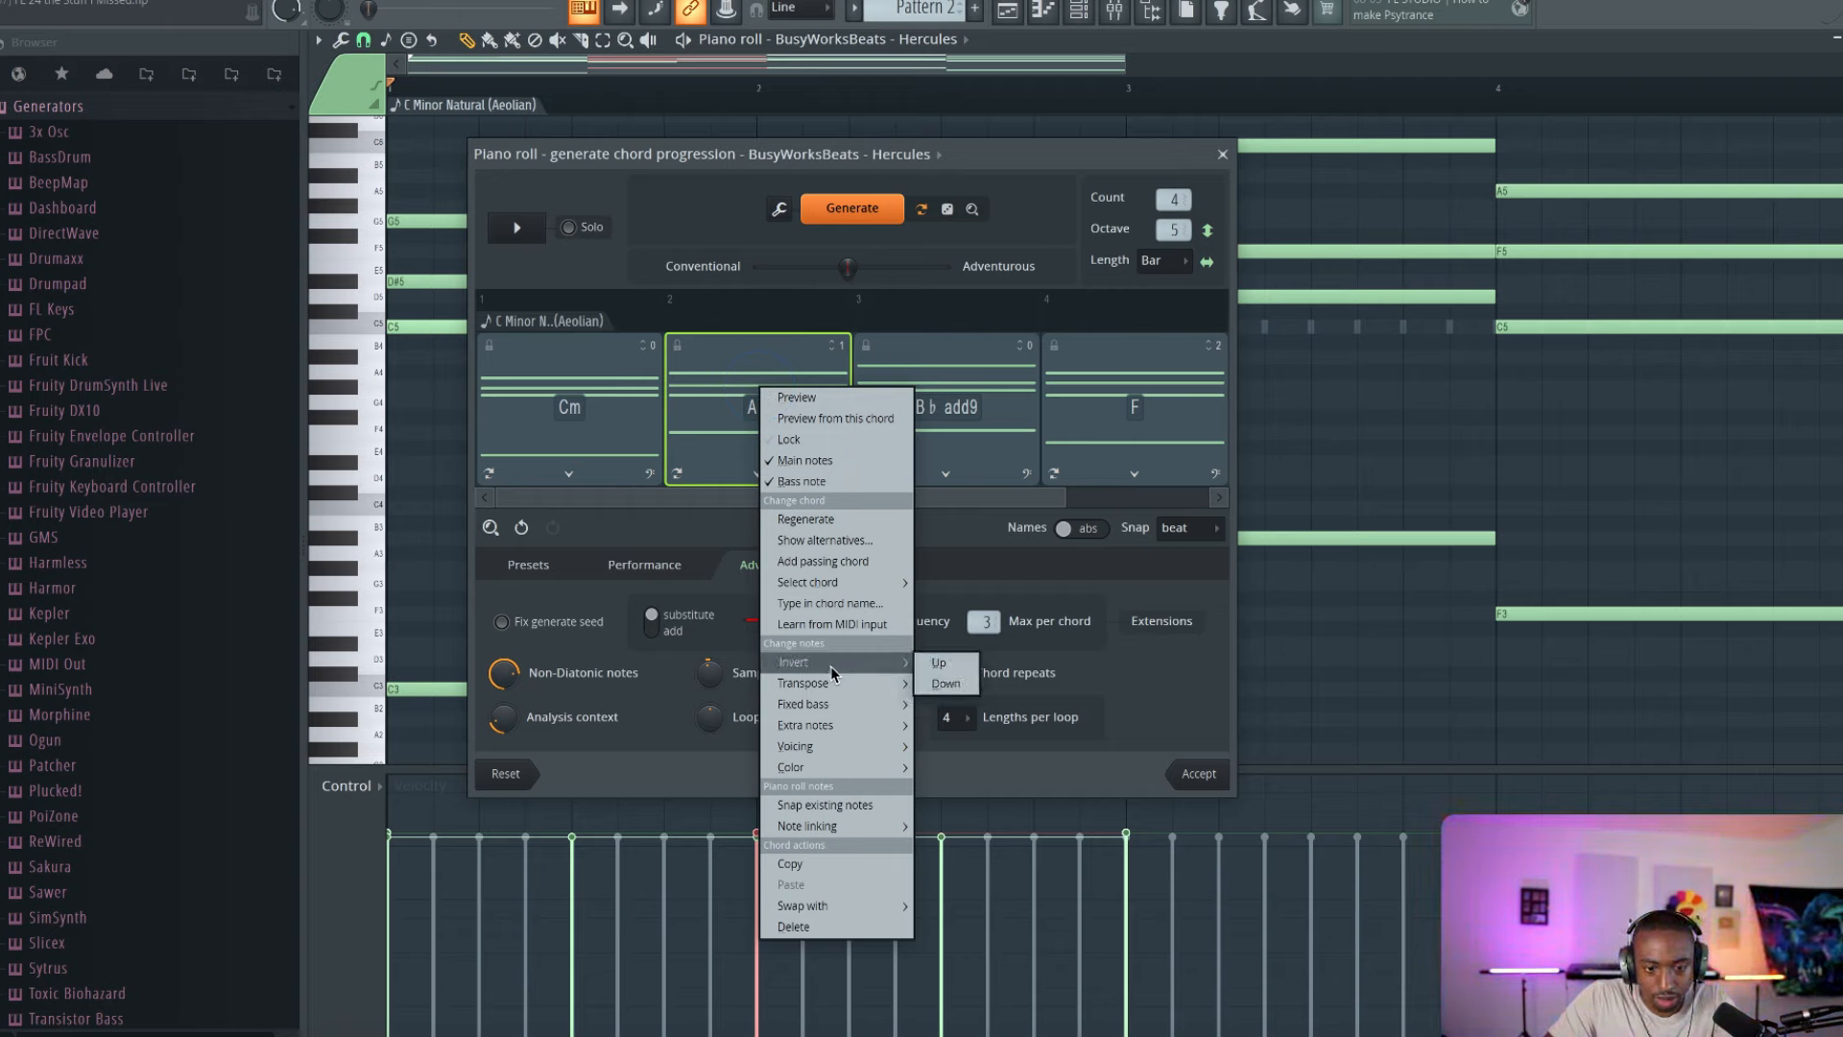
pyautogui.moveTo(836, 747)
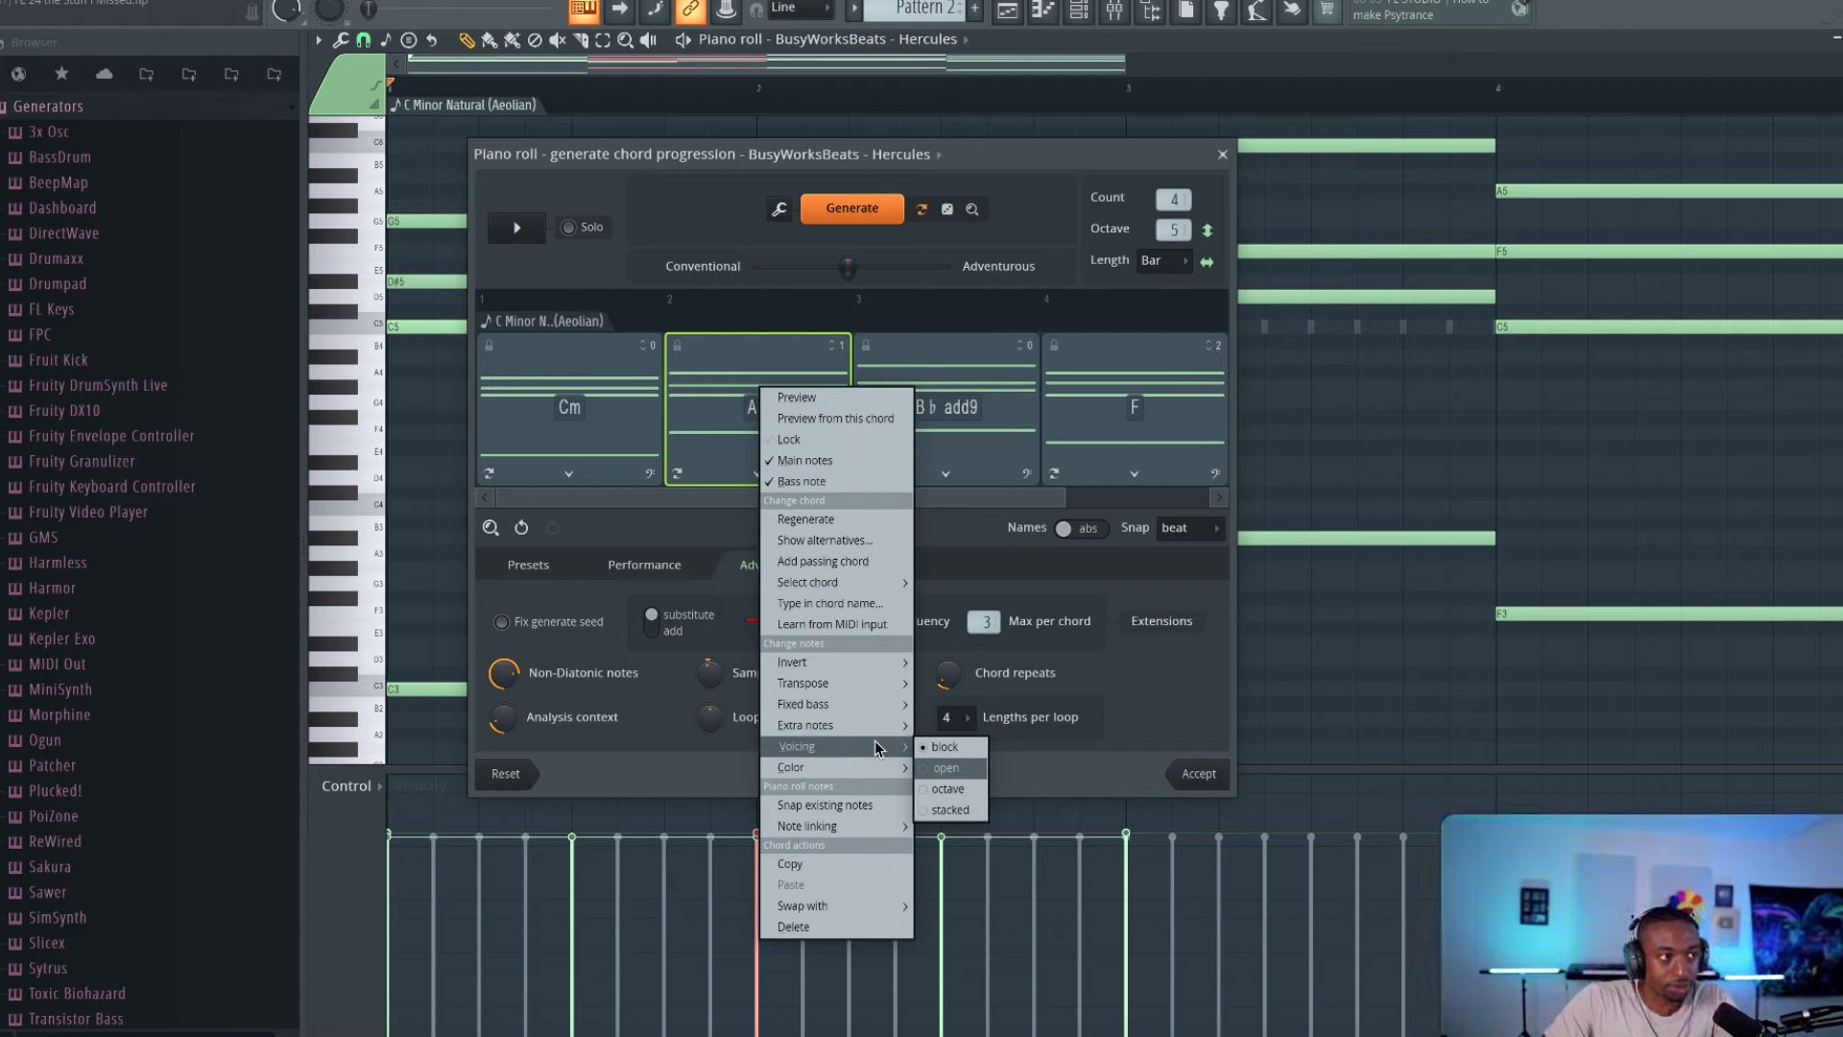
pyautogui.click(965, 788)
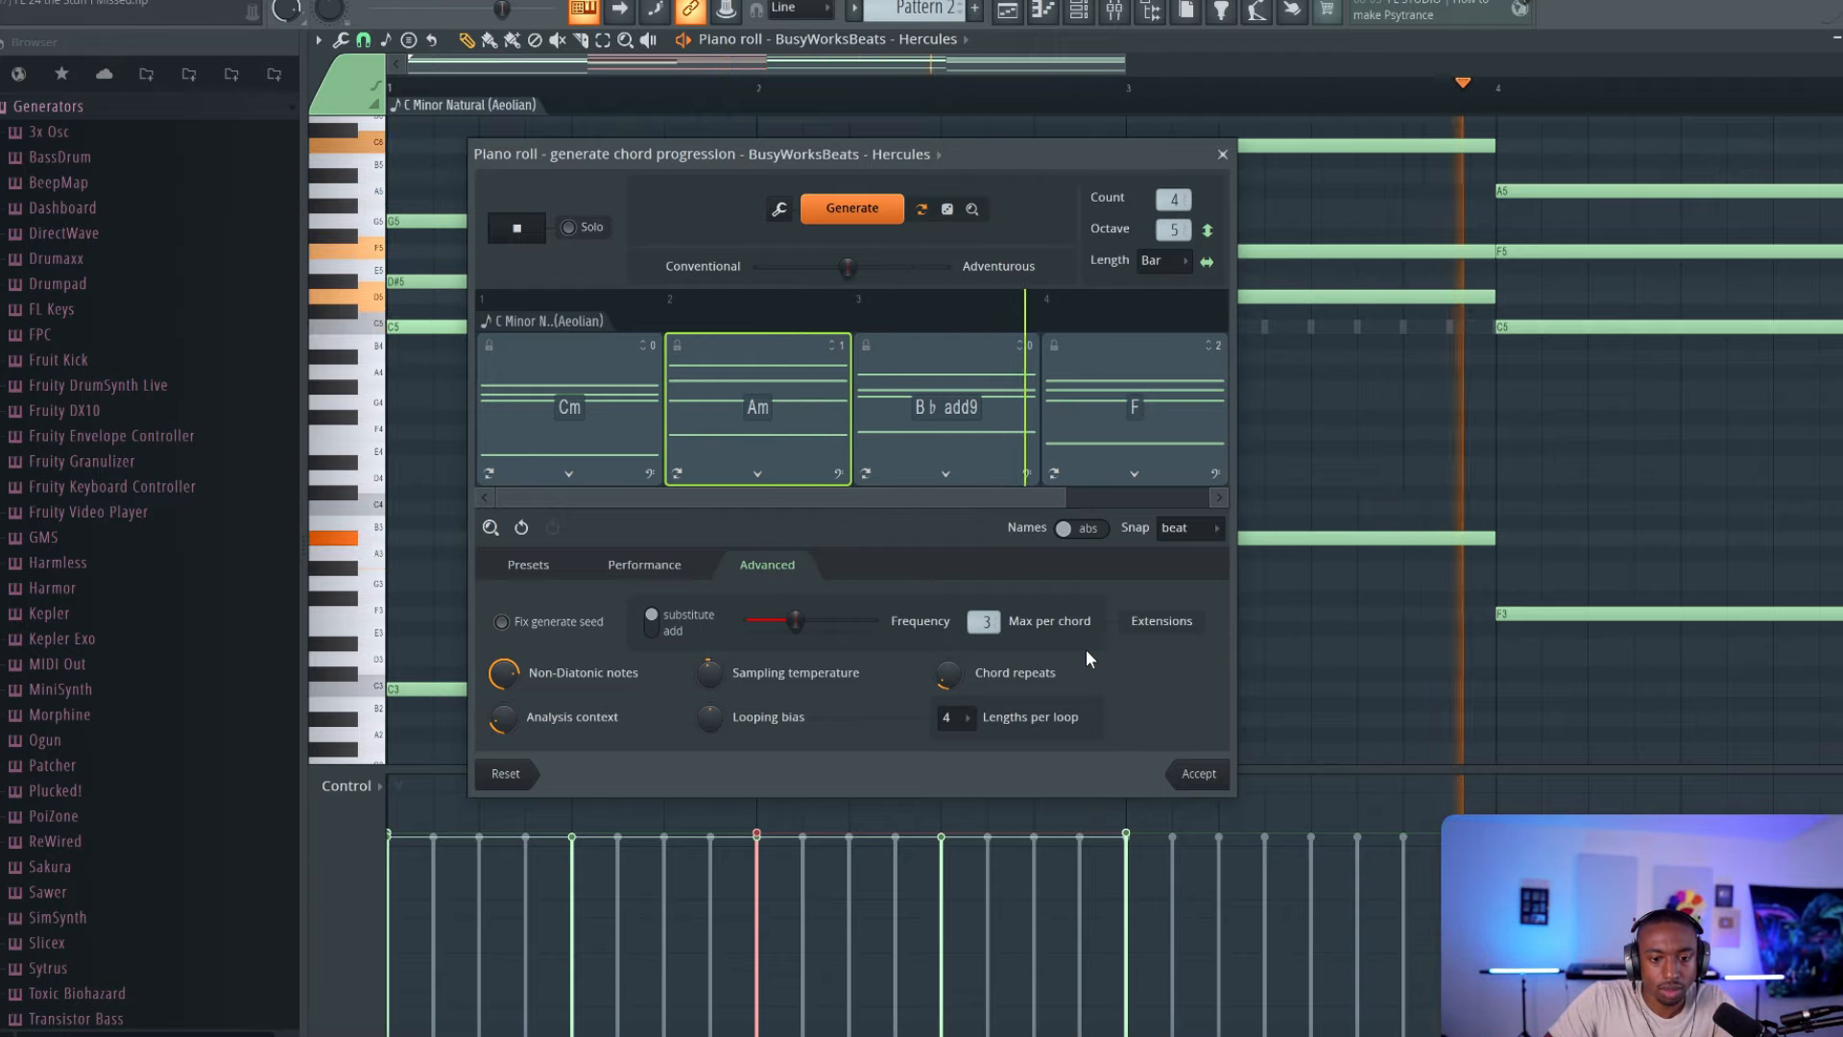
pyautogui.click(1197, 773)
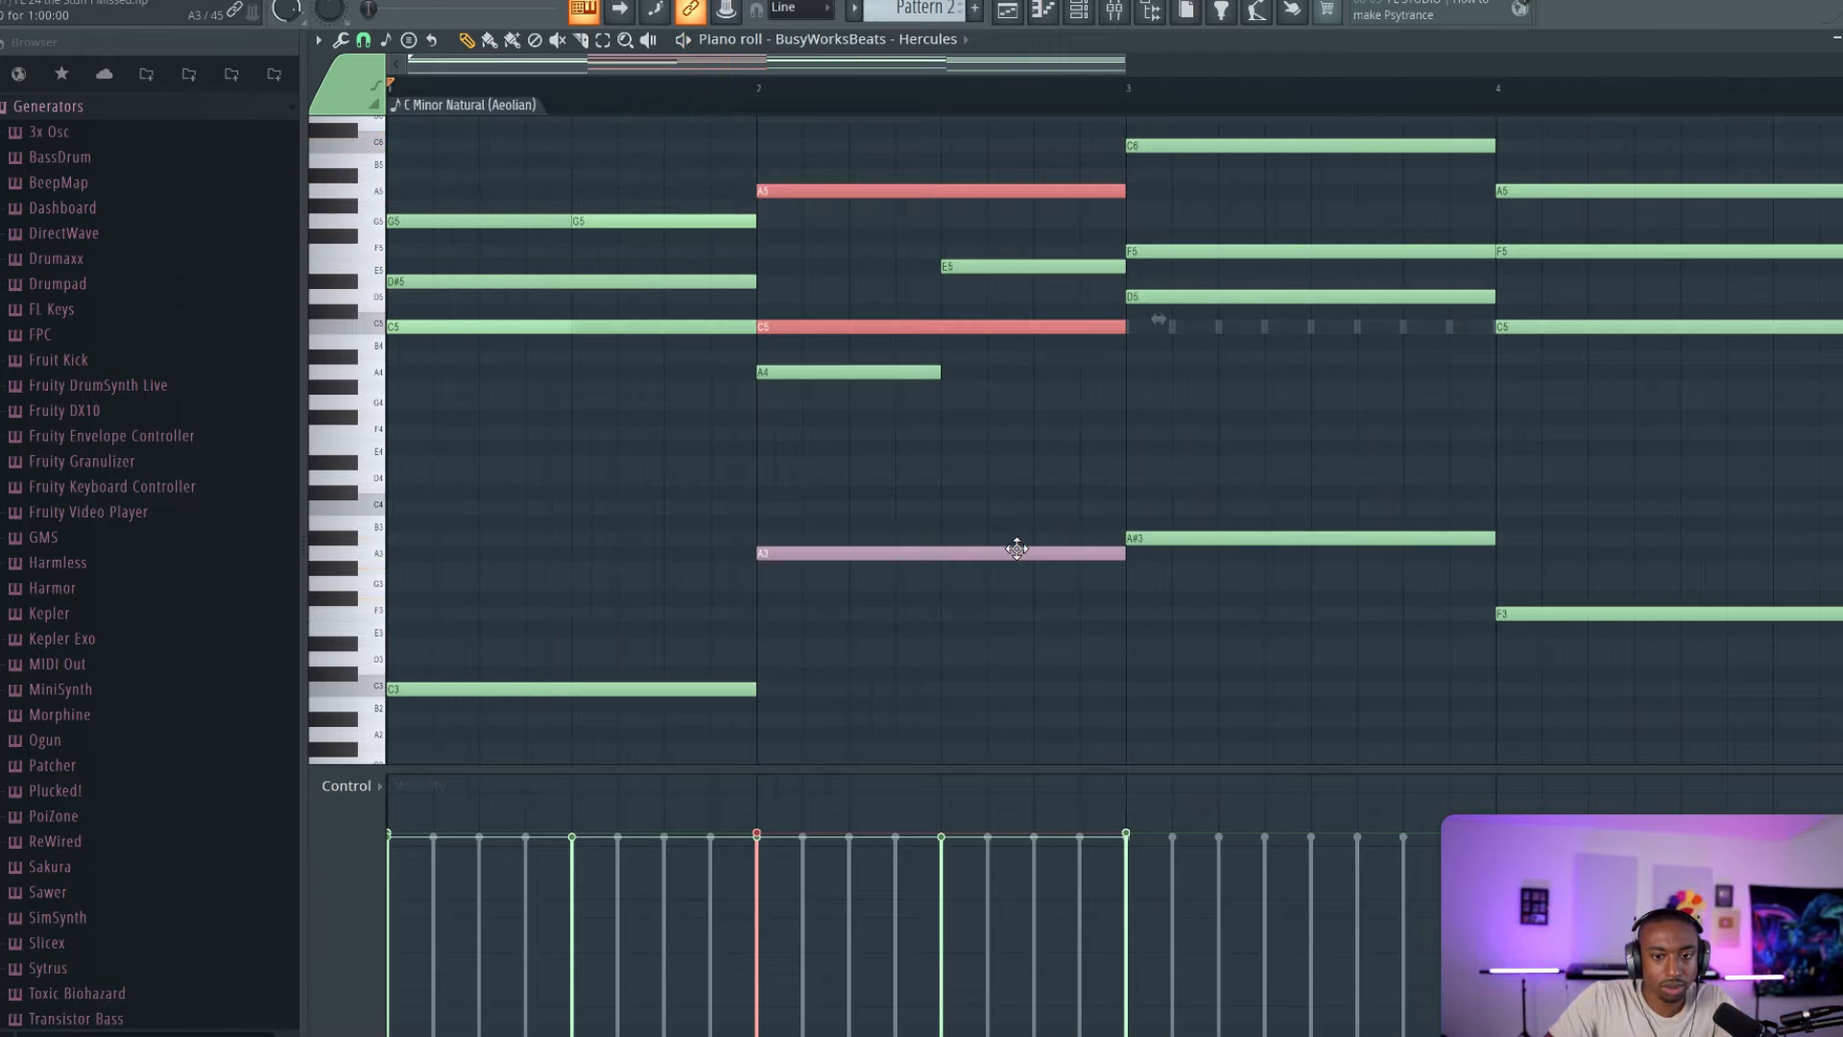
pyautogui.rightClick(799, 421)
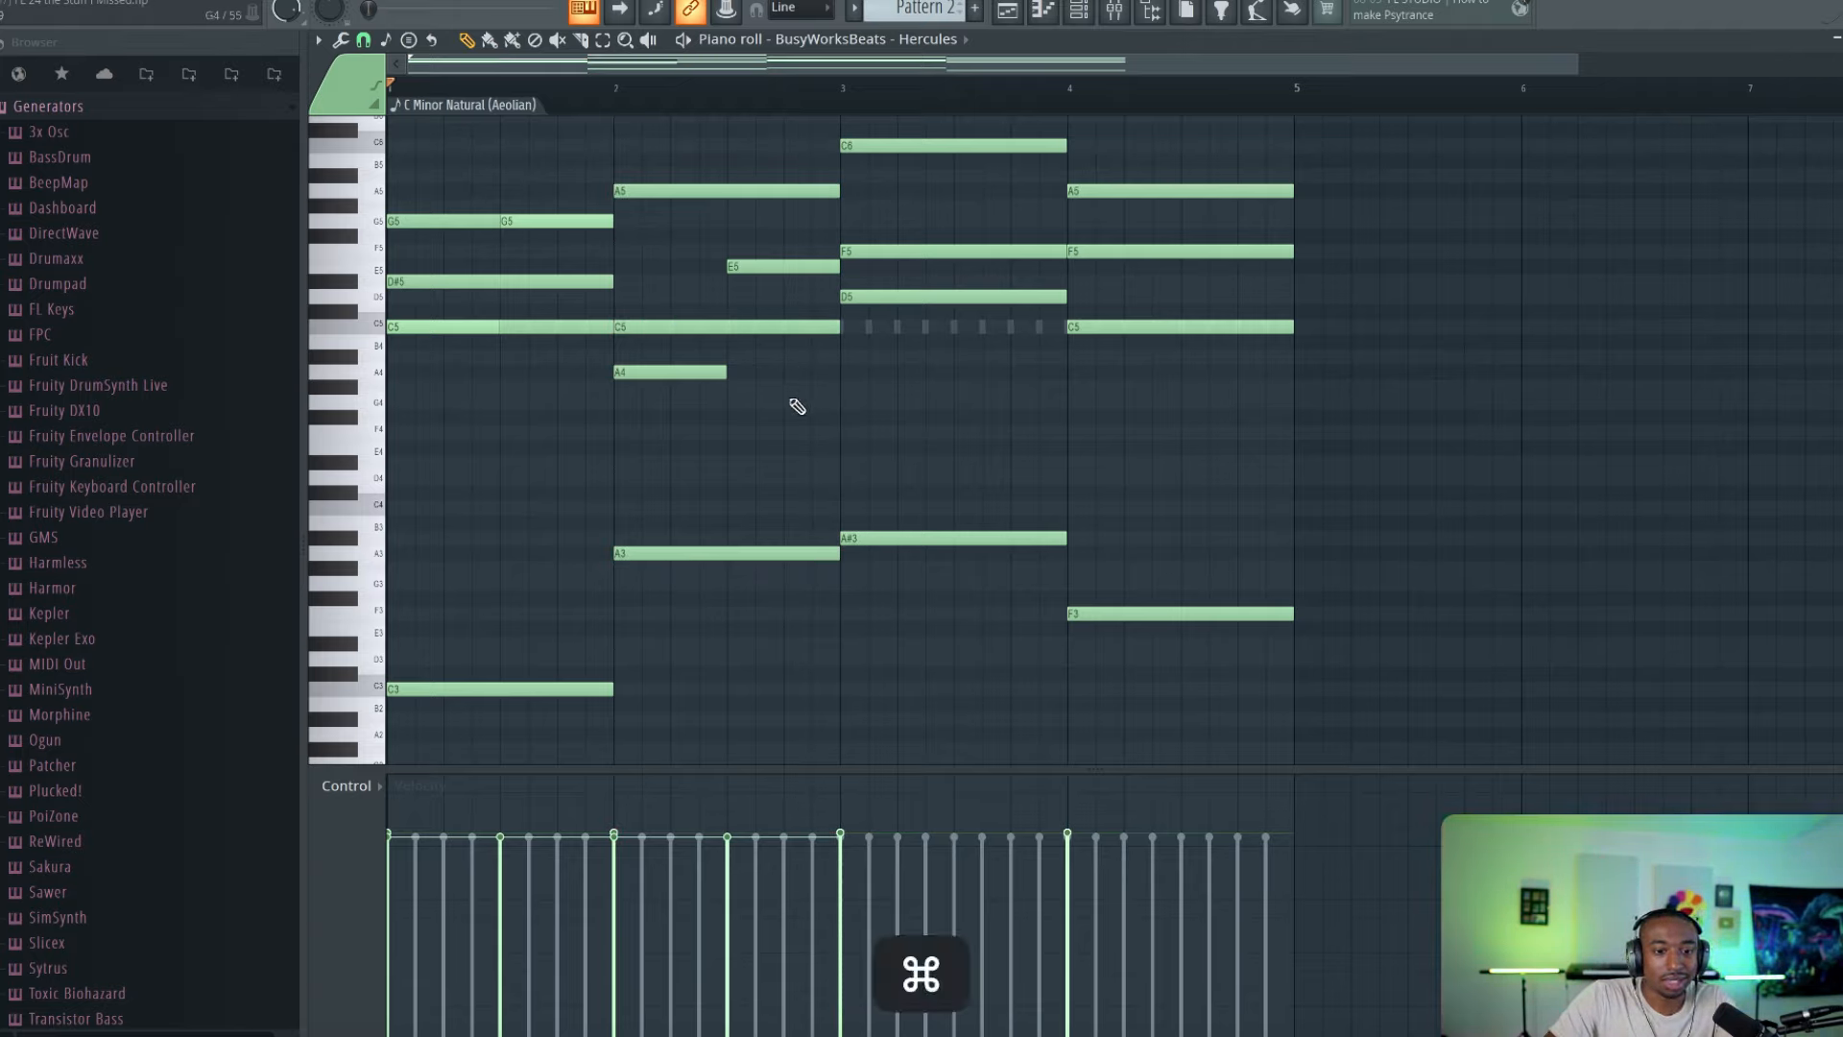
pyautogui.moveTo(791, 407); pyautogui.dragTo(670, 187)
pyautogui.moveTo(769, 361); pyautogui.dragTo(741, 307)
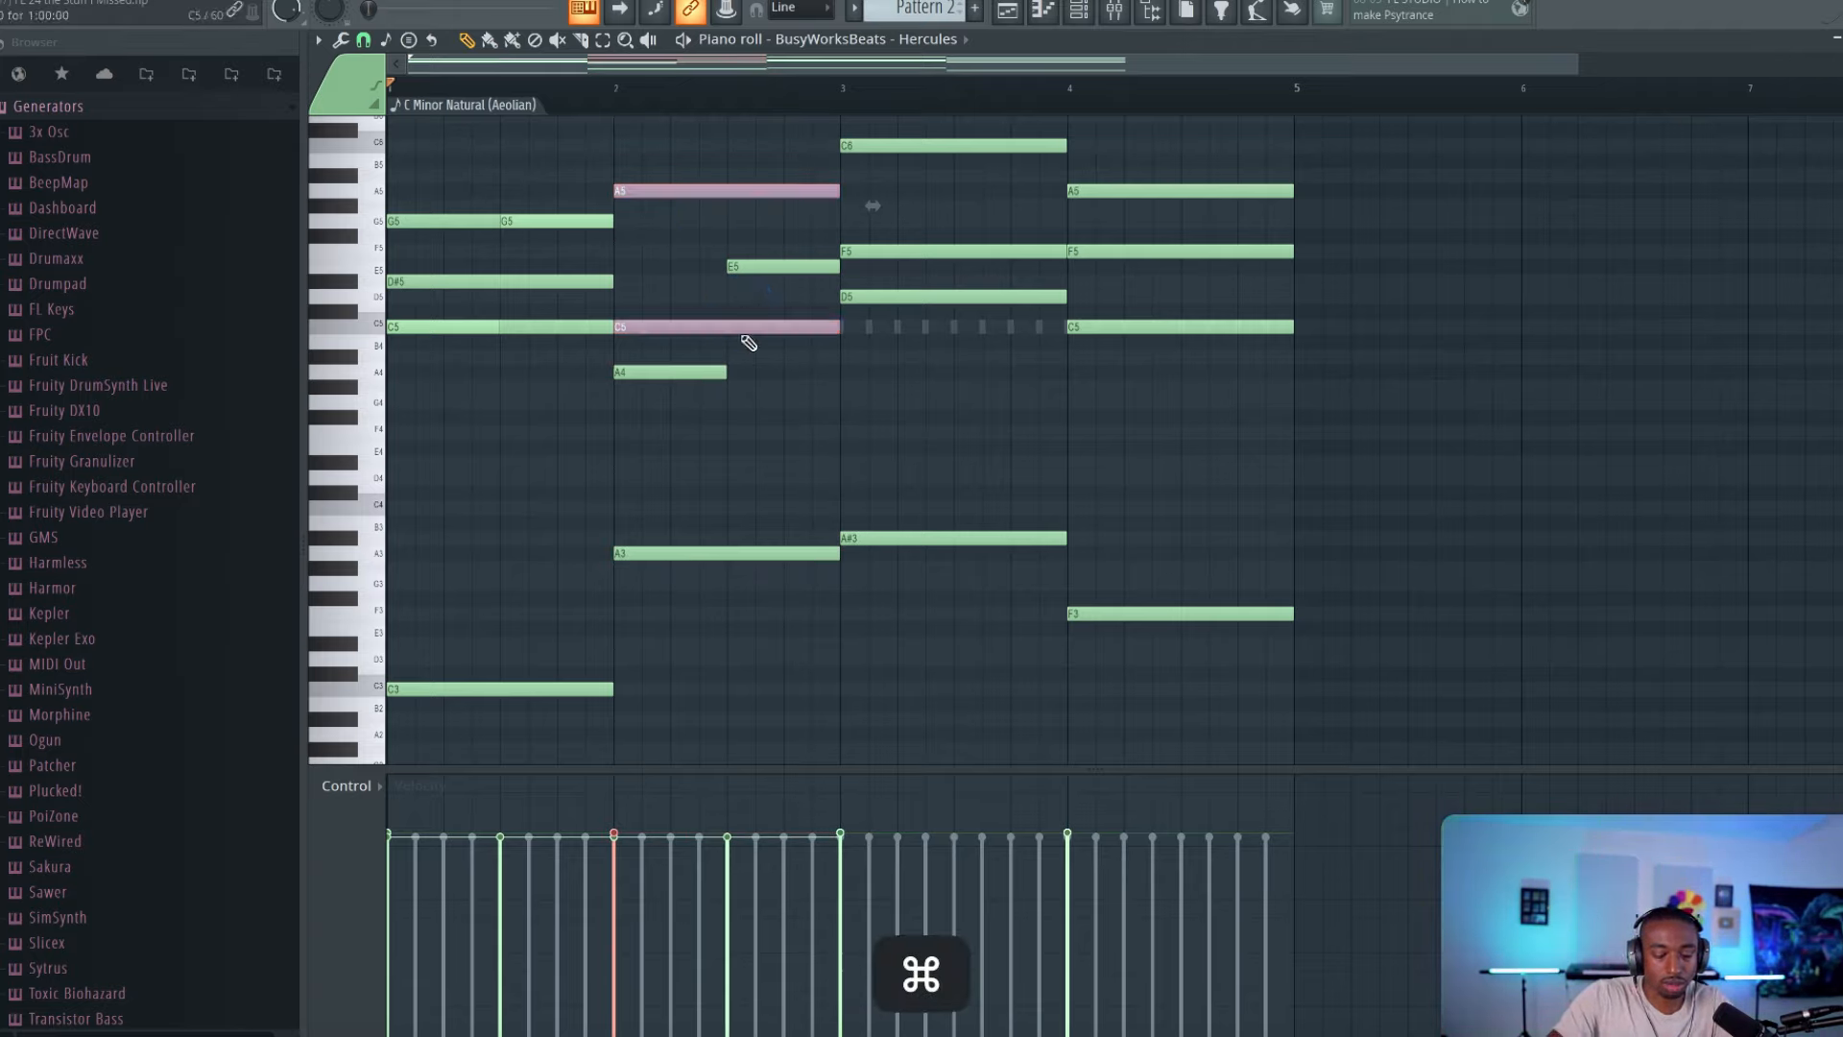
pyautogui.keyDown('super'); pyautogui.click(763, 476); pyautogui.keyUp('super')
pyautogui.press('space')
pyautogui.press('space')
pyautogui.keyDown('super'); pyautogui.click(672, 373); pyautogui.keyUp('super')
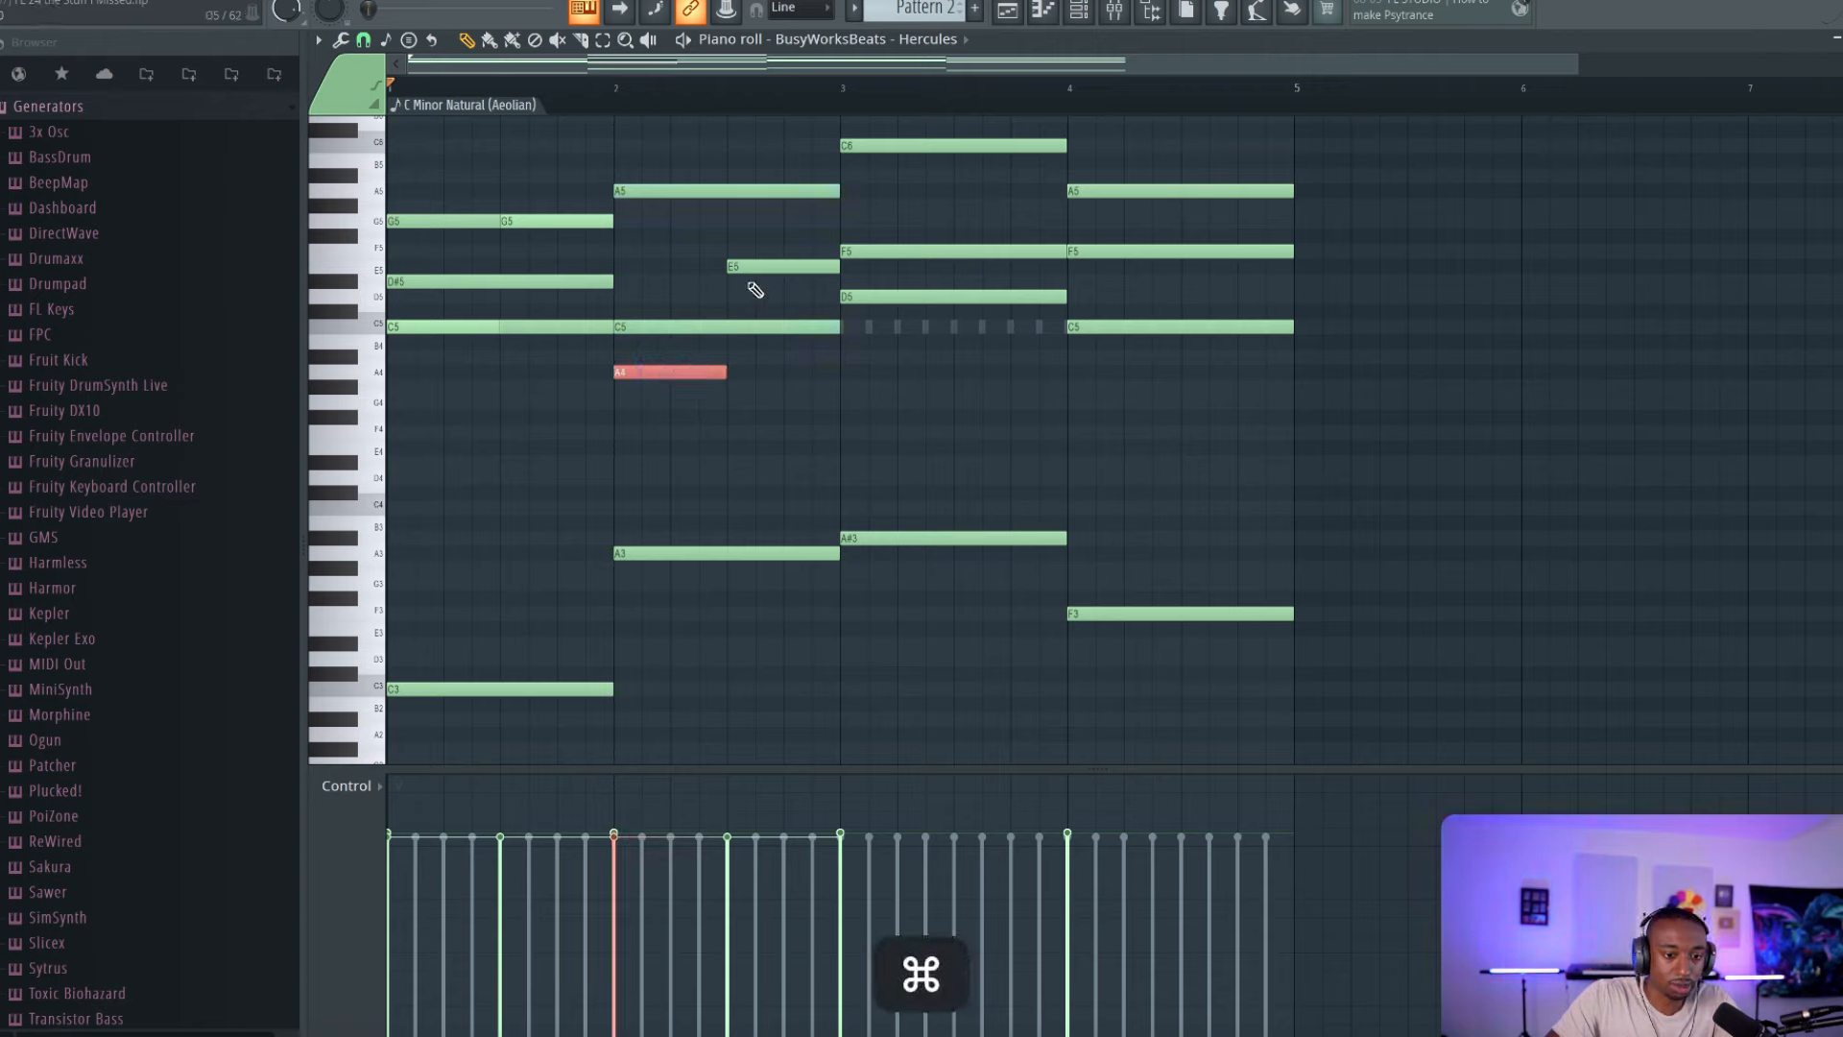
pyautogui.keyDown('shift'); pyautogui.keyDown('super'); pyautogui.click(537, 327); pyautogui.keyUp('super'); pyautogui.keyUp('shift')
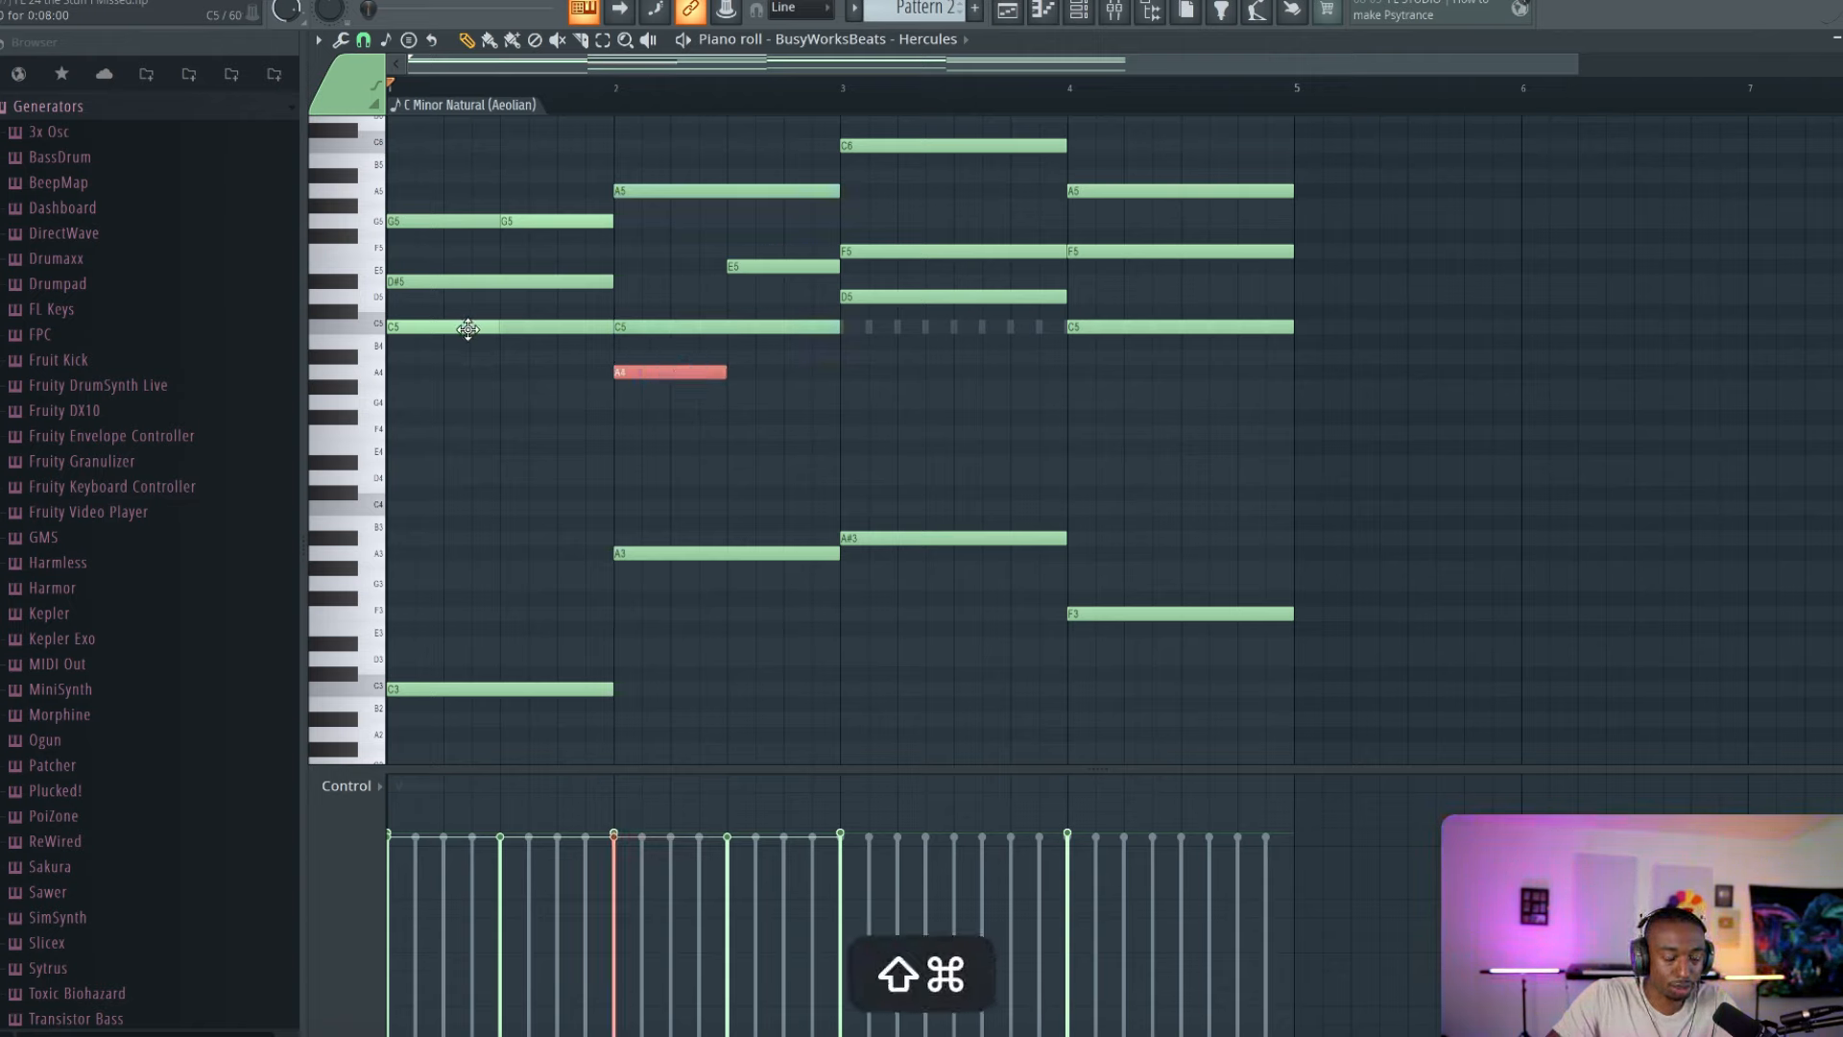
pyautogui.keyDown('shift'); pyautogui.keyDown('super'); pyautogui.click(470, 328); pyautogui.keyUp('super'); pyautogui.keyUp('shift')
pyautogui.keyDown('shift'); pyautogui.keyDown('super'); pyautogui.click(526, 328); pyautogui.keyUp('super'); pyautogui.keyUp('shift')
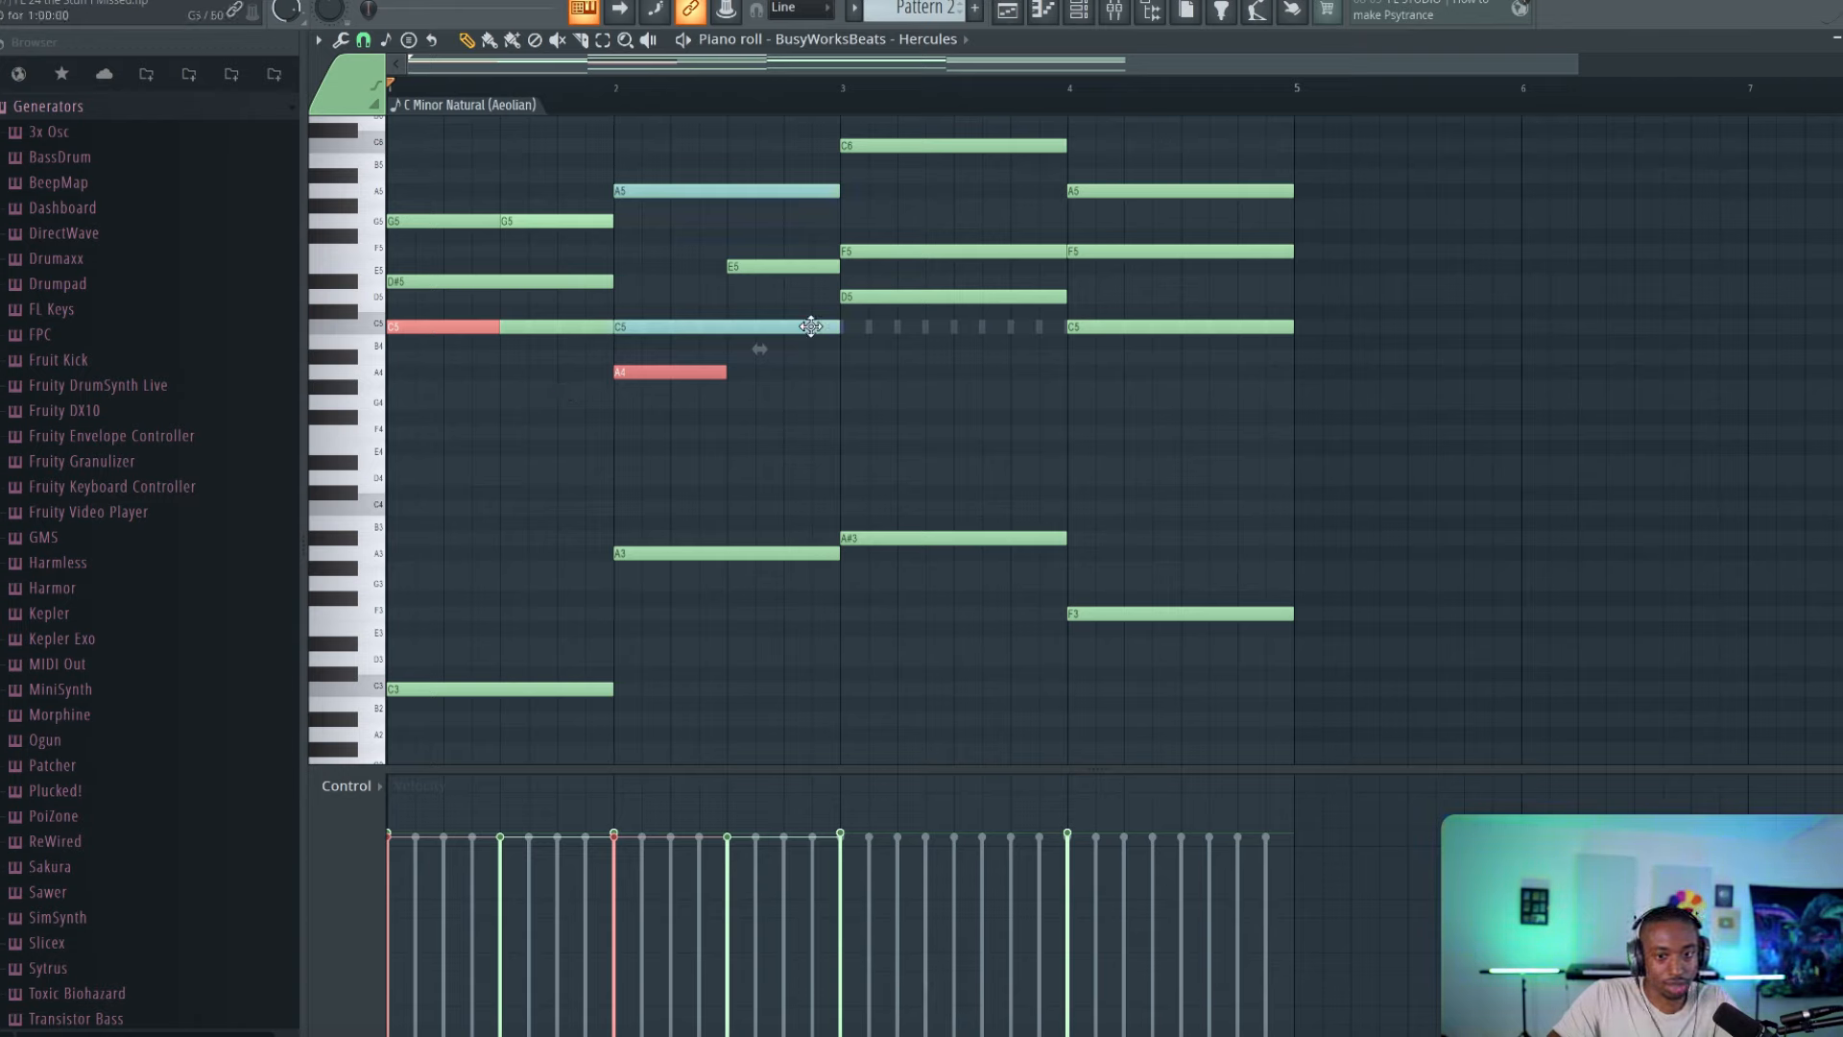
pyautogui.rightClick(477, 324)
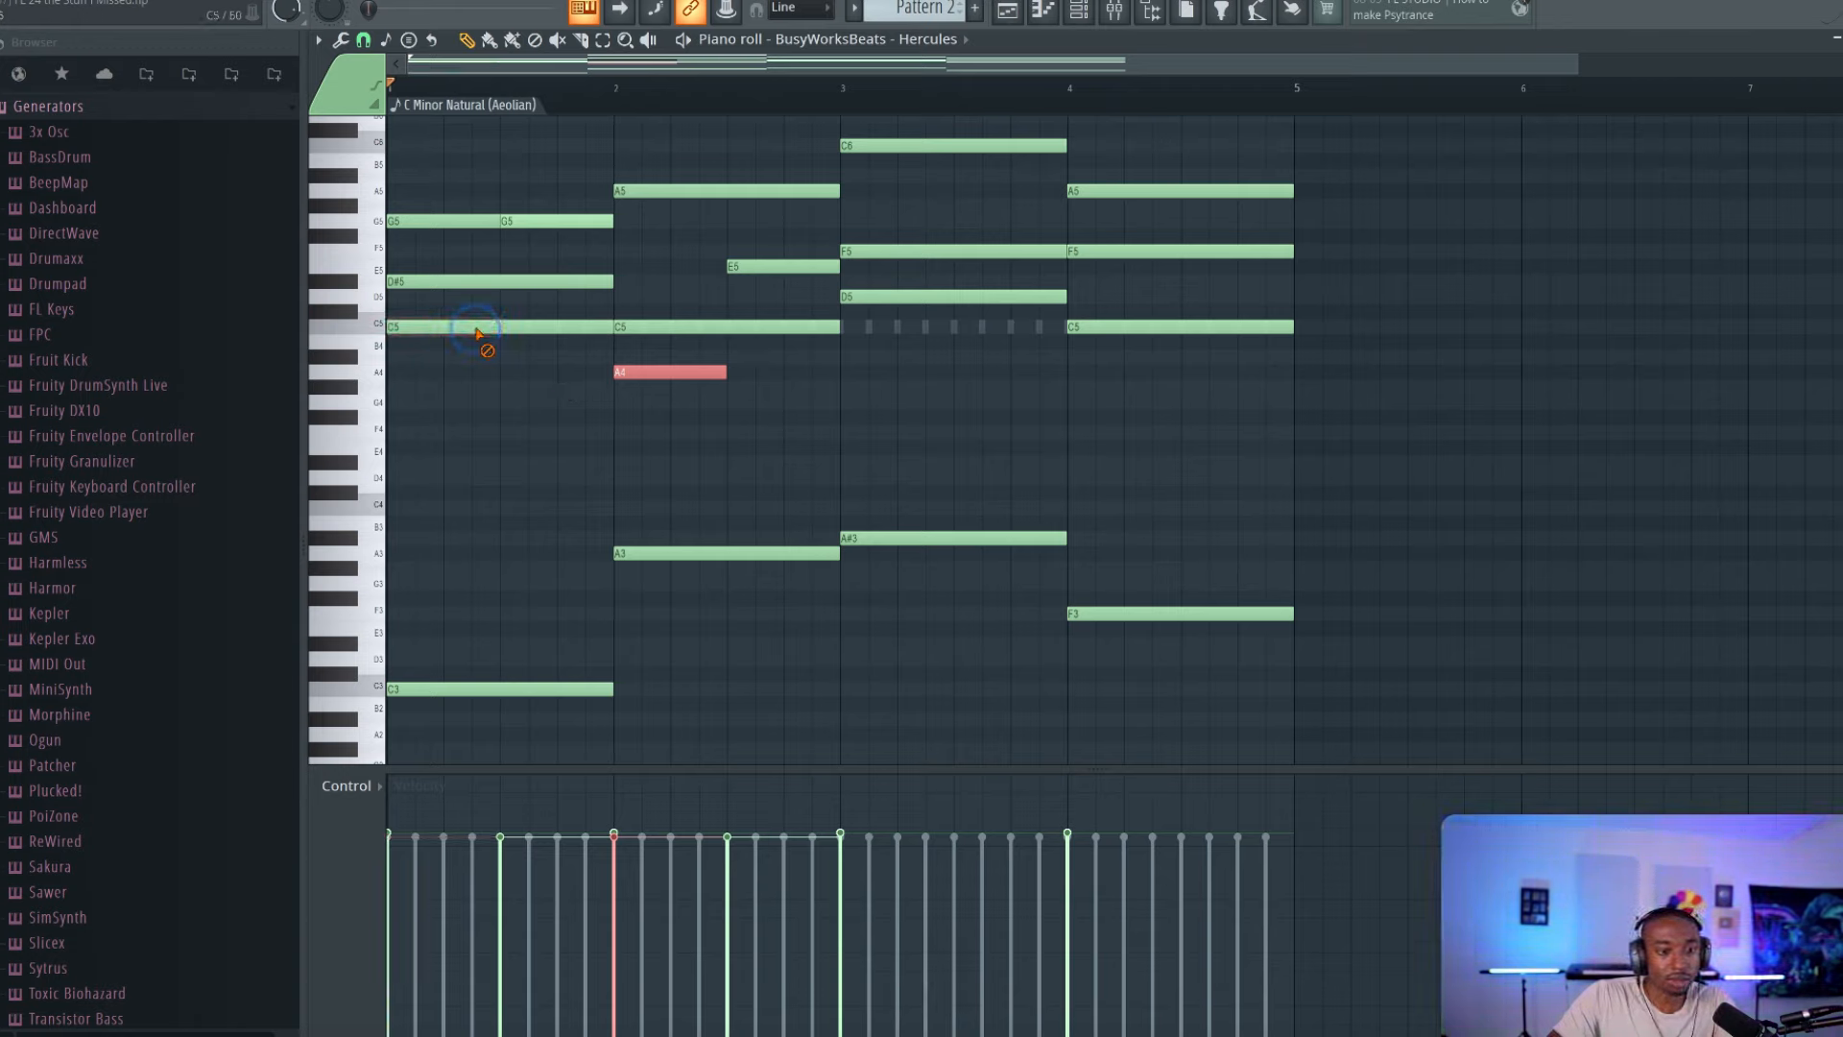
pyautogui.rightClick(662, 373)
pyautogui.press('super+z')
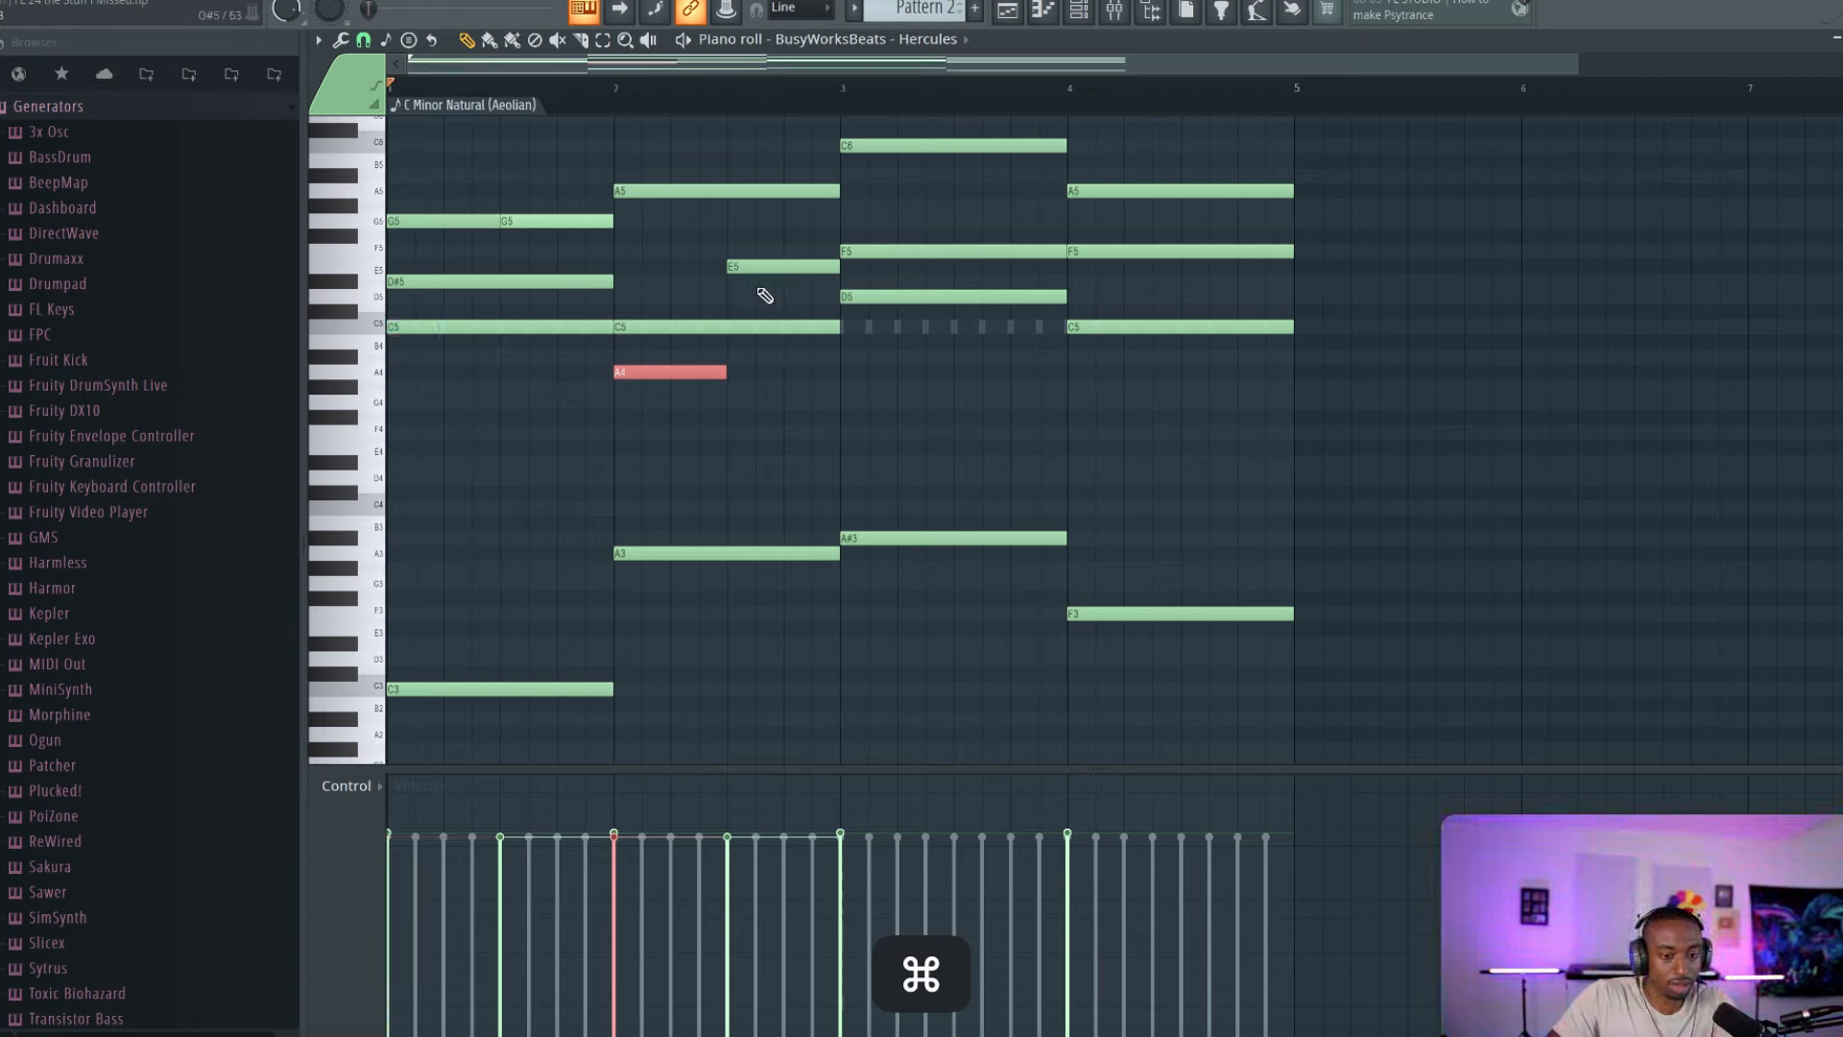
pyautogui.press('super+z')
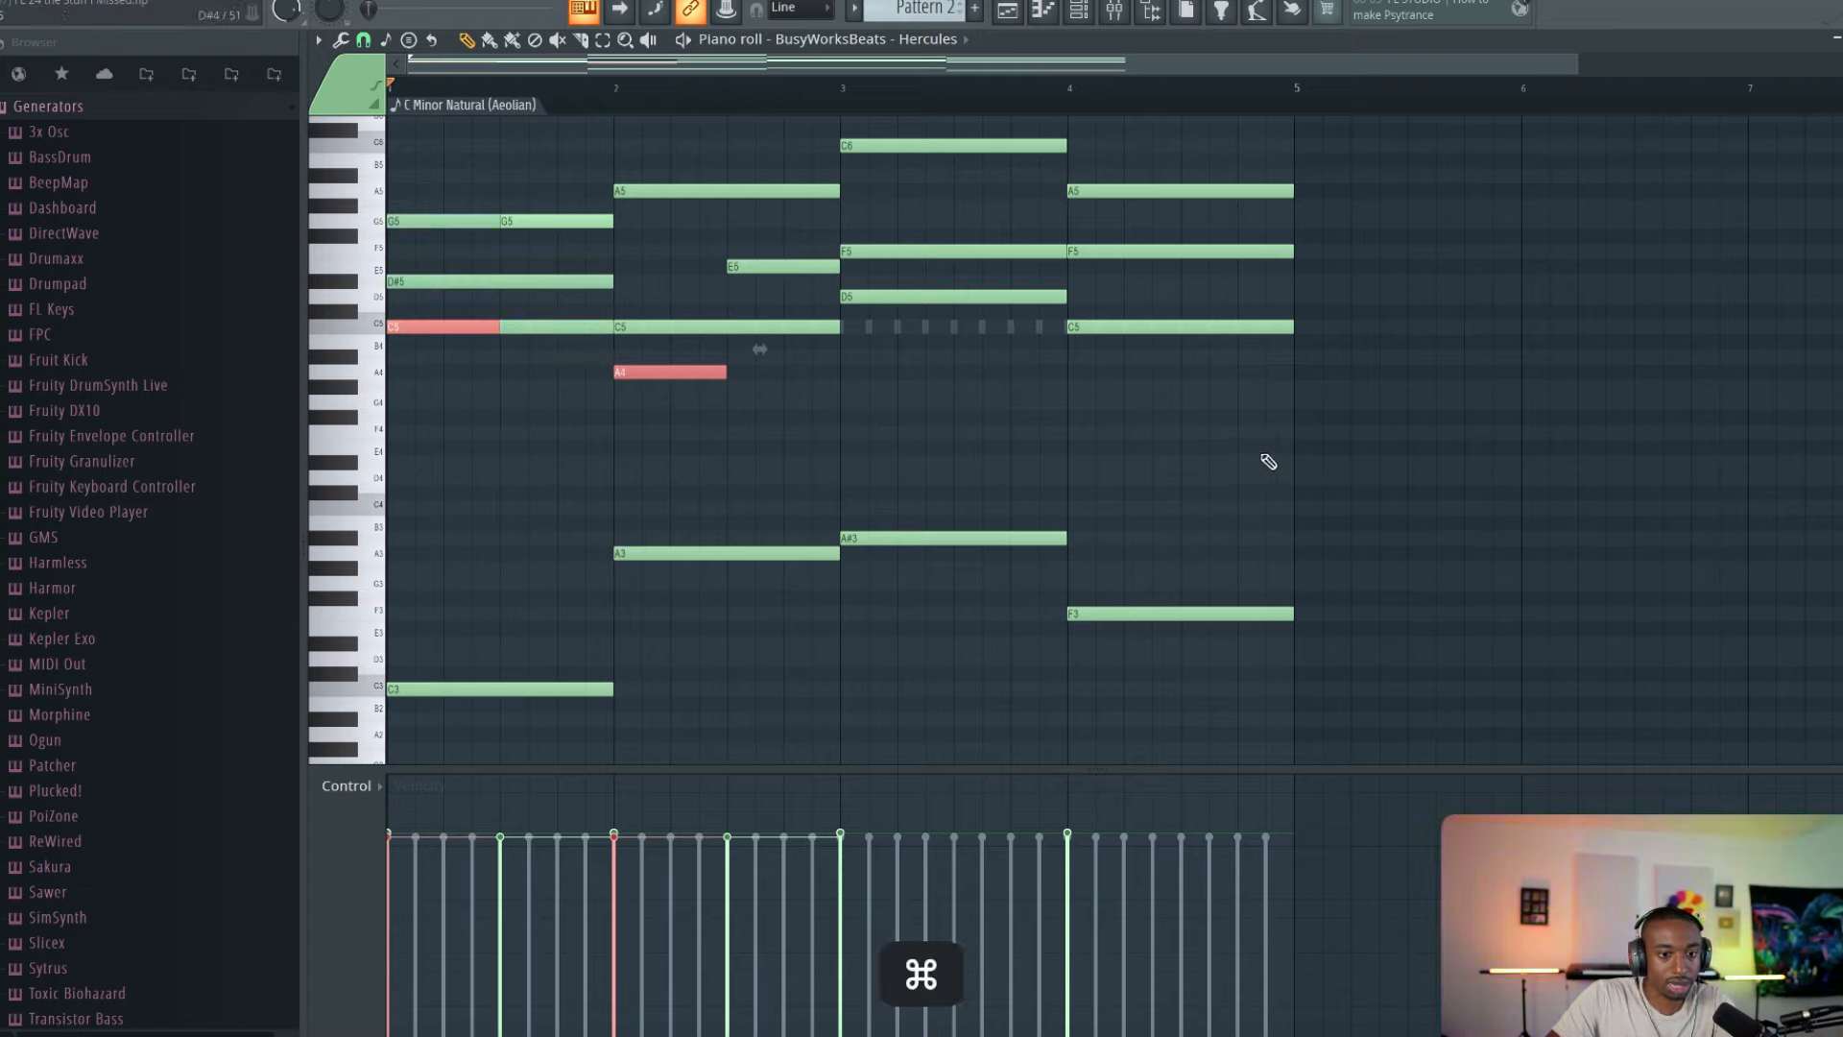
# Step: Select the upper chord notes in all four bars, transpose them up one octave, and start playback
pyautogui.moveTo(1227, 184); pyautogui.dragTo(1161, 324)
pyautogui.moveTo(998, 225); pyautogui.dragTo(971, 332)
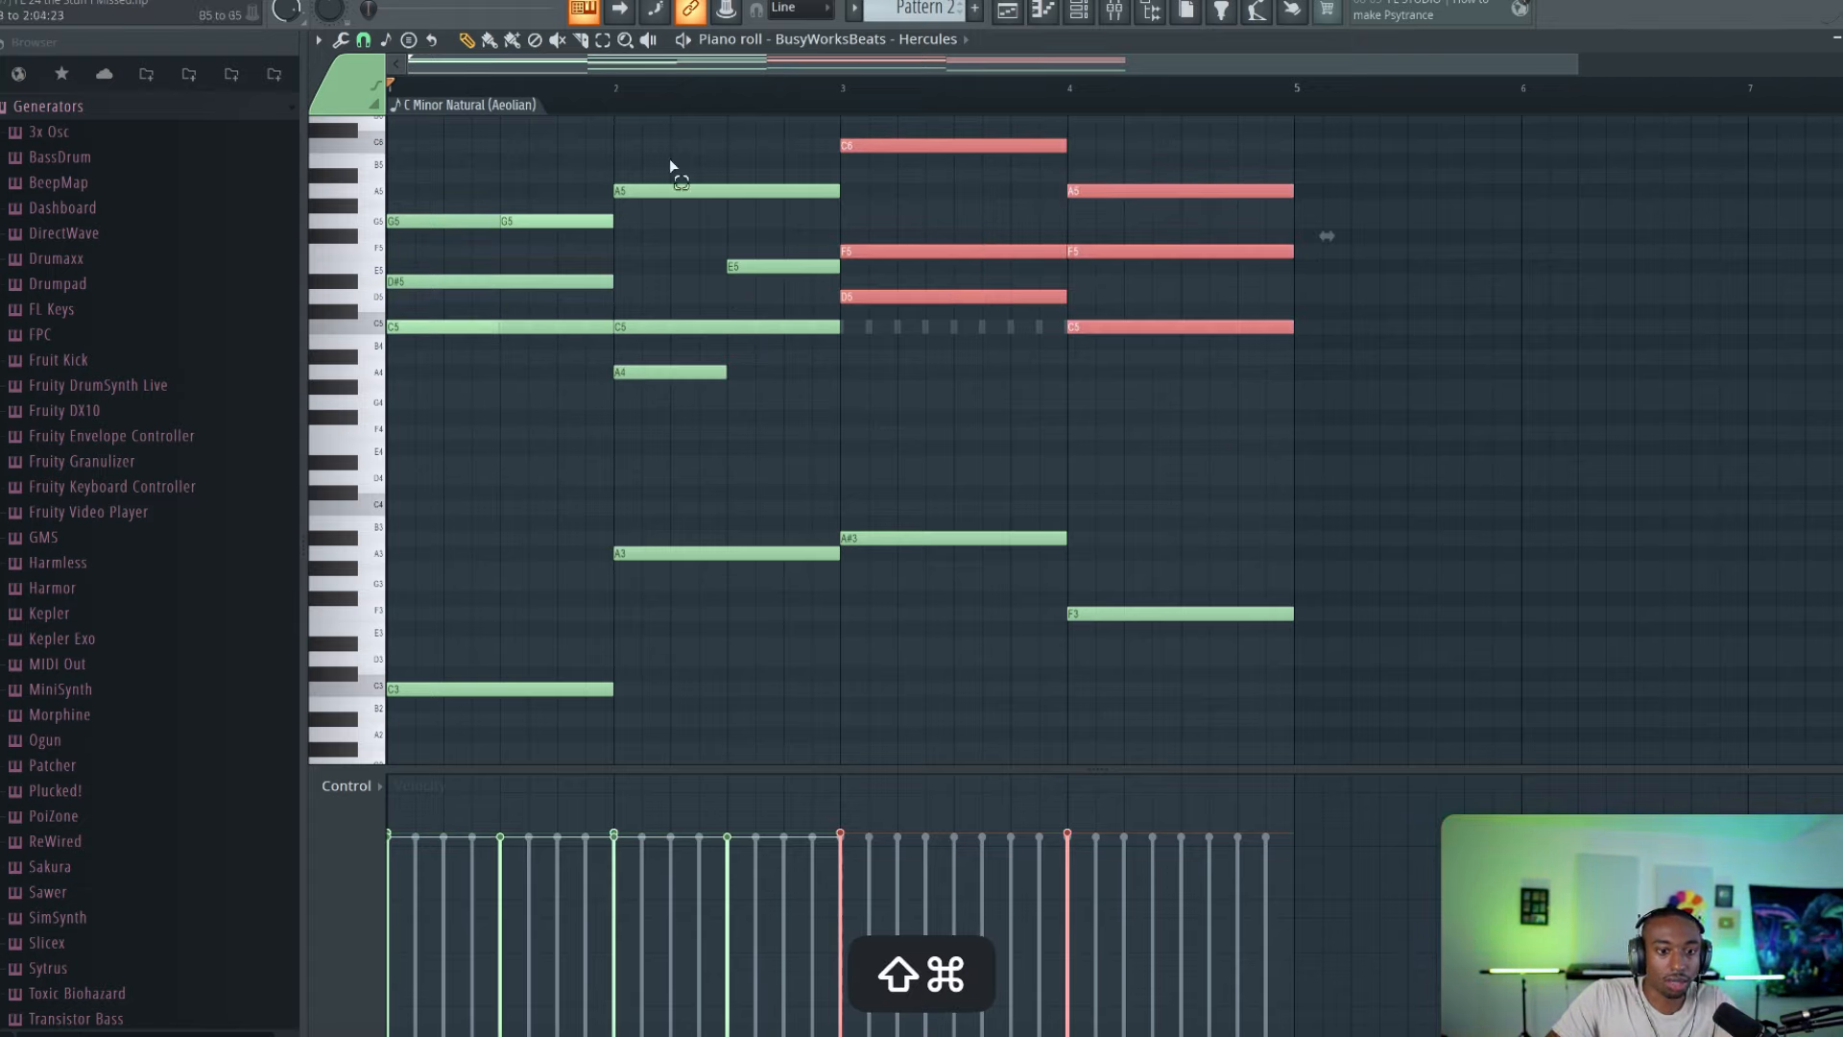
pyautogui.keyDown('shift'); pyautogui.keyDown('super'); pyautogui.click(665, 191); pyautogui.keyUp('super'); pyautogui.keyUp('shift')
pyautogui.keyDown('shift'); pyautogui.keyDown('super'); pyautogui.click(465, 220); pyautogui.keyUp('super'); pyautogui.keyUp('shift')
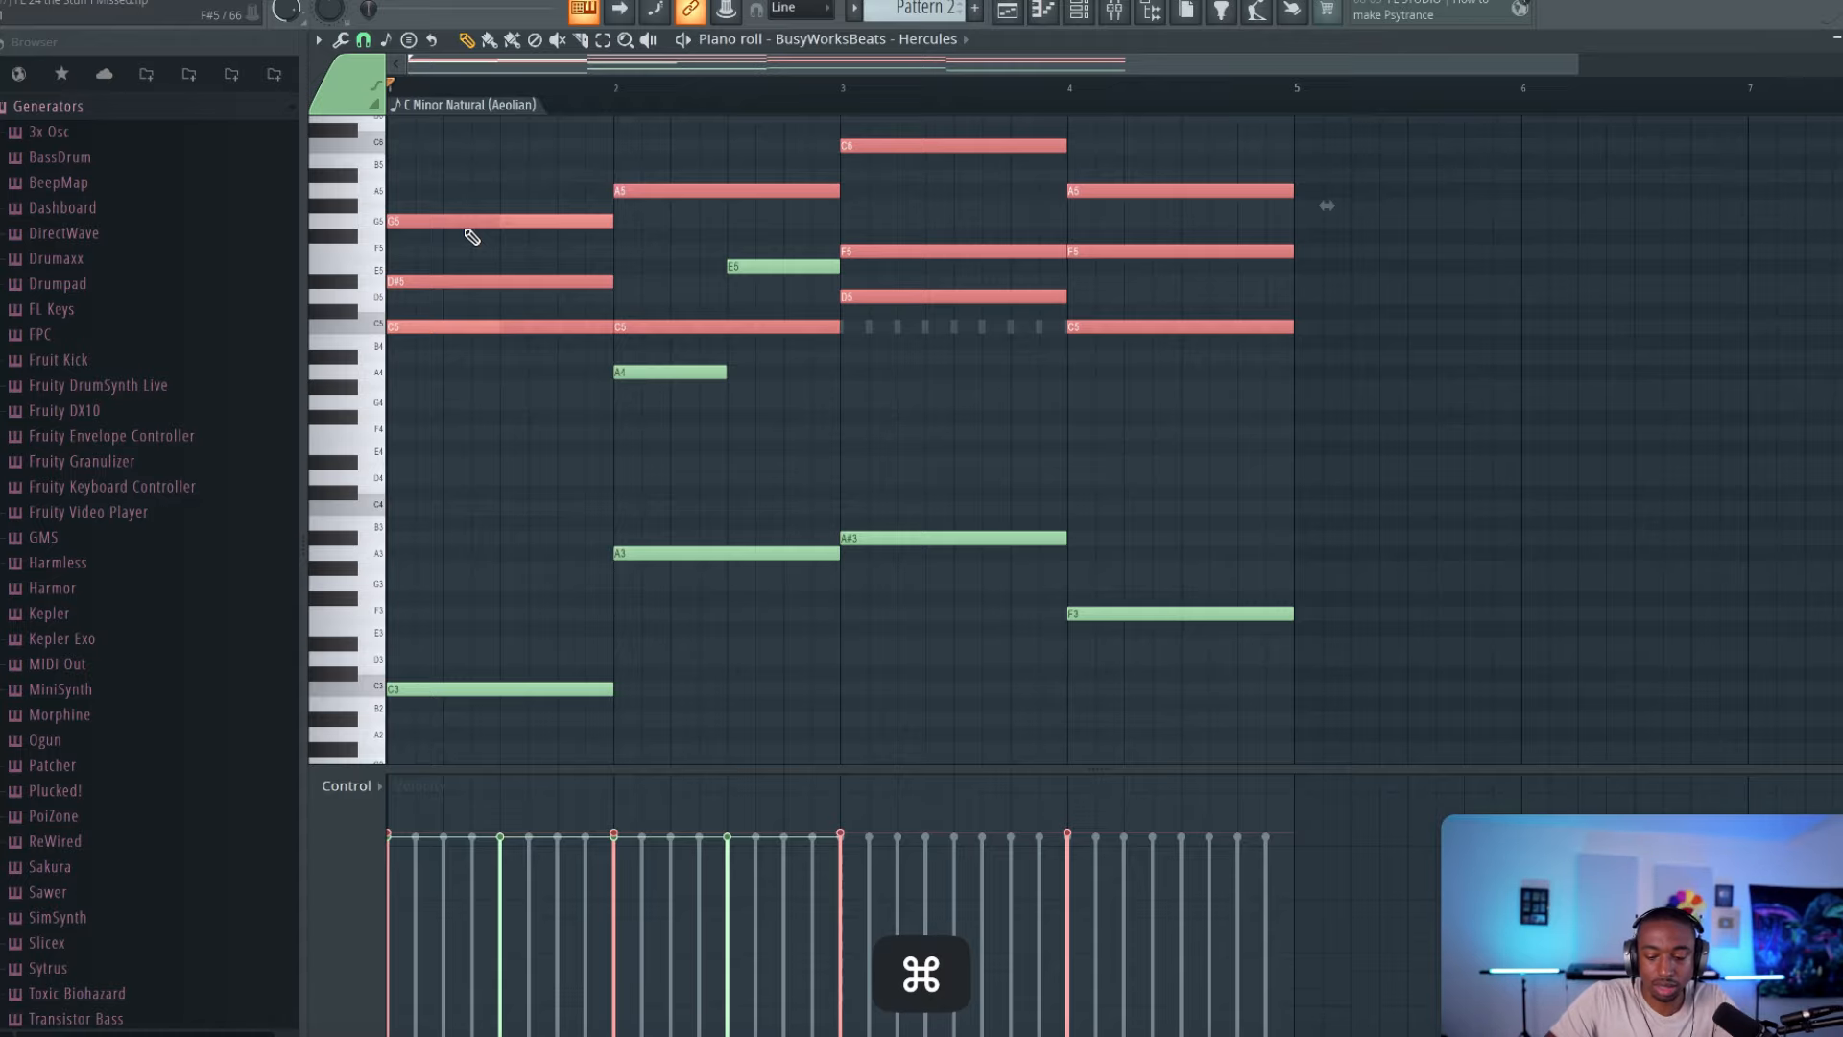
pyautogui.press('super+Up')
pyautogui.press('space')
# Step: Select the four half-bar melody notes in bars 1 and 2 and duplicate them into bars 3 and 4
pyautogui.moveTo(870, 444); pyautogui.dragTo(417, 586)
pyautogui.moveTo(787, 619); pyautogui.dragTo(448, 430)
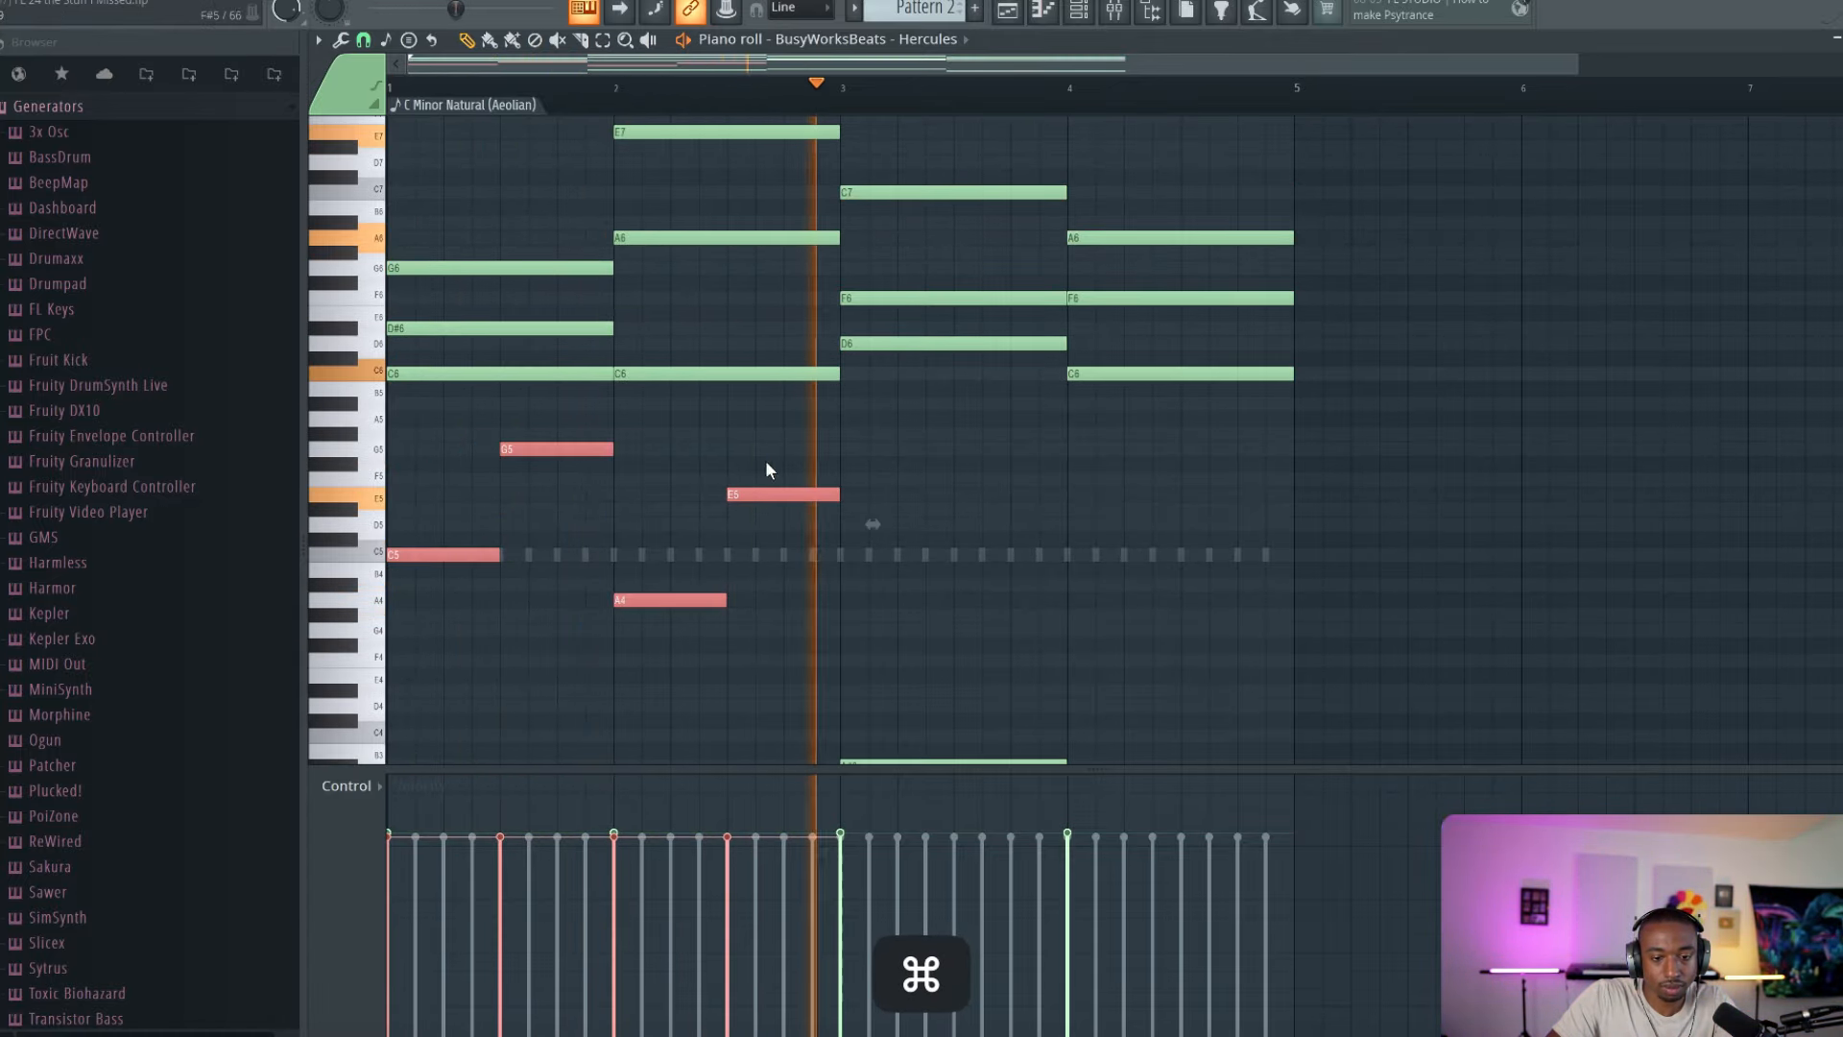
pyautogui.press('super+b')
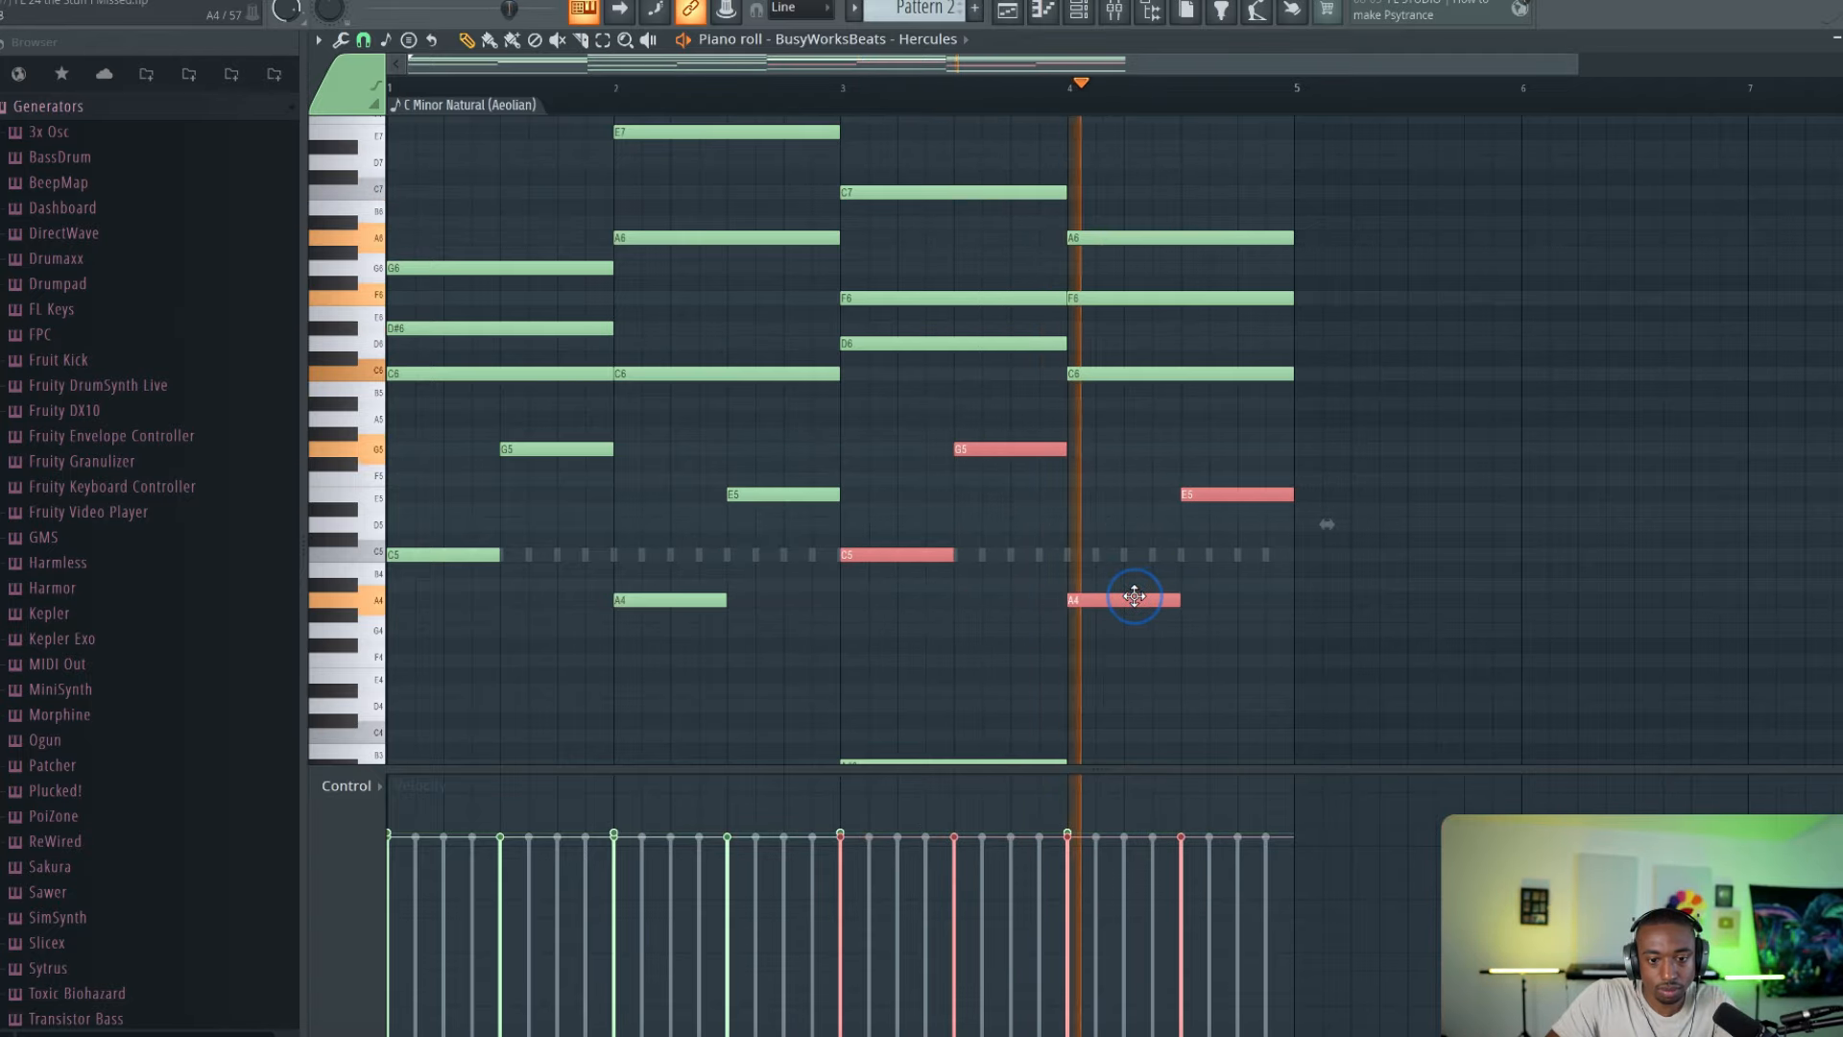
pyautogui.scroll(-2, 1143, 653)
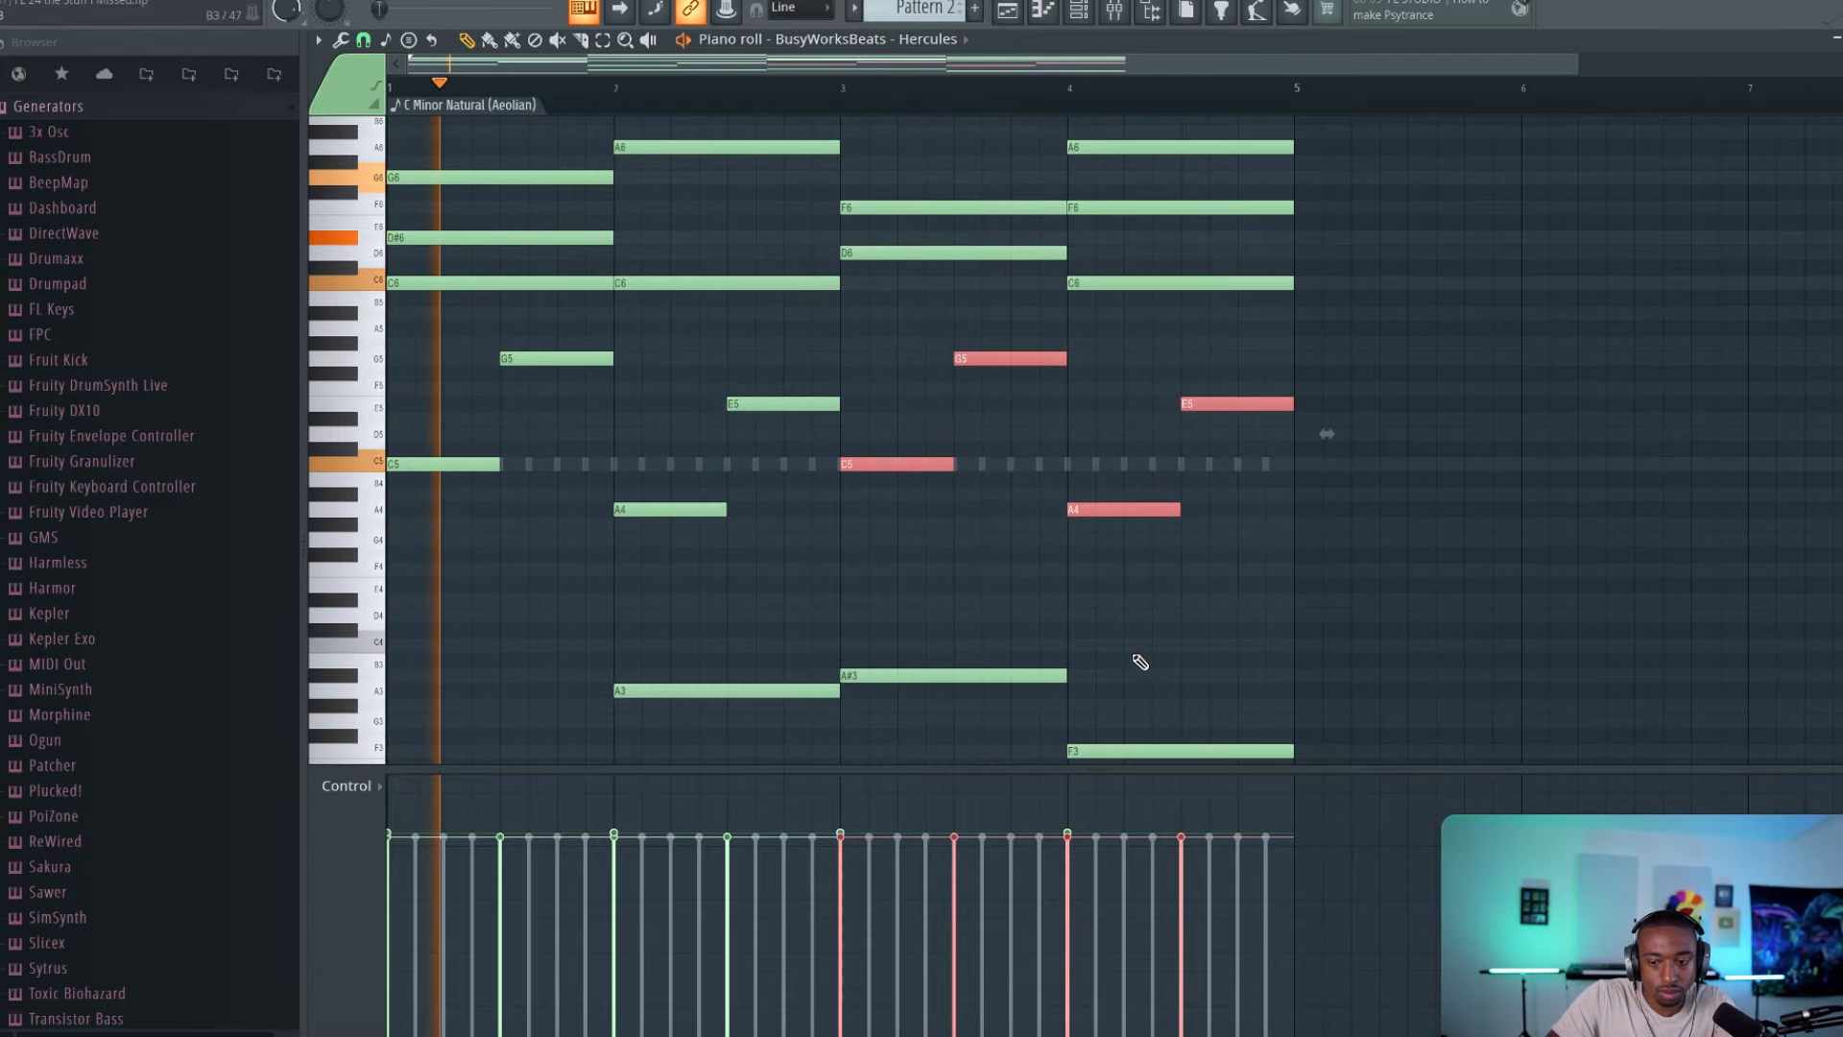
pyautogui.click(1141, 663)
pyautogui.scroll(-3, 1123, 634)
pyautogui.press('space')
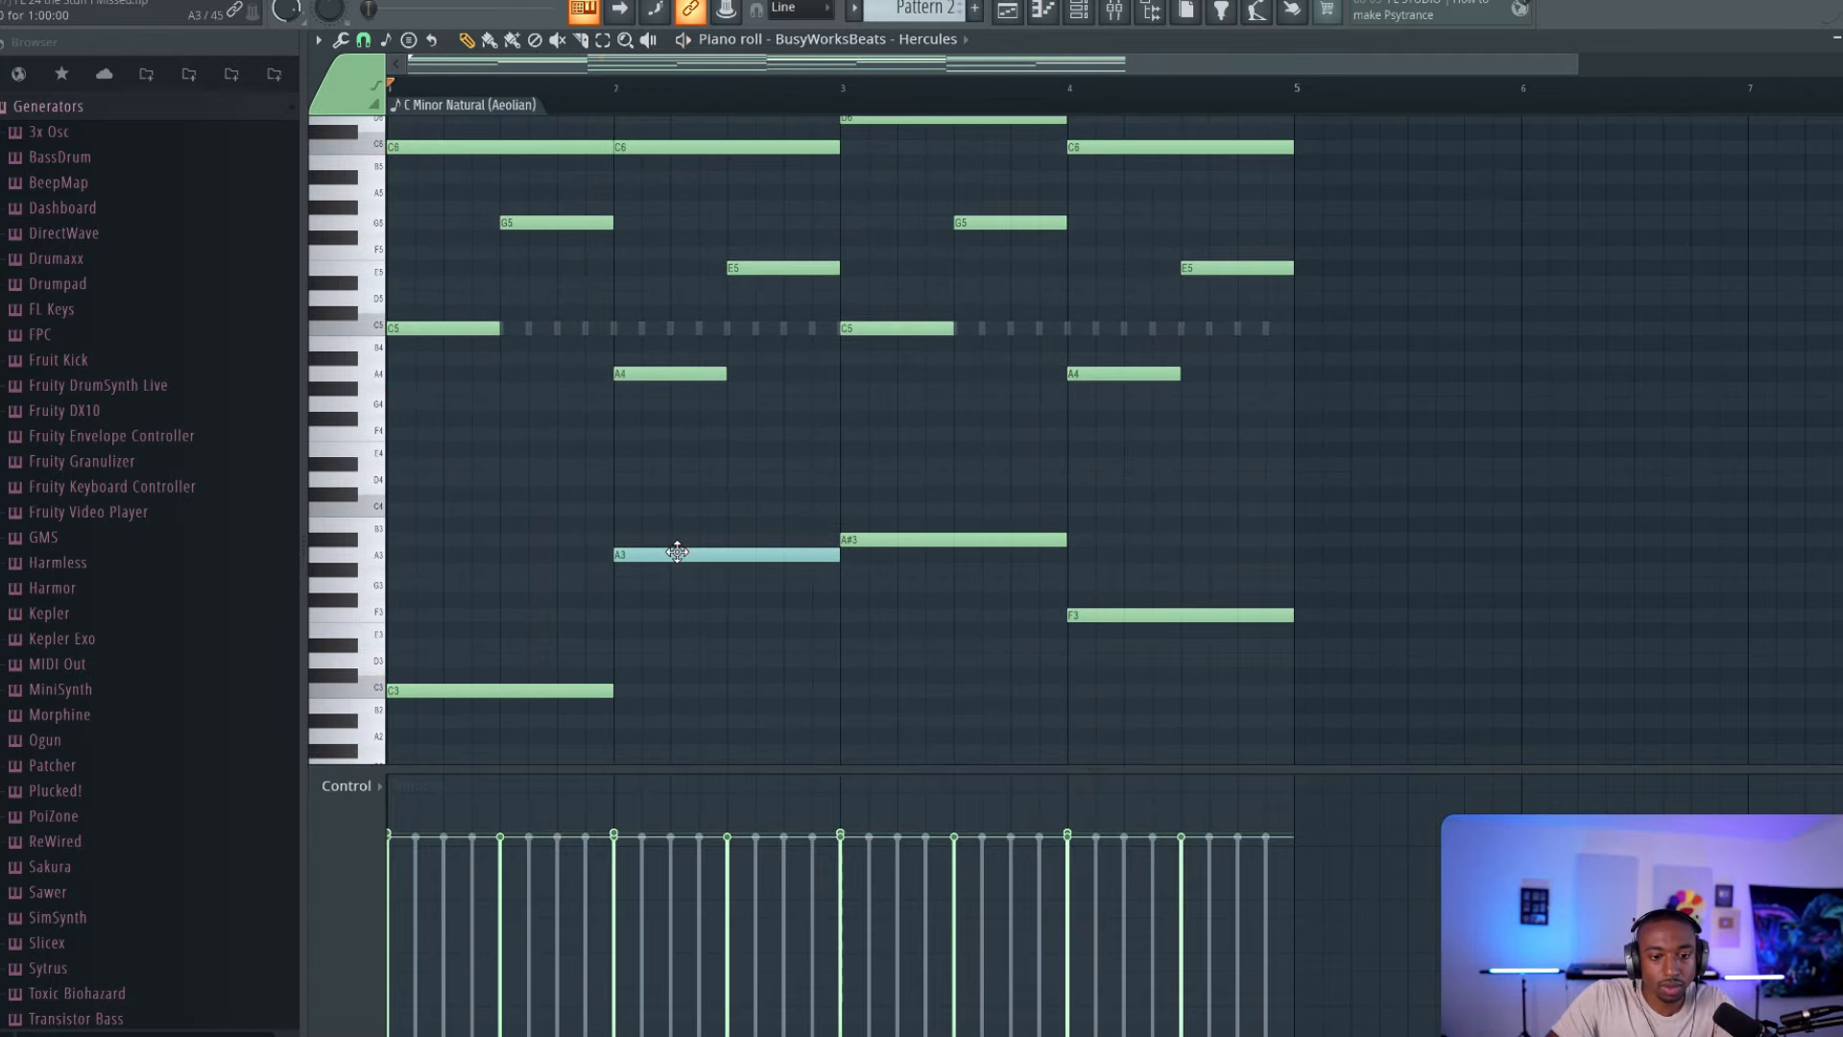
# Step: Lower the bass note in bar 2 to D3 and audition the four-bar loop
pyautogui.press('space')
pyautogui.moveTo(676, 552); pyautogui.dragTo(725, 654)
pyautogui.press('space')
pyautogui.press('space')
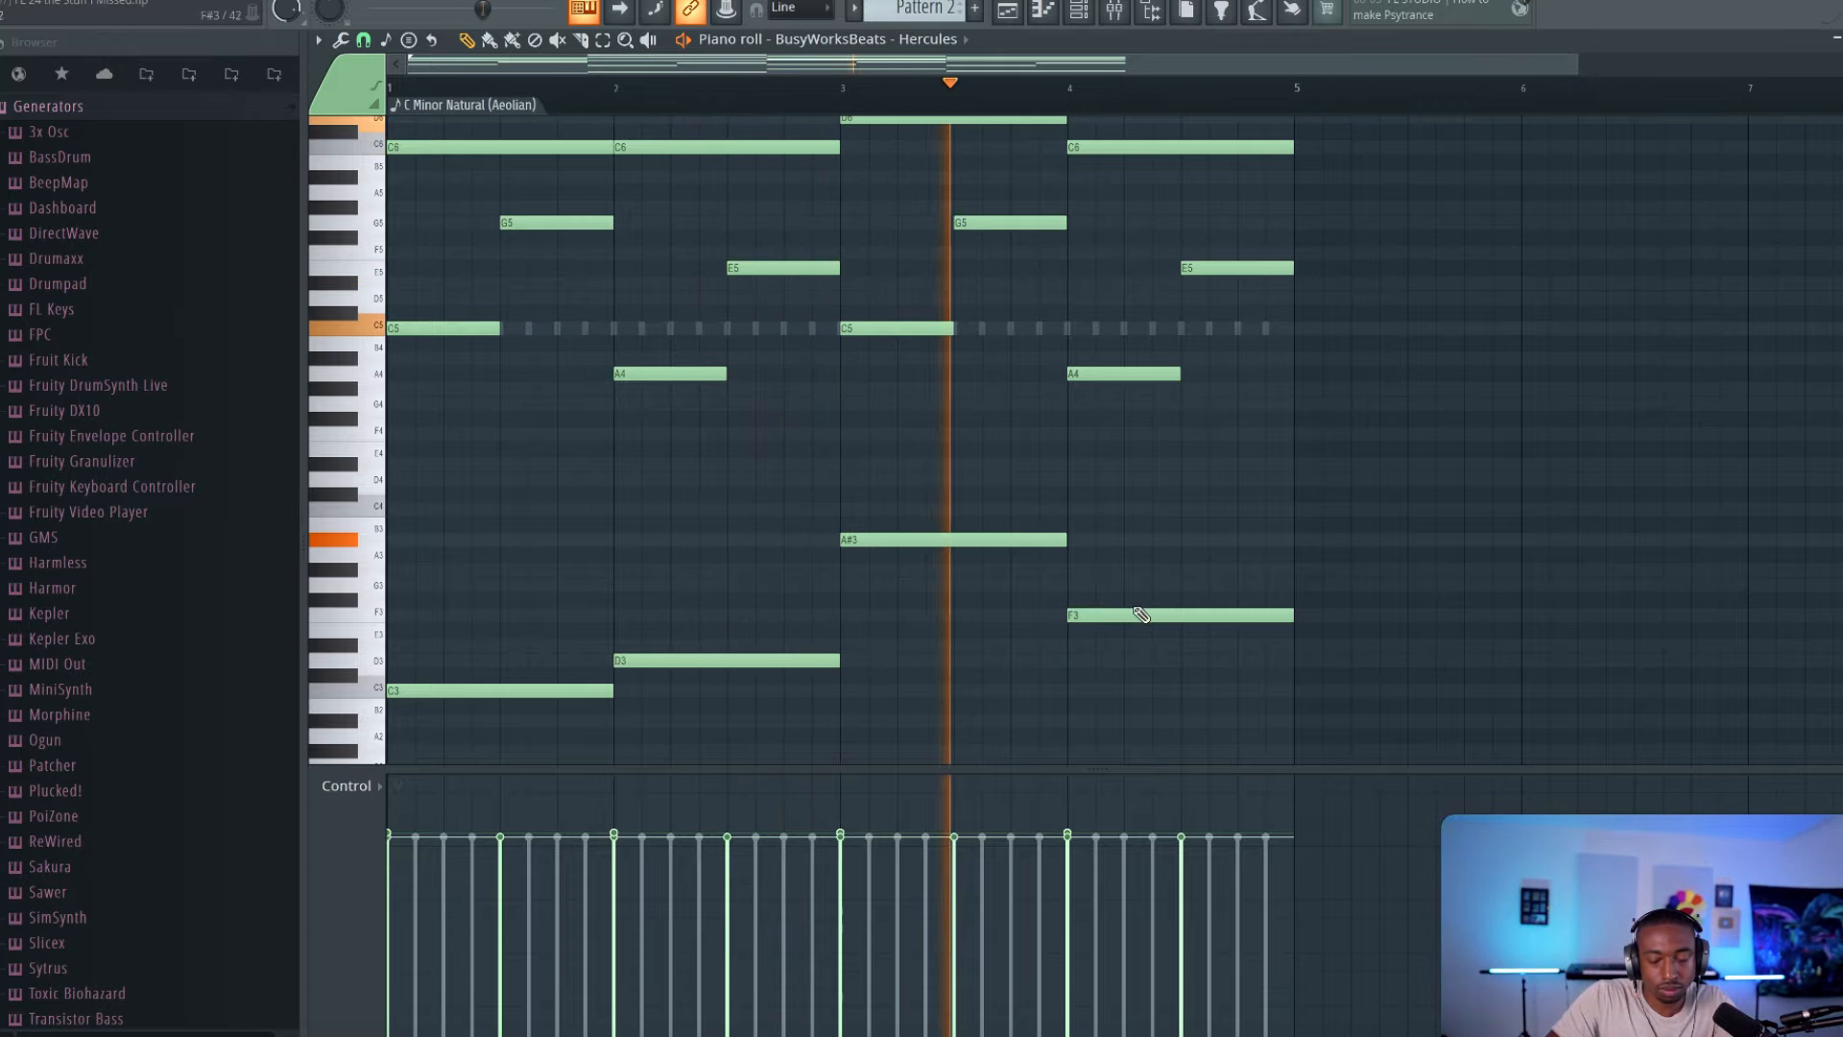
pyautogui.moveTo(1203, 504); pyautogui.dragTo(484, 732)
pyautogui.keyDown('super'); pyautogui.click(699, 544); pyautogui.keyUp('super')
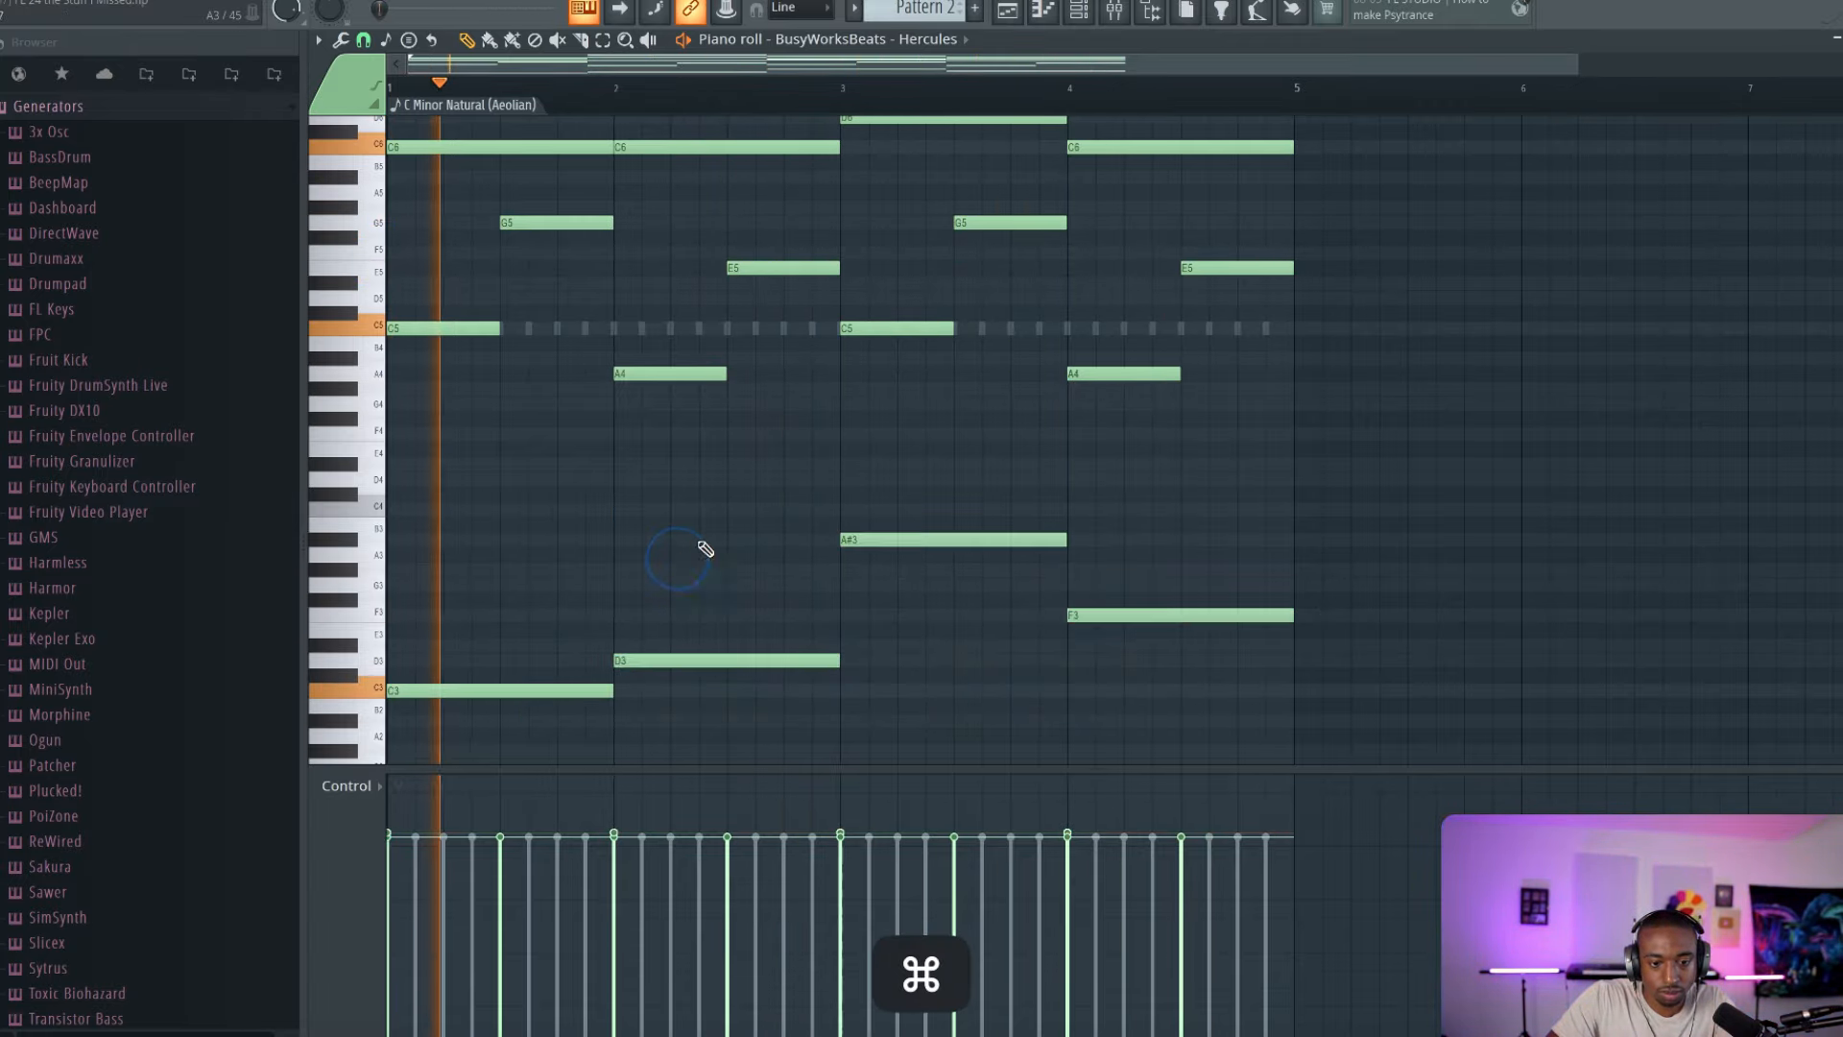
# Step: View the Hercules instrument from the channel rack, close it, and return to the piano roll
pyautogui.click(1080, 14)
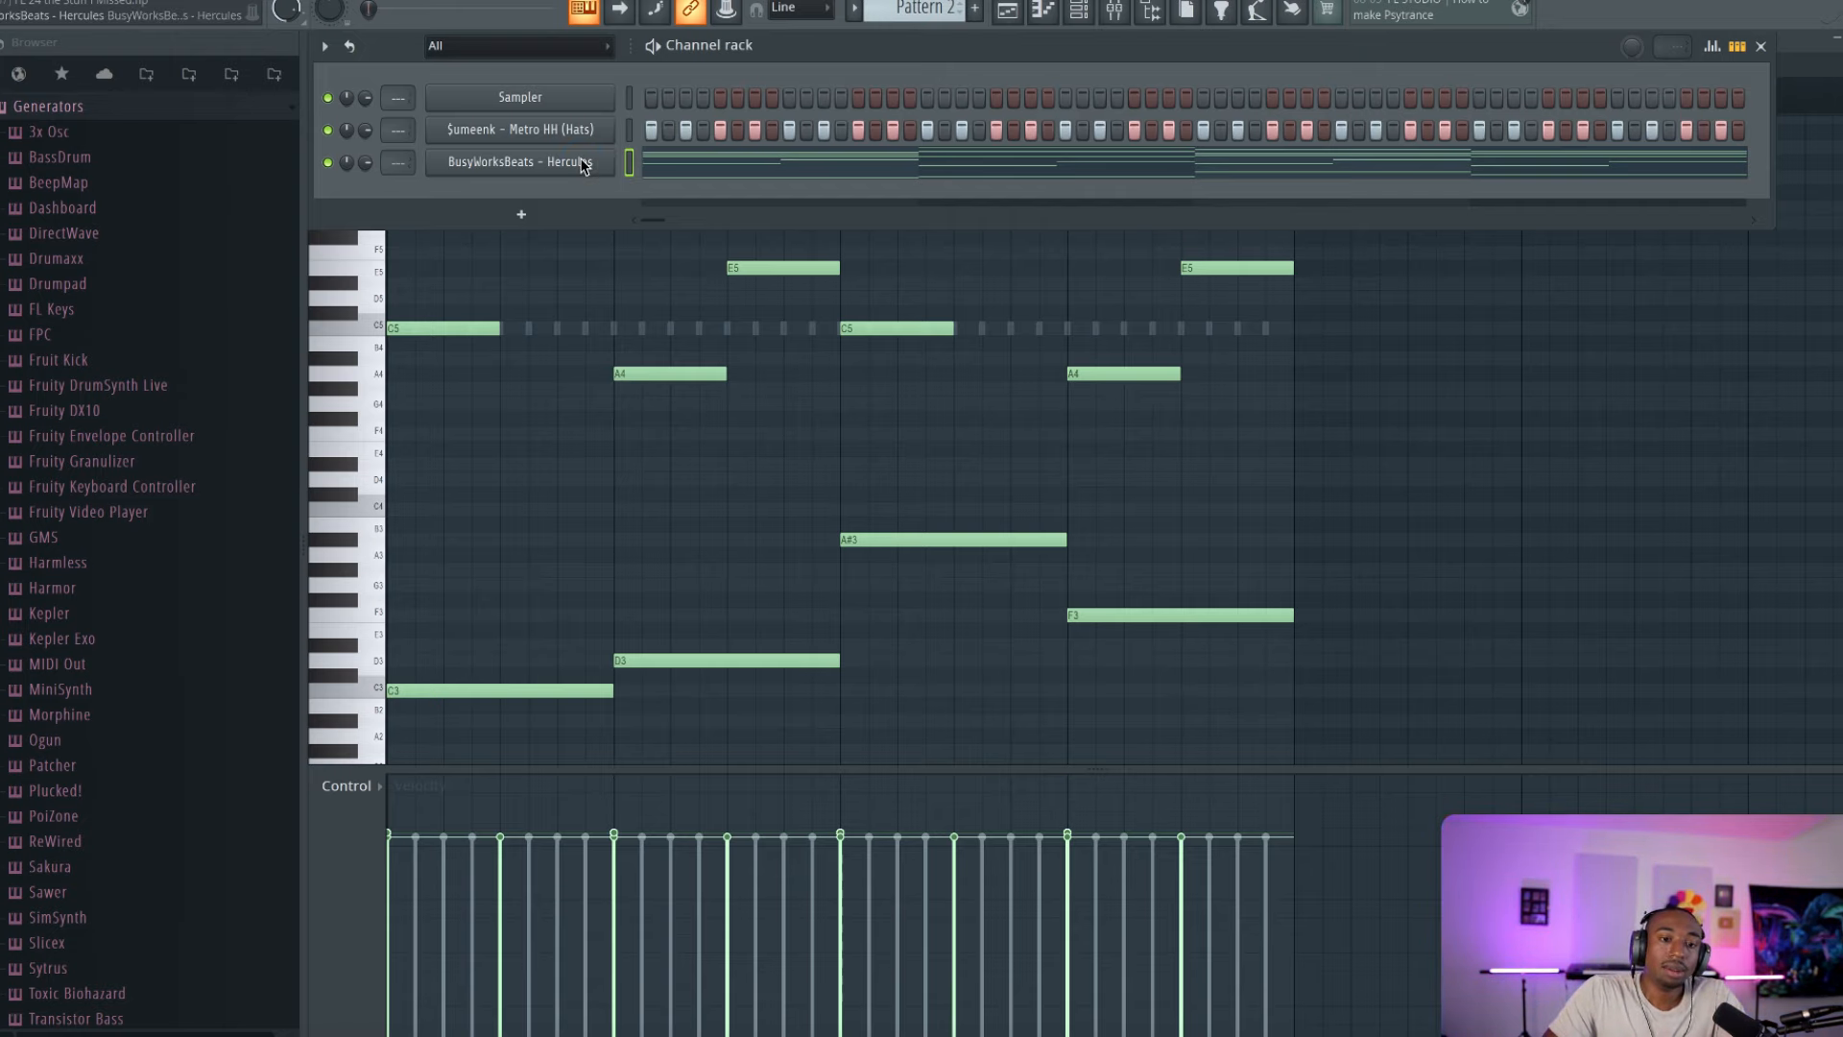
pyautogui.click(519, 161)
pyautogui.click(1385, 46)
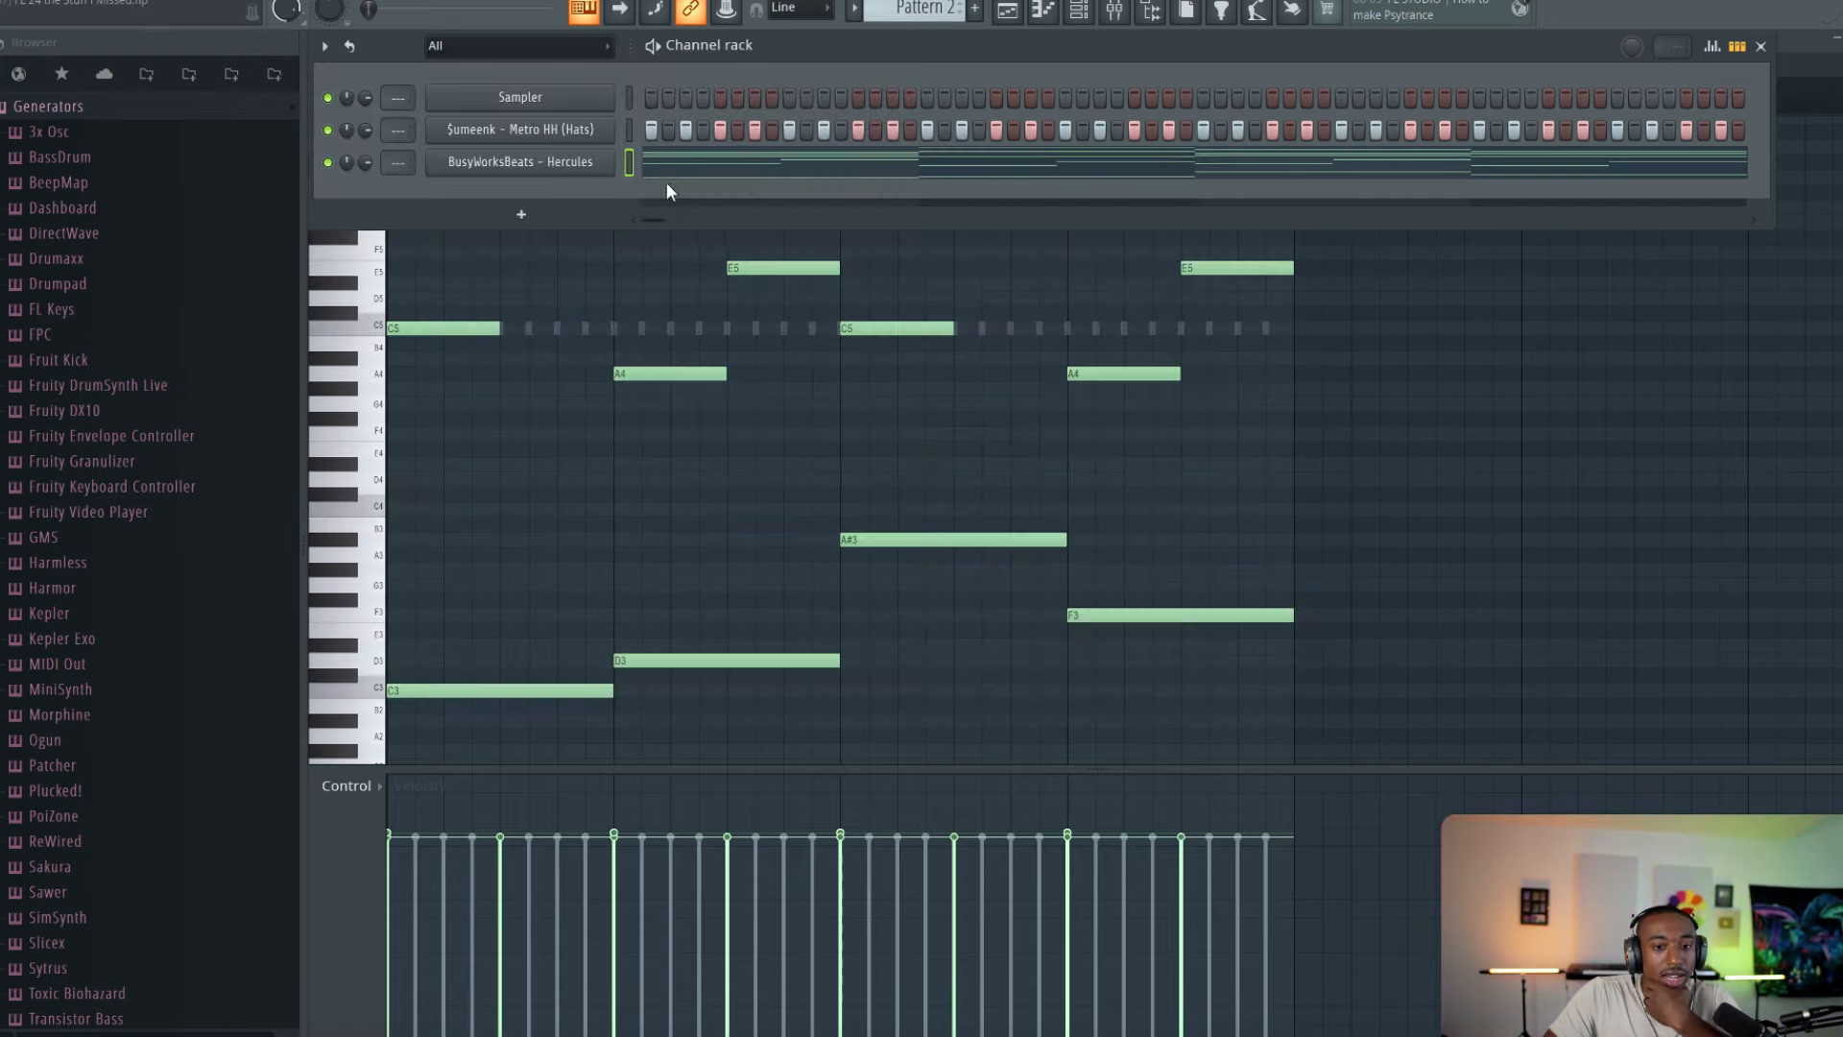
pyautogui.click(631, 289)
# Step: Reopen the chord progression generator, examine its progression presets and its Performance and Advanced settings, and close it without accepting changes
pyautogui.click(335, 43)
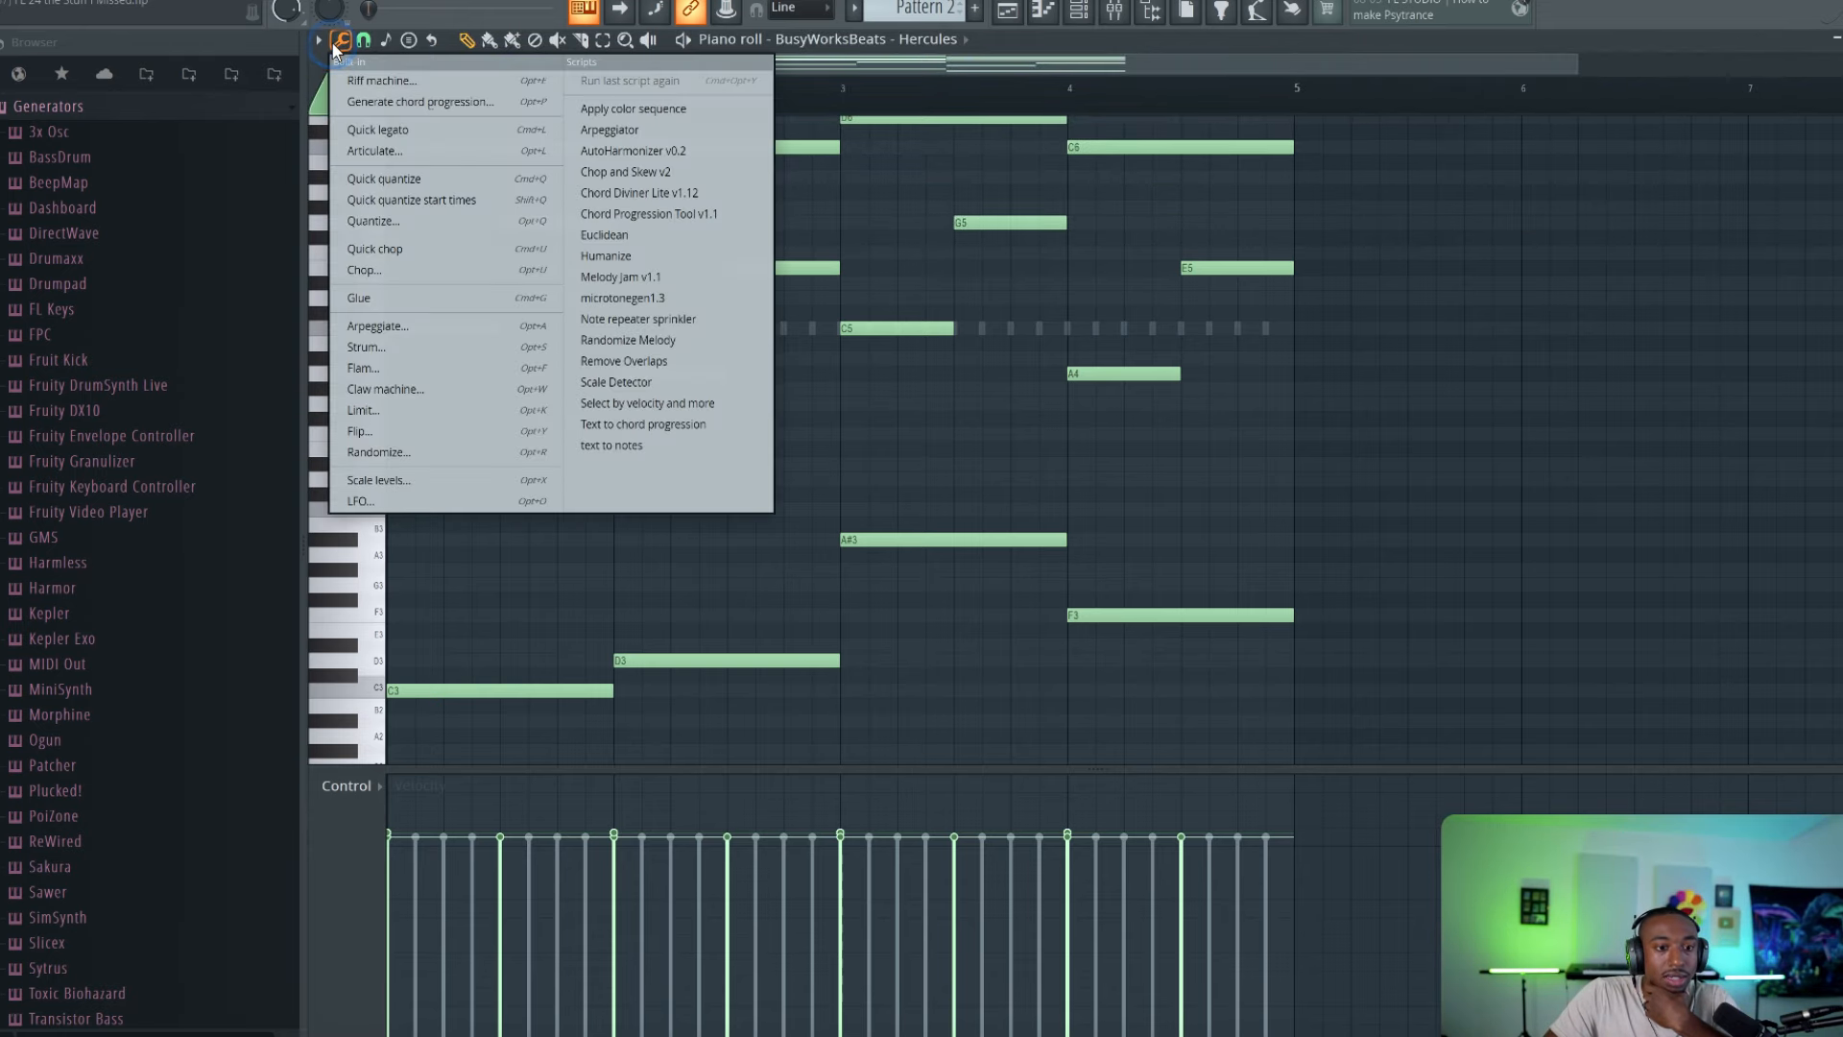
pyautogui.click(420, 102)
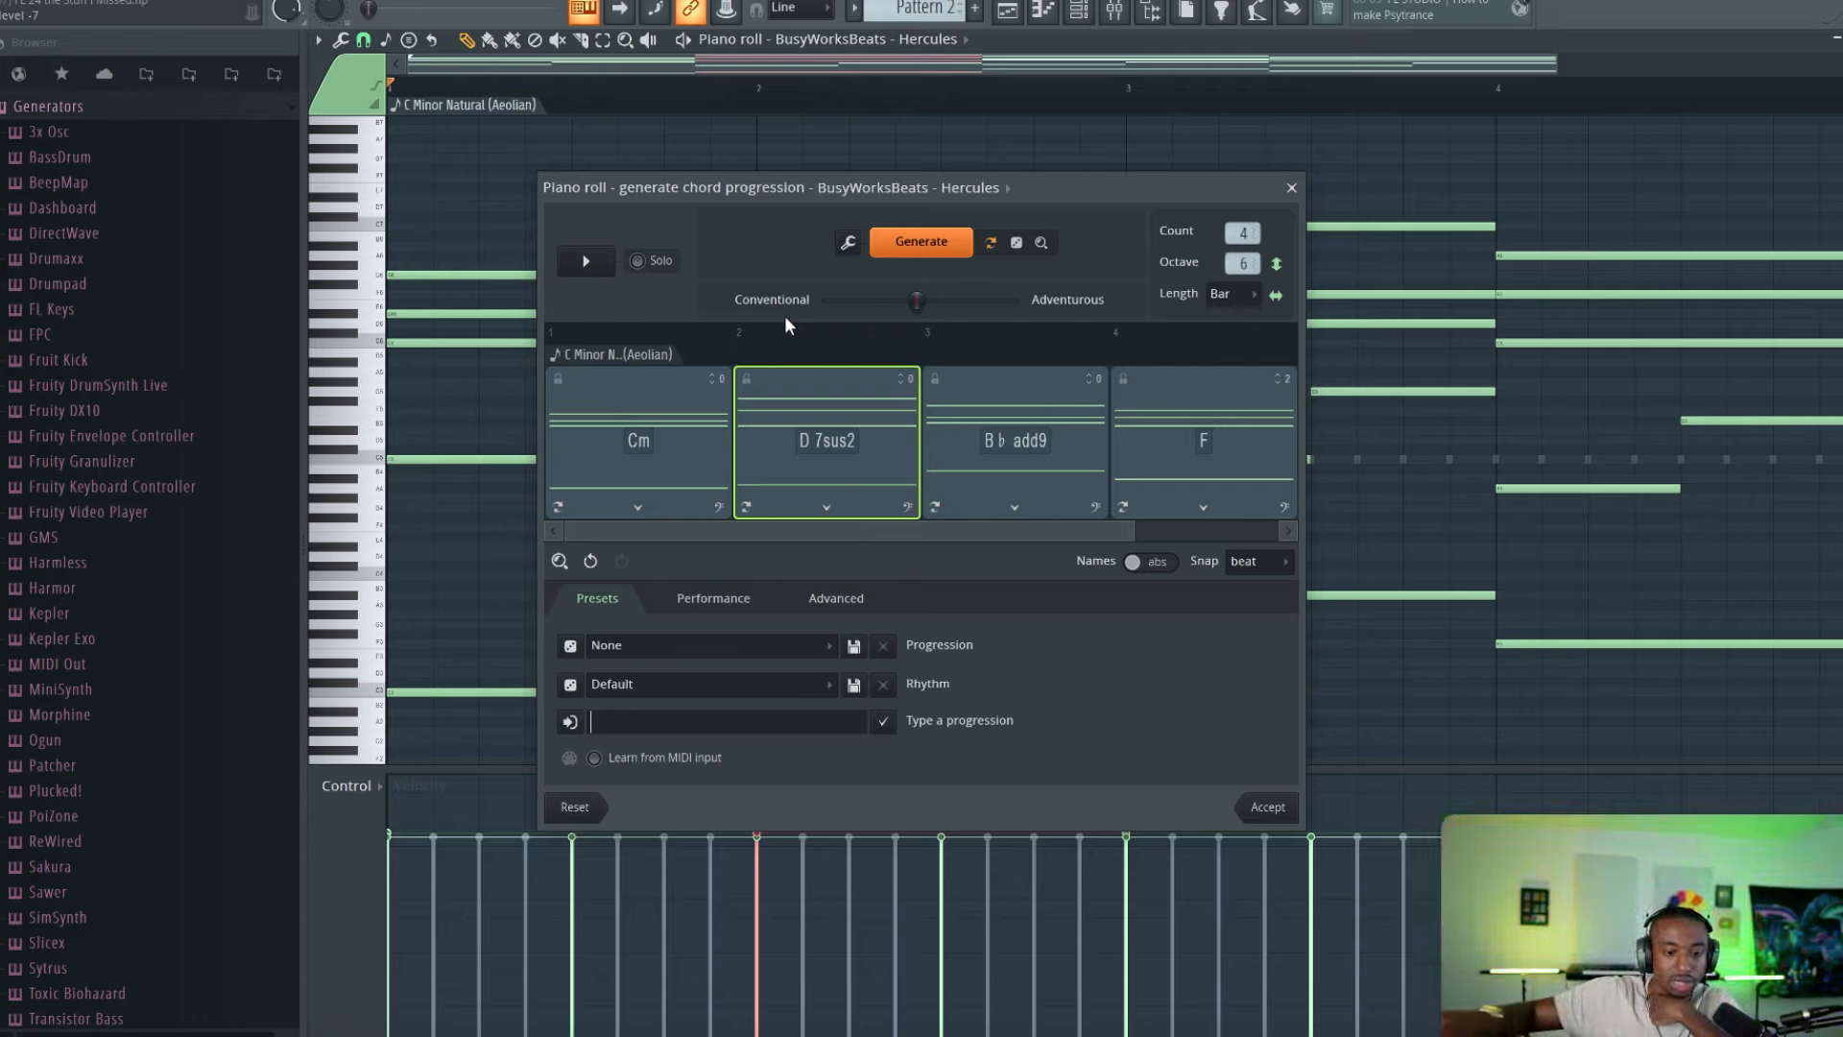
pyautogui.click(831, 647)
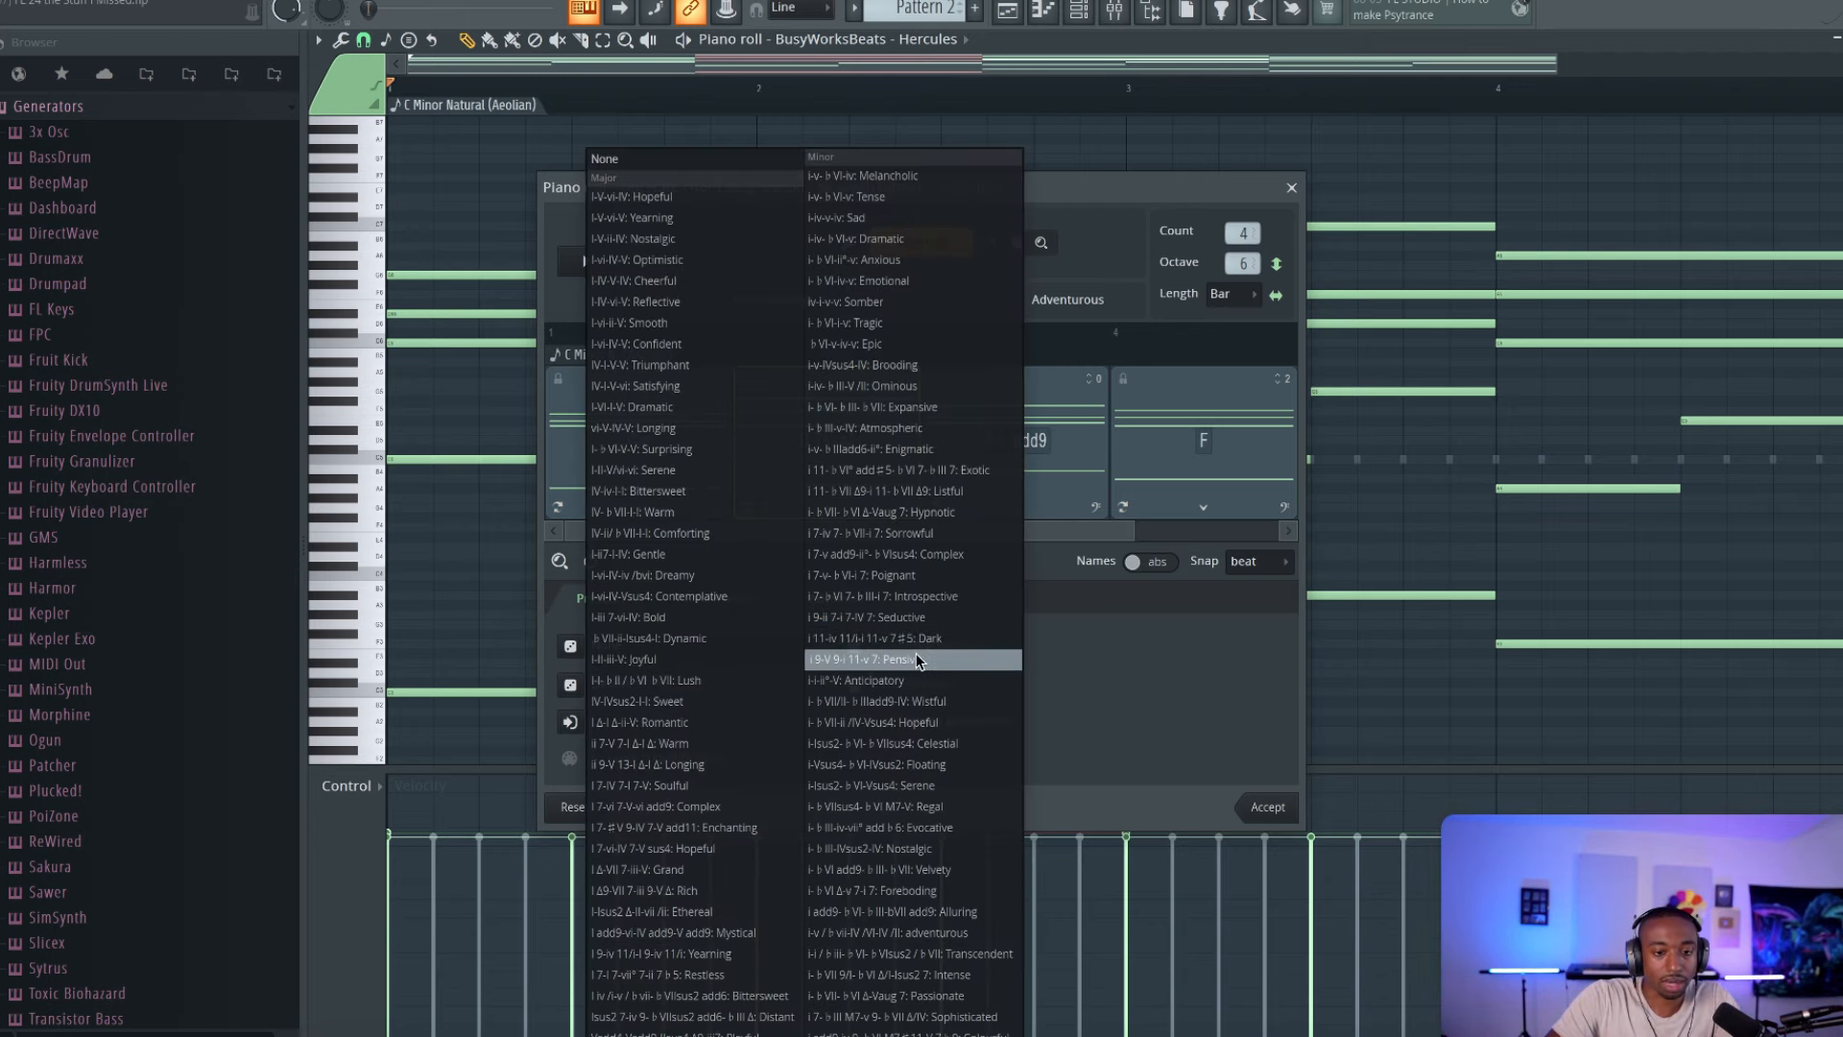
pyautogui.click(1106, 671)
pyautogui.click(713, 598)
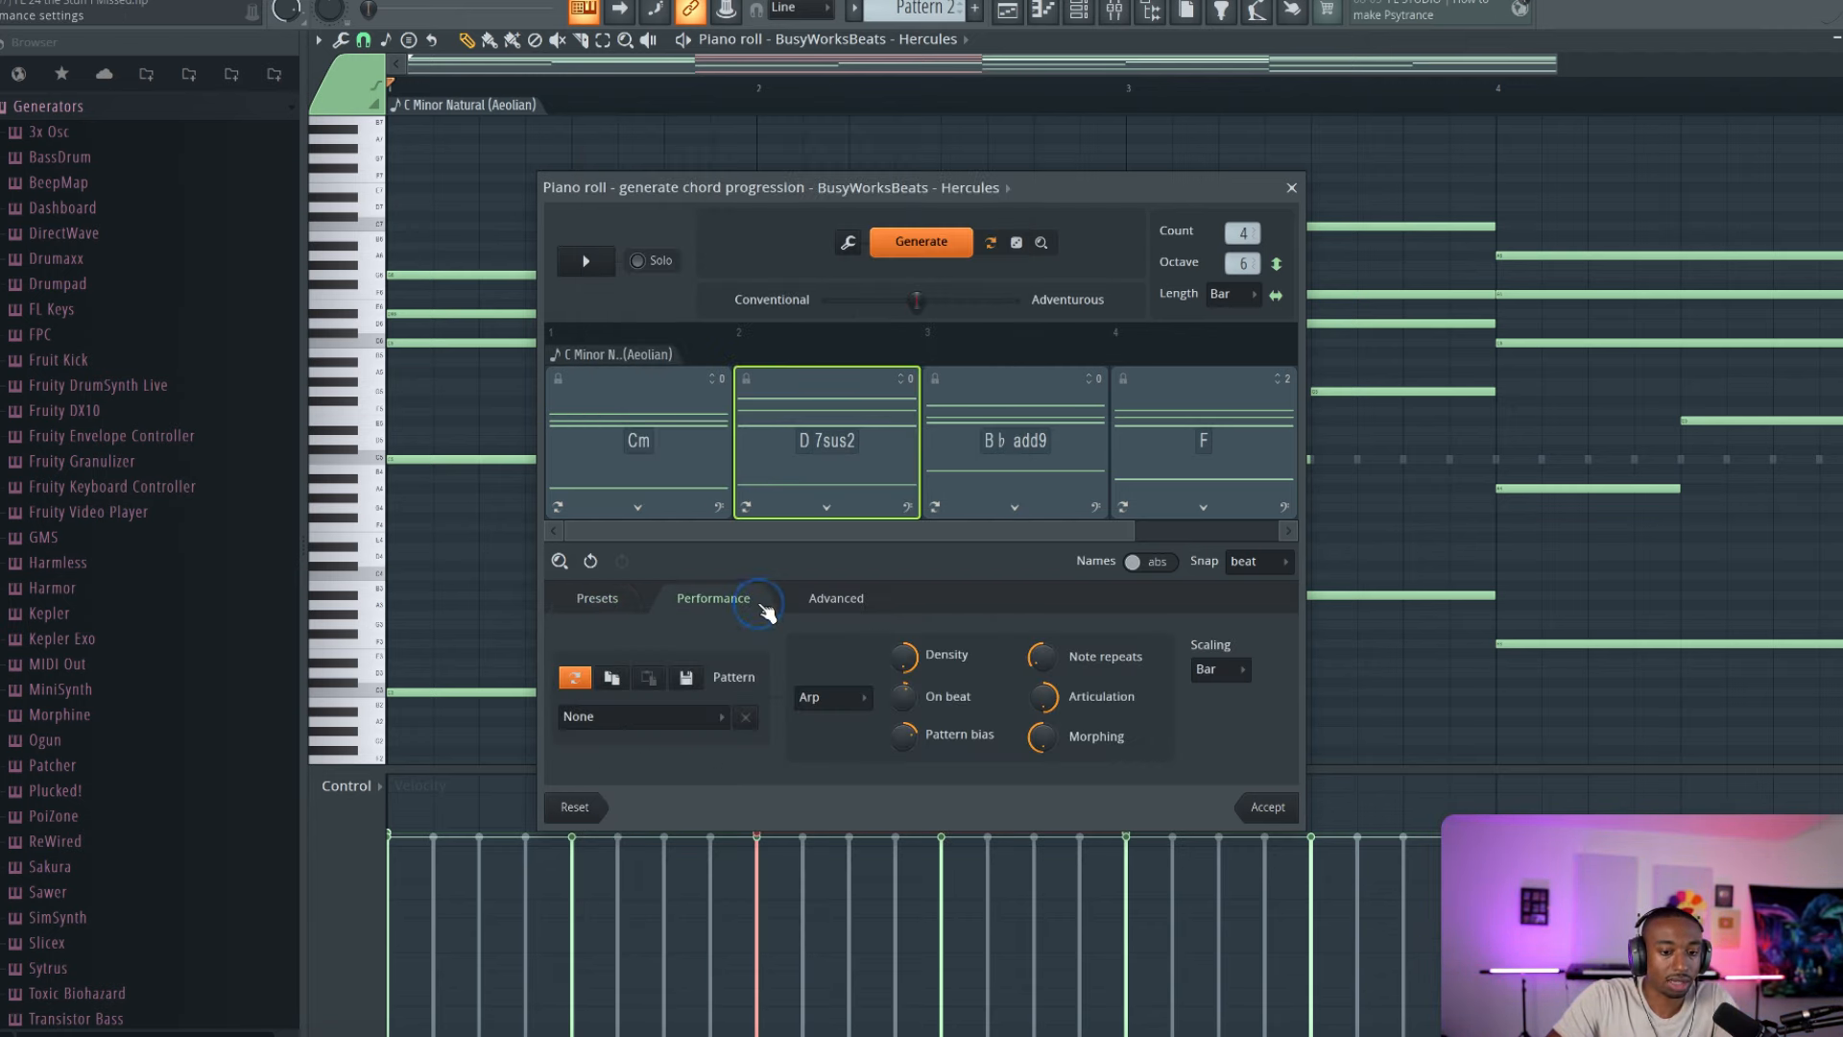
pyautogui.click(826, 602)
pyautogui.click(729, 605)
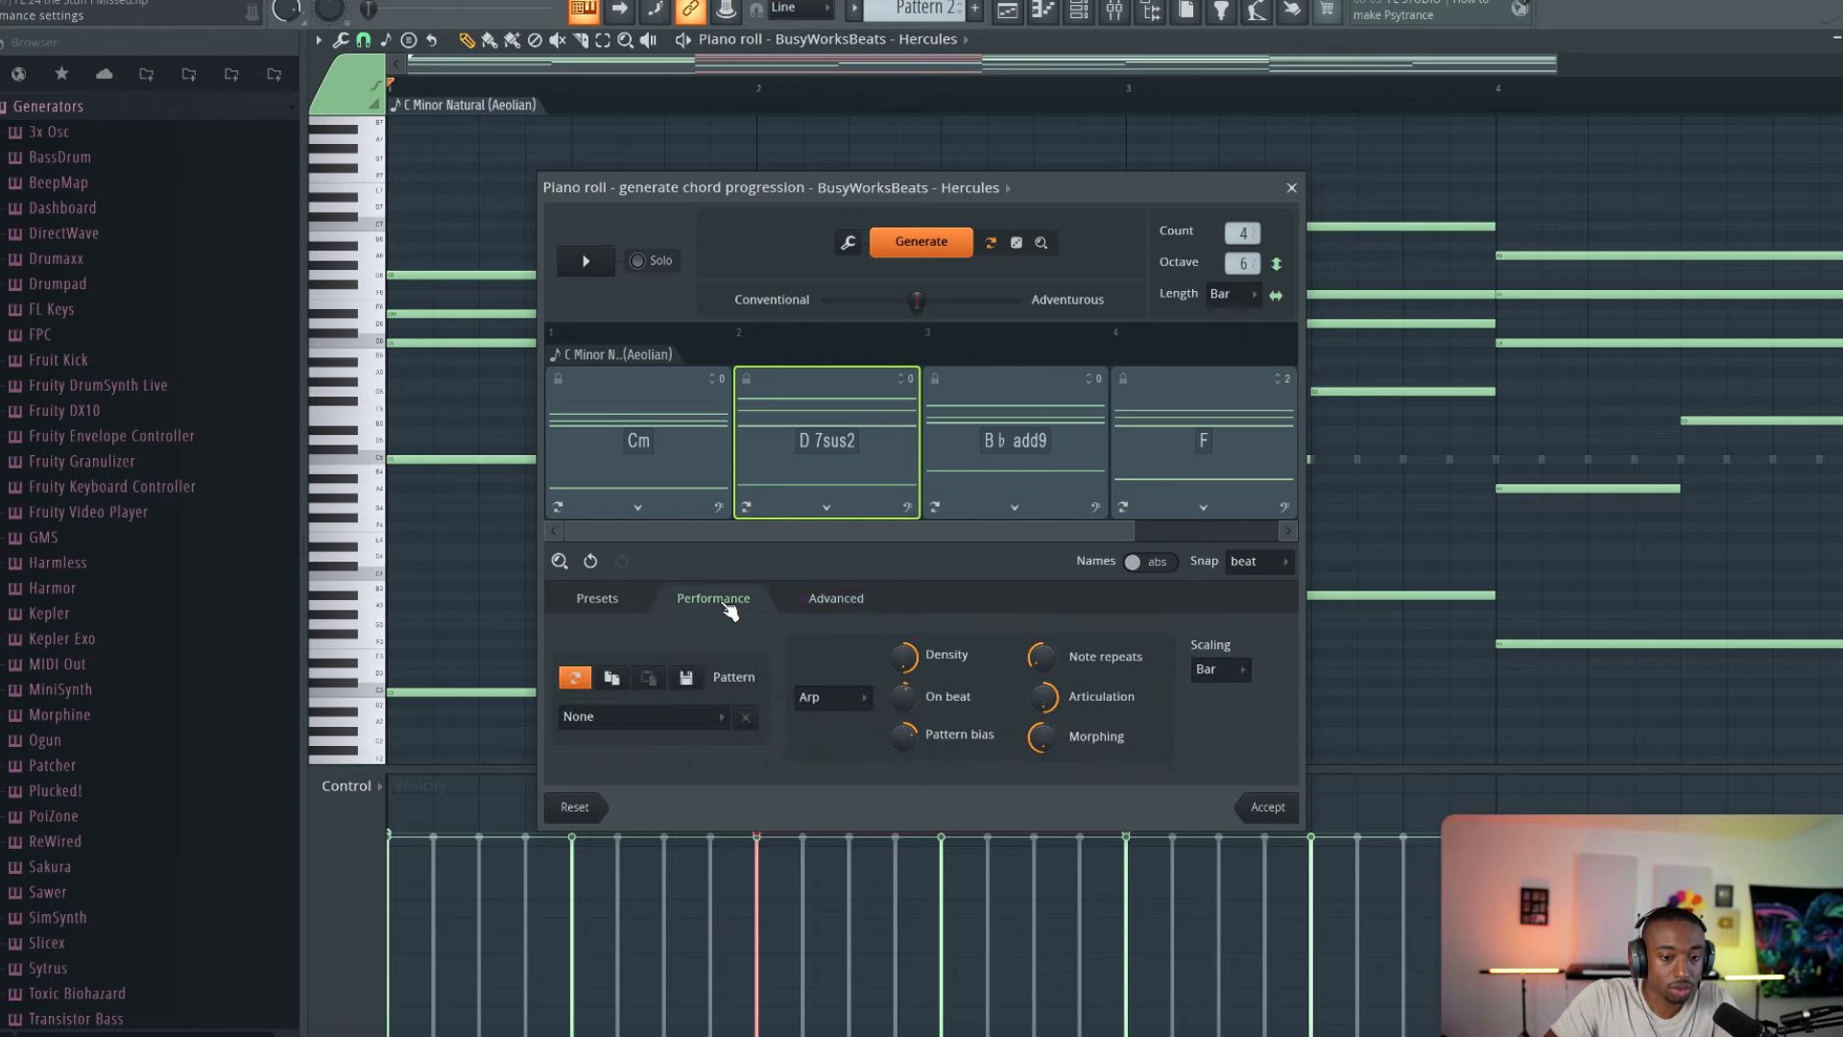
pyautogui.click(788, 605)
pyautogui.click(730, 606)
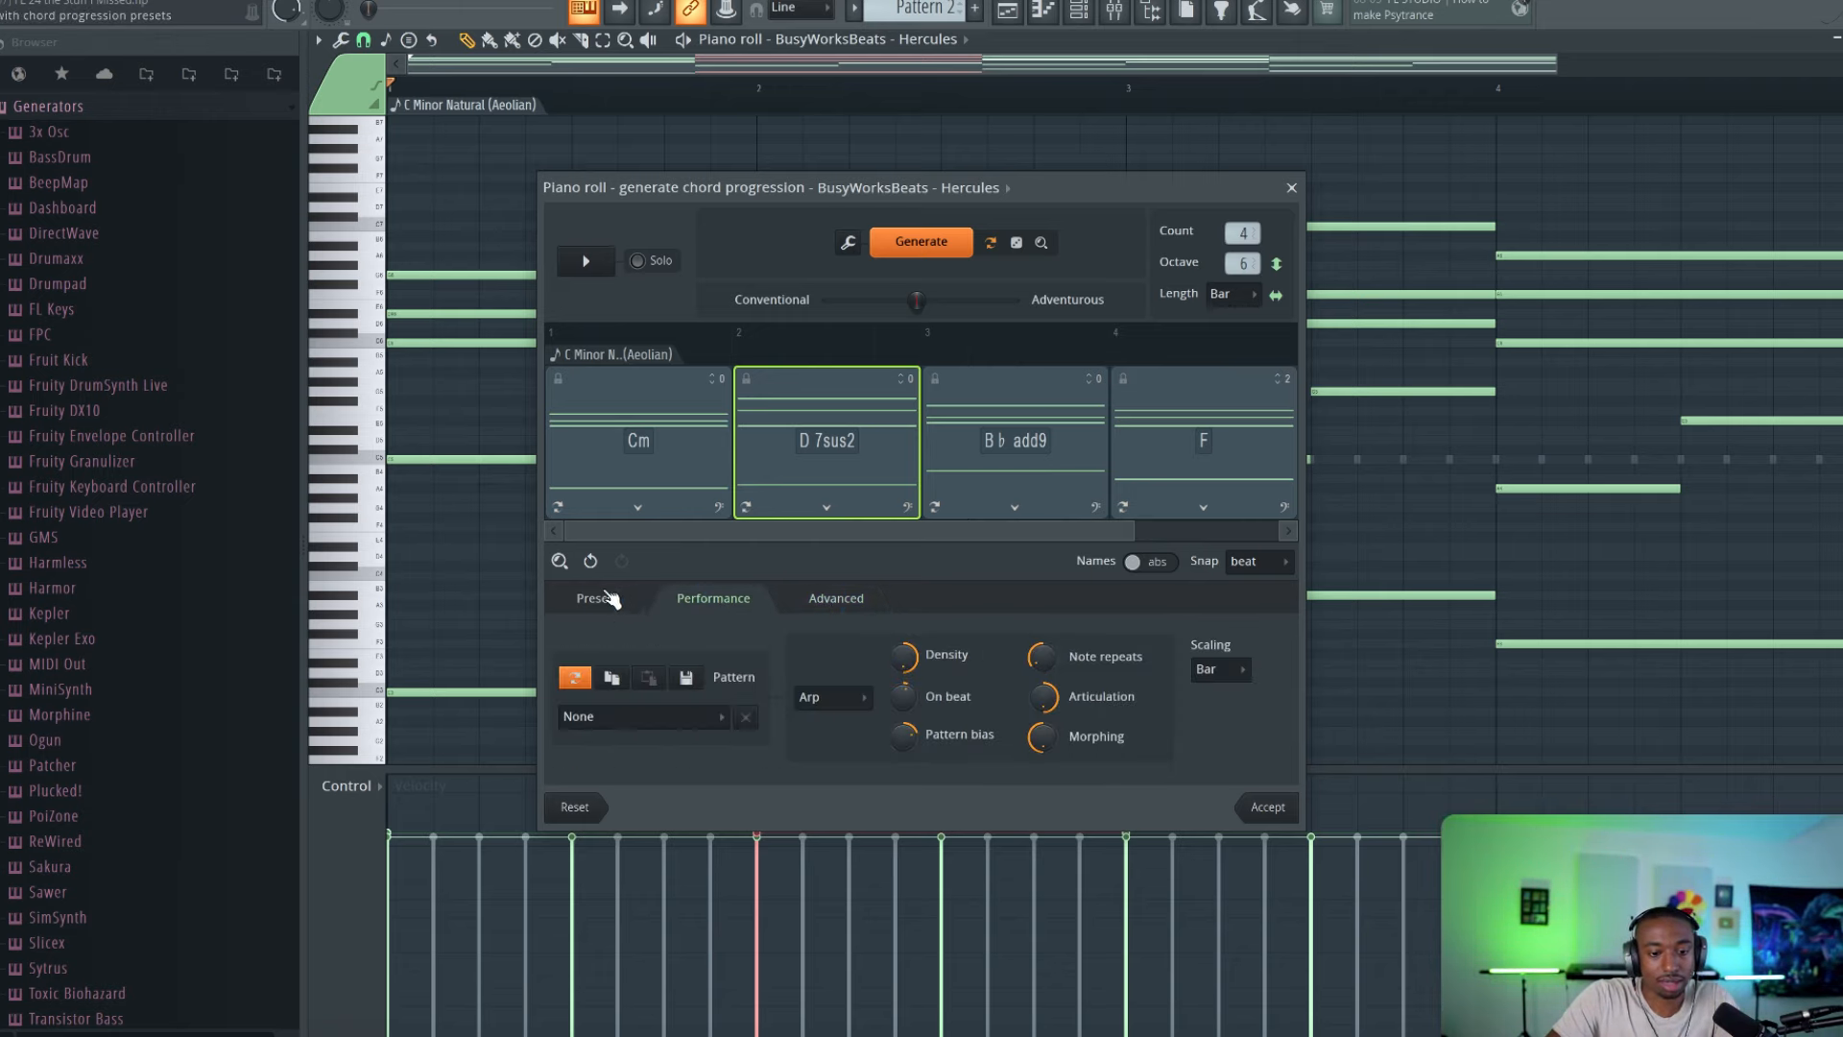
pyautogui.click(597, 599)
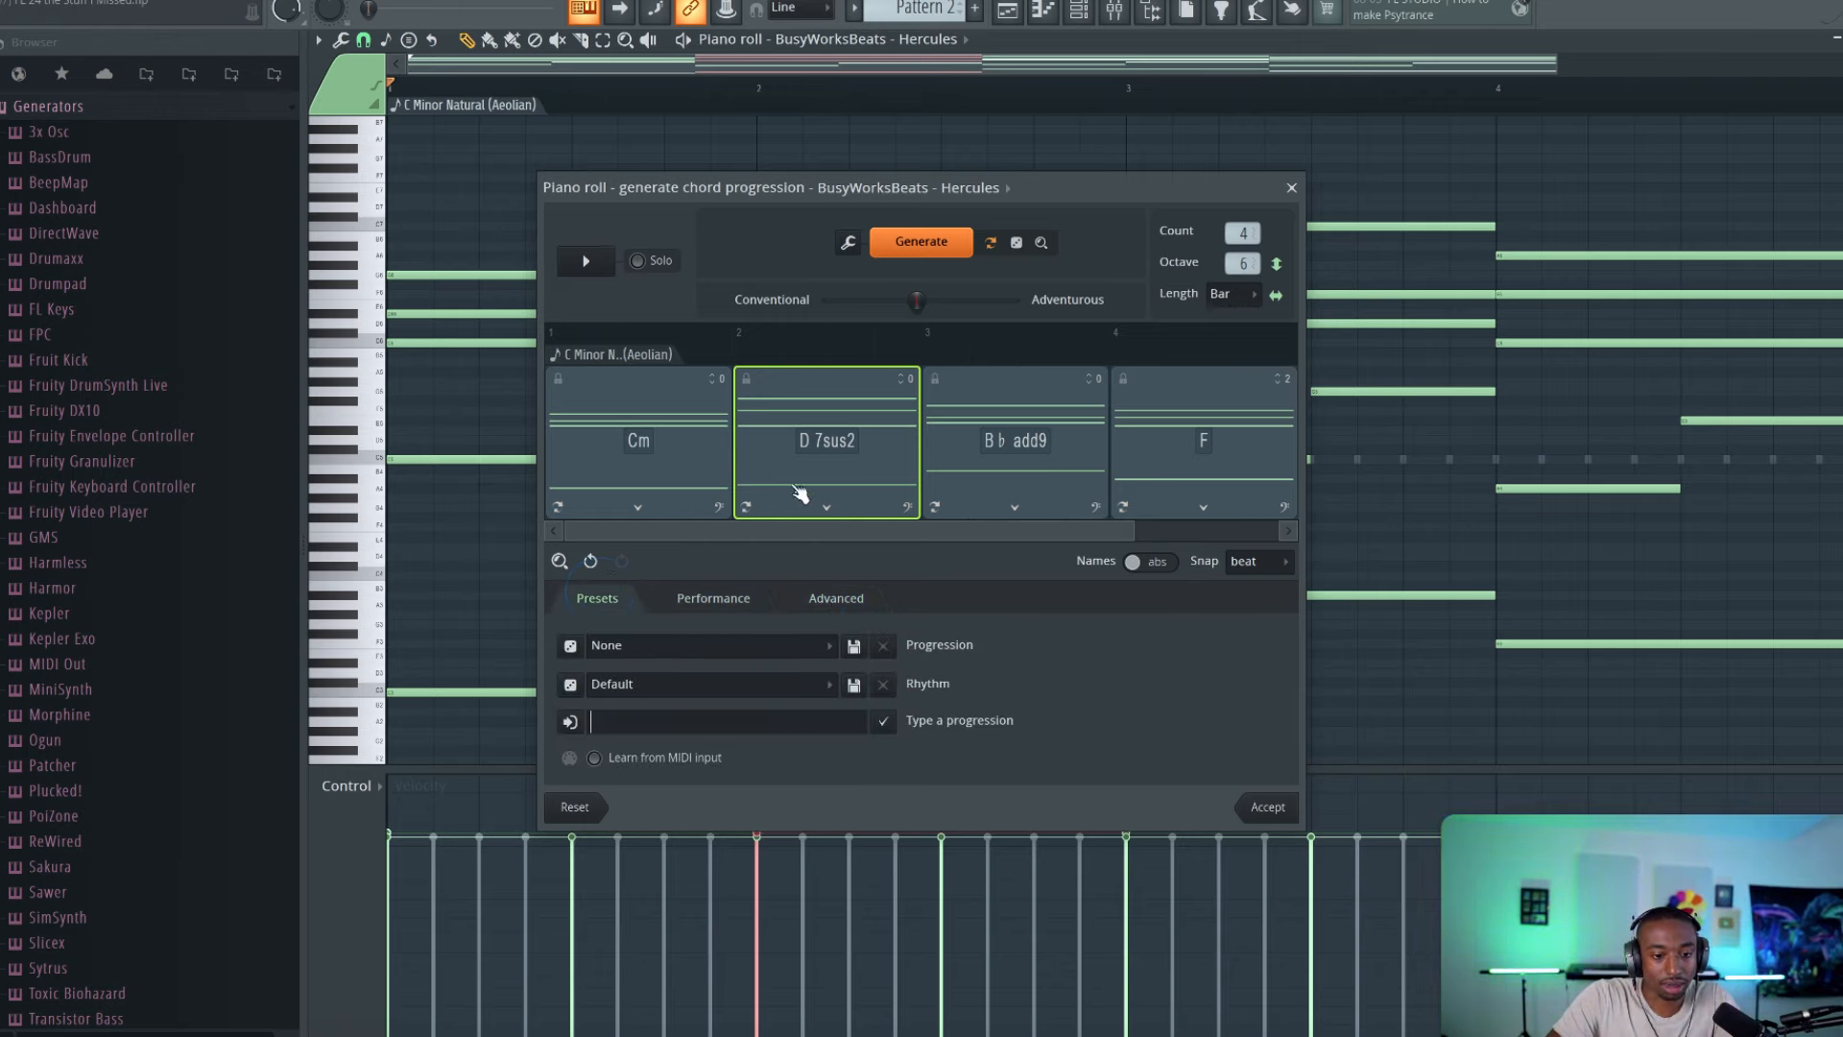
pyautogui.click(1292, 187)
pyautogui.click(980, 605)
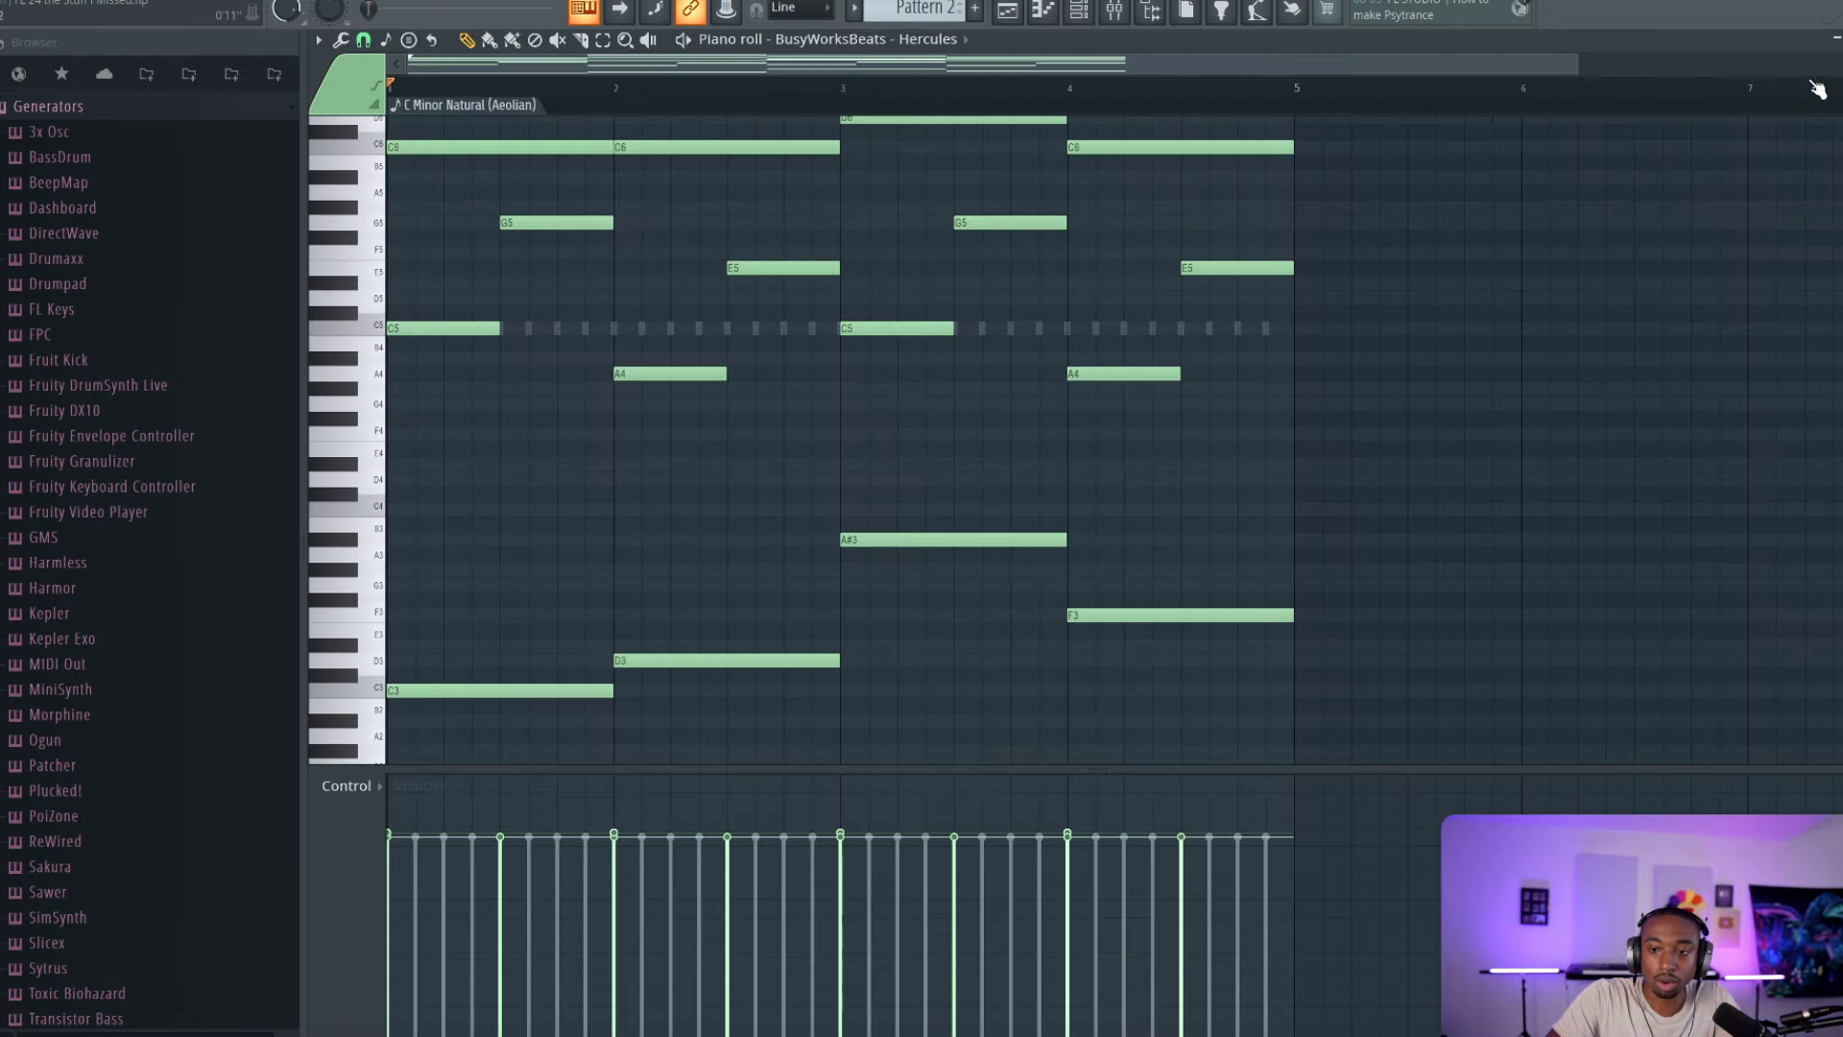
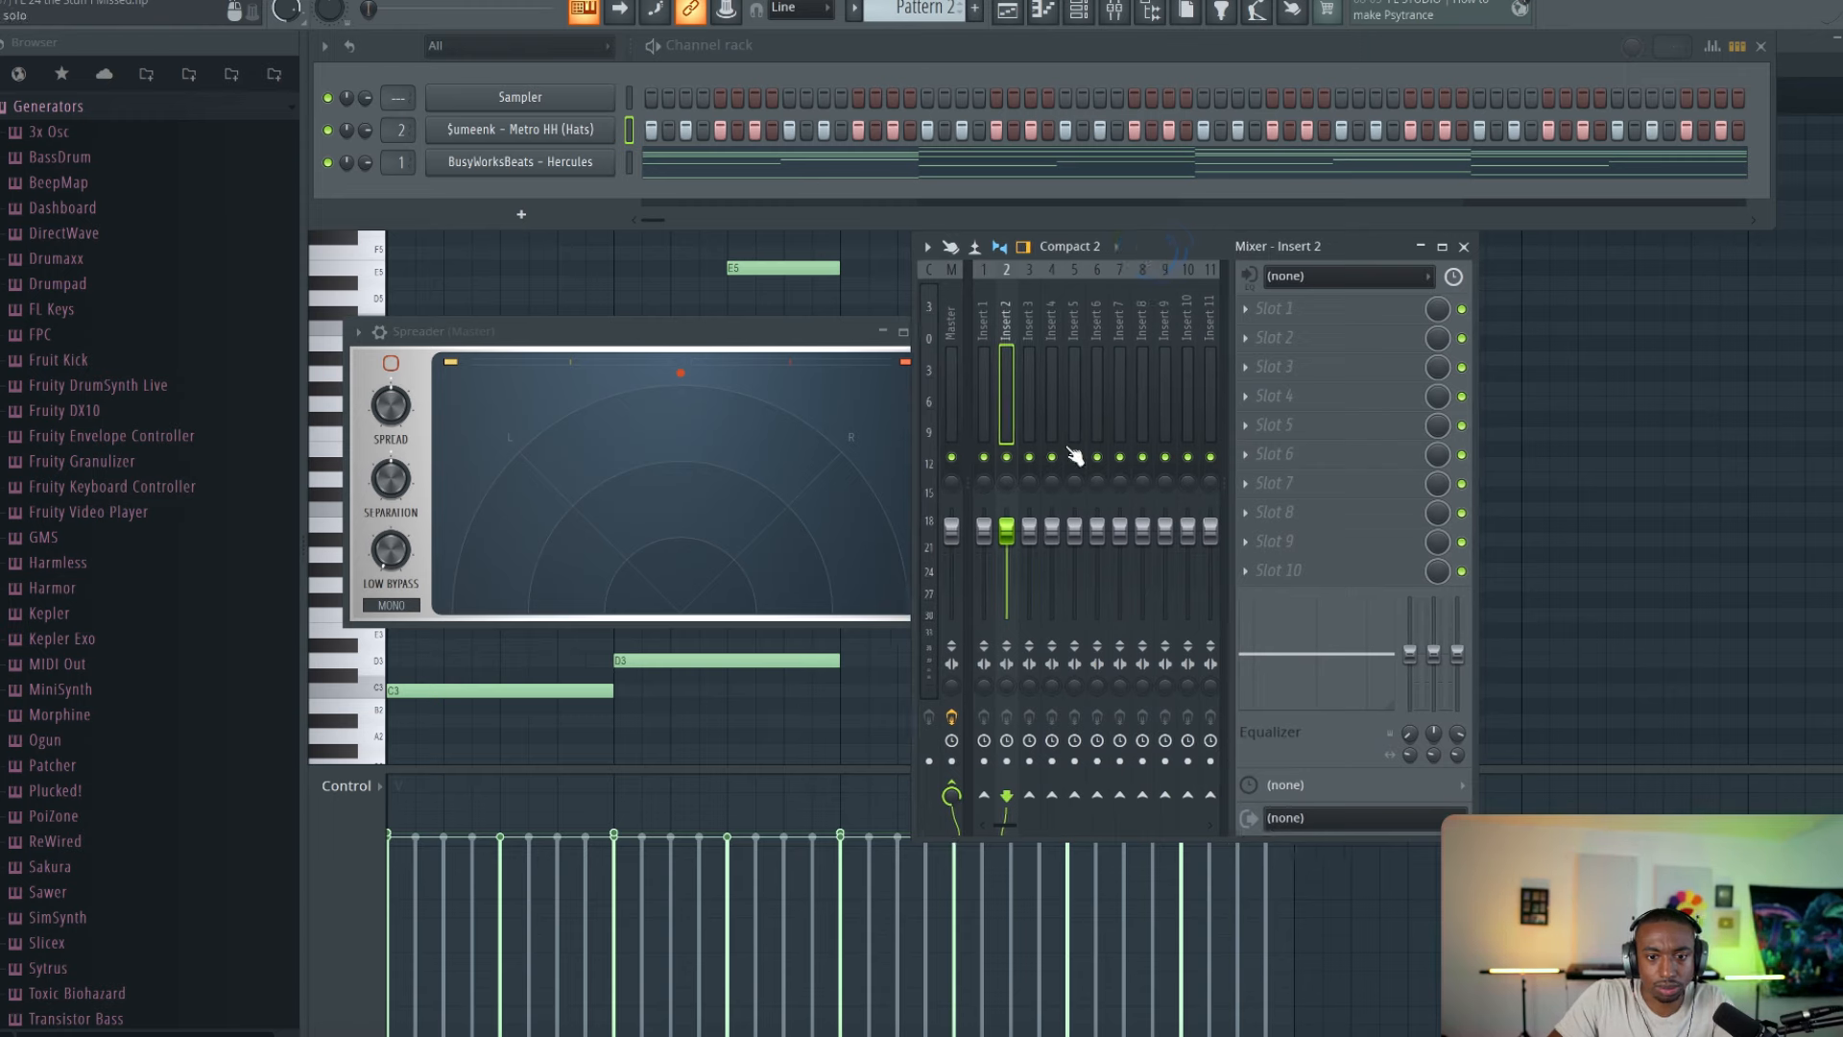
# Step: Audition the loop while trying the master Spreader's Separation and Spread controls, and reset both
pyautogui.click(984, 389)
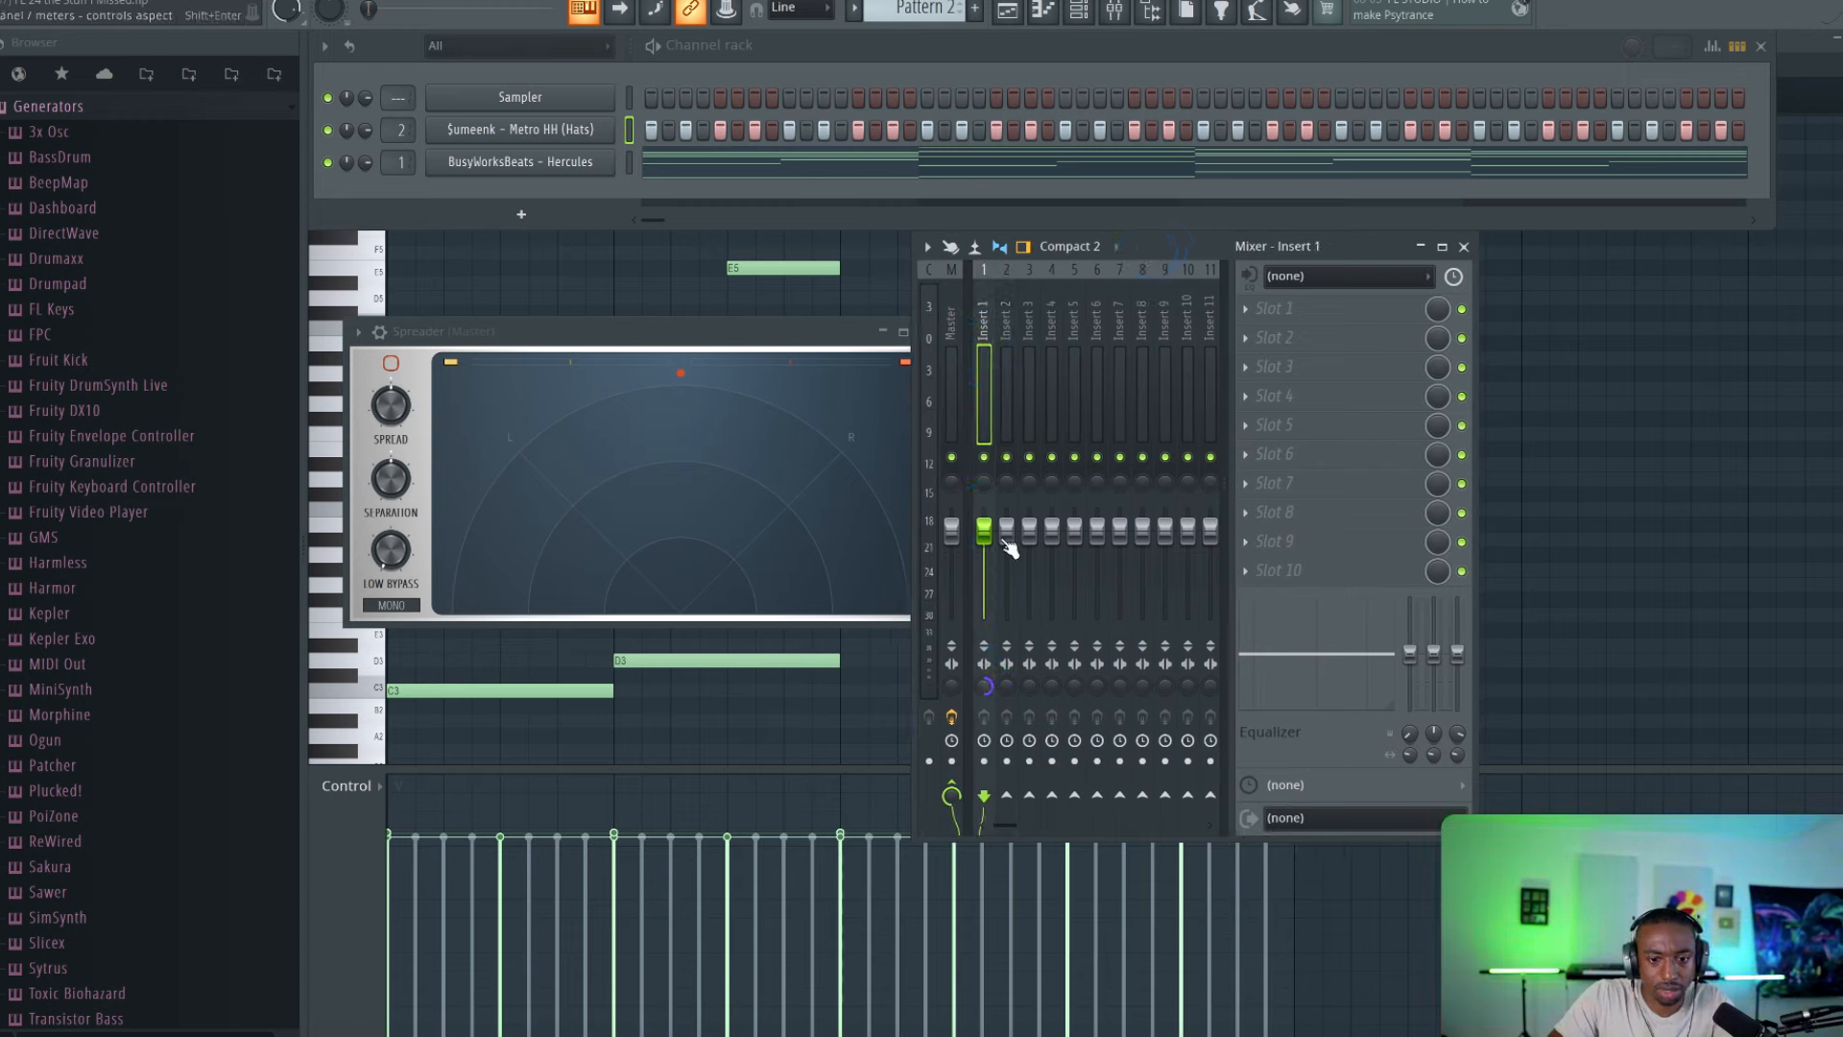
pyautogui.press('space')
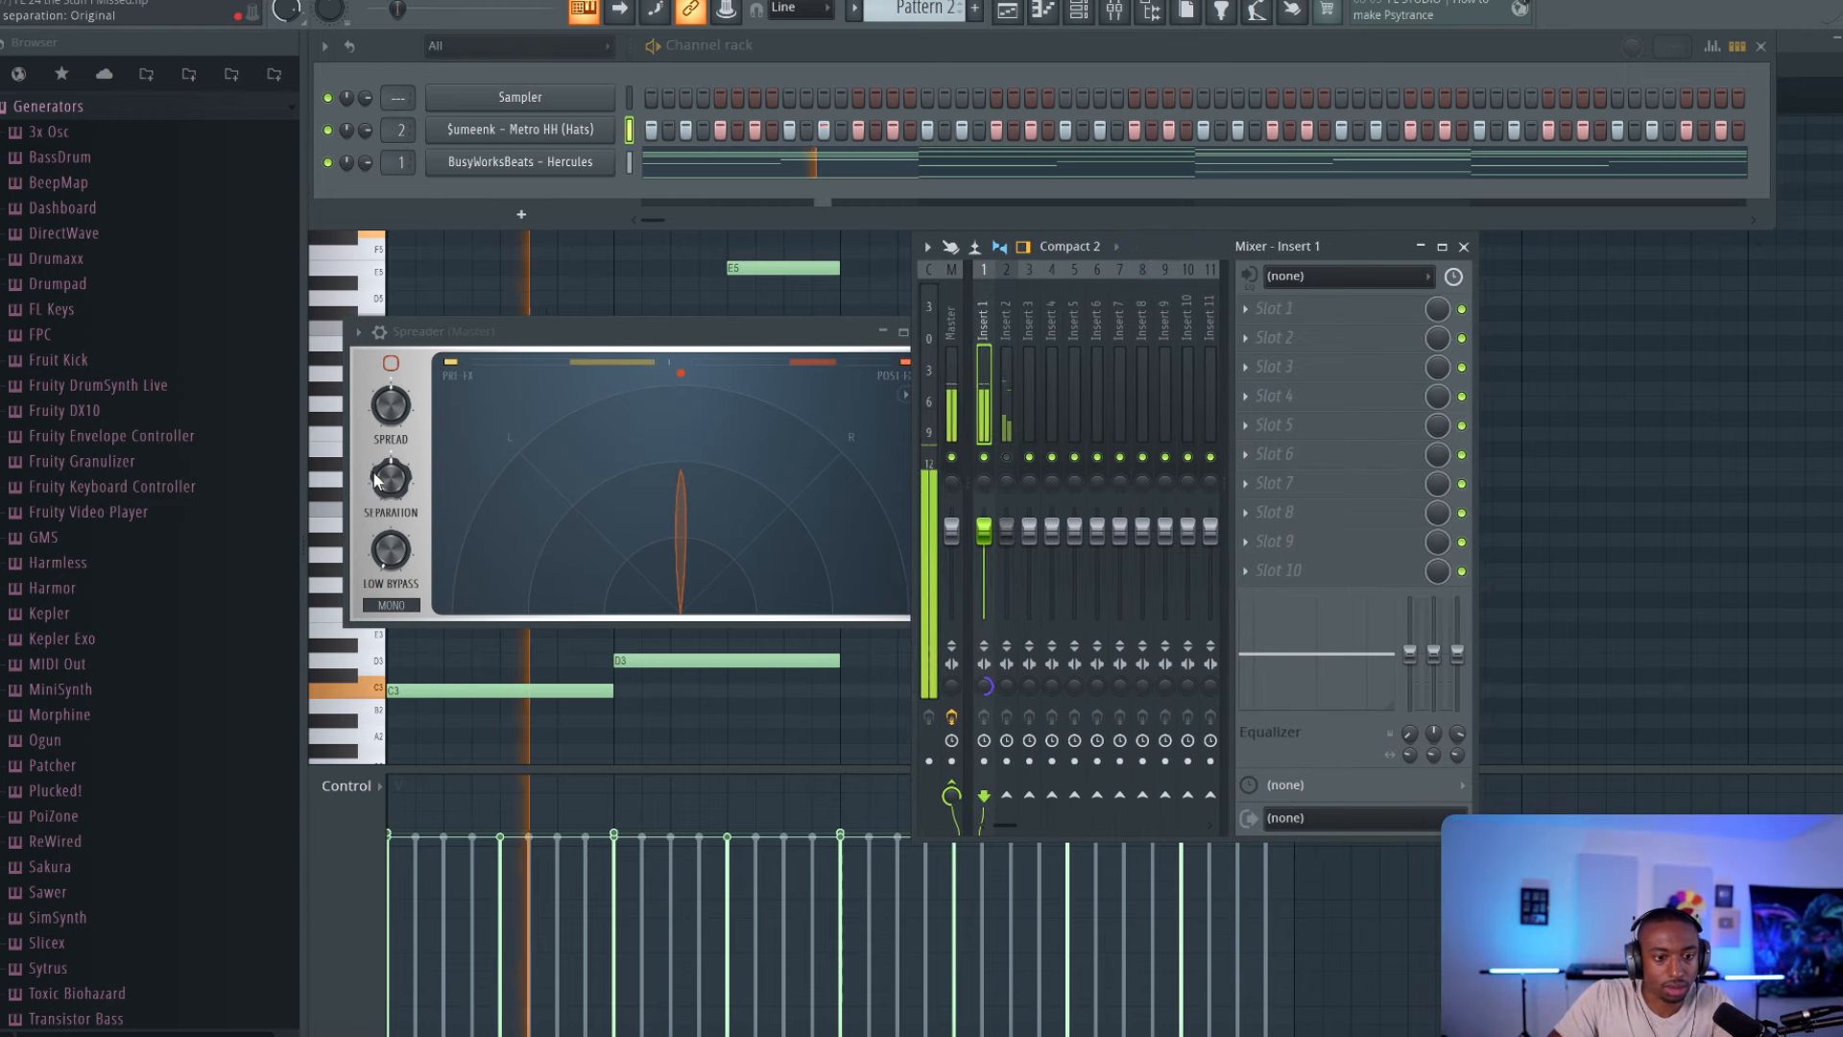
pyautogui.moveTo(389, 478); pyautogui.dragTo(434, 245)
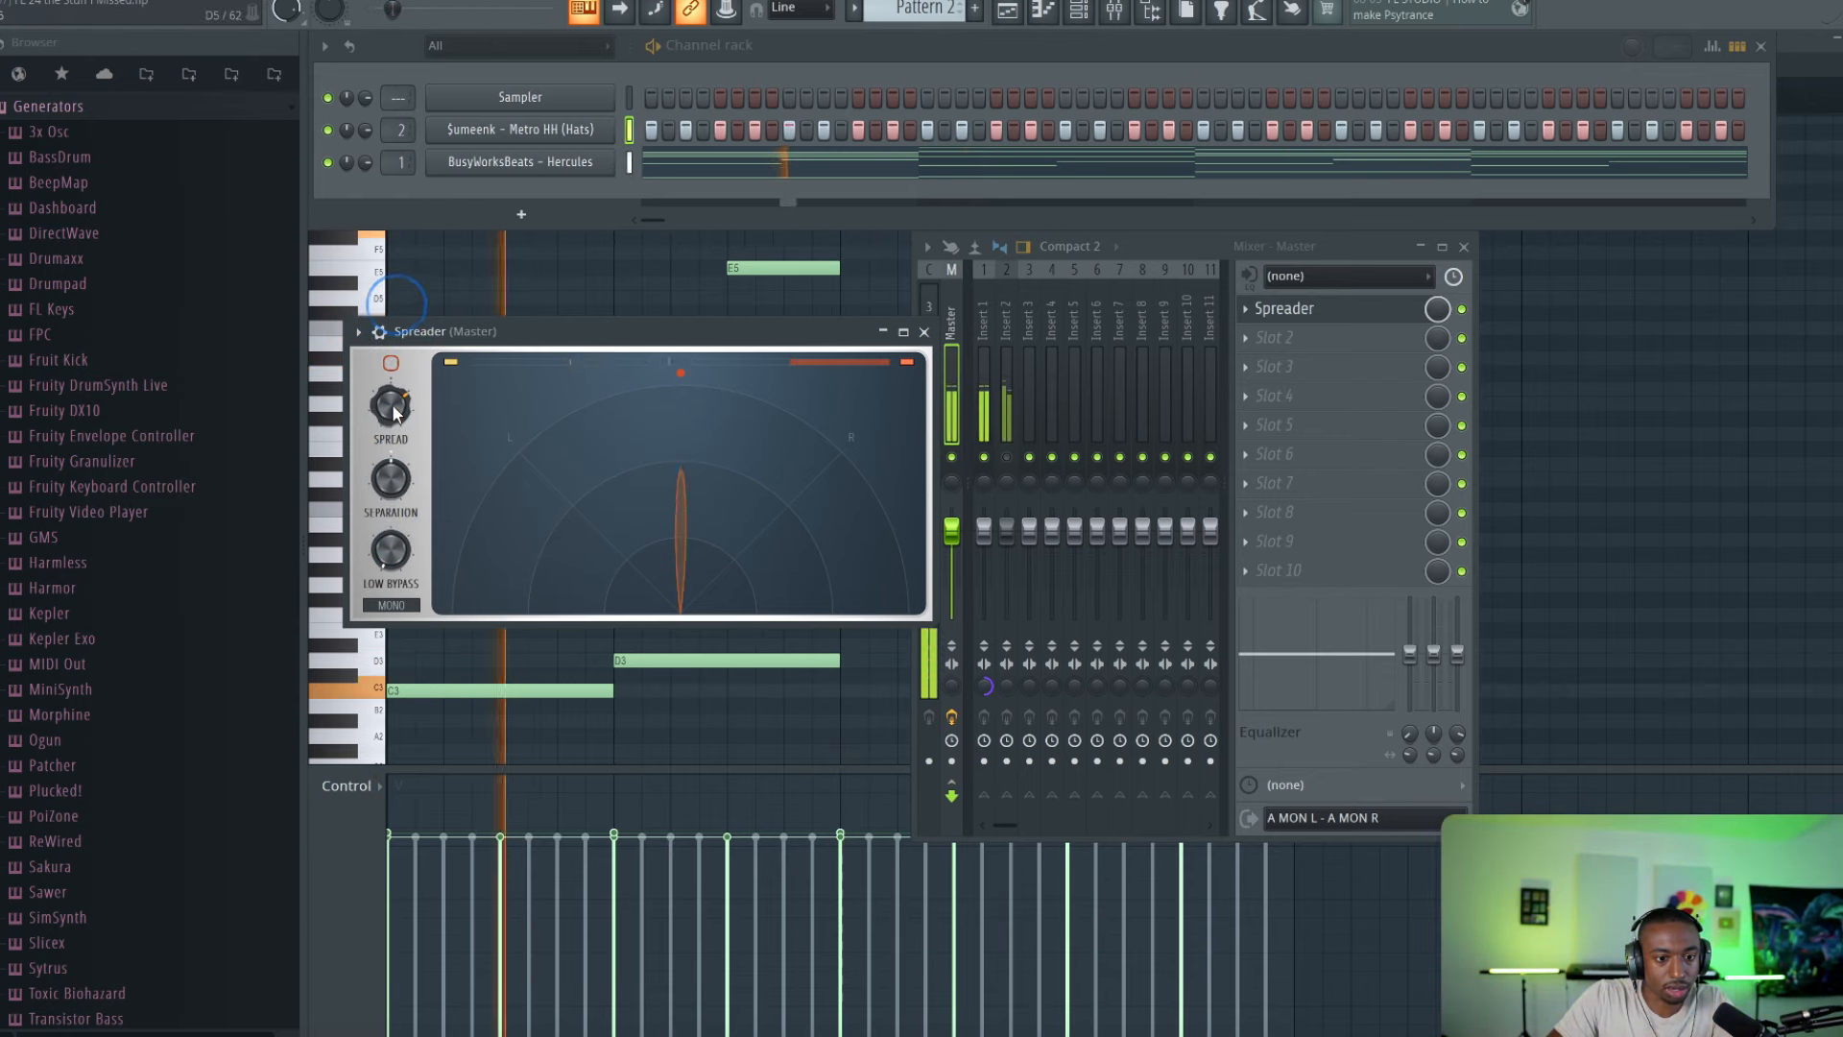
pyautogui.press('space')
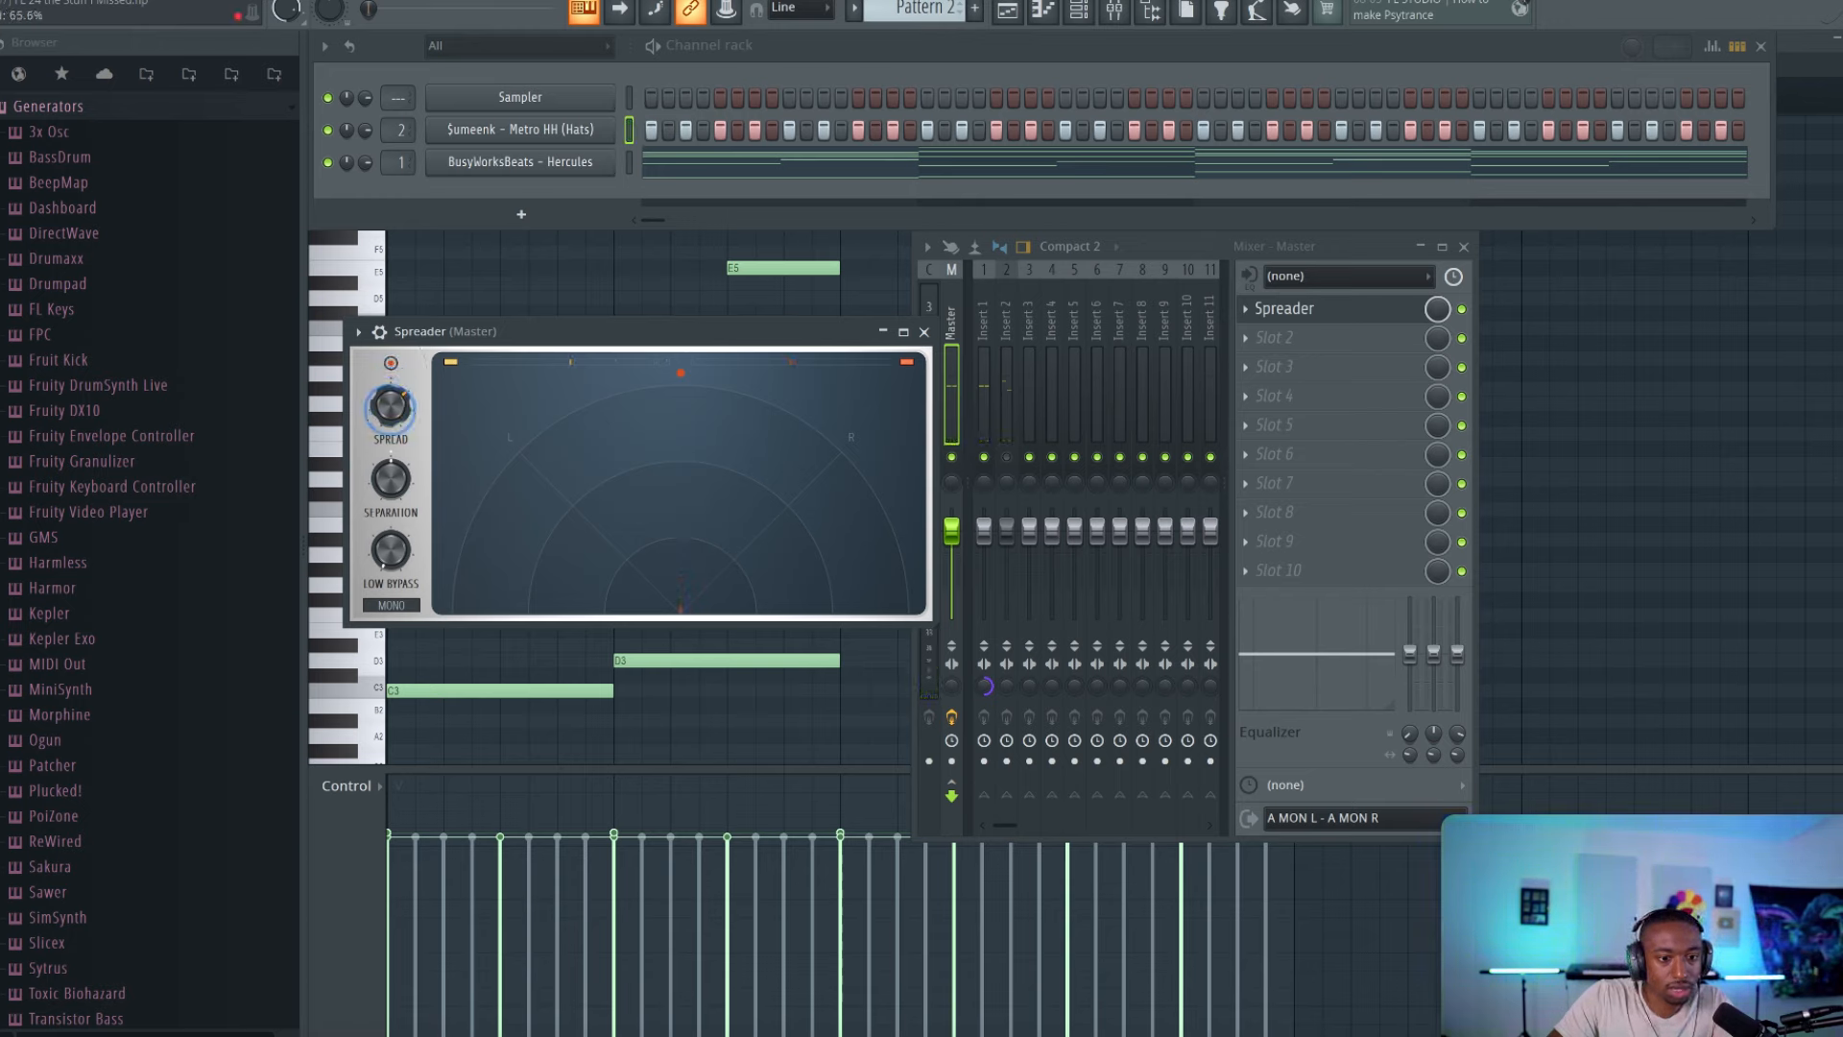
pyautogui.rightClick(391, 403)
pyautogui.rightClick(390, 475)
pyautogui.click(432, 492)
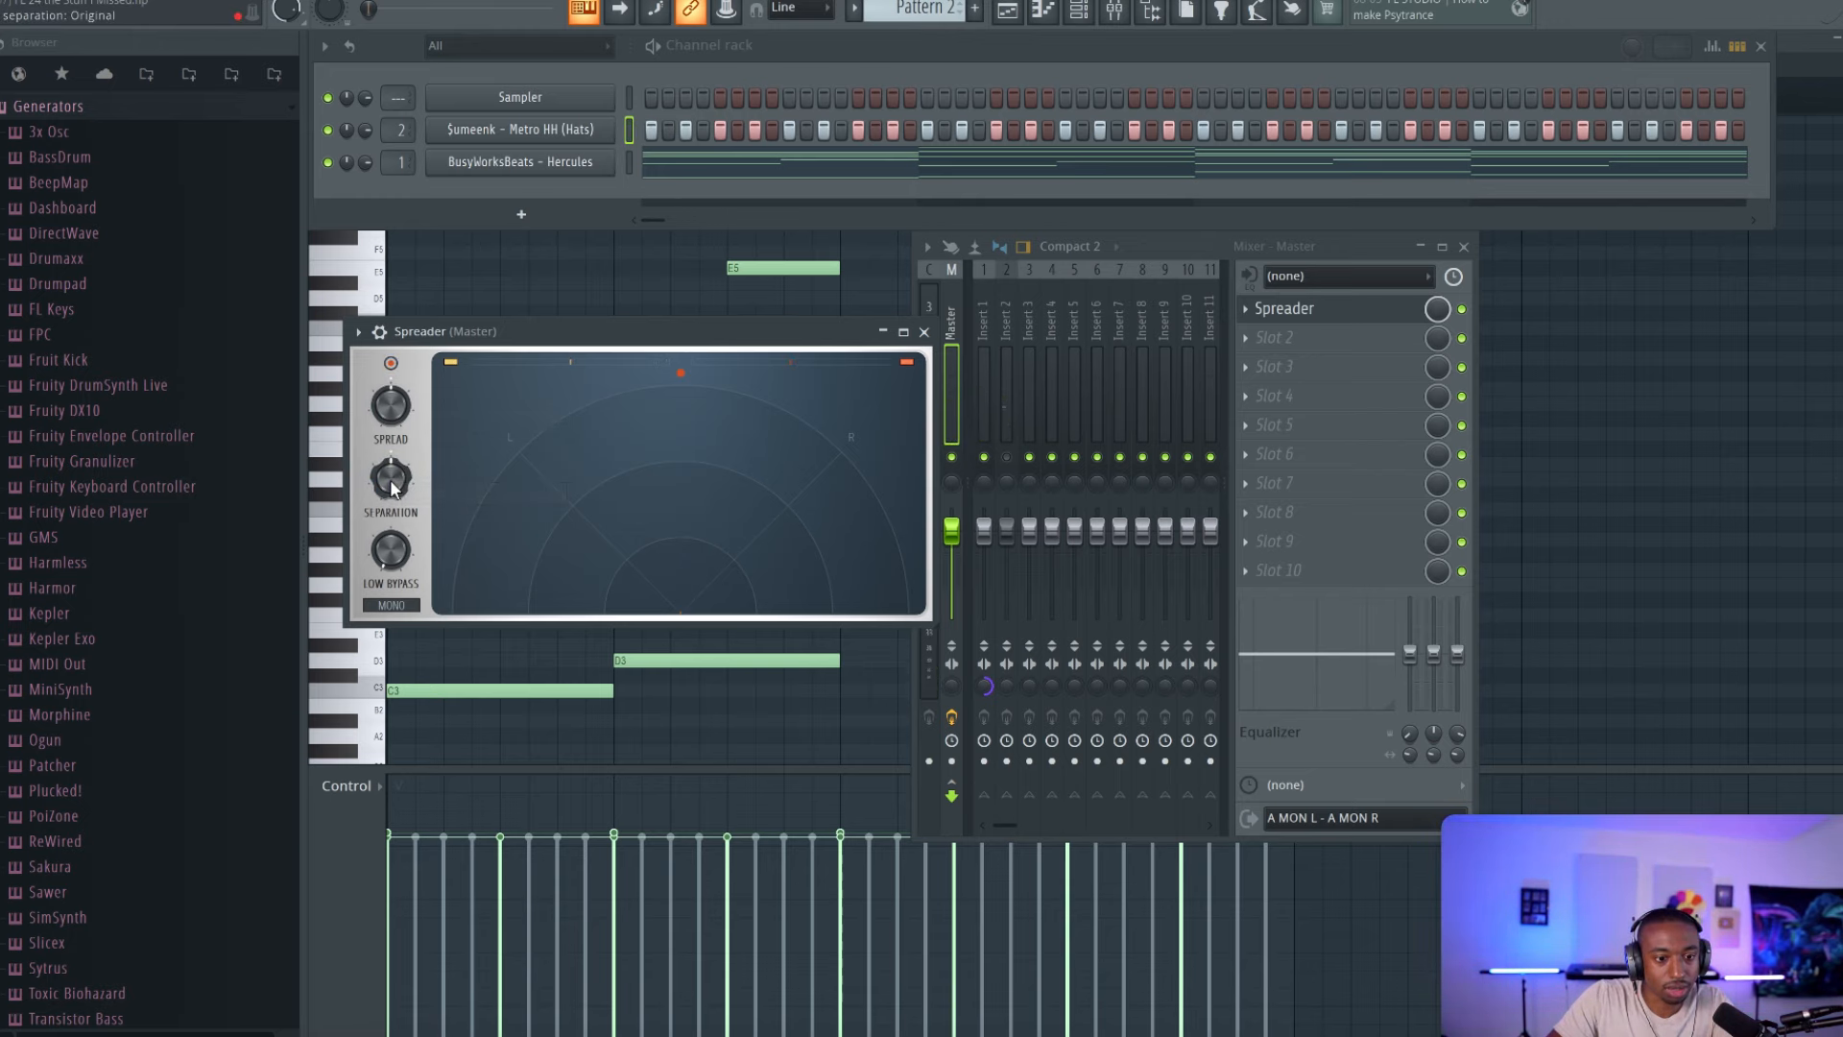
# Step: Audition the loop with the Spreader's Separation raised, up to 68% separated, resetting the control after each trial
pyautogui.press('space')
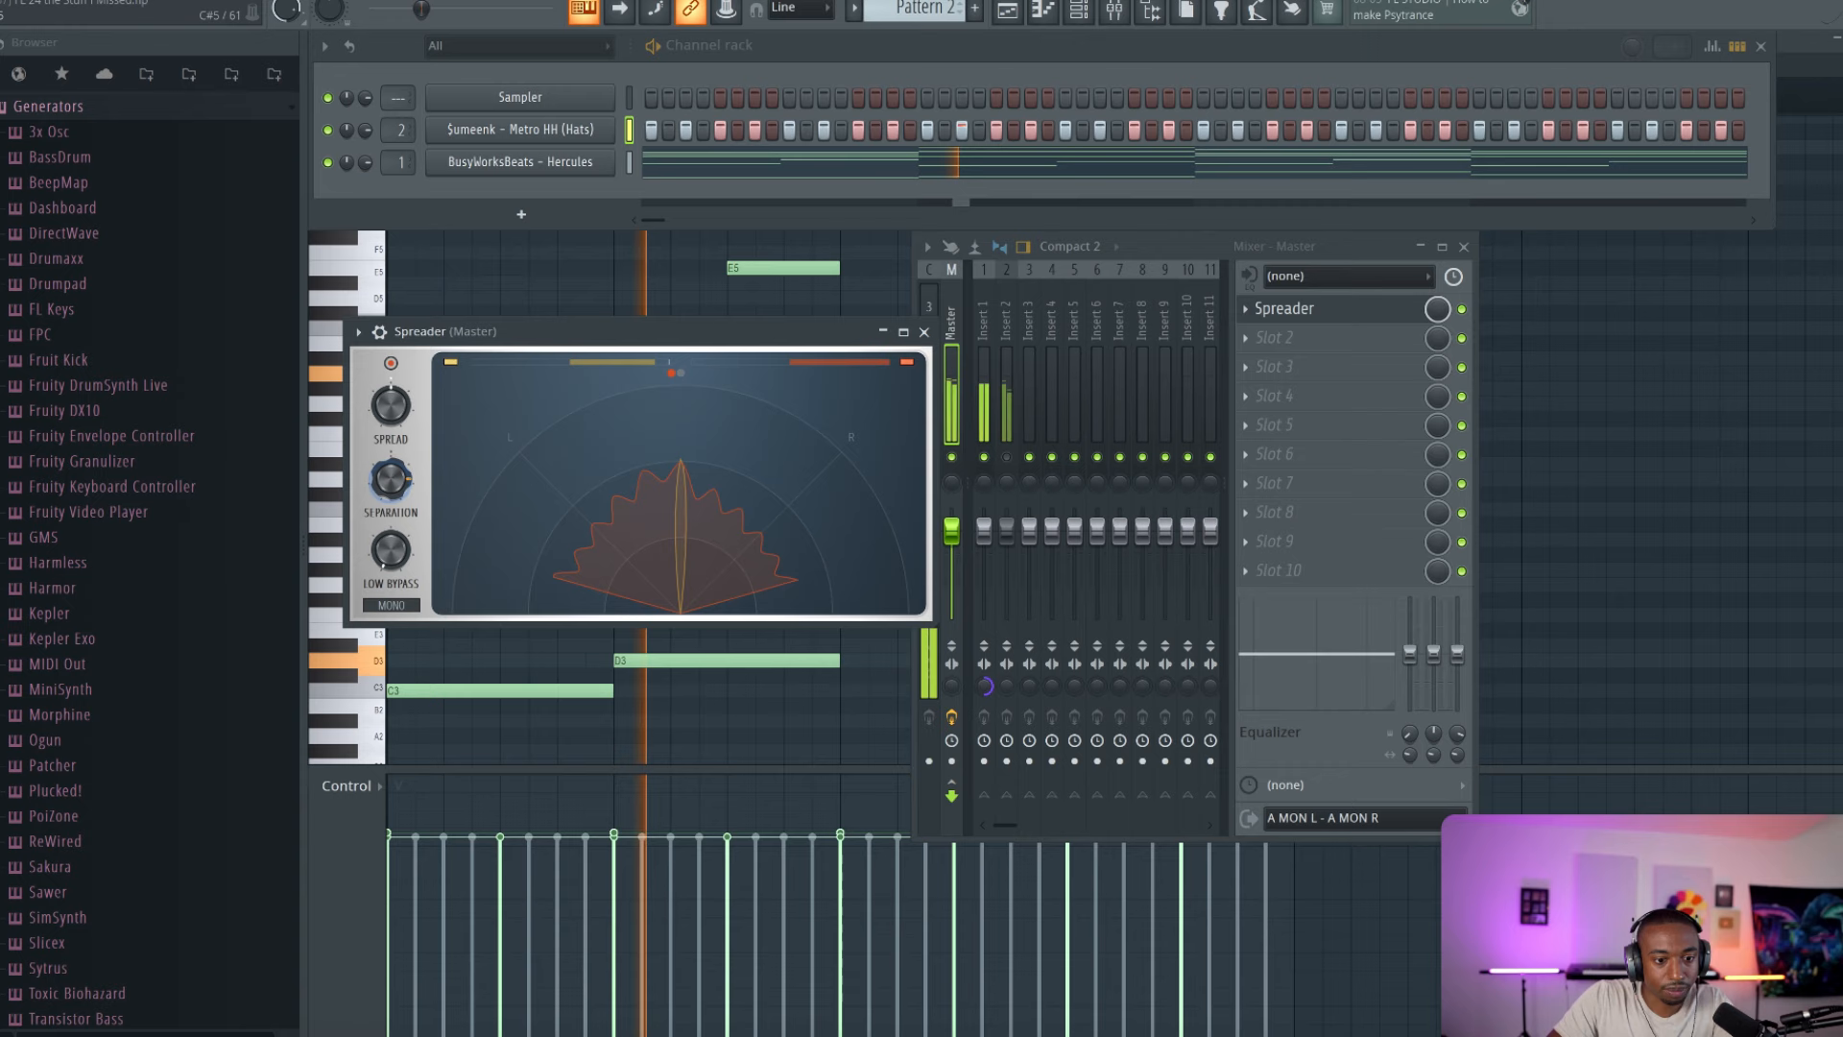
pyautogui.press('space')
pyautogui.rightClick(391, 477)
pyautogui.click(432, 500)
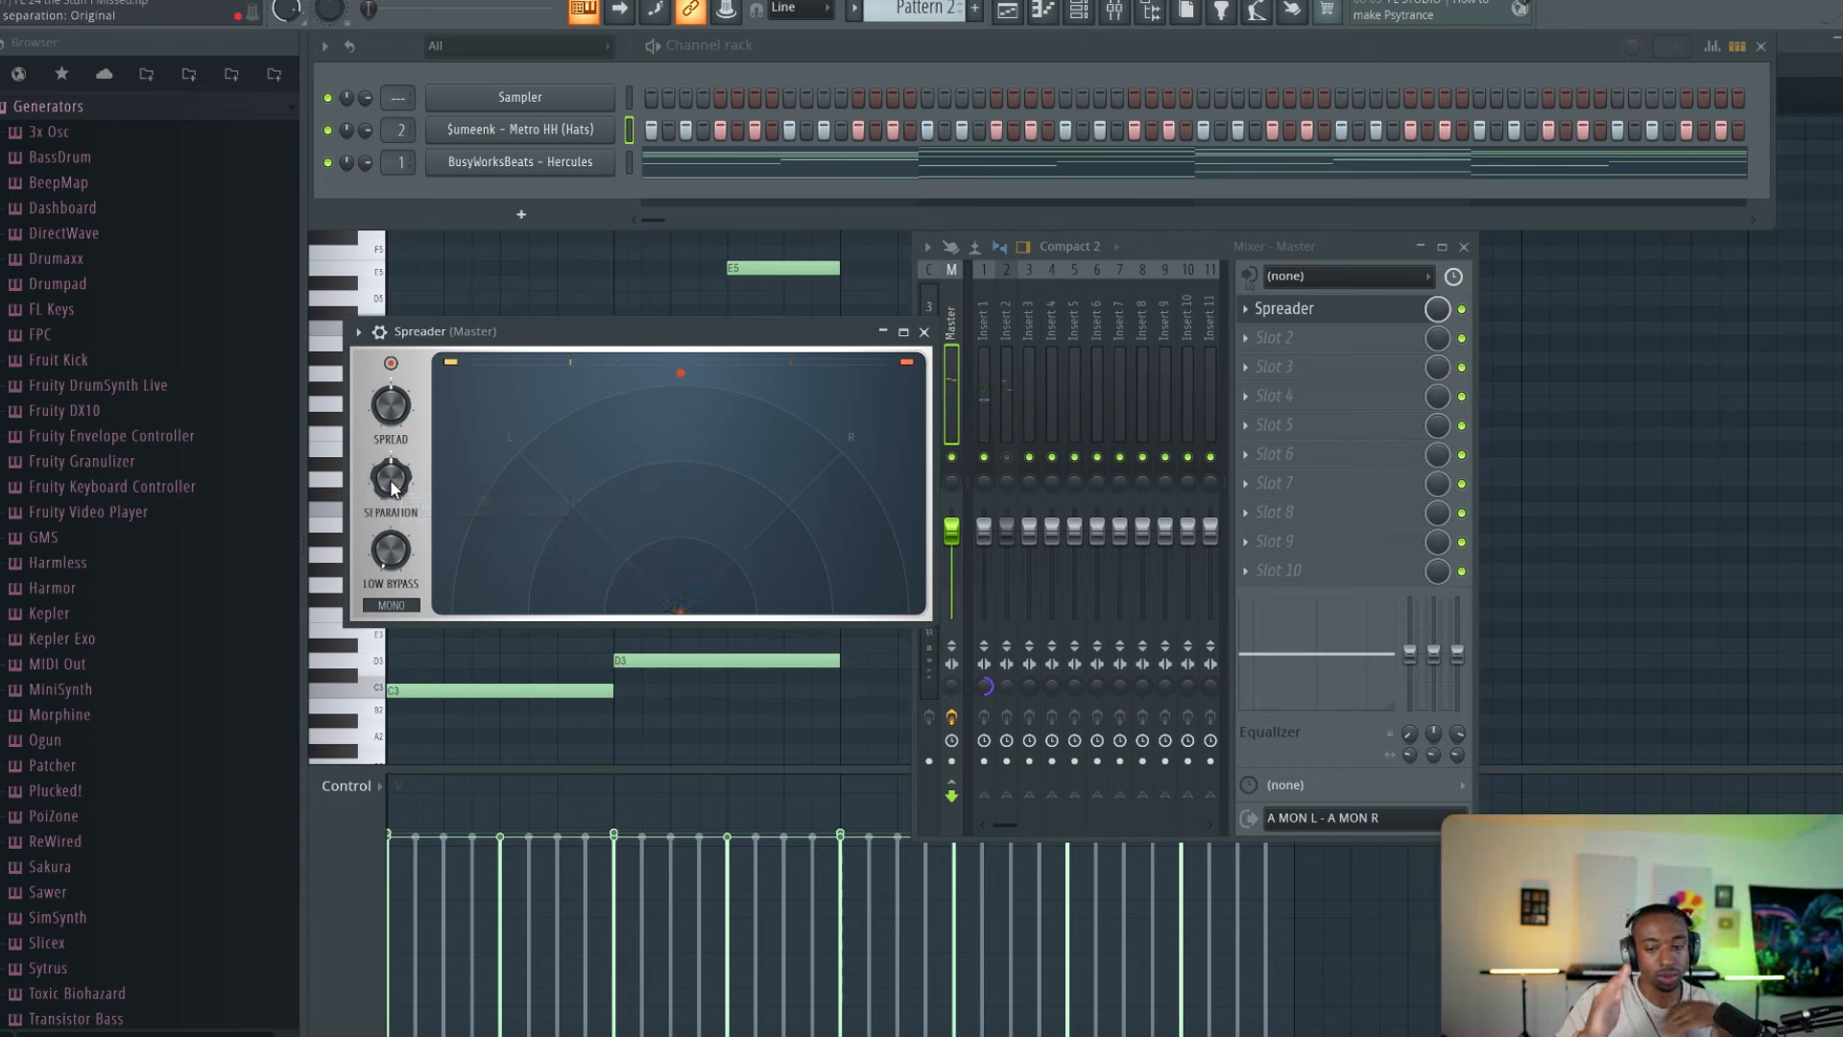
pyautogui.press('space')
pyautogui.moveTo(391, 481); pyautogui.dragTo(391, 371)
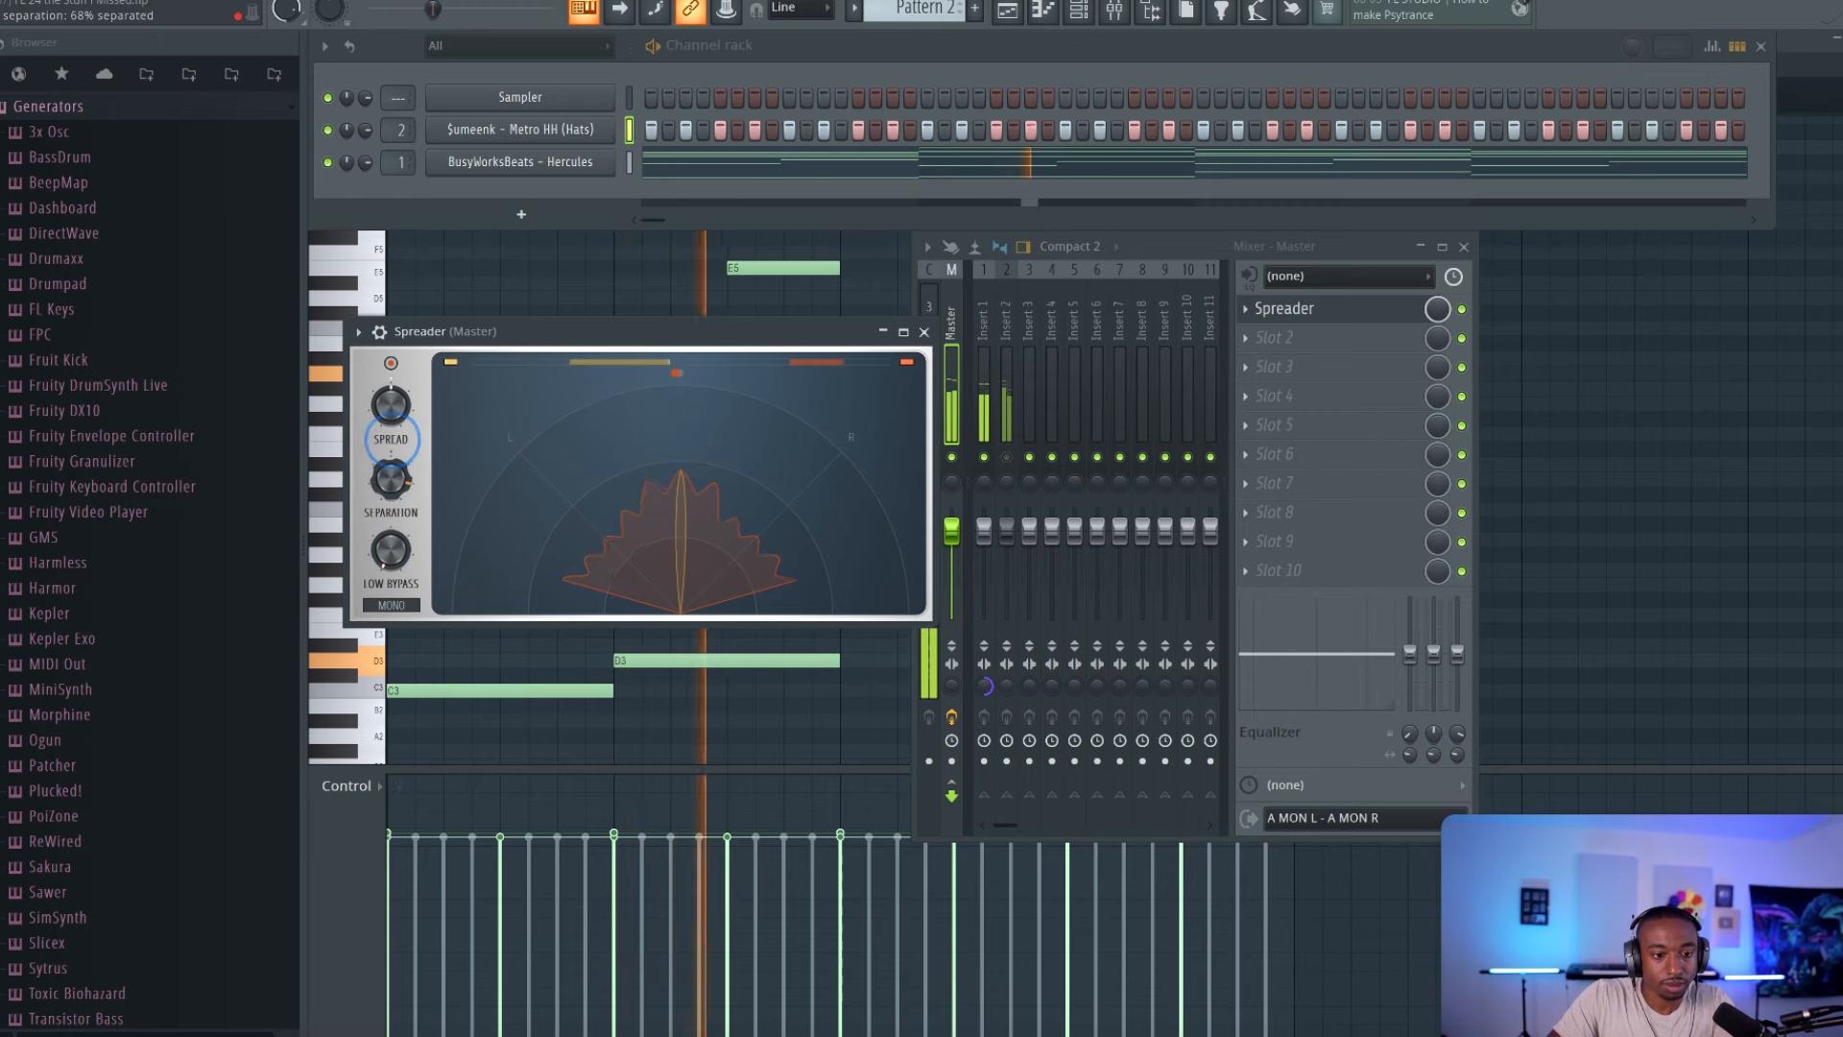
pyautogui.rightClick(393, 478)
pyautogui.click(432, 501)
pyautogui.press('space')
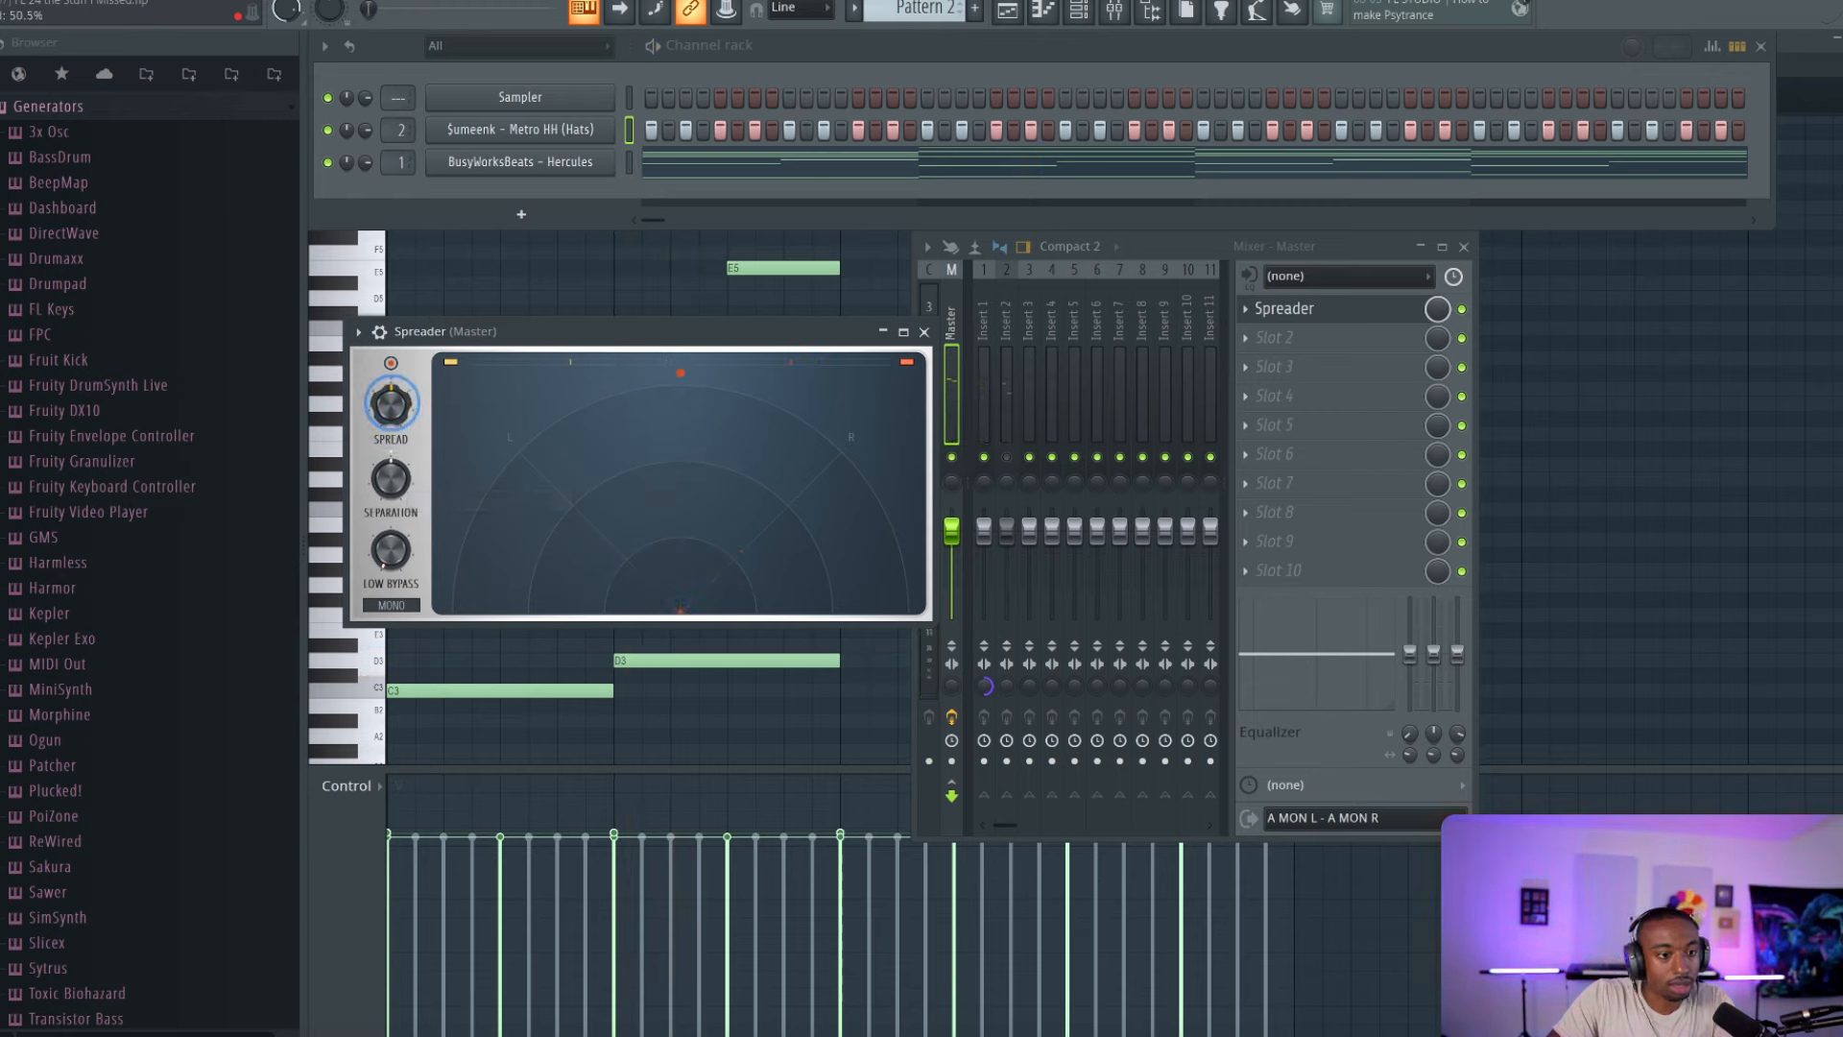
# Step: Audition the loop with the Spreader's Spread at 79.7% and at 69.3%, keeping Separation at its default
pyautogui.moveTo(393, 413); pyautogui.dragTo(416, 240)
pyautogui.press('space')
pyautogui.press('space')
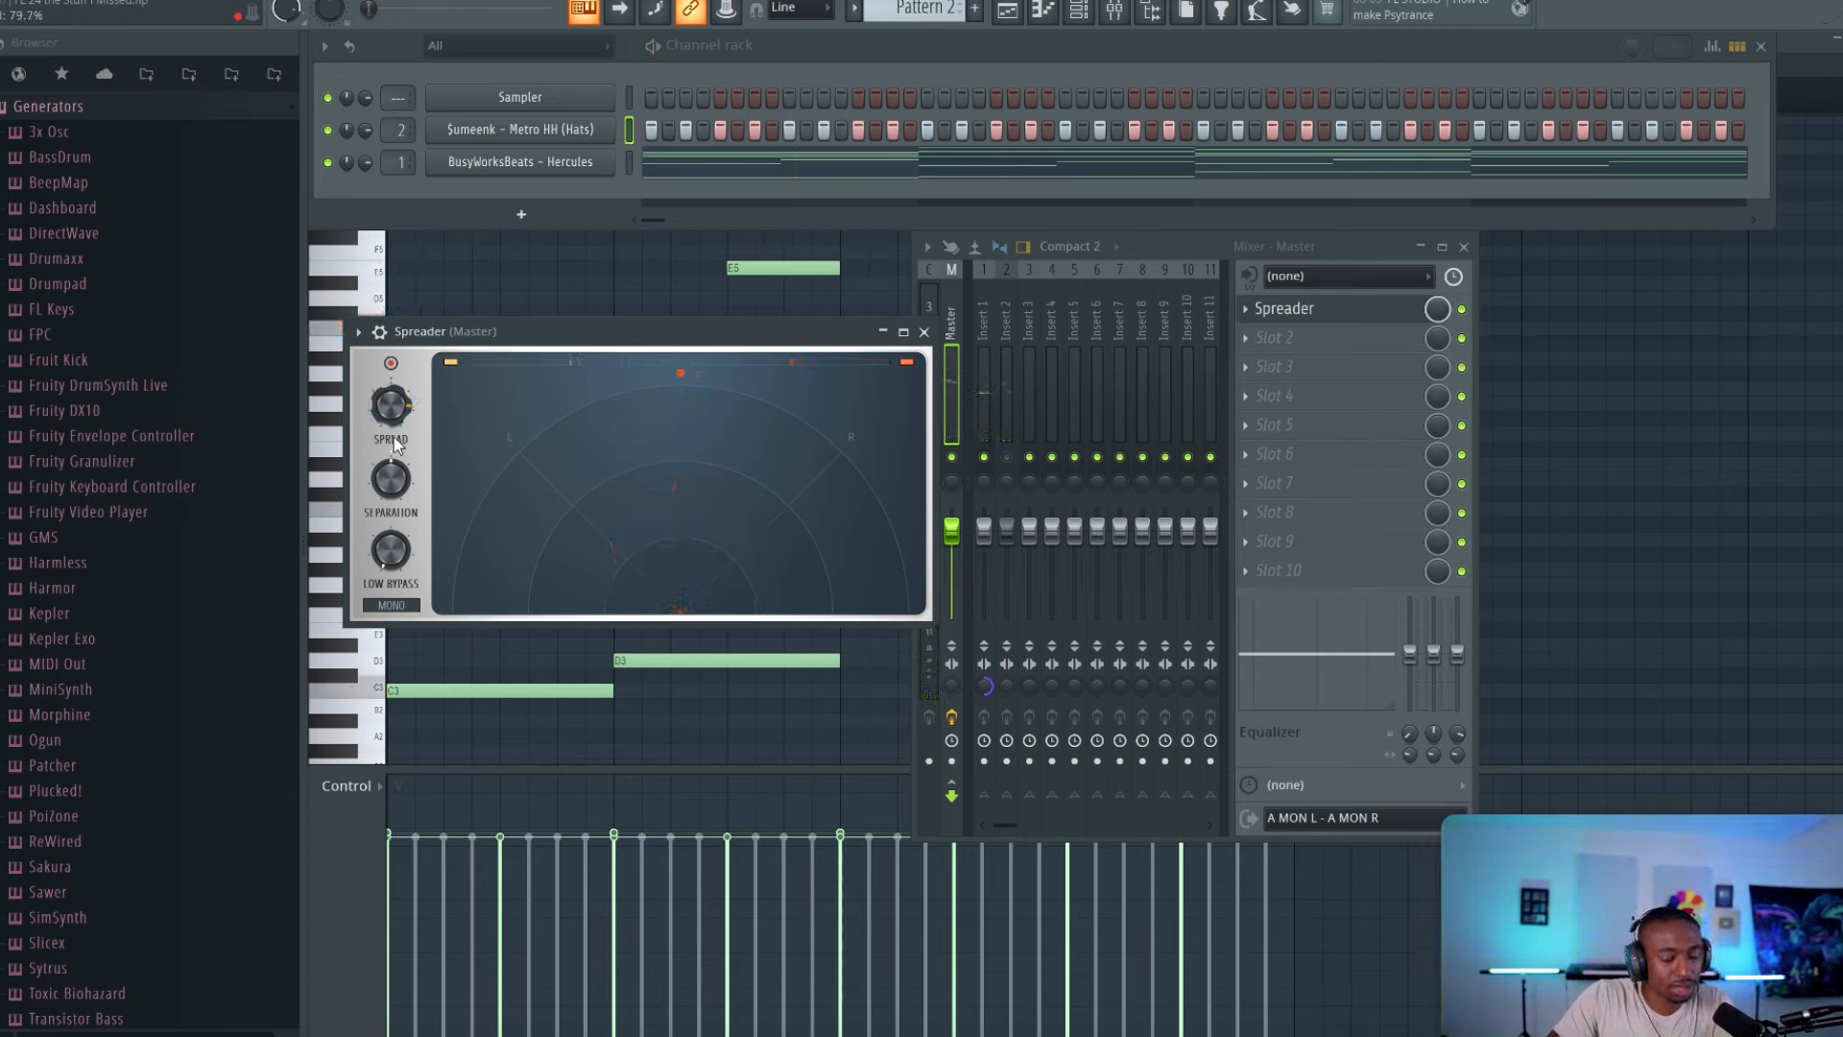
pyautogui.press('space')
pyautogui.moveTo(395, 410)
pyautogui.mouseDown()
pyautogui.moveTo(395, 364)
pyautogui.moveTo(390, 431)
pyautogui.moveTo(391, 363)
pyautogui.moveTo(386, 650)
pyautogui.moveTo(382, 425)
pyautogui.moveTo(393, 441)
pyautogui.mouseUp()
pyautogui.rightClick(395, 478)
pyautogui.click(411, 497)
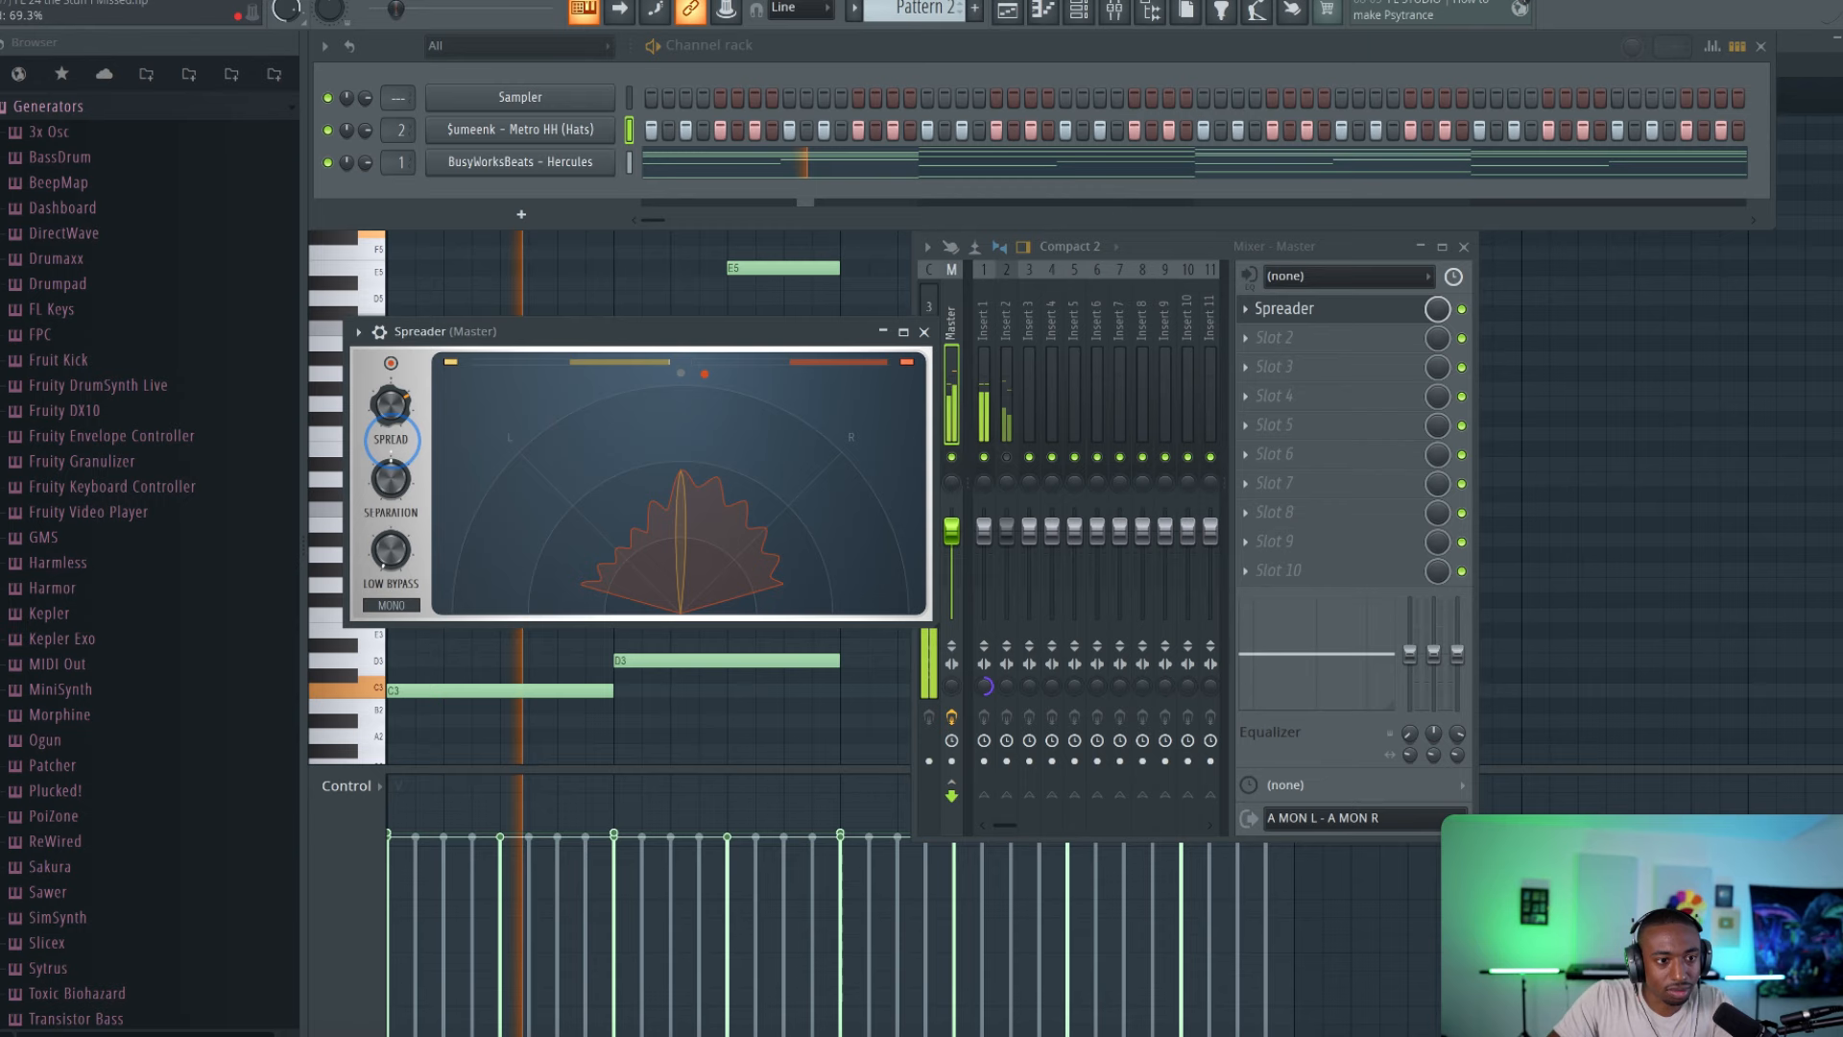
# Step: Stop playback and reset the Spreader's Spread and Separation controls to their defaults
pyautogui.press('space')
pyautogui.rightClick(397, 404)
pyautogui.click(412, 426)
pyautogui.rightClick(396, 477)
pyautogui.click(413, 498)
pyautogui.rightClick(397, 477)
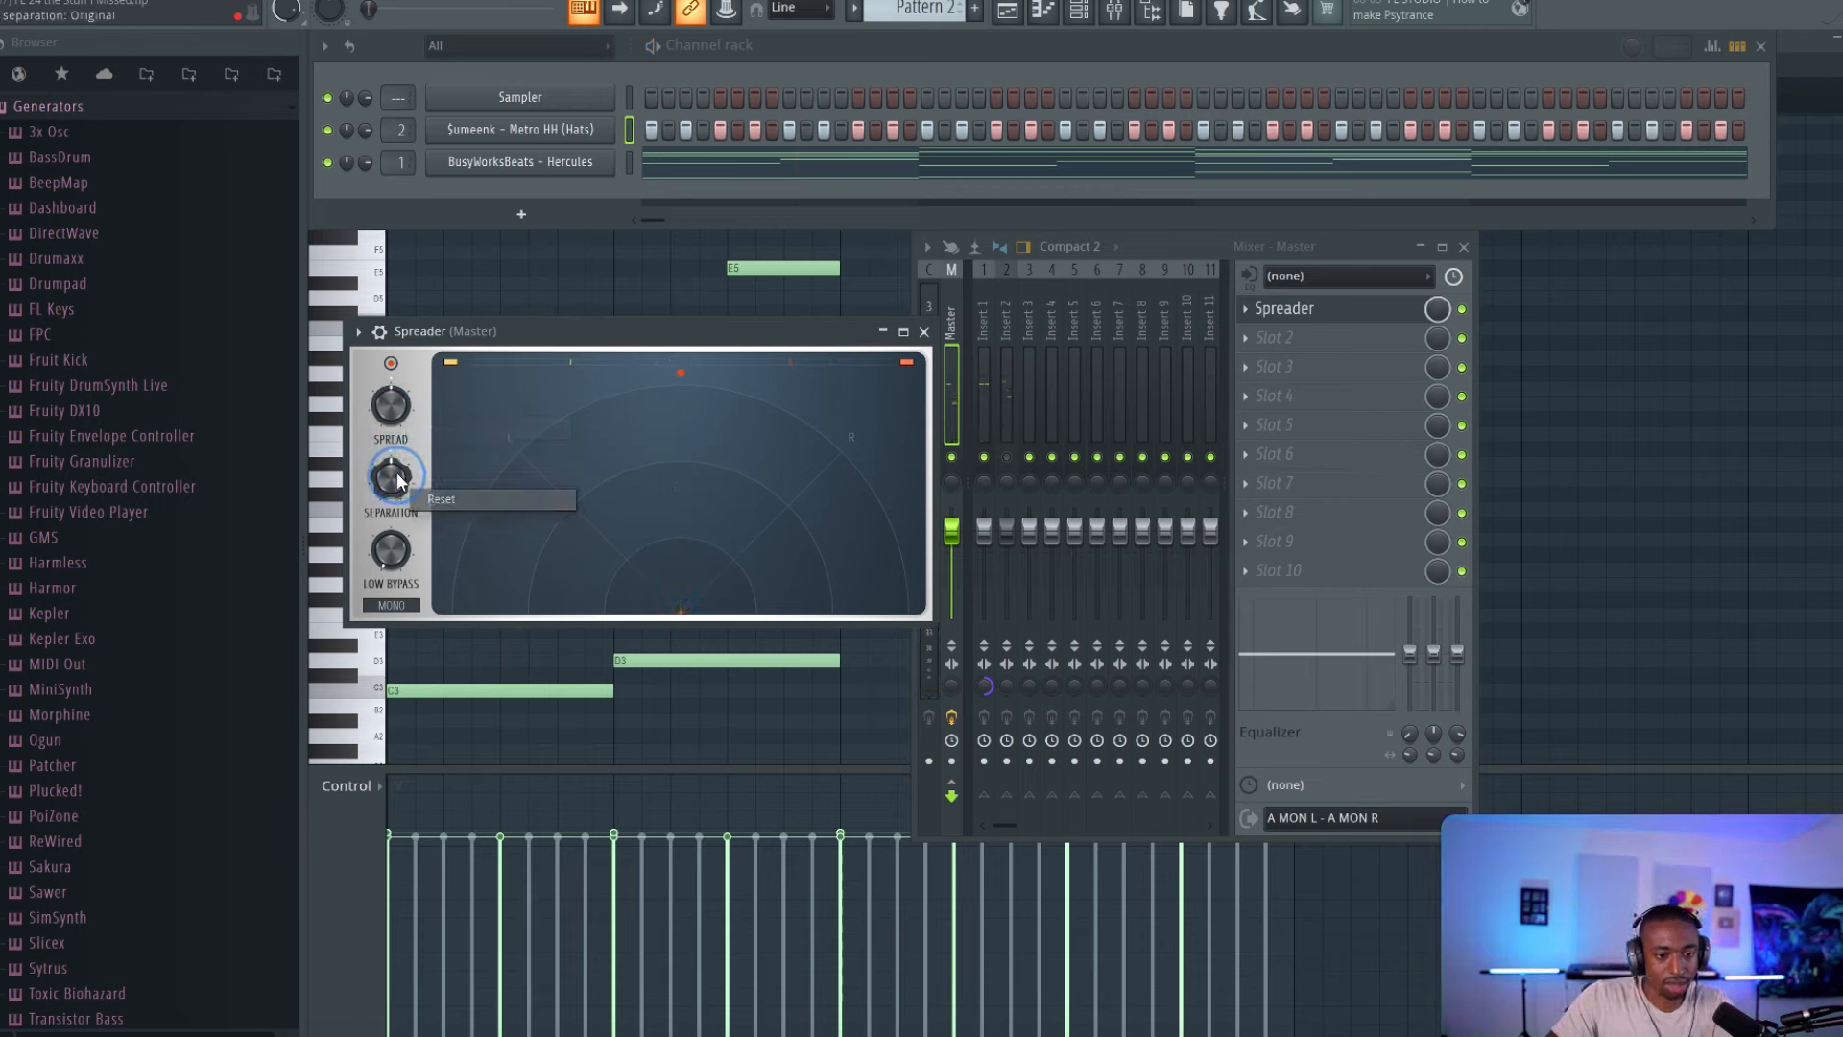
pyautogui.click(413, 498)
# Step: Audition the loop with the Spreader's Separation at 47% separated, stop playback, and close the effect's window
pyautogui.press('space')
pyautogui.moveTo(395, 477); pyautogui.dragTo(466, 352)
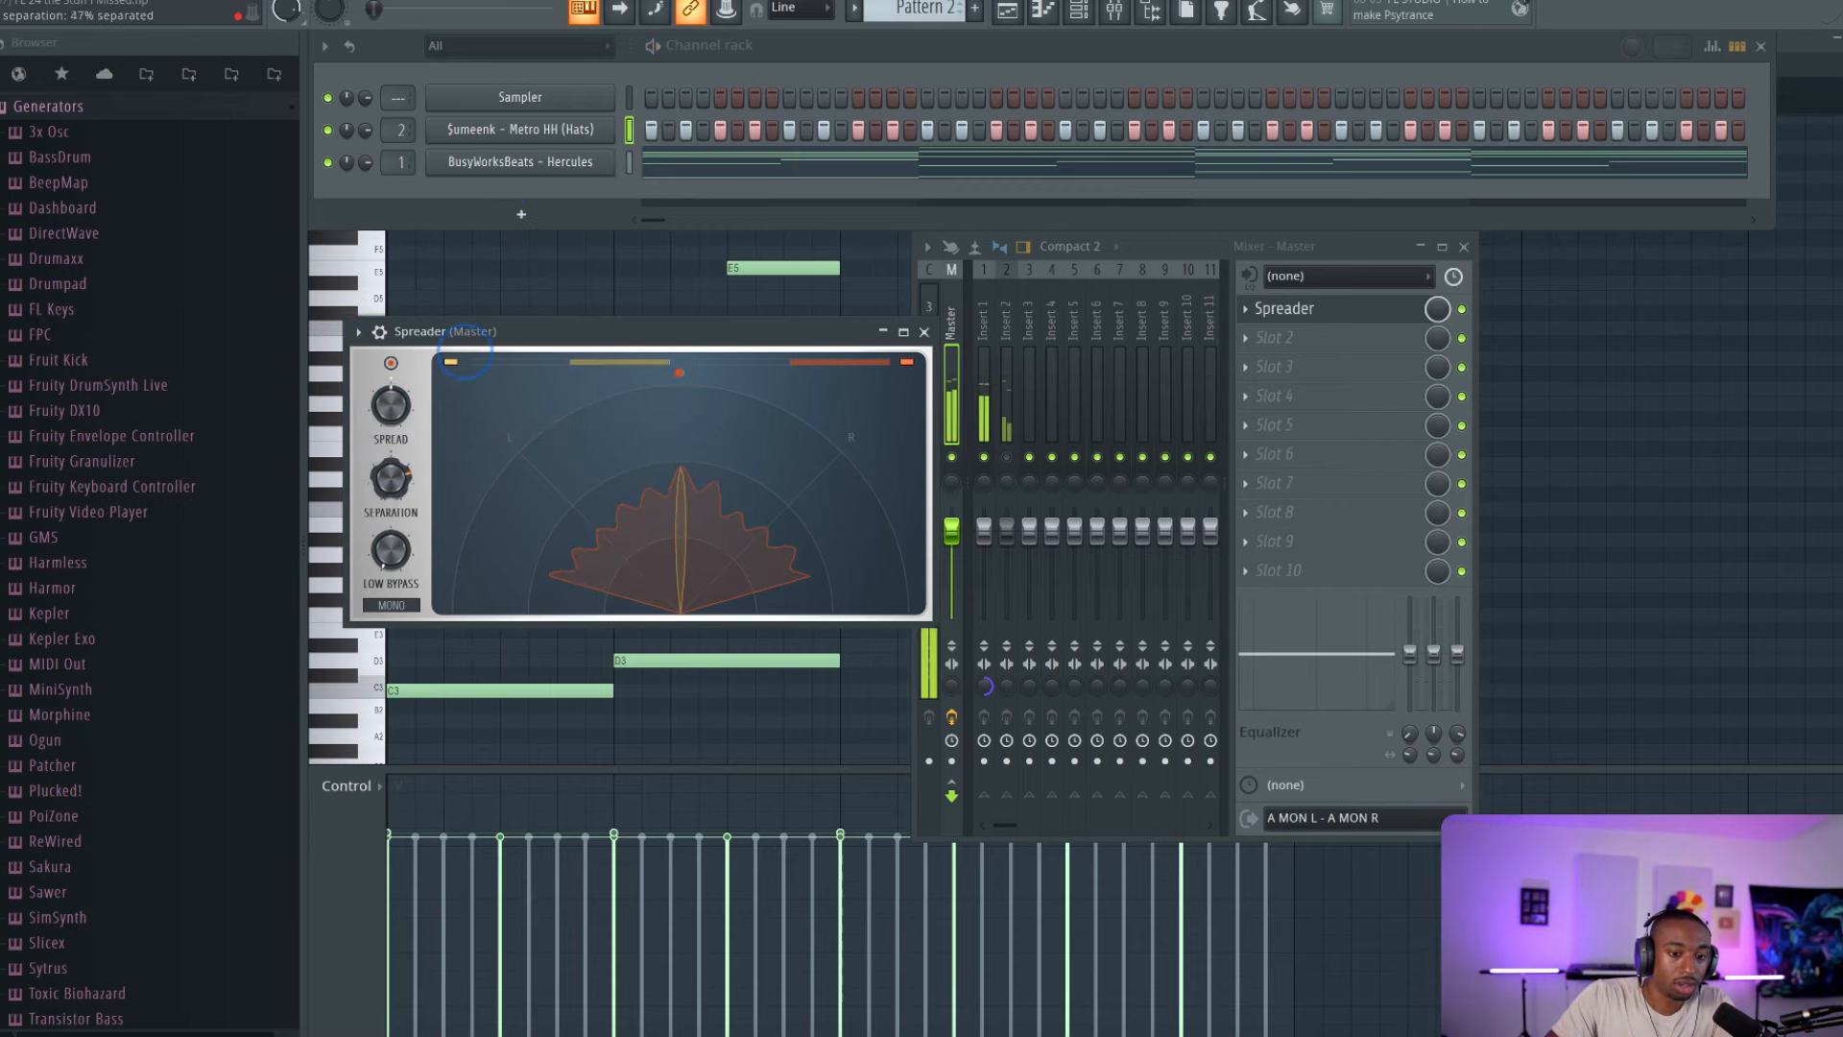
pyautogui.press('space')
pyautogui.click(925, 332)
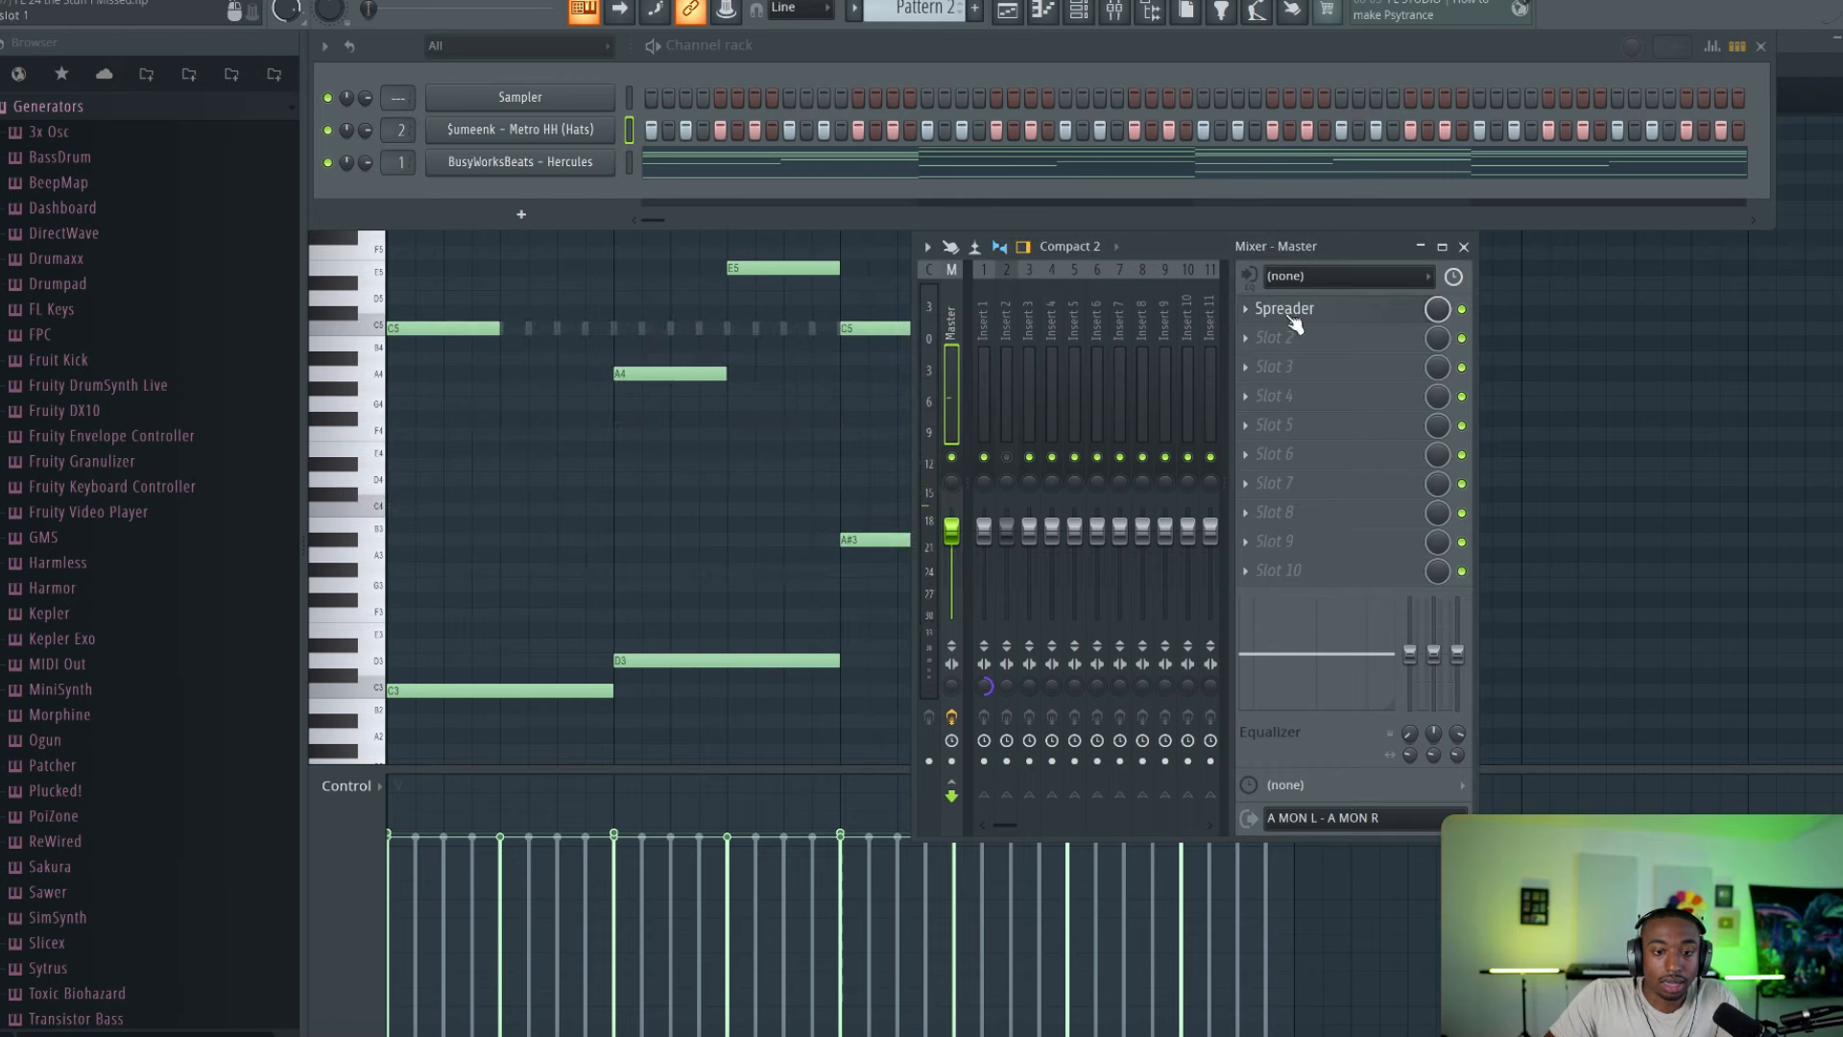
# Step: Delete the Spreader effect from the master track's first slot and confirm the removal
pyautogui.rightClick(1295, 325)
pyautogui.click(1244, 372)
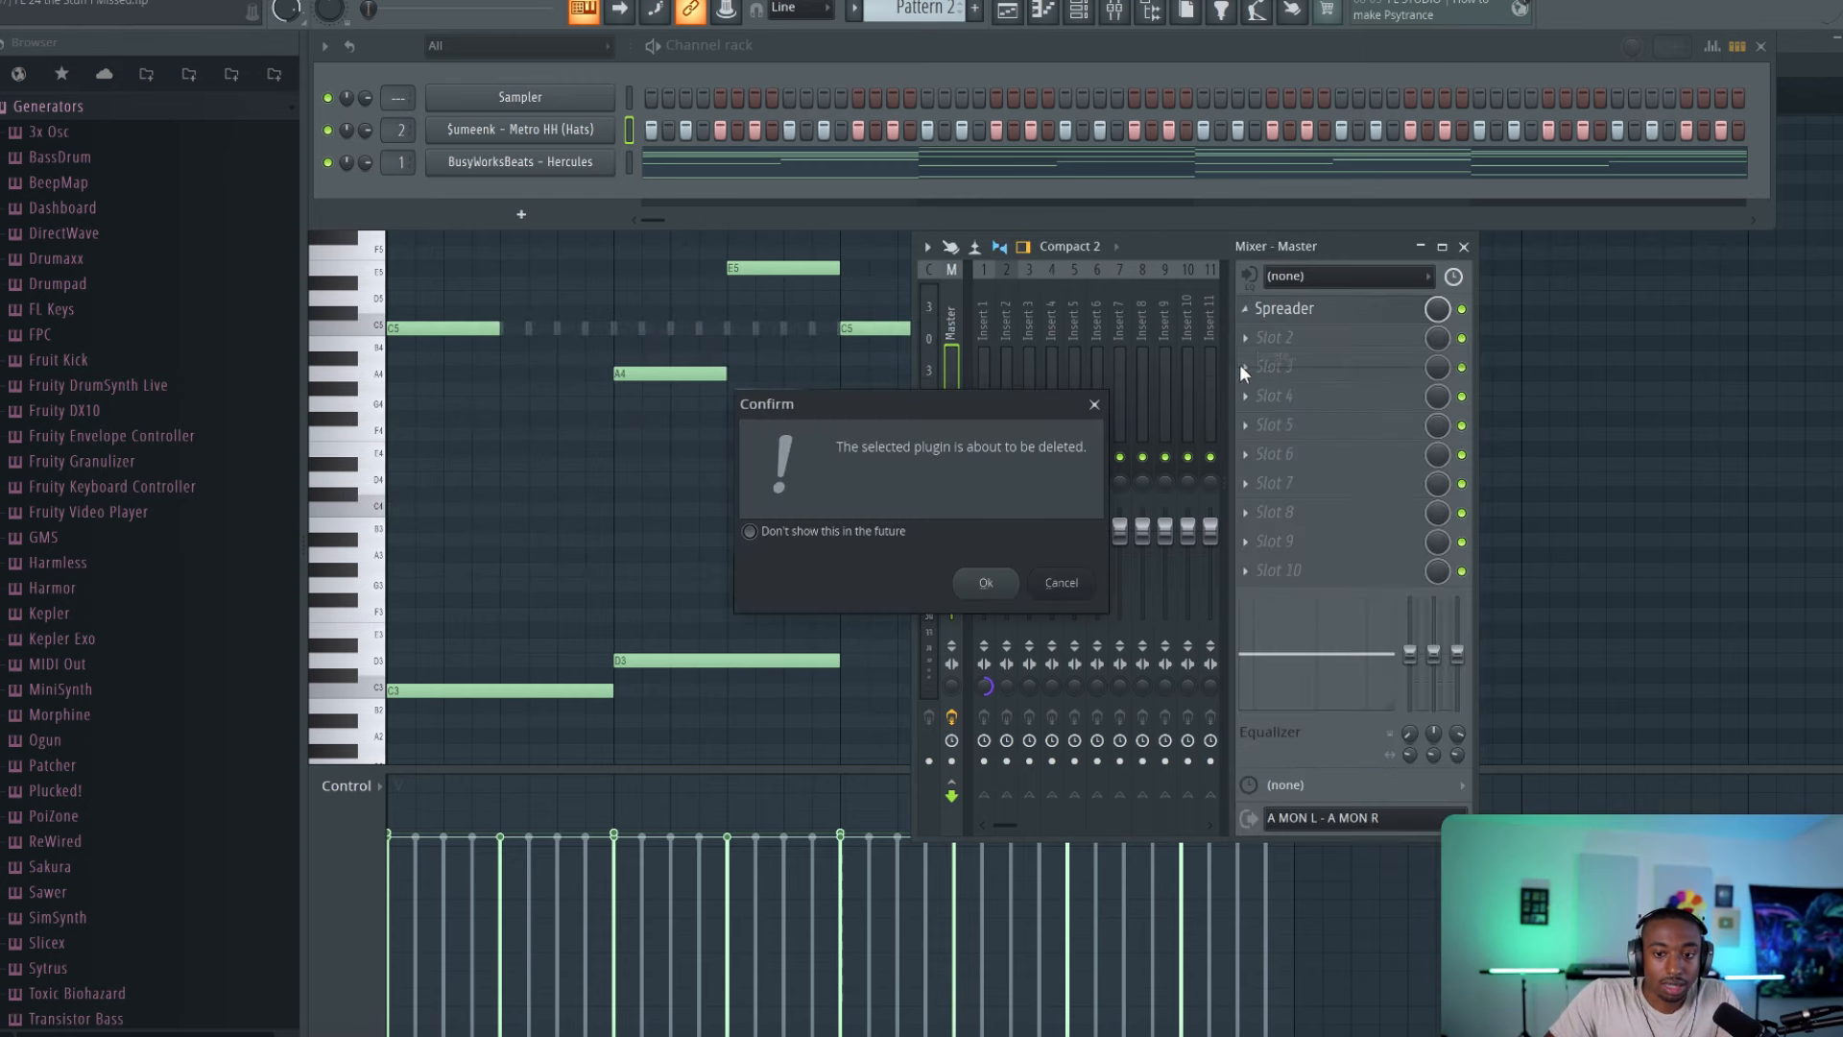
pyautogui.click(994, 584)
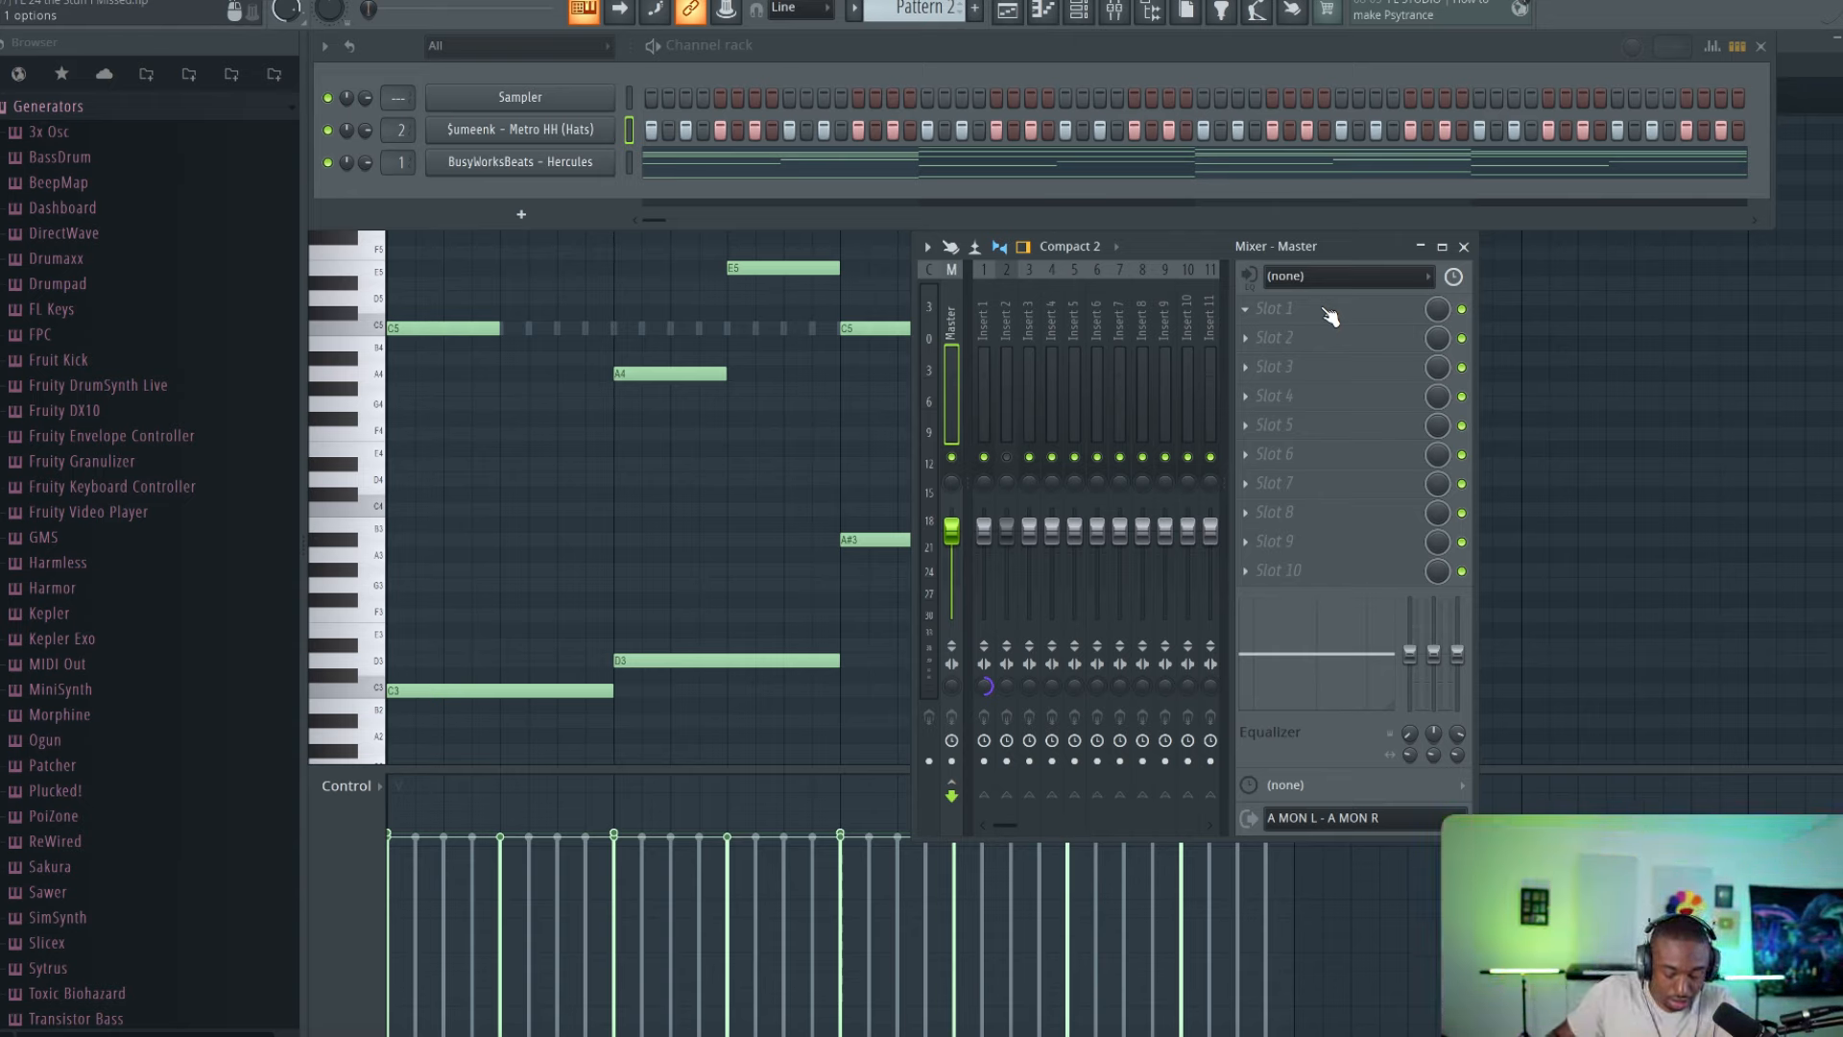
# Step: Select mixer track Insert 3 and open its audio input choices
pyautogui.click(1025, 329)
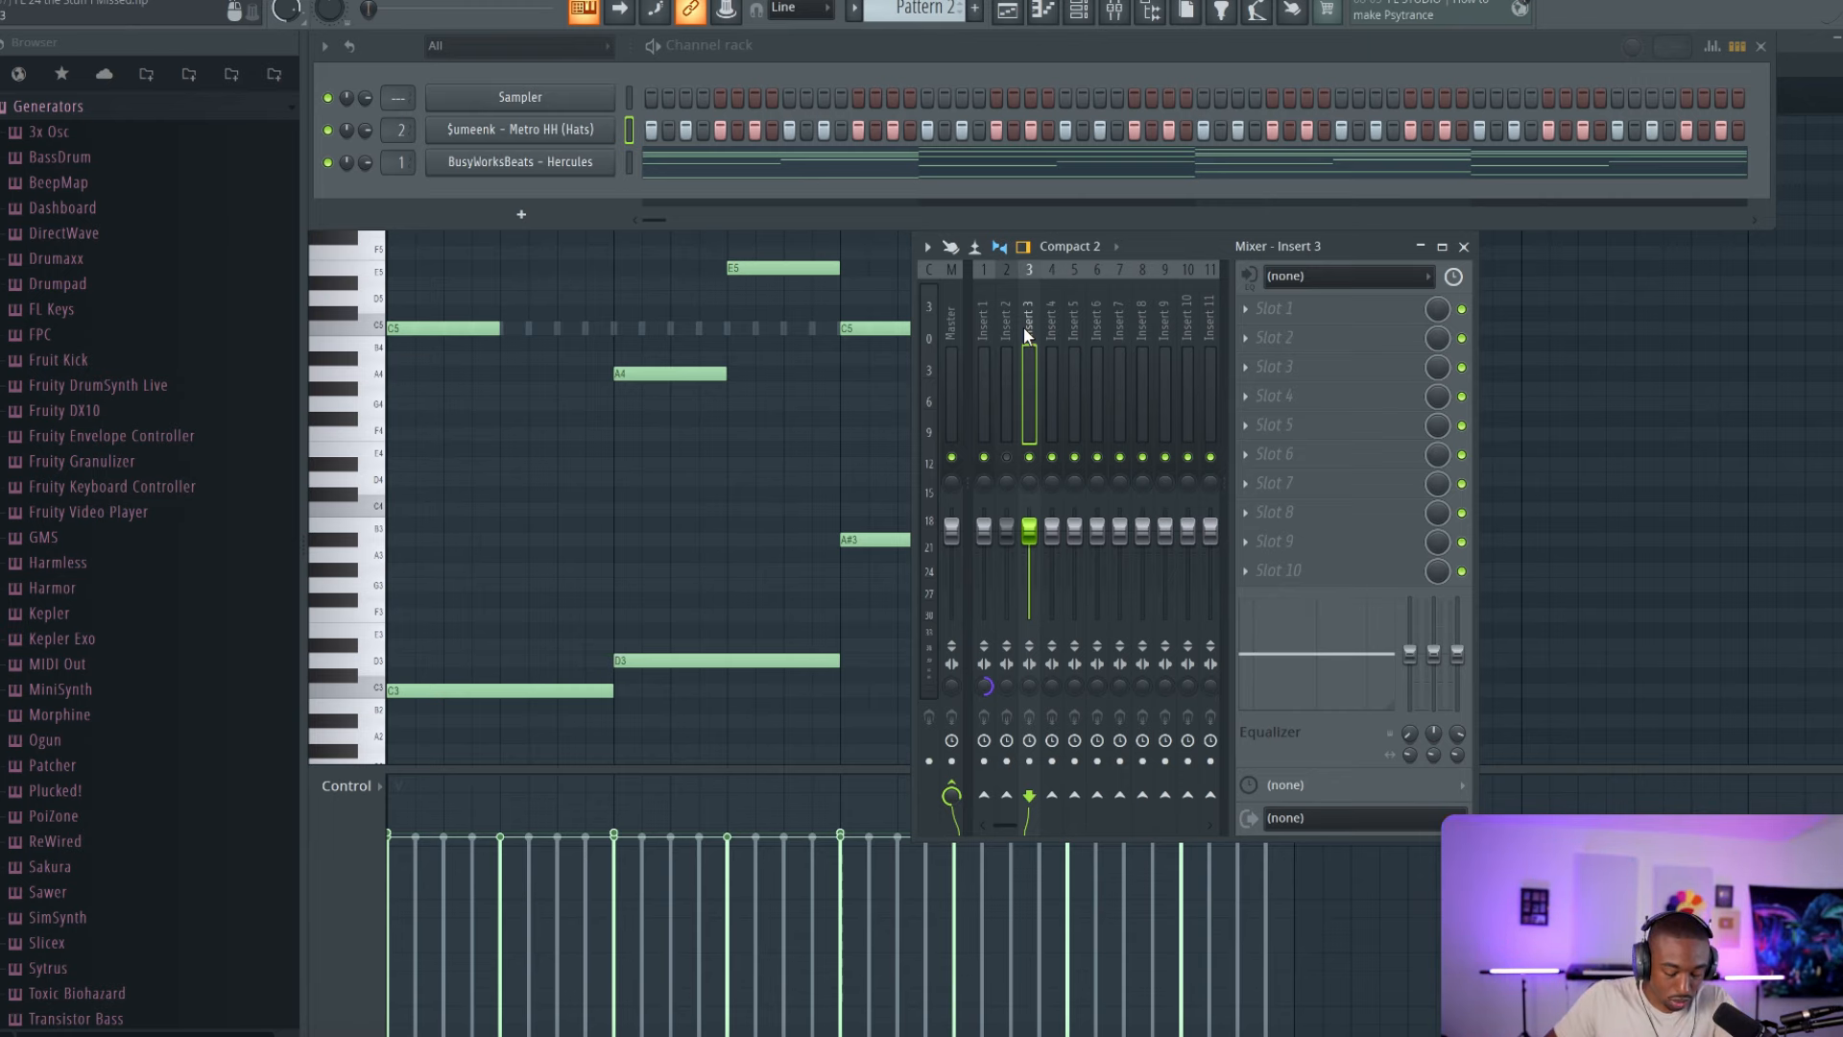
pyautogui.click(1296, 277)
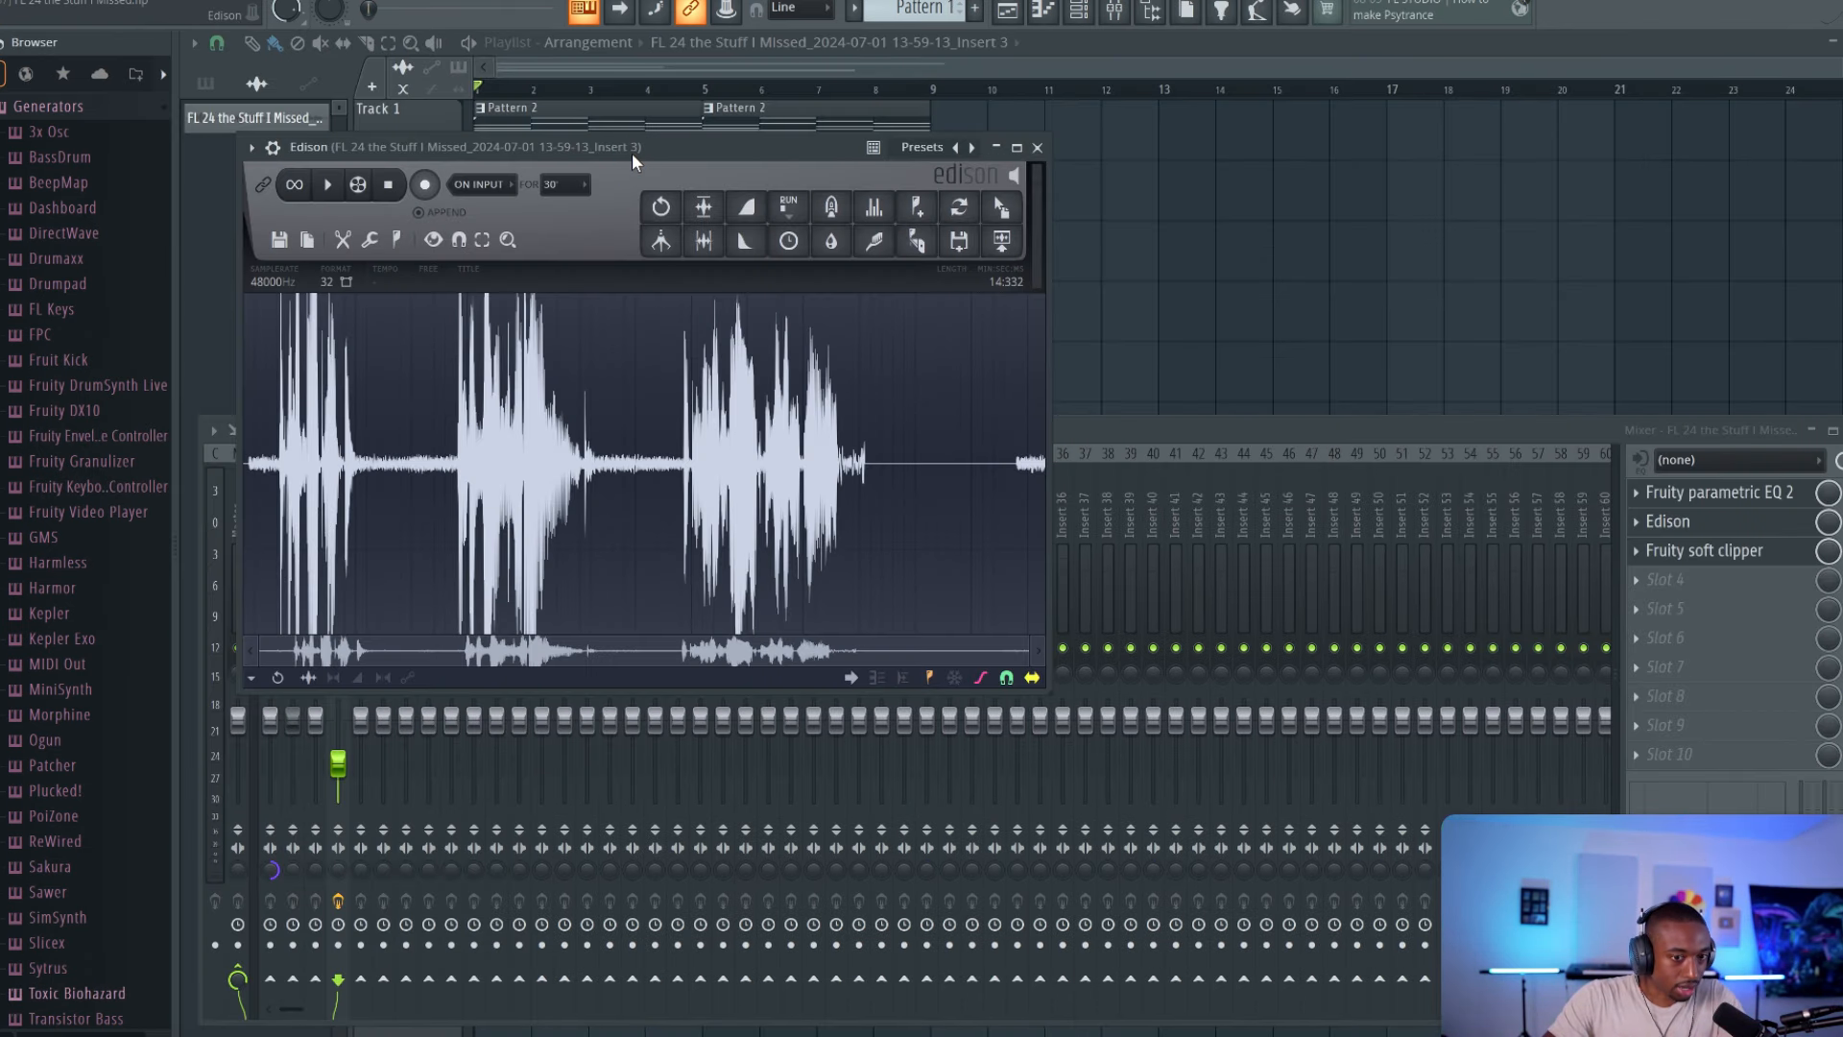
# Step: Open Edison's Clean up (denoise) tool for the Insert 3 recording and try to enable the Declipper
pyautogui.click(377, 242)
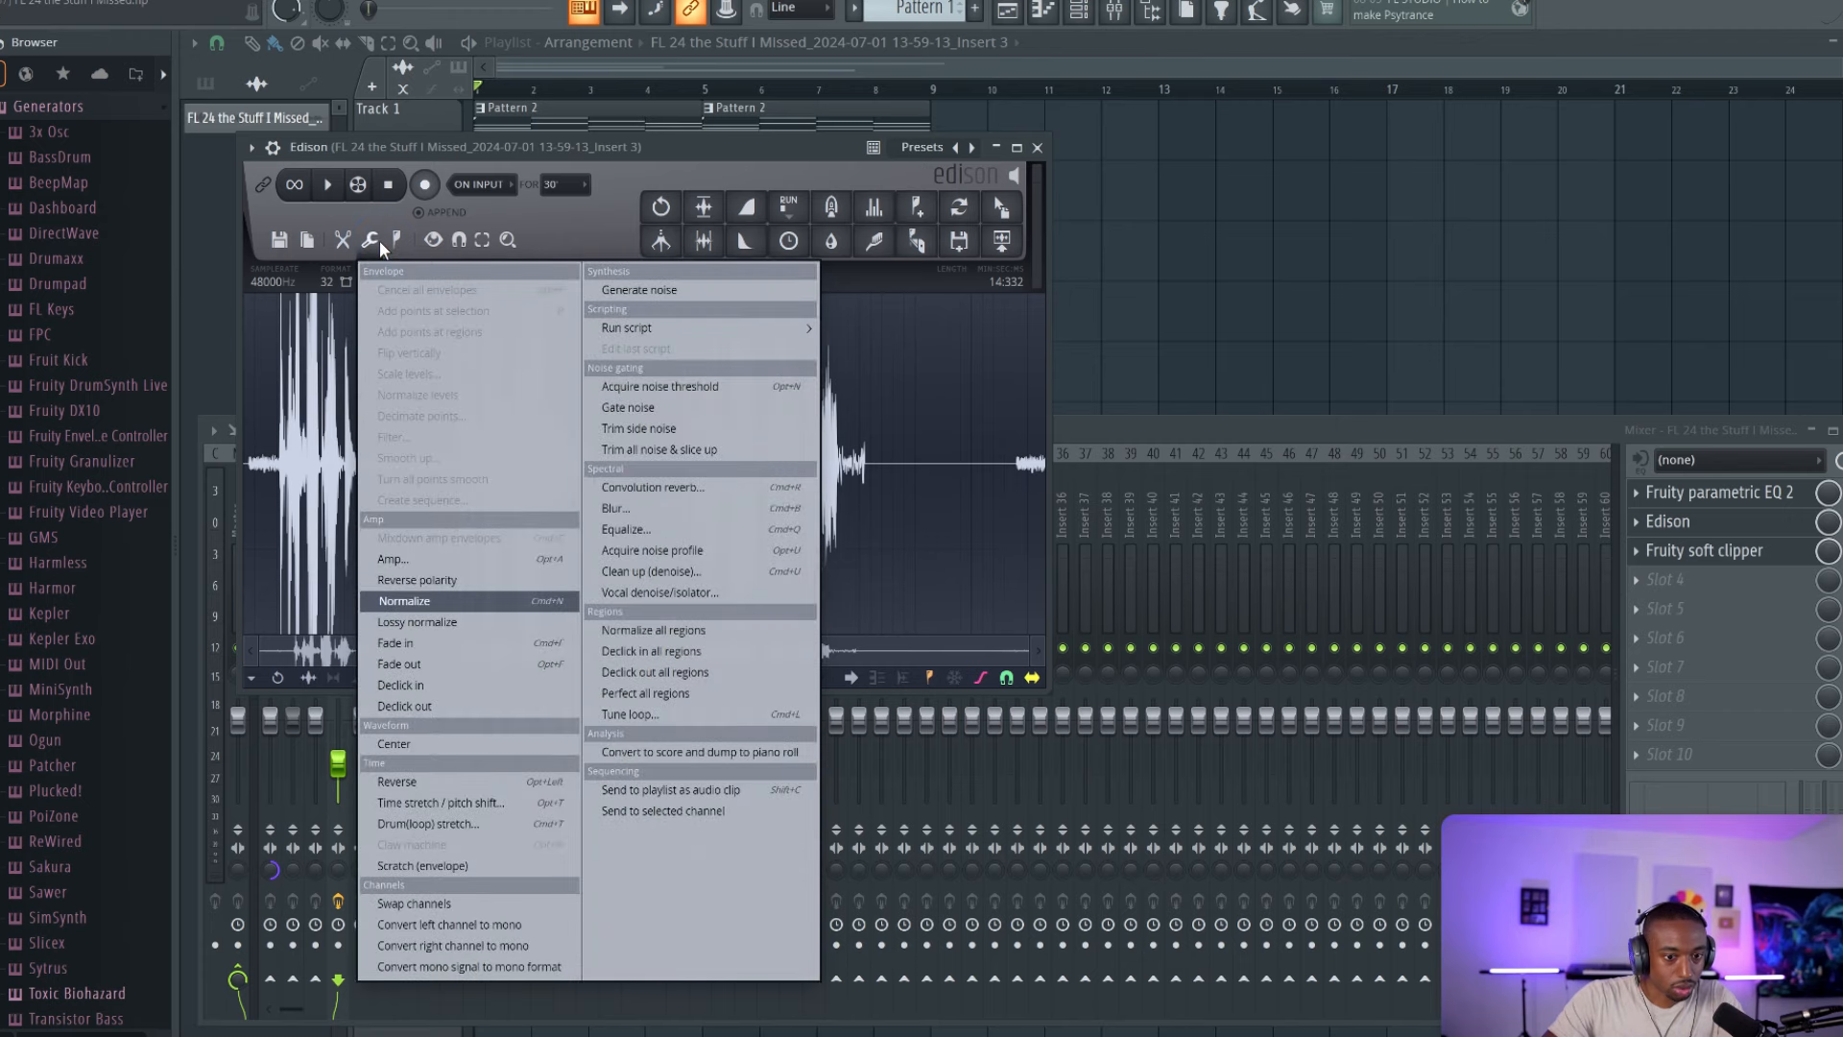
pyautogui.click(646, 573)
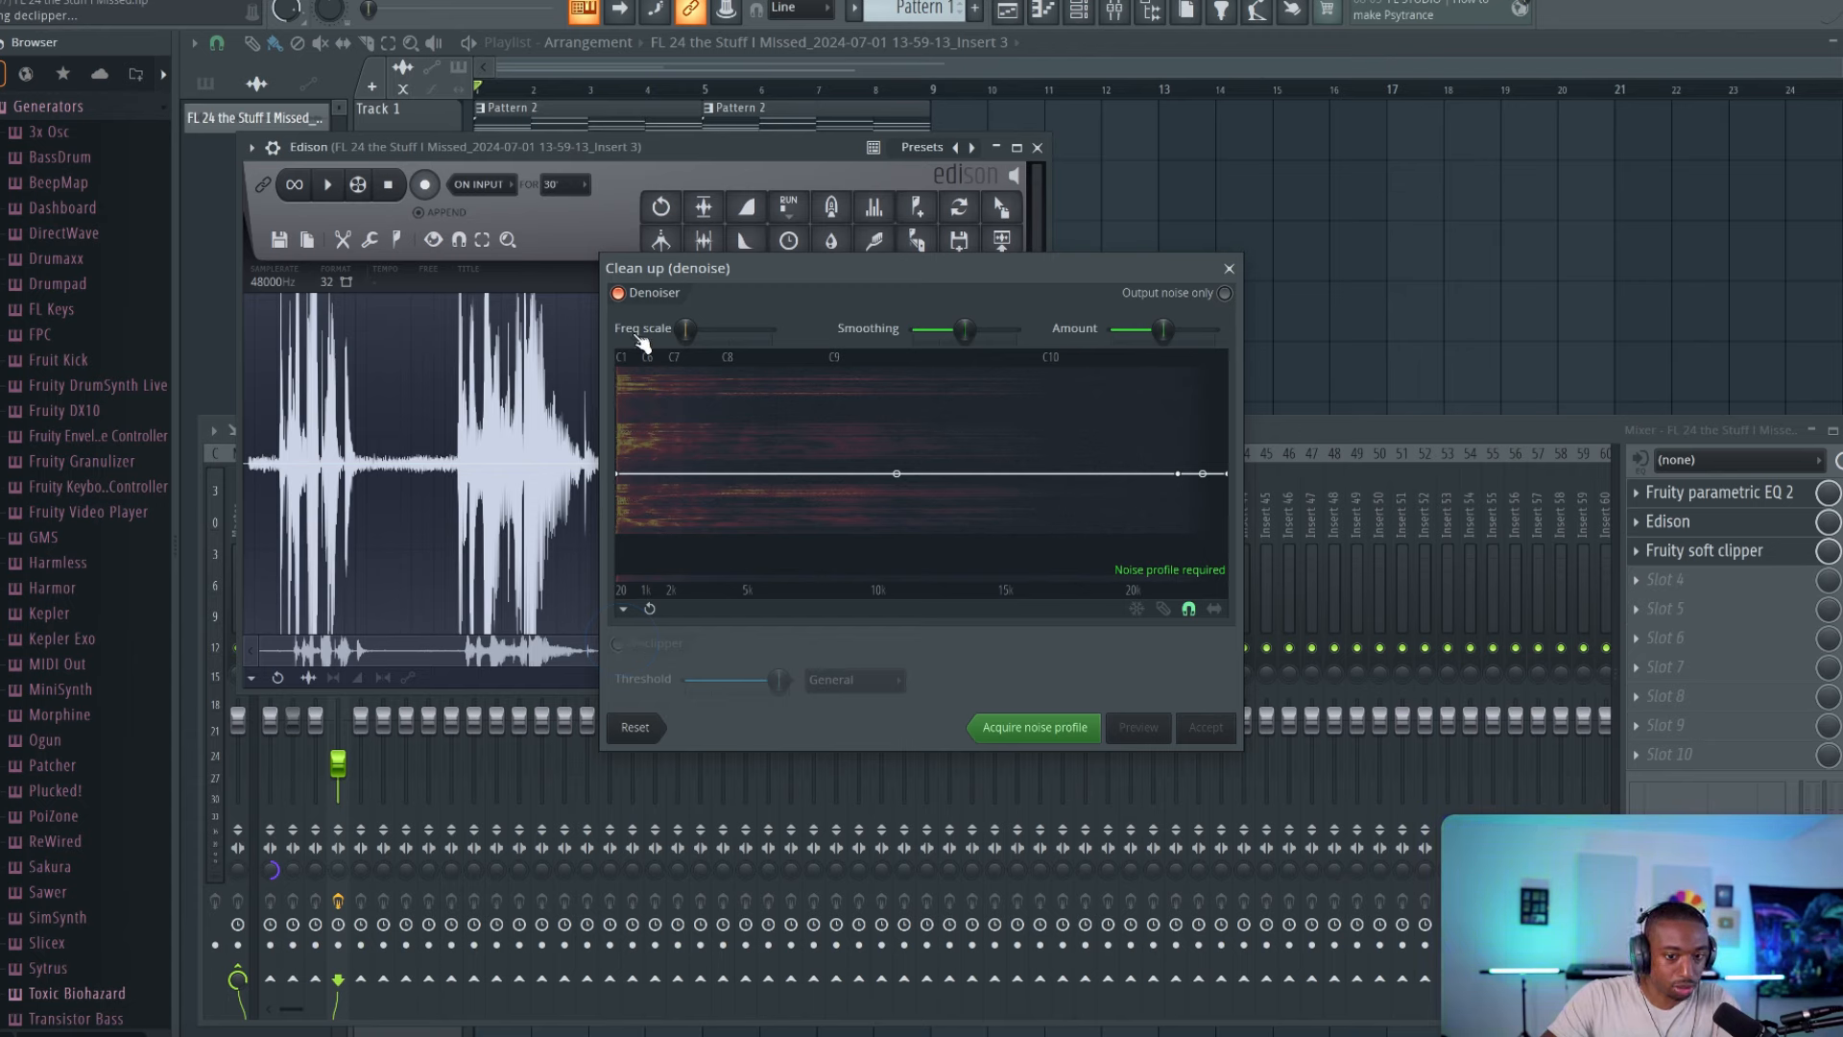
pyautogui.click(620, 647)
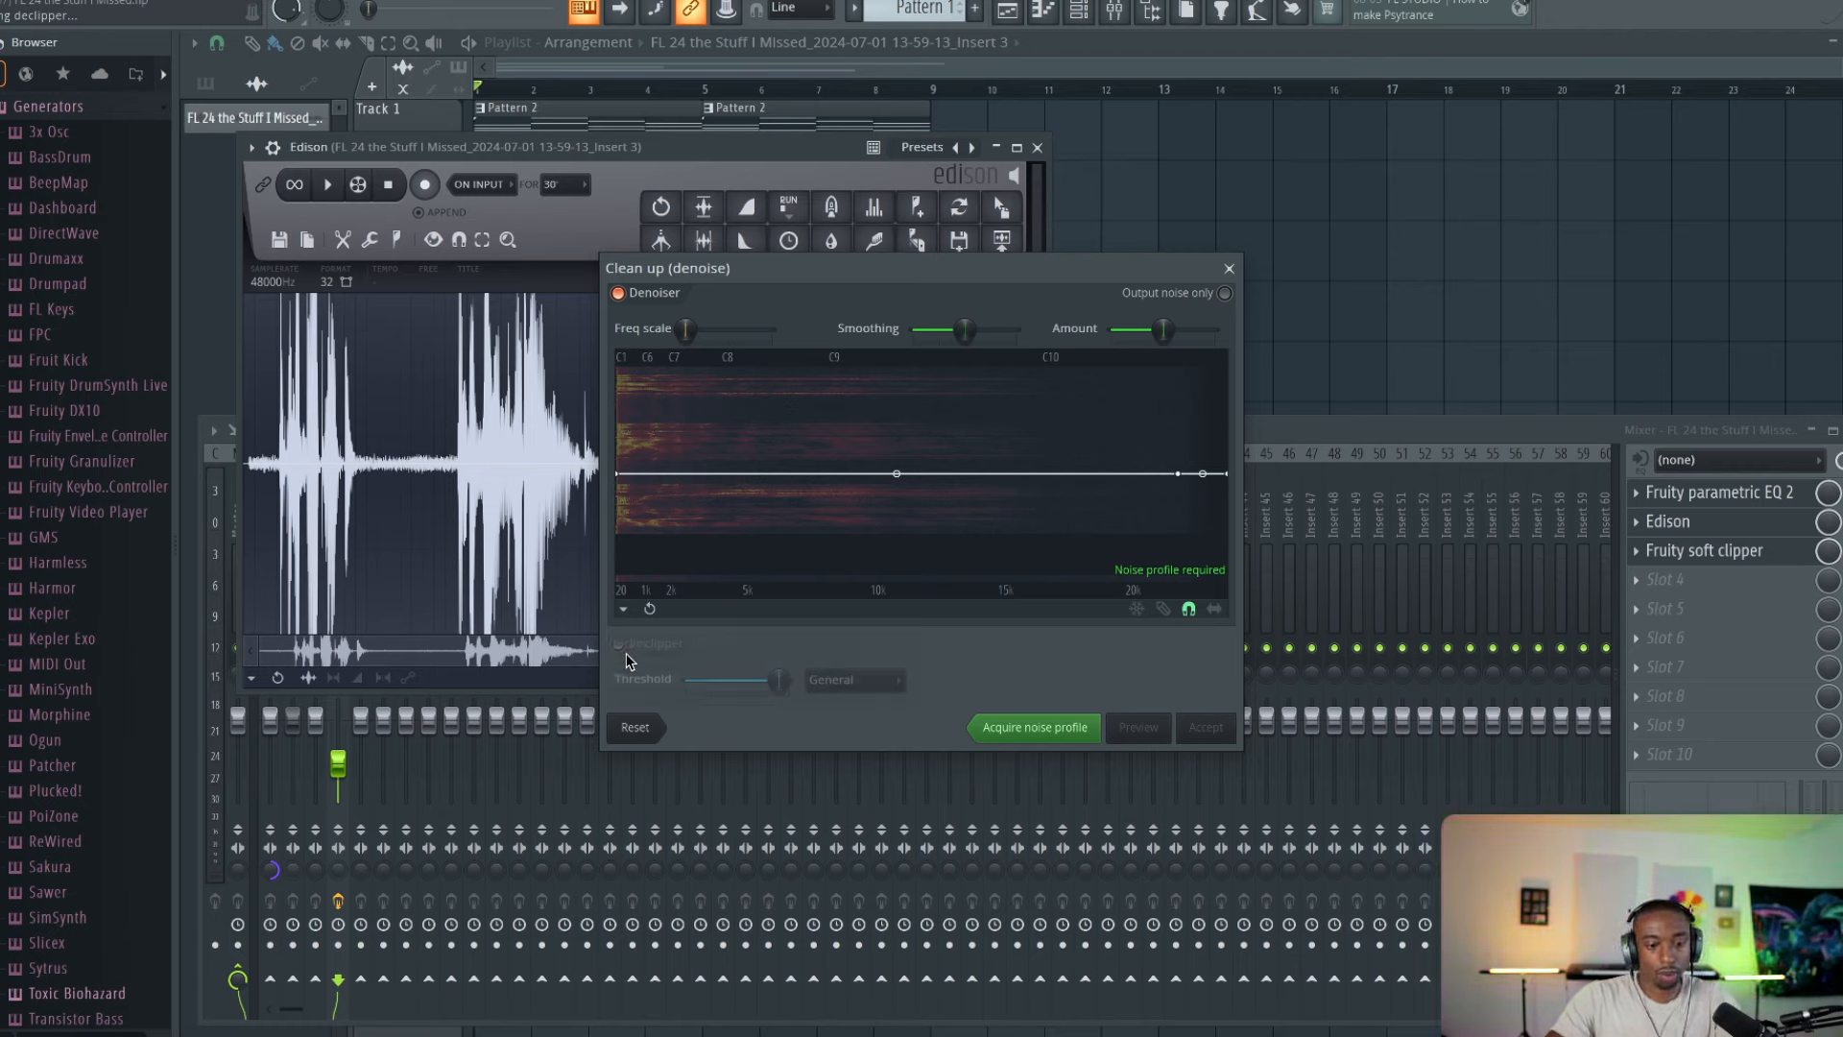
pyautogui.click(1008, 569)
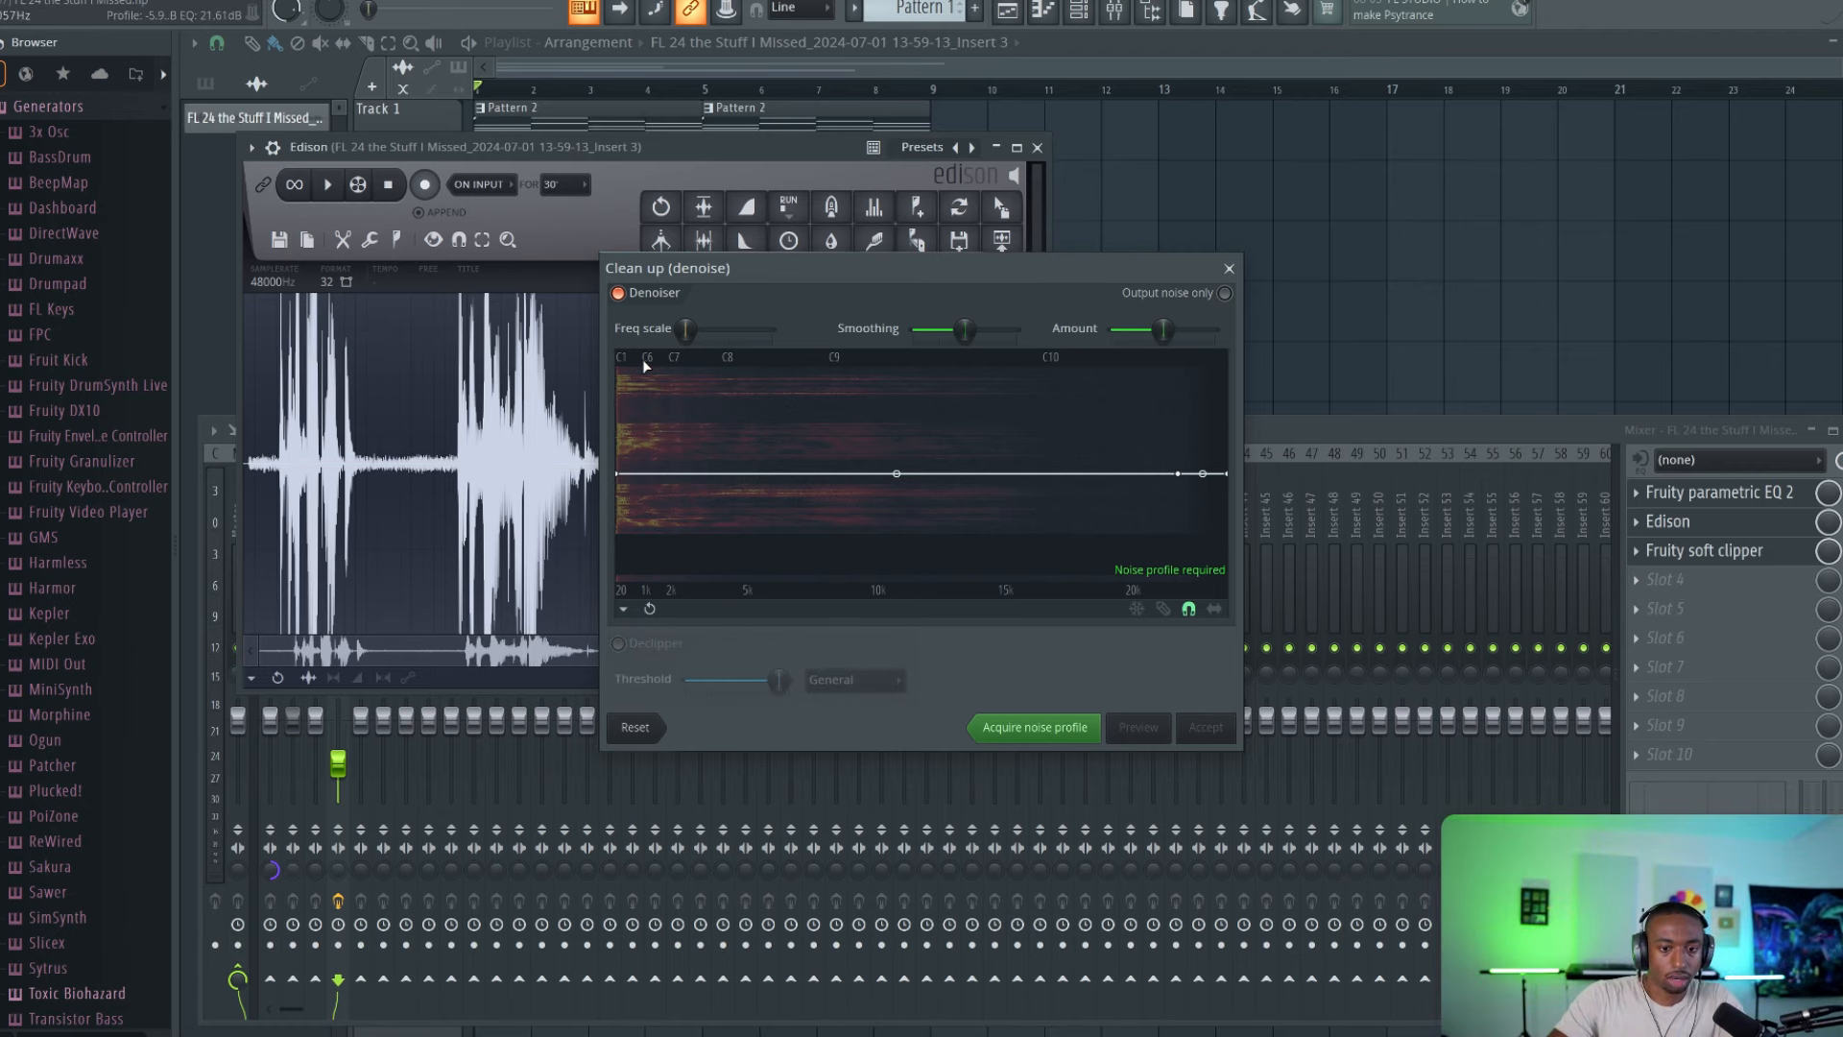
pyautogui.click(619, 645)
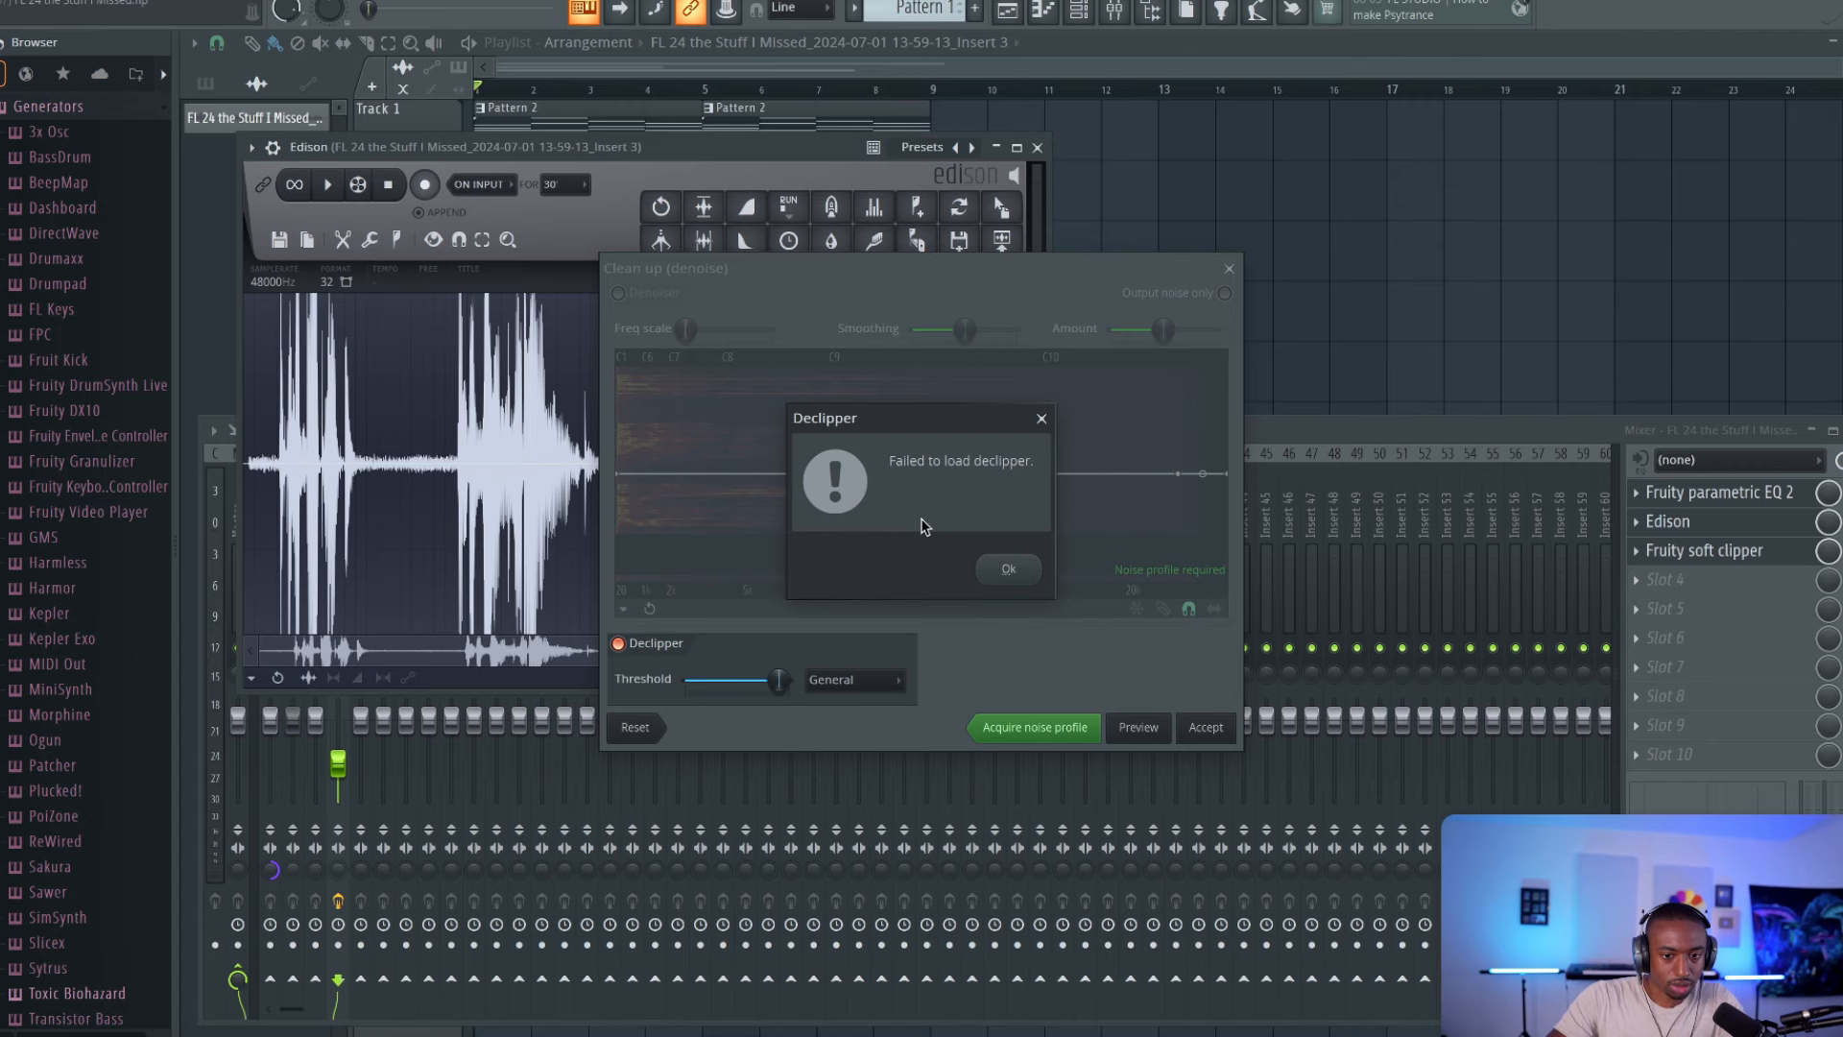
pyautogui.click(1008, 568)
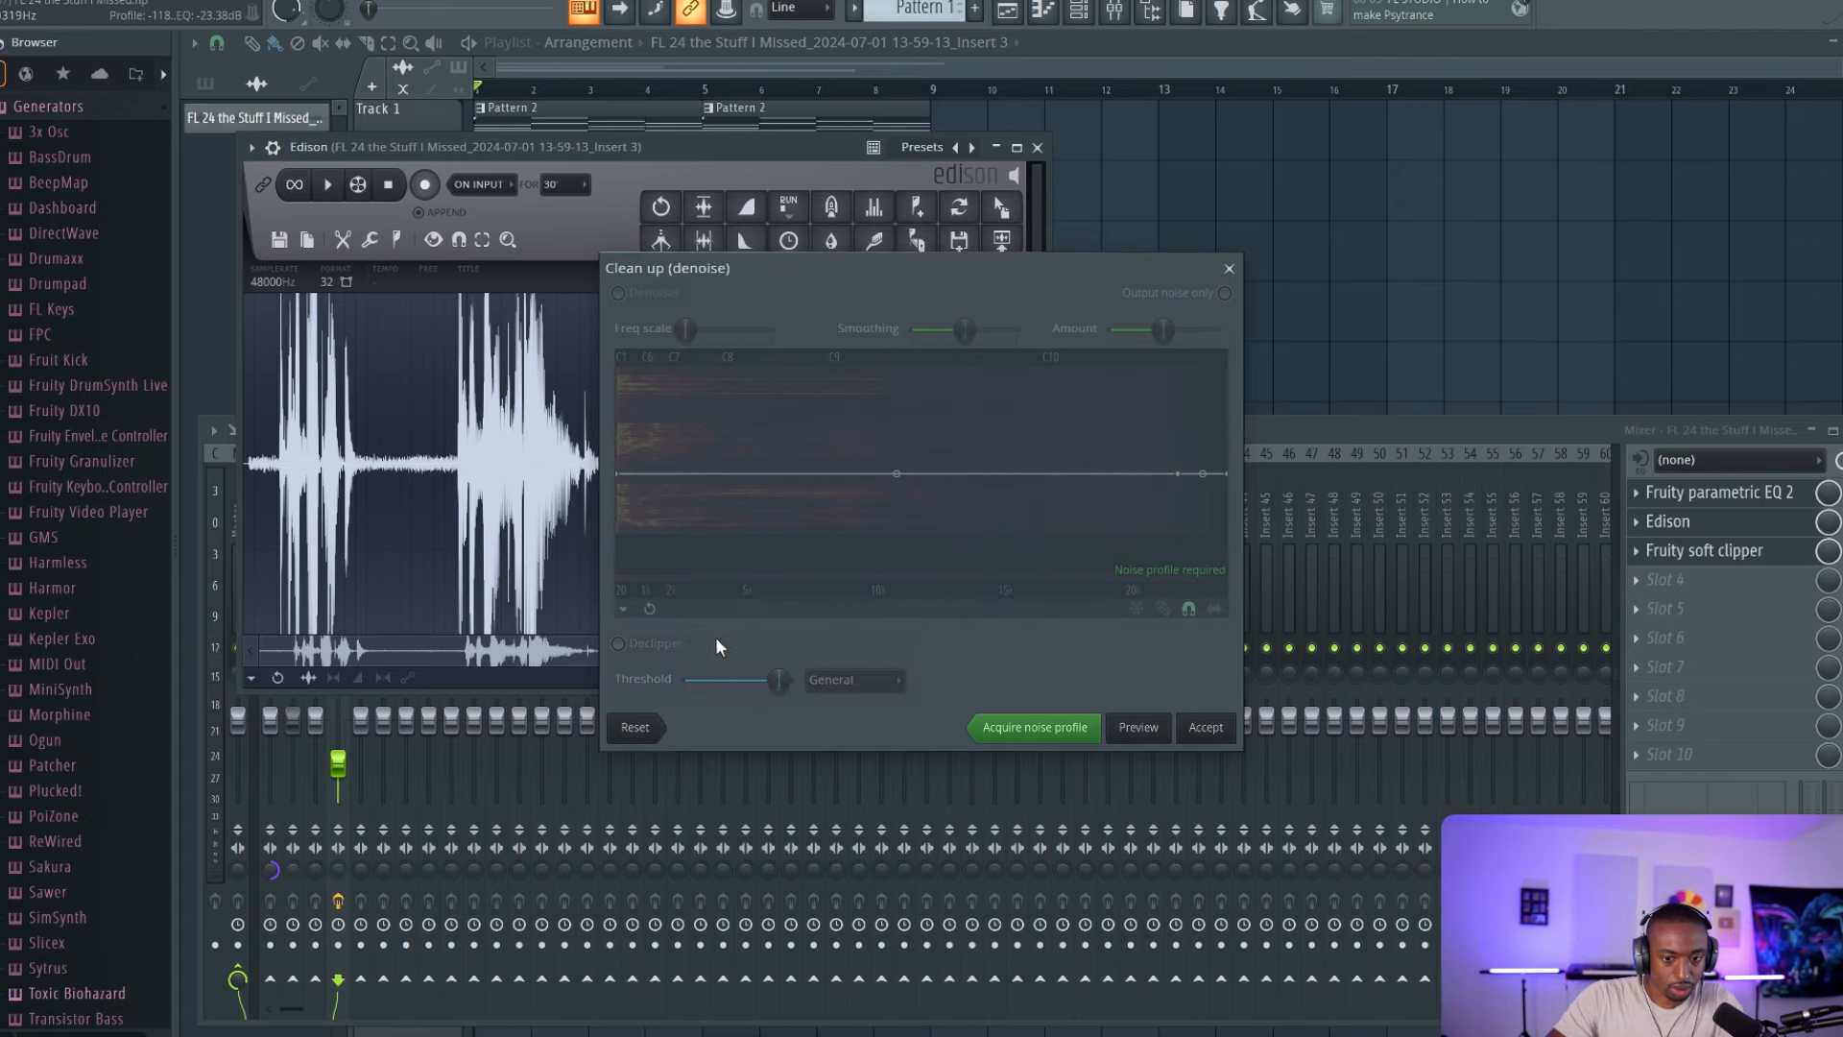
# Step: Retry enabling the Declipper and close the Clean up (denoise) dialog without applying it
pyautogui.click(624, 646)
pyautogui.press('Return')
pyautogui.click(660, 651)
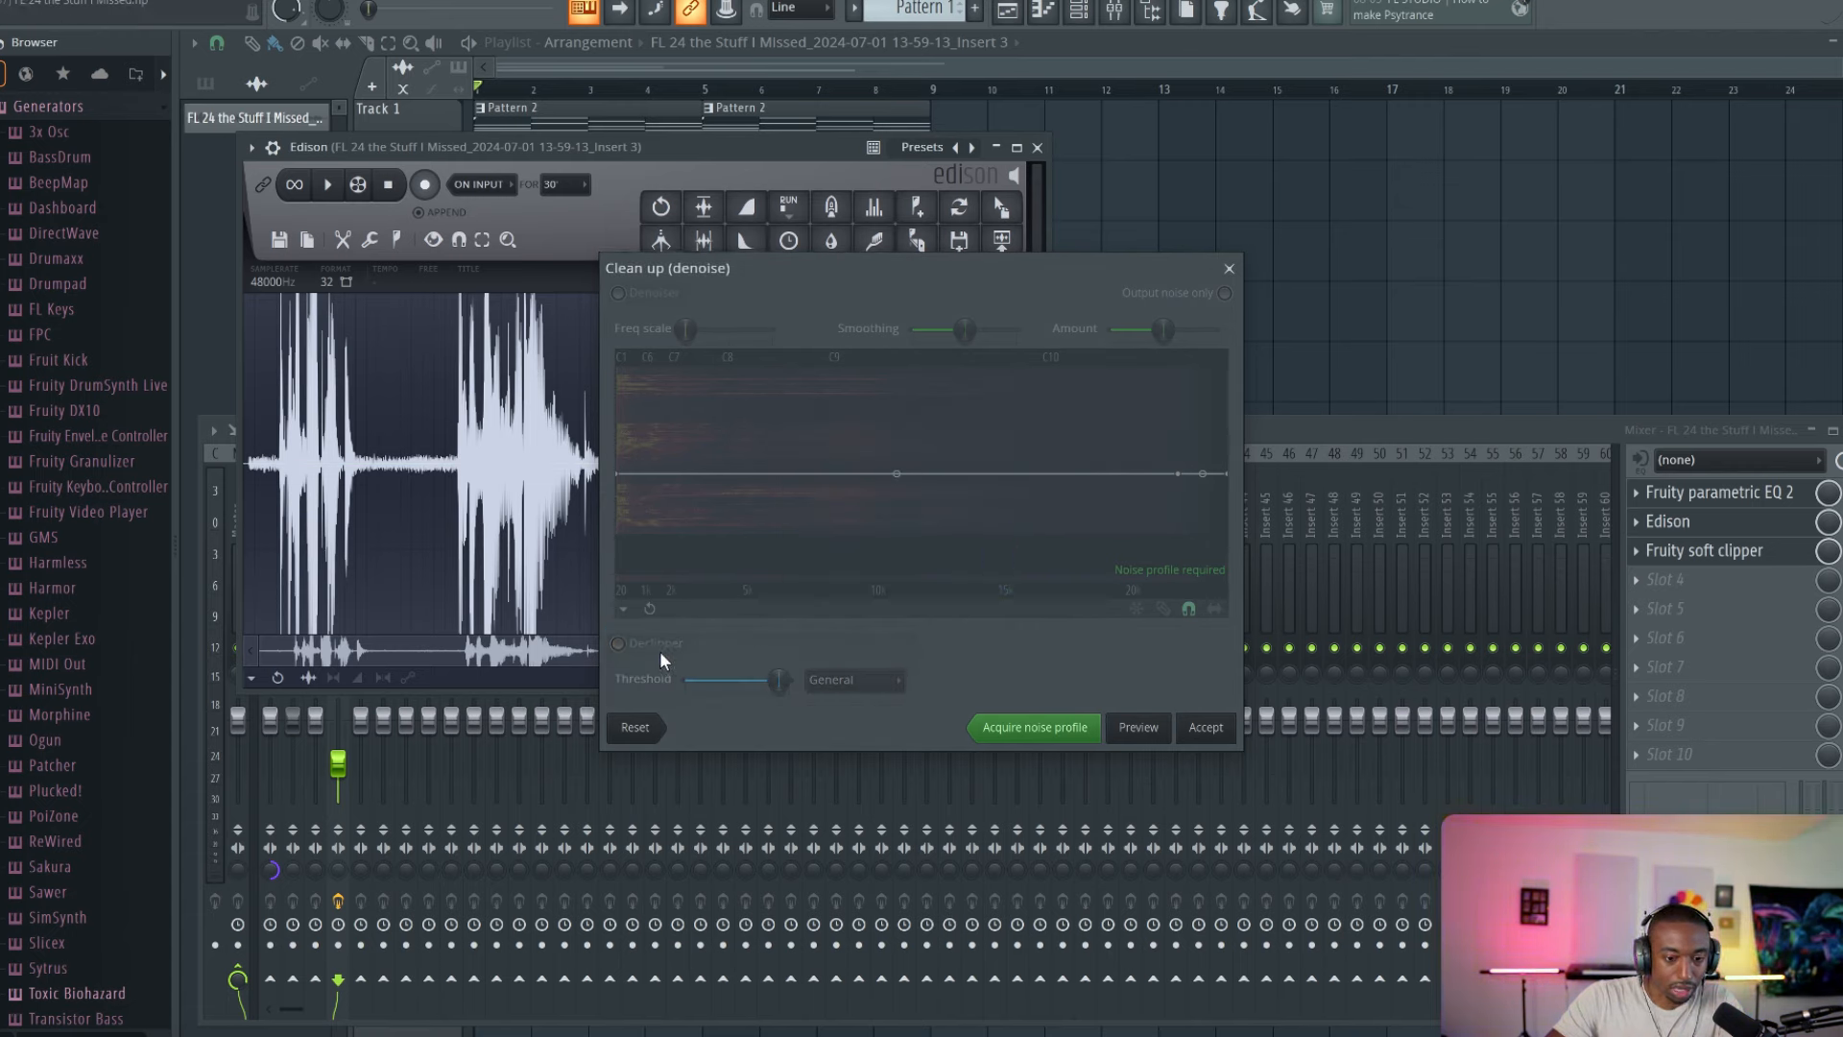
pyautogui.click(1008, 569)
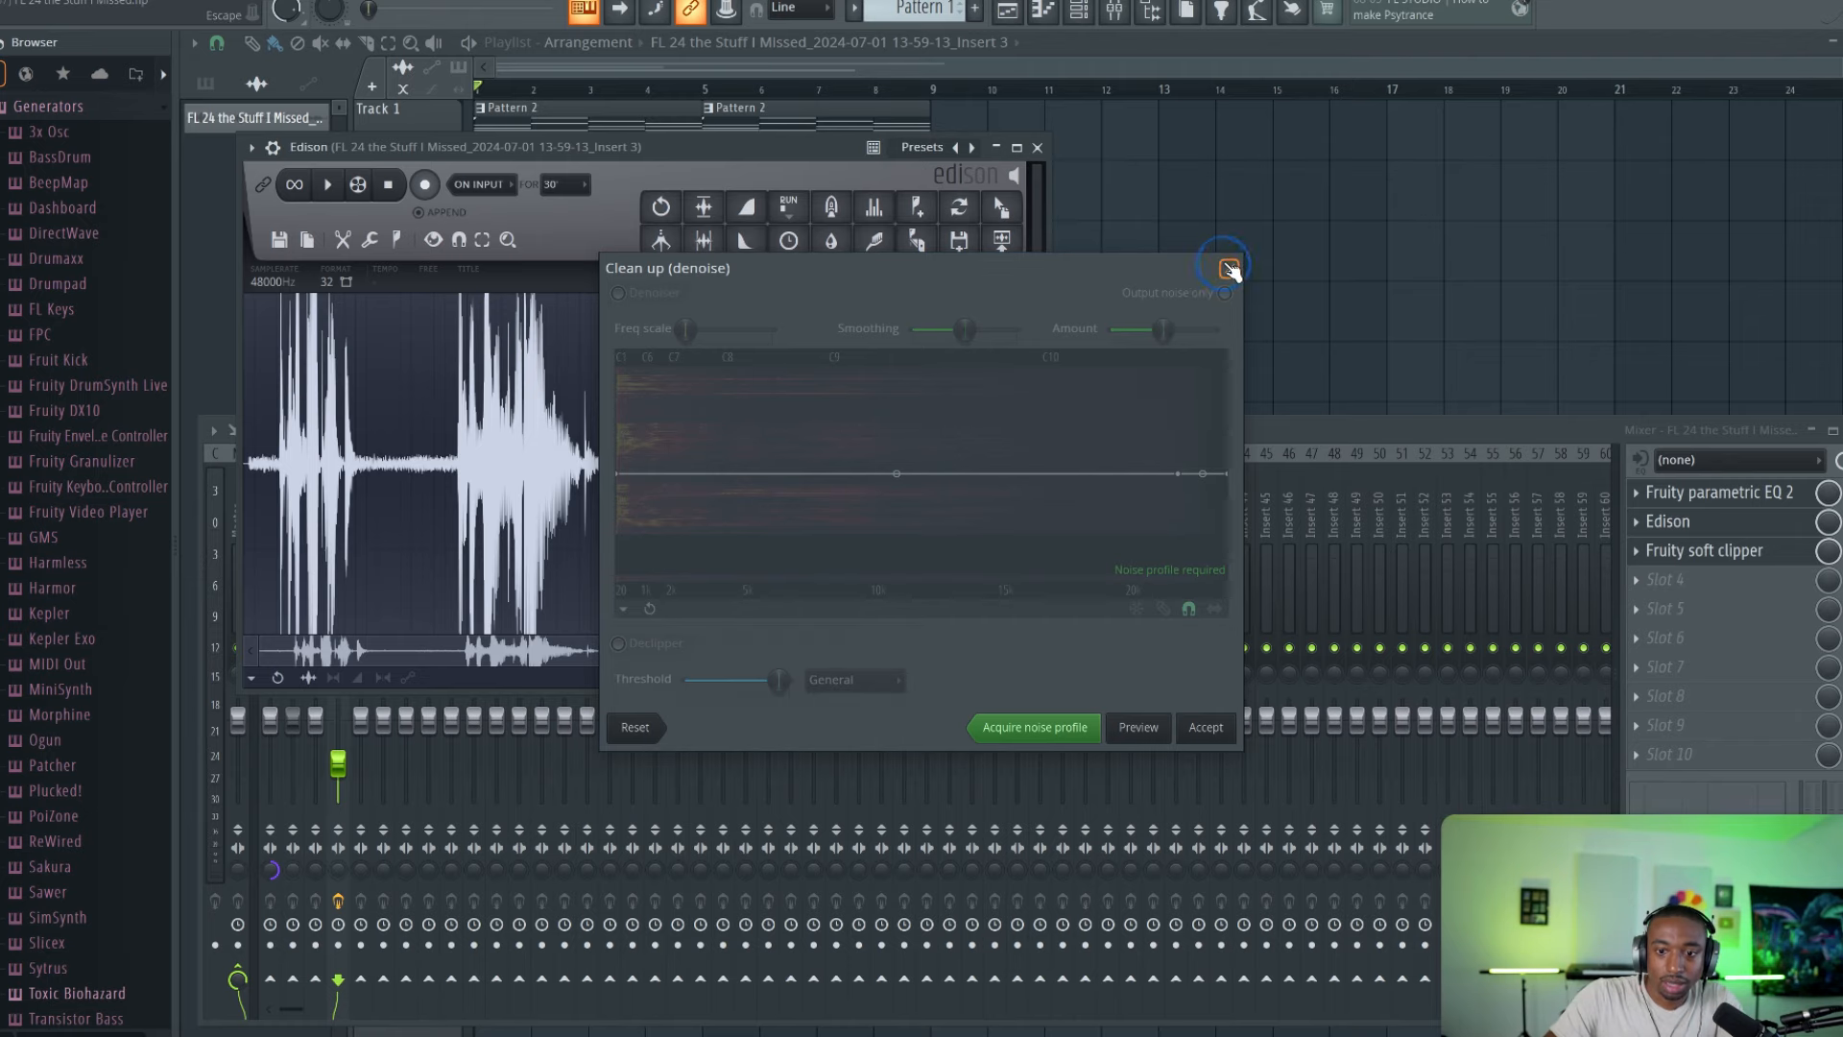
pyautogui.click(1229, 269)
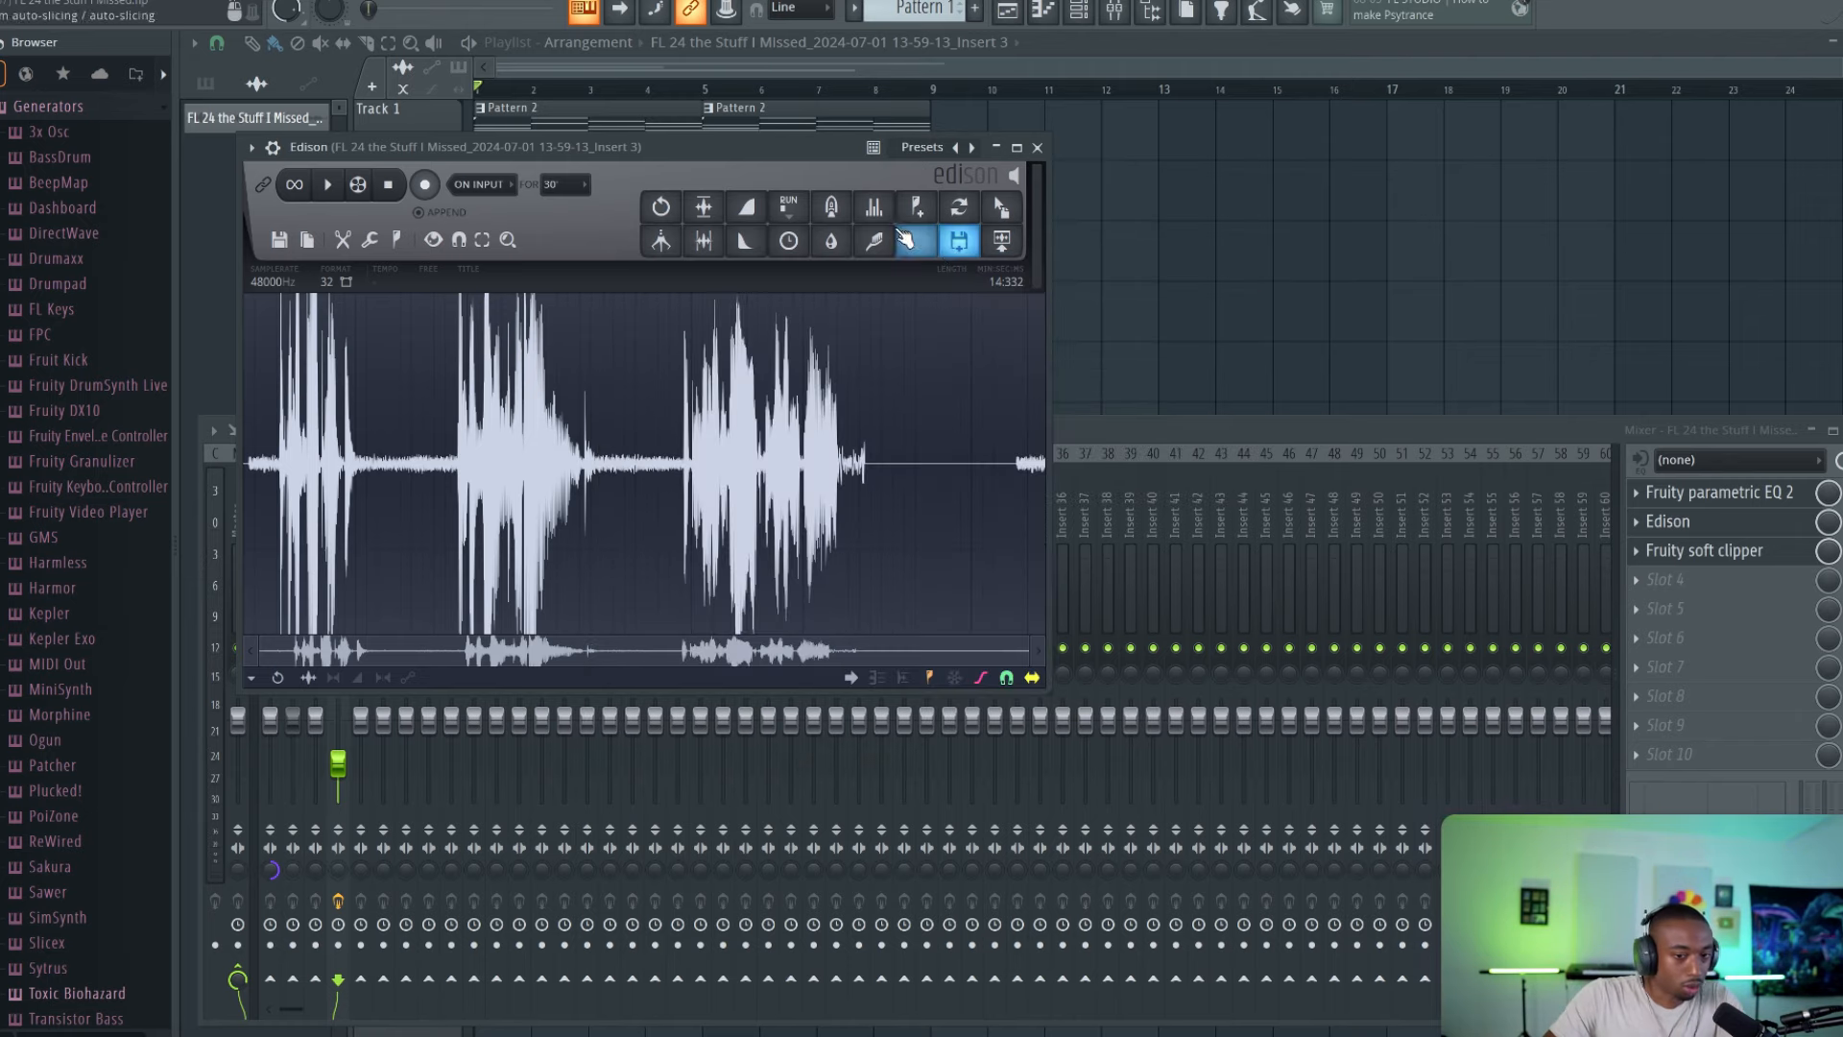
# Step: Close Edison and the remaining open windows, leaving the playlist, and widen the browser
pyautogui.click(1038, 148)
pyautogui.press('F12')
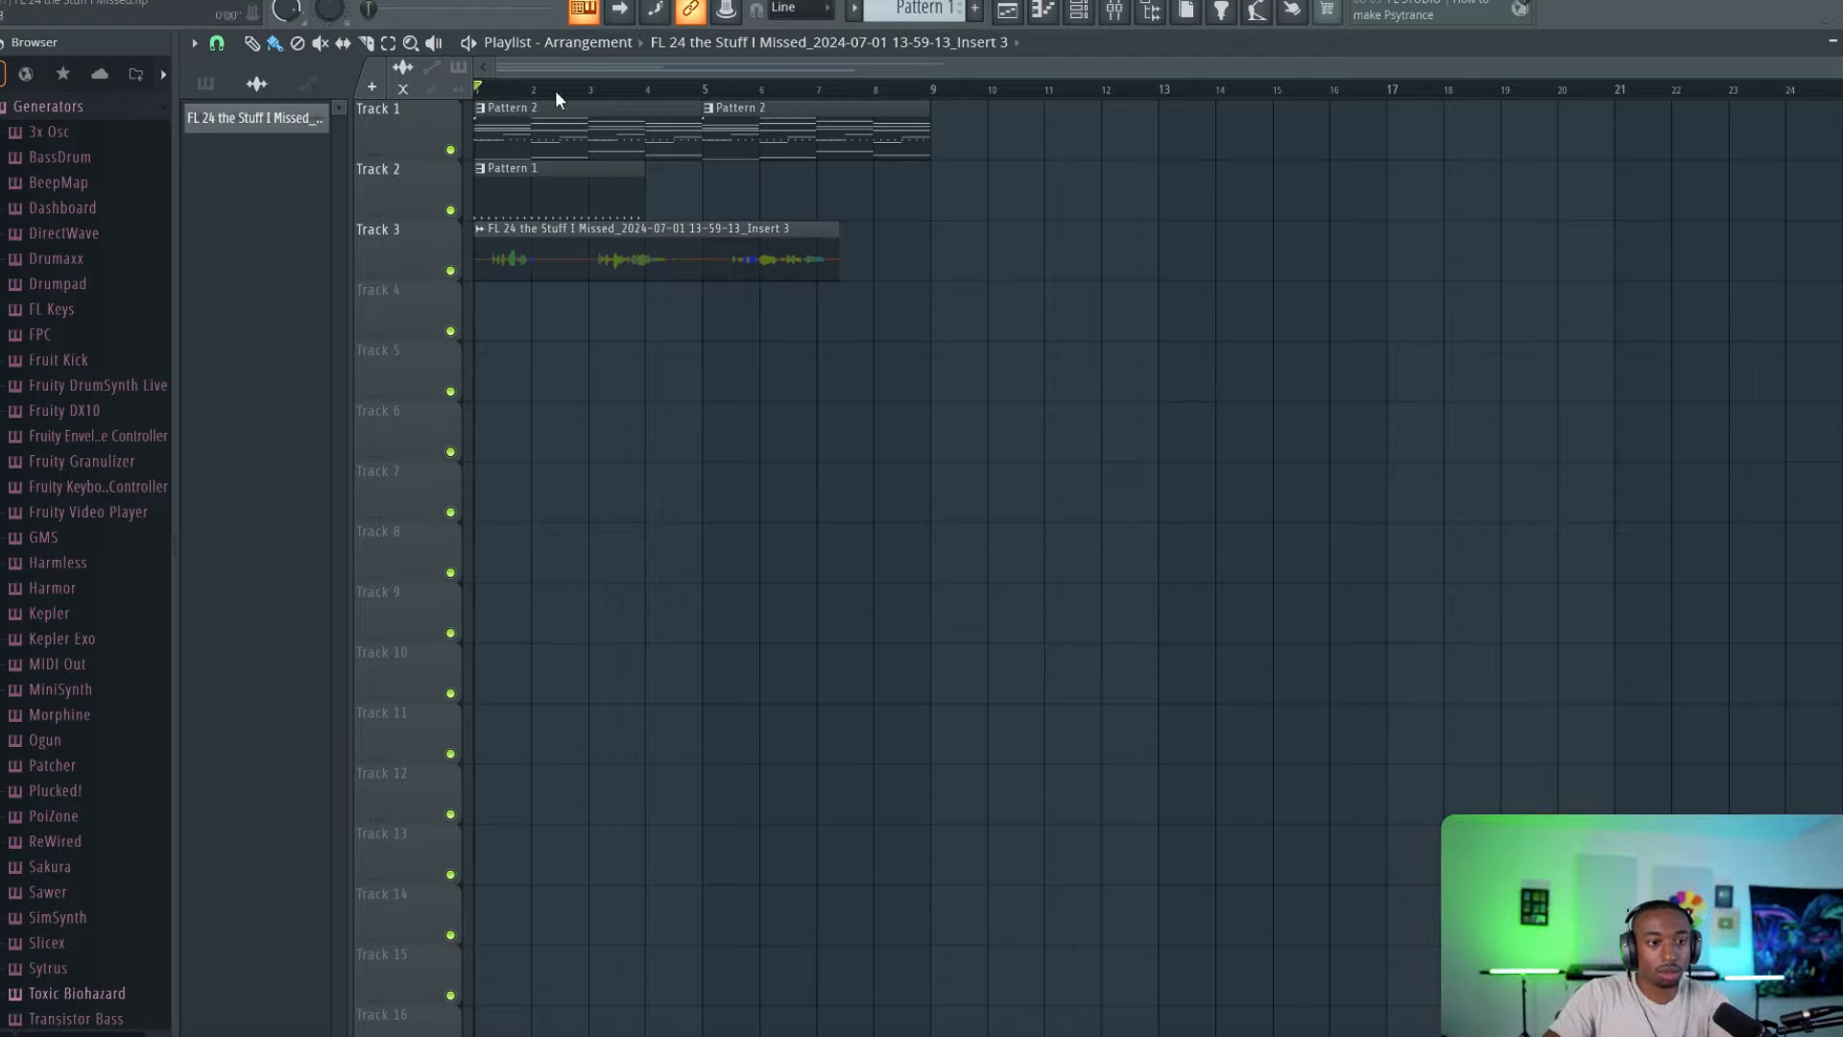
pyautogui.moveTo(173, 324); pyautogui.dragTo(391, 324)
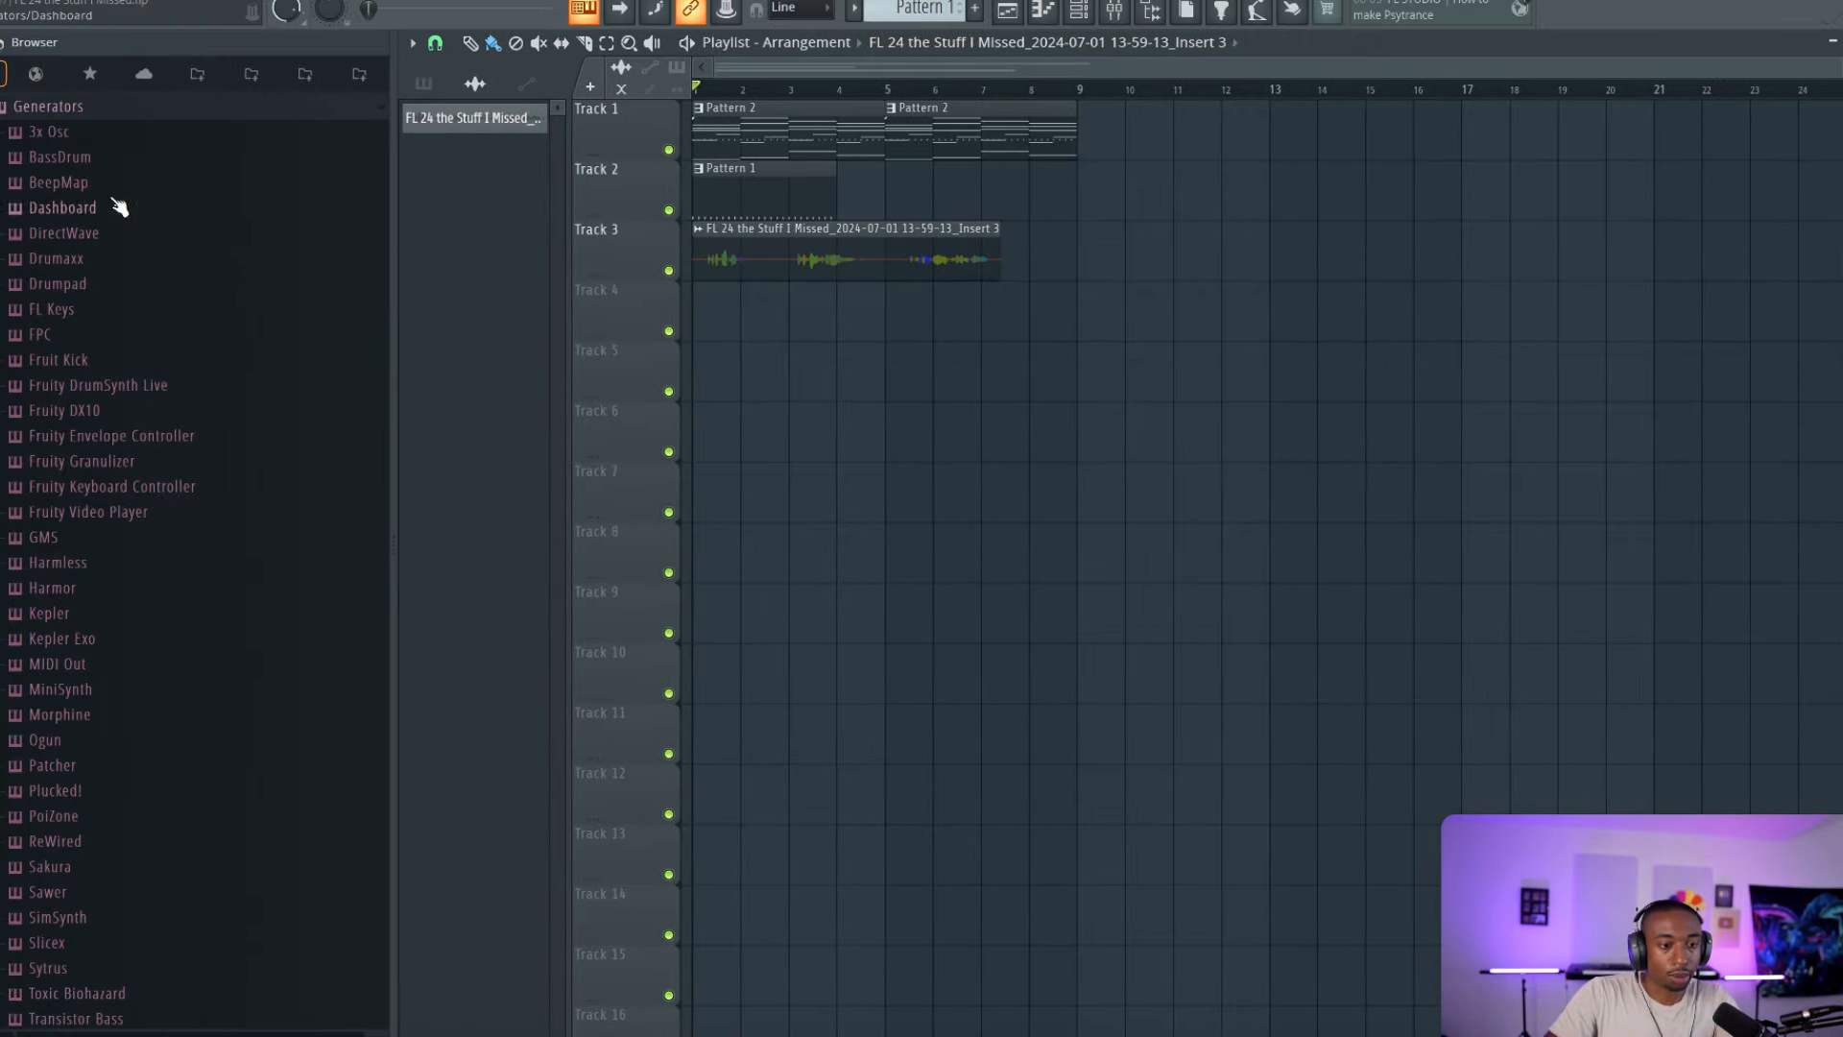
# Step: View the FL Cloud sounds in the browser and show the playback speed options x1/2, x1 and x2
pyautogui.click(144, 74)
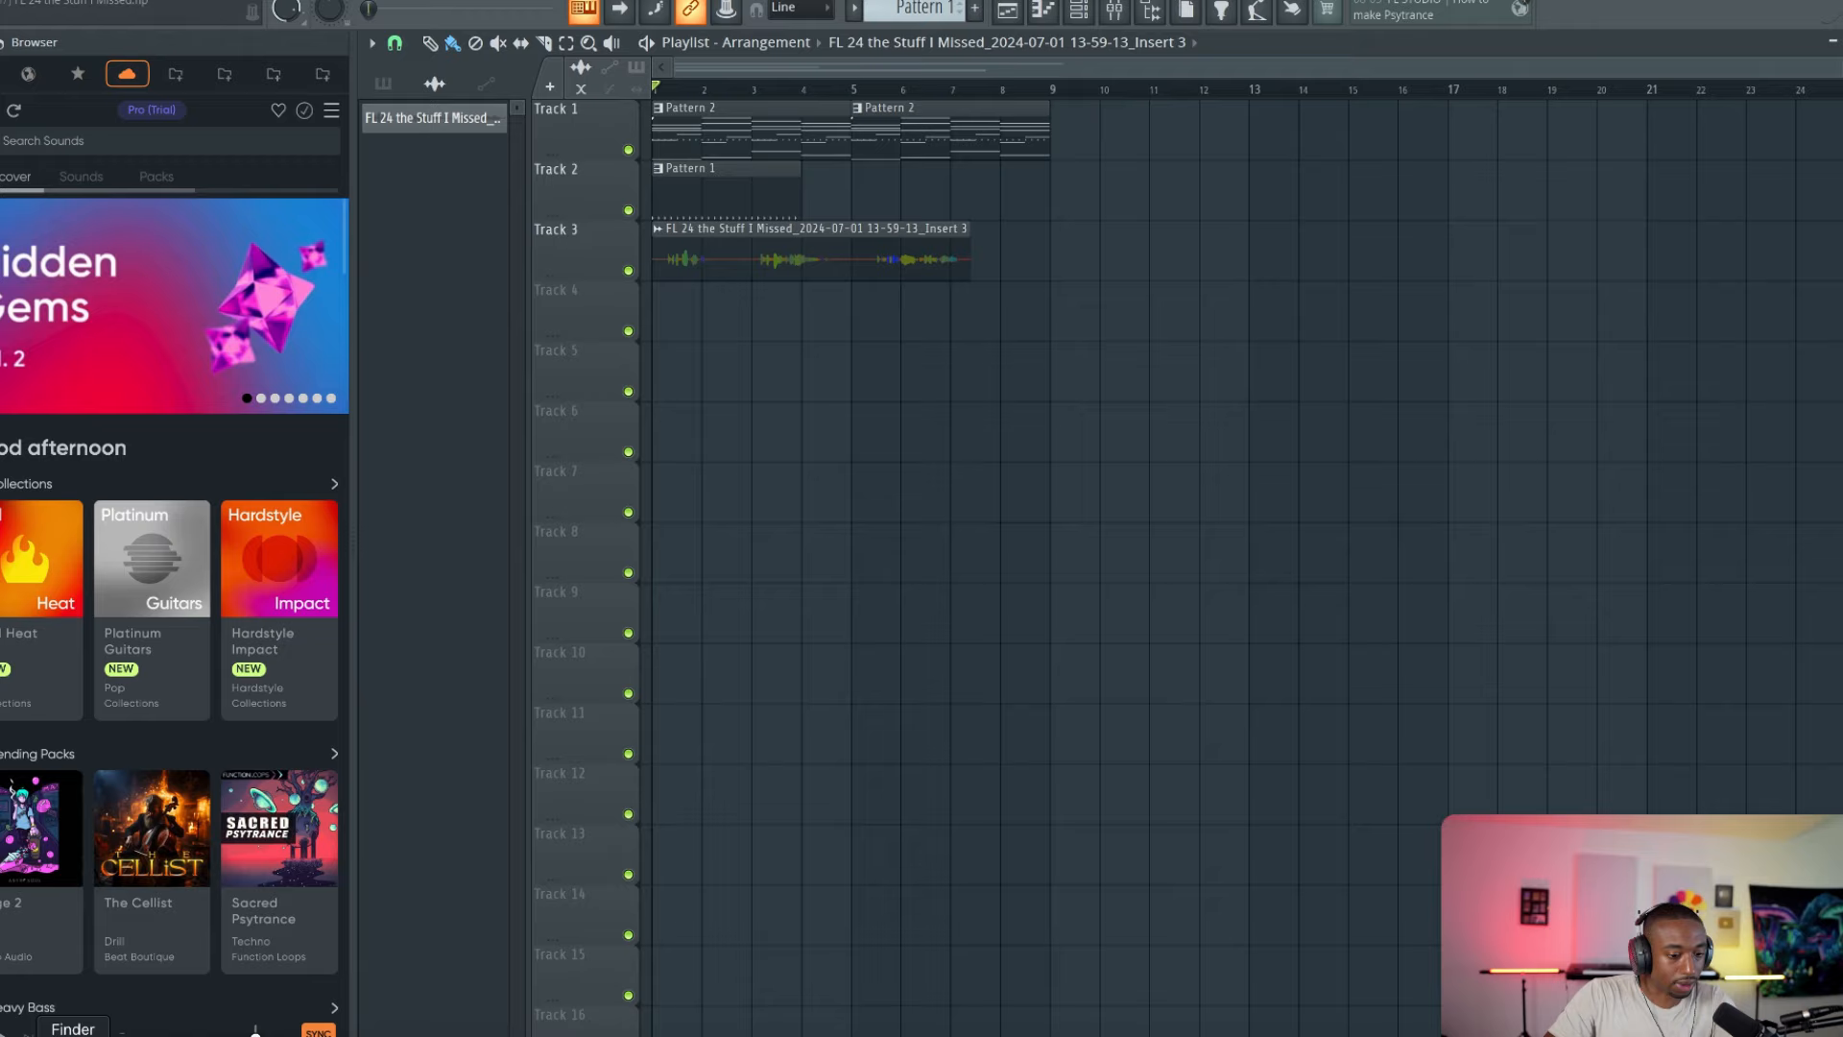
pyautogui.click(88, 1032)
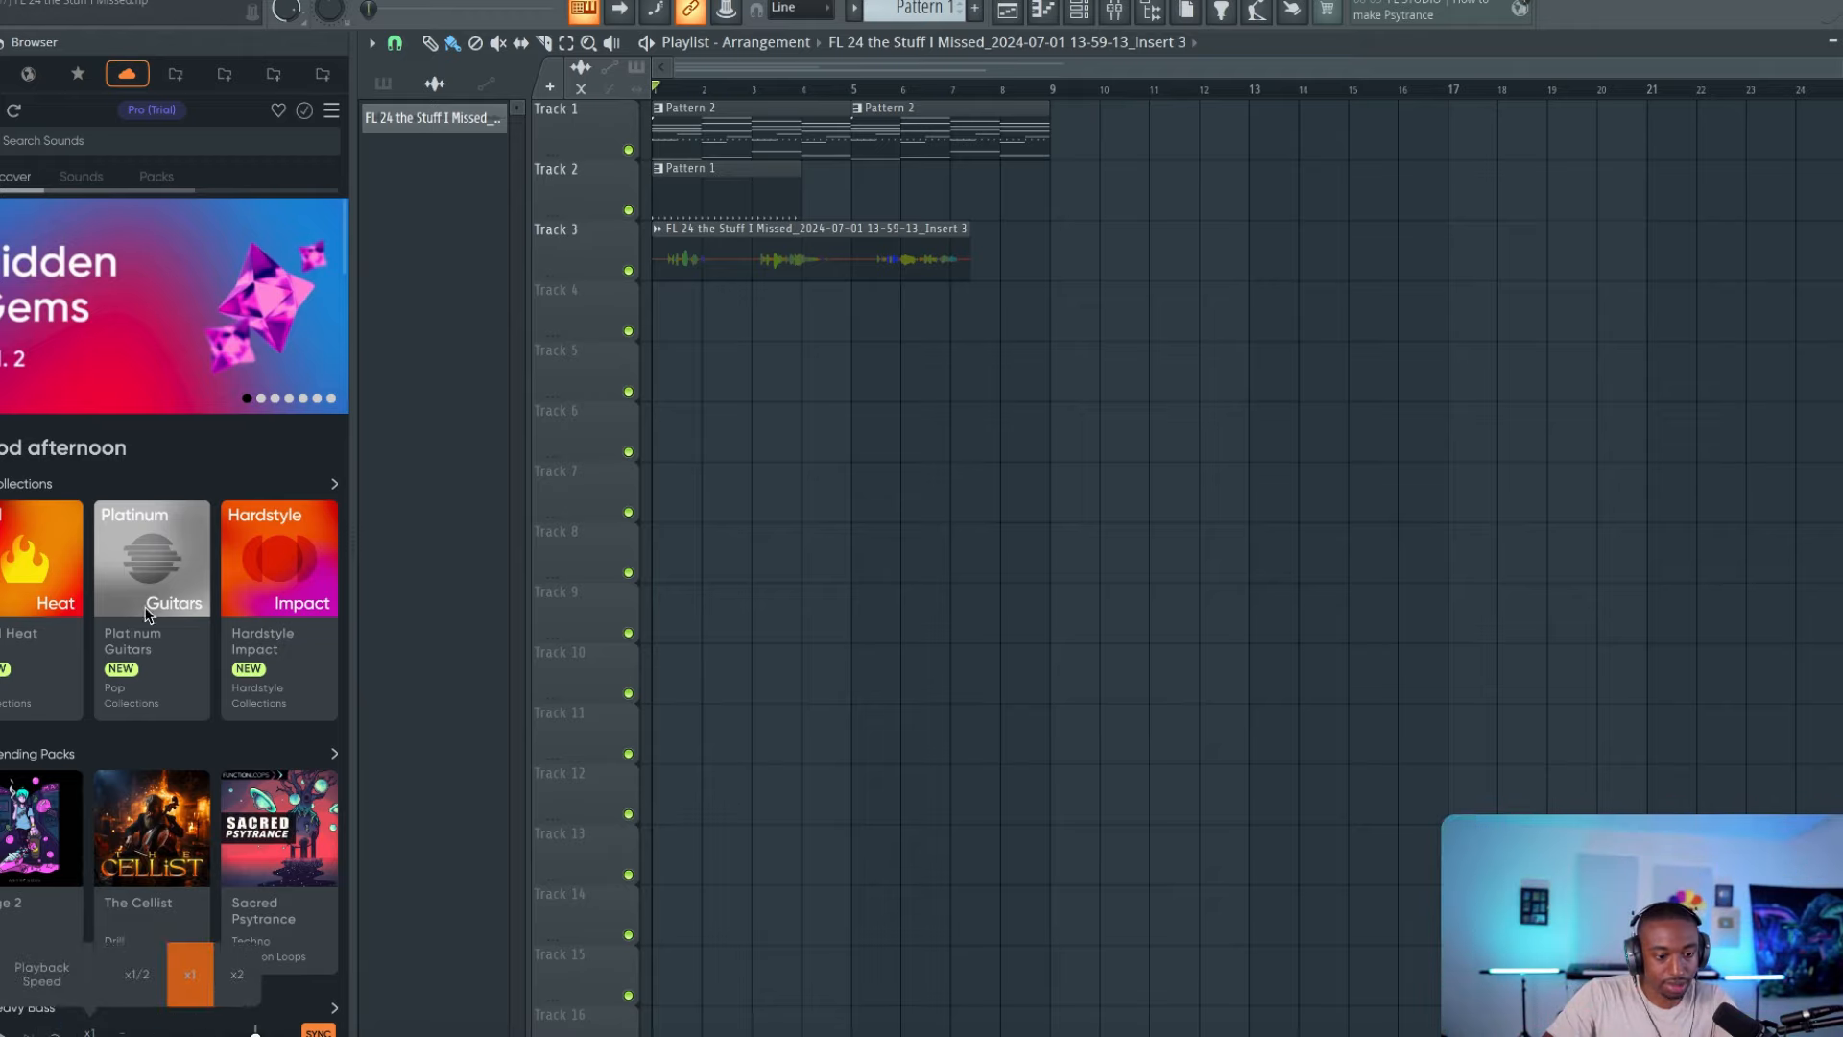
# Step: Show all browser folders, expand the Friends Sounds folder and view the browser options without changing any
pyautogui.click(6, 77)
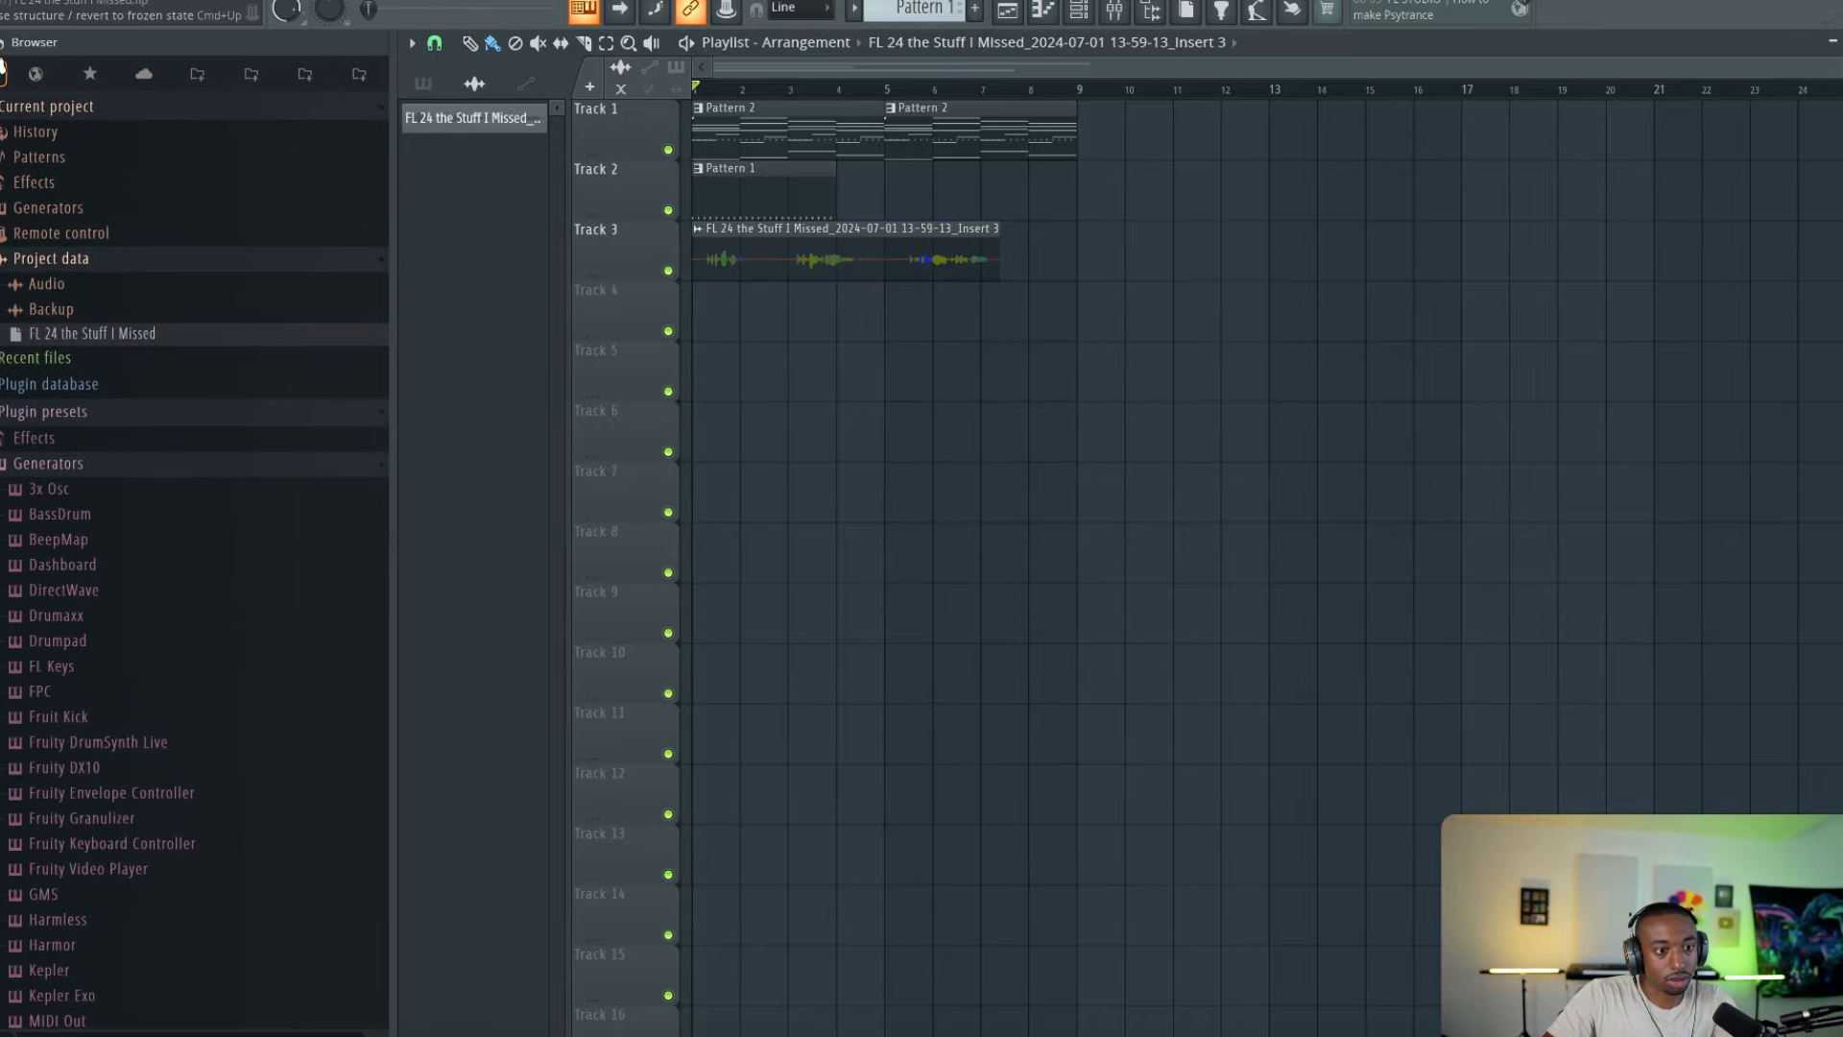
pyautogui.click(91, 448)
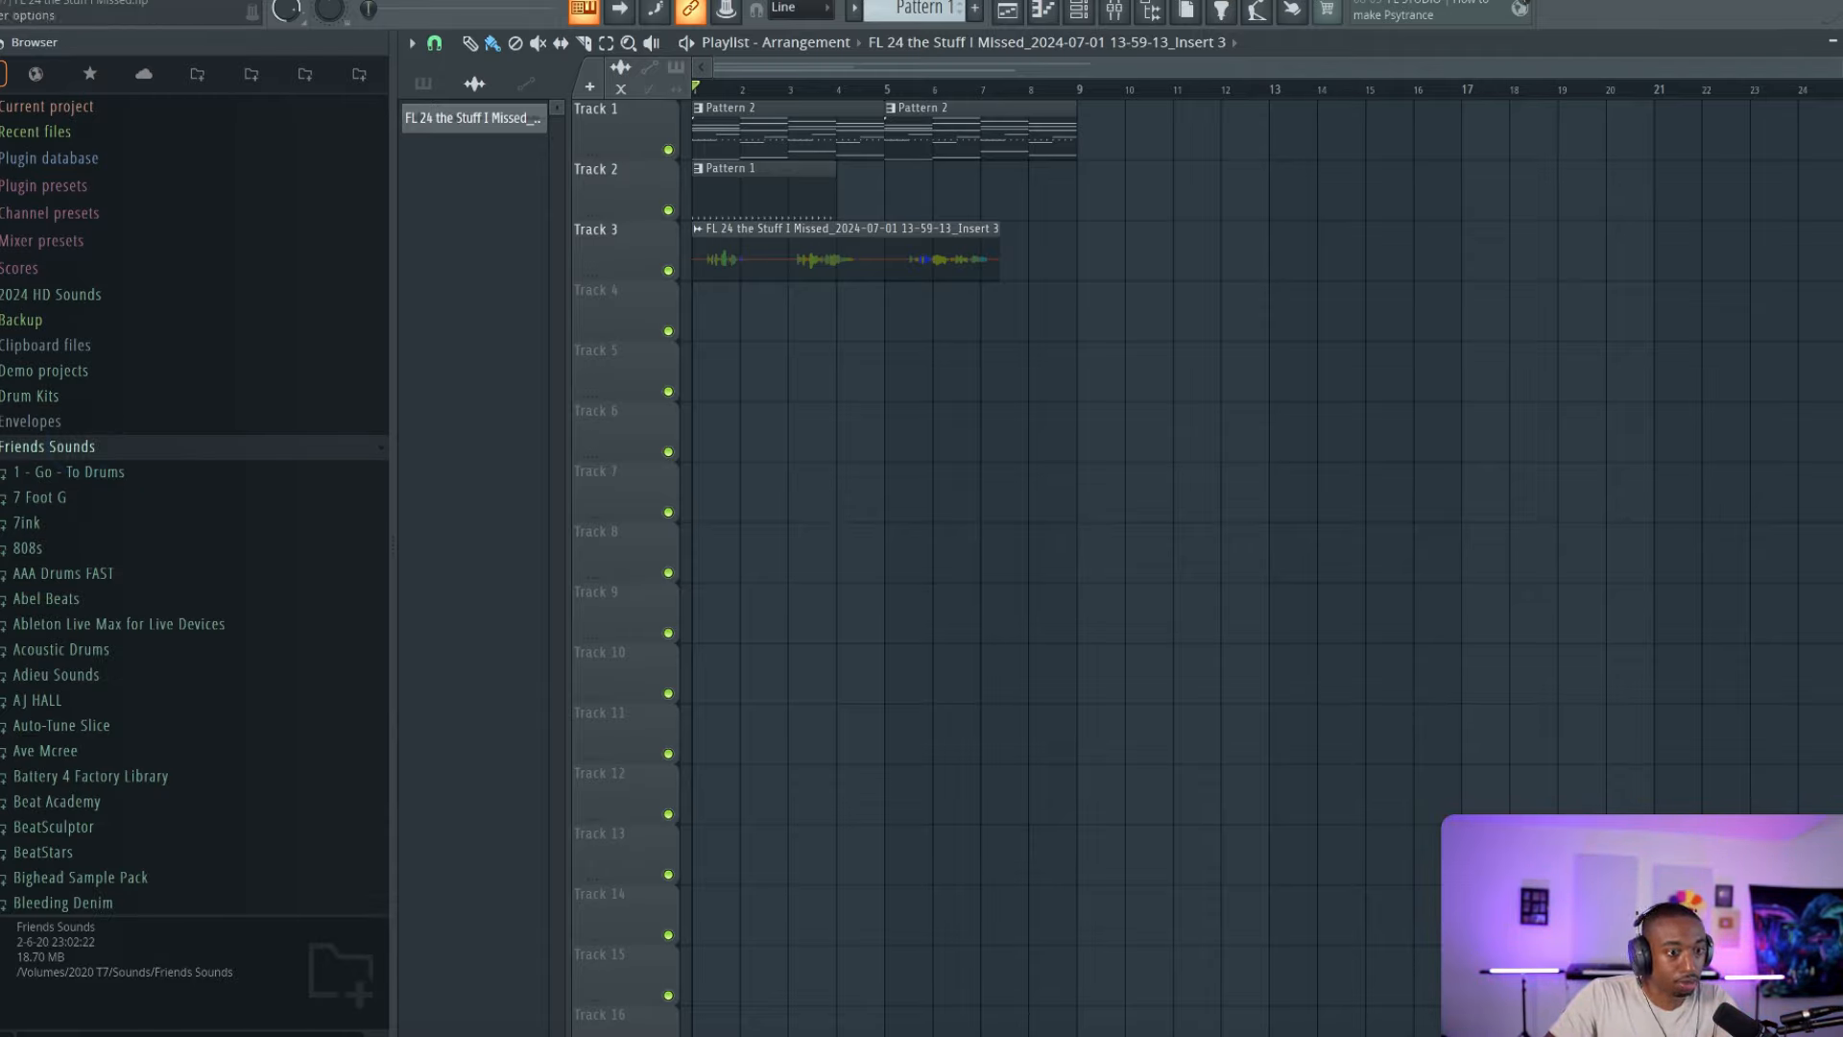
pyautogui.click(4, 42)
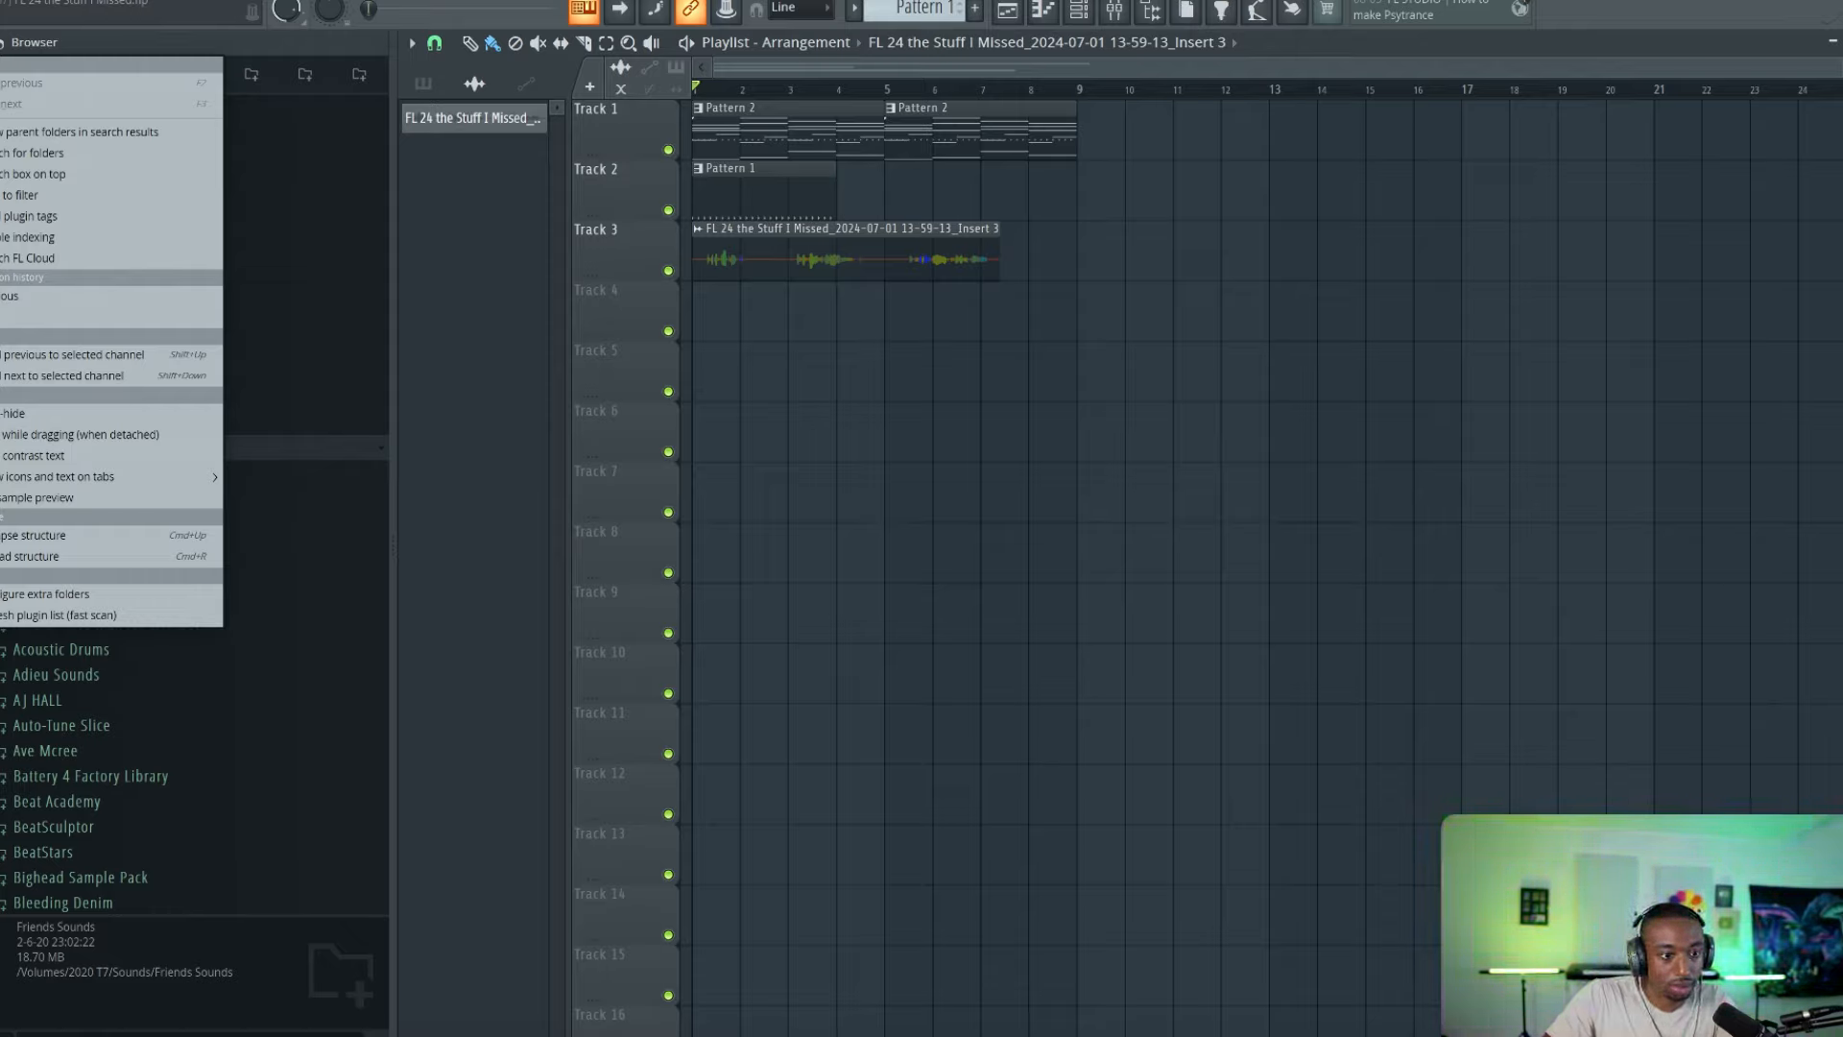
pyautogui.press('Escape')
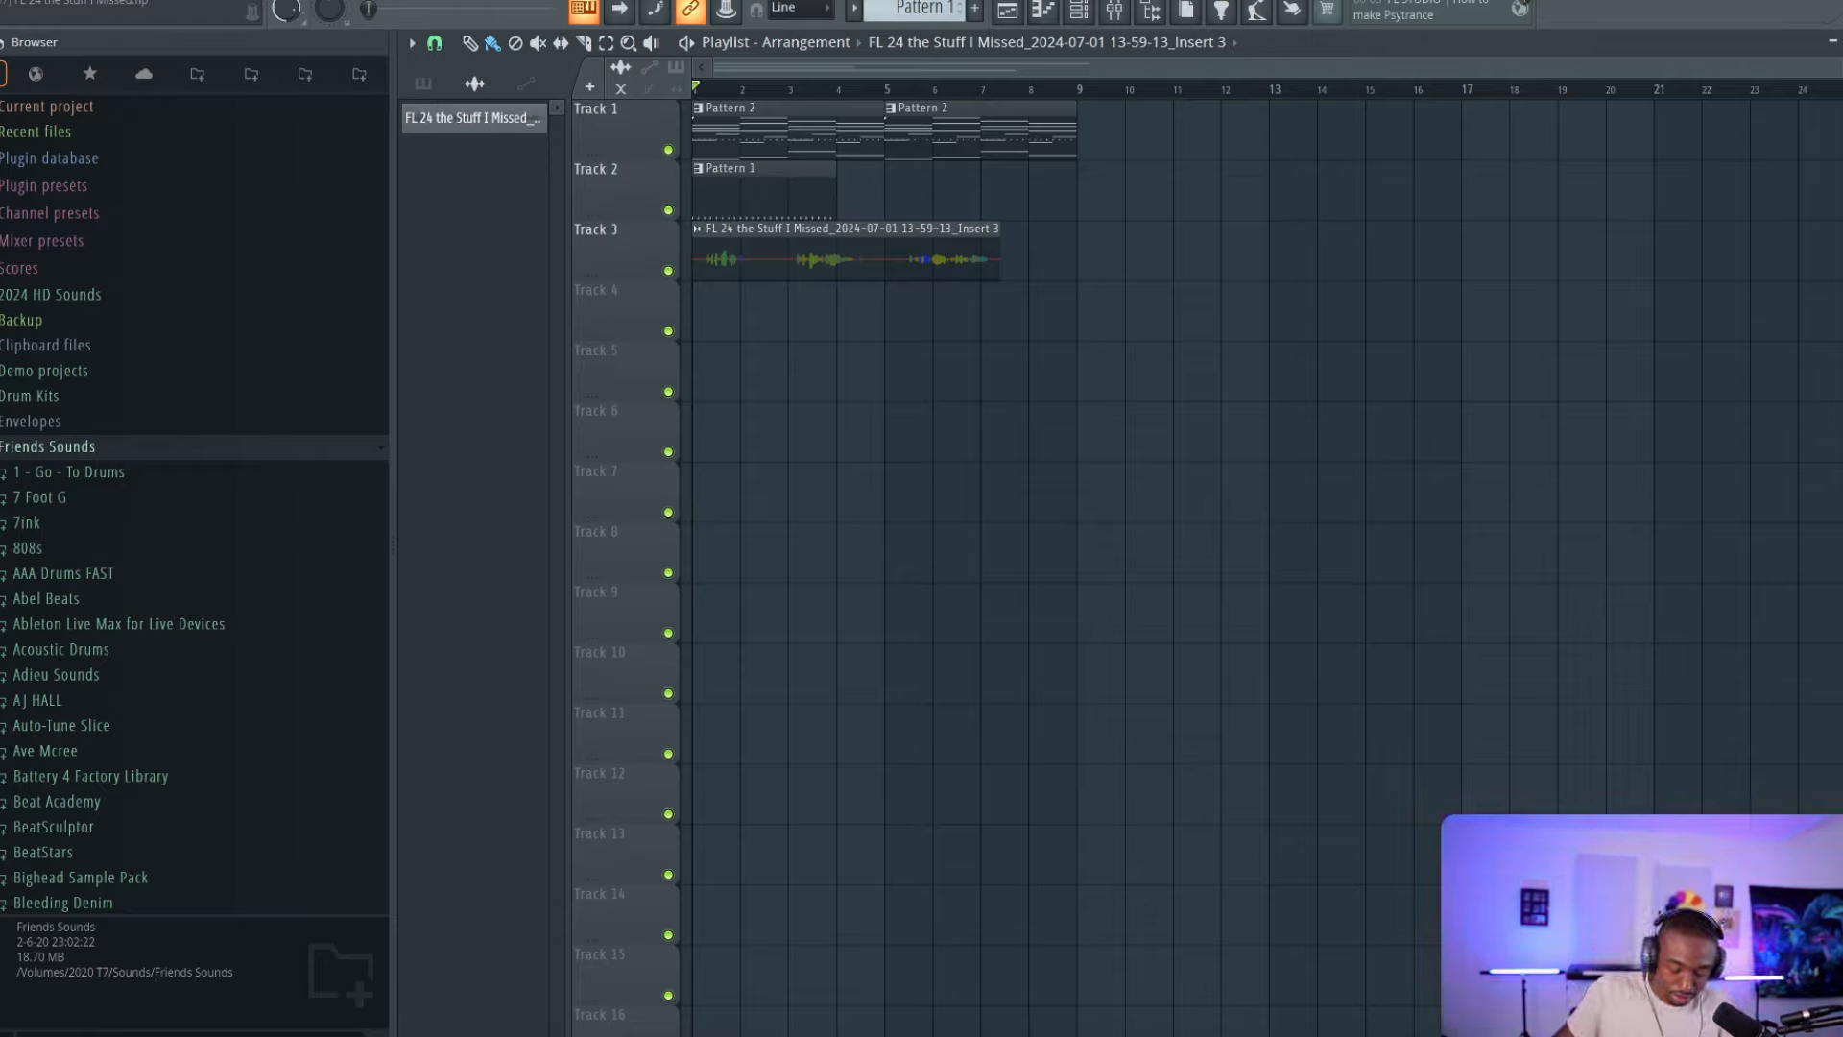
# Step: Place a copy of the Pattern 2 clip at bar 9 on Track 1 as a unique pattern and return to the playlist
pyautogui.click(920, 125)
pyautogui.click(1103, 124)
pyautogui.rightClick(1123, 129)
pyautogui.press('F4')
pyautogui.press('F7')
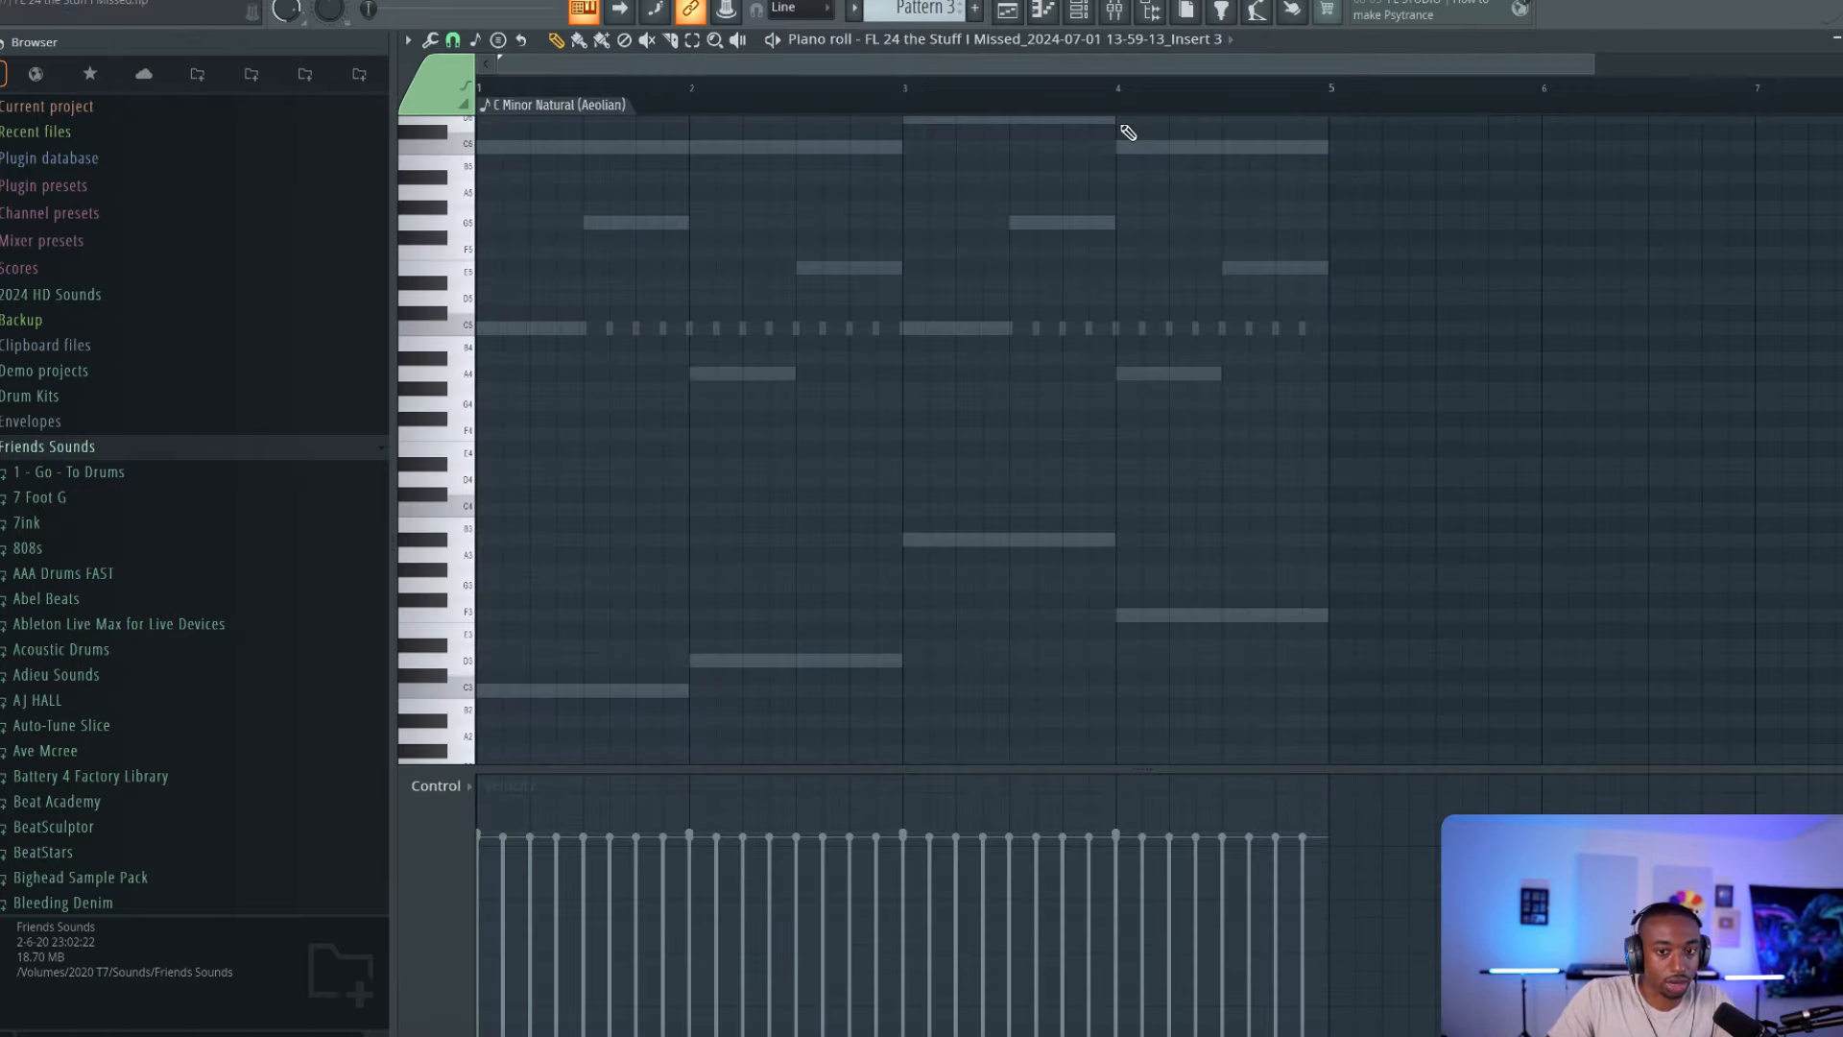
pyautogui.click(1838, 38)
pyautogui.keyDown('super'); pyautogui.click(1156, 232); pyautogui.keyUp('super')
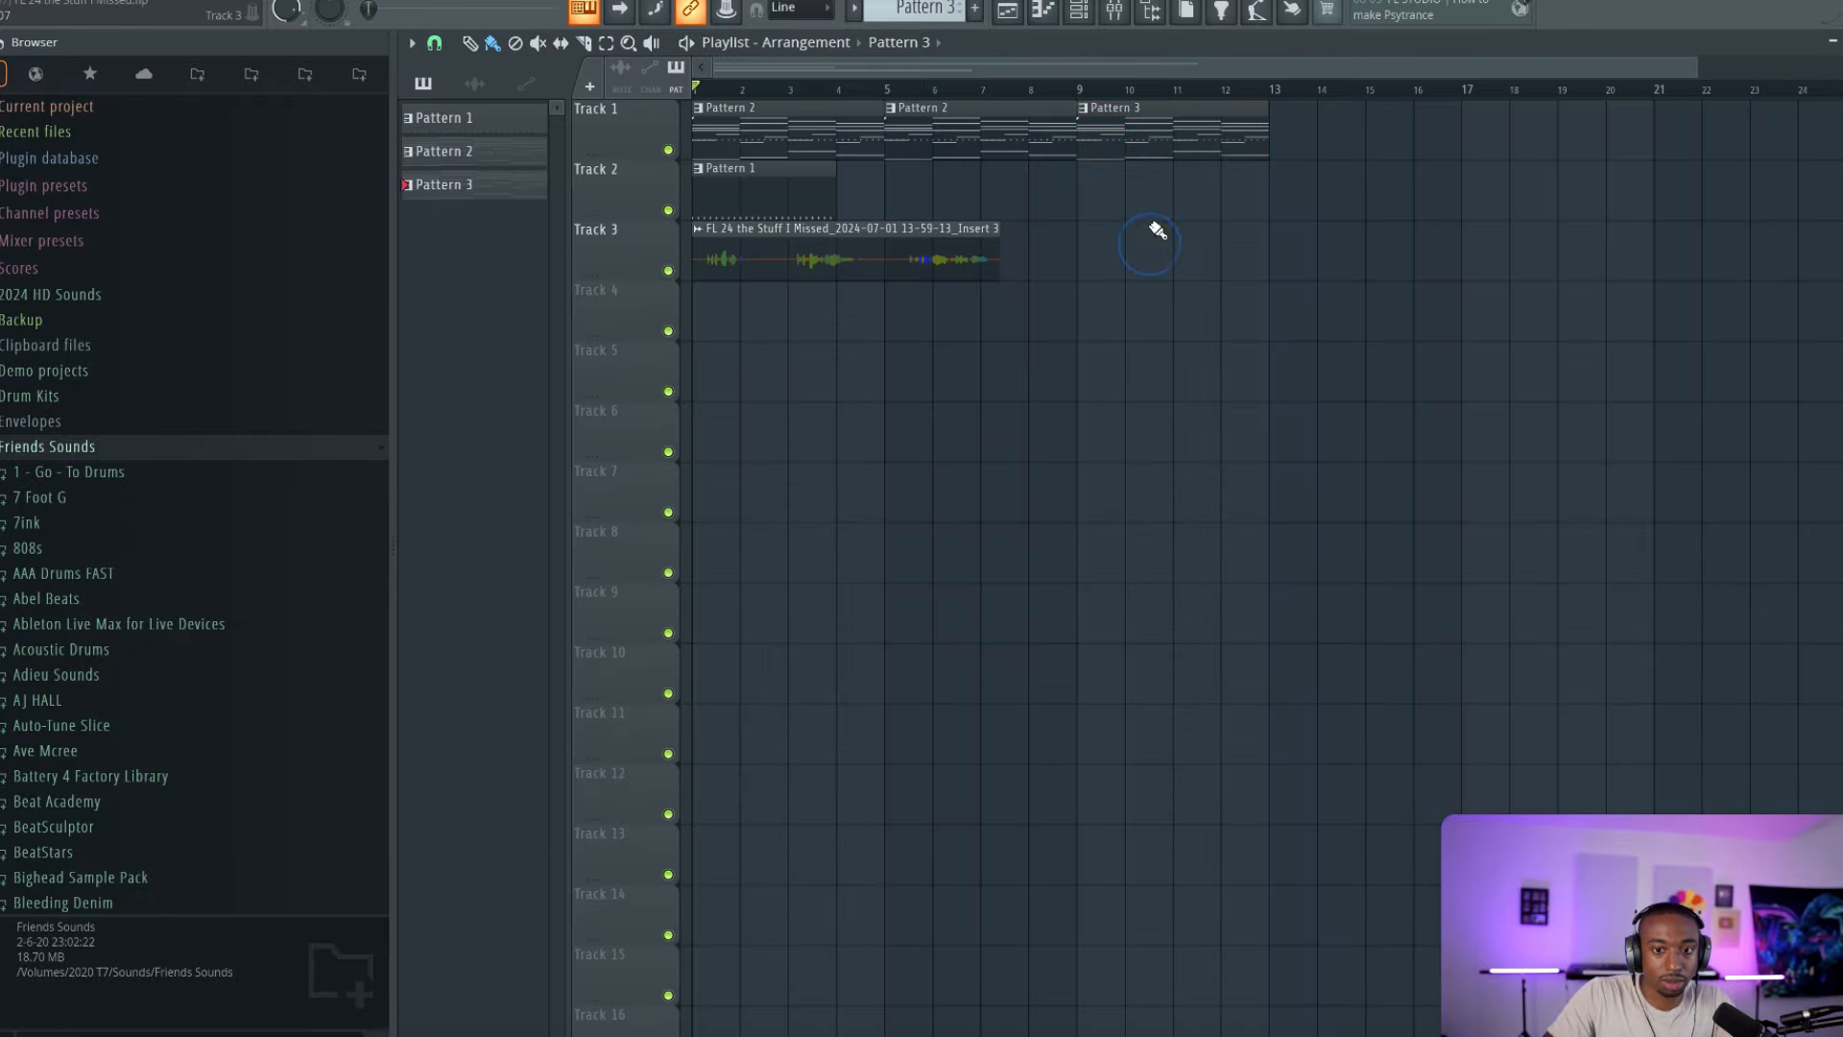
# Step: Duplicate the clip at bar 9 on Track 1 as further unique patterns starting at bars 13 and 17
pyautogui.keyDown('super'); pyautogui.click(1127, 126); pyautogui.keyUp('super')
pyautogui.keyDown('super'); pyautogui.click(1115, 256); pyautogui.keyUp('super')
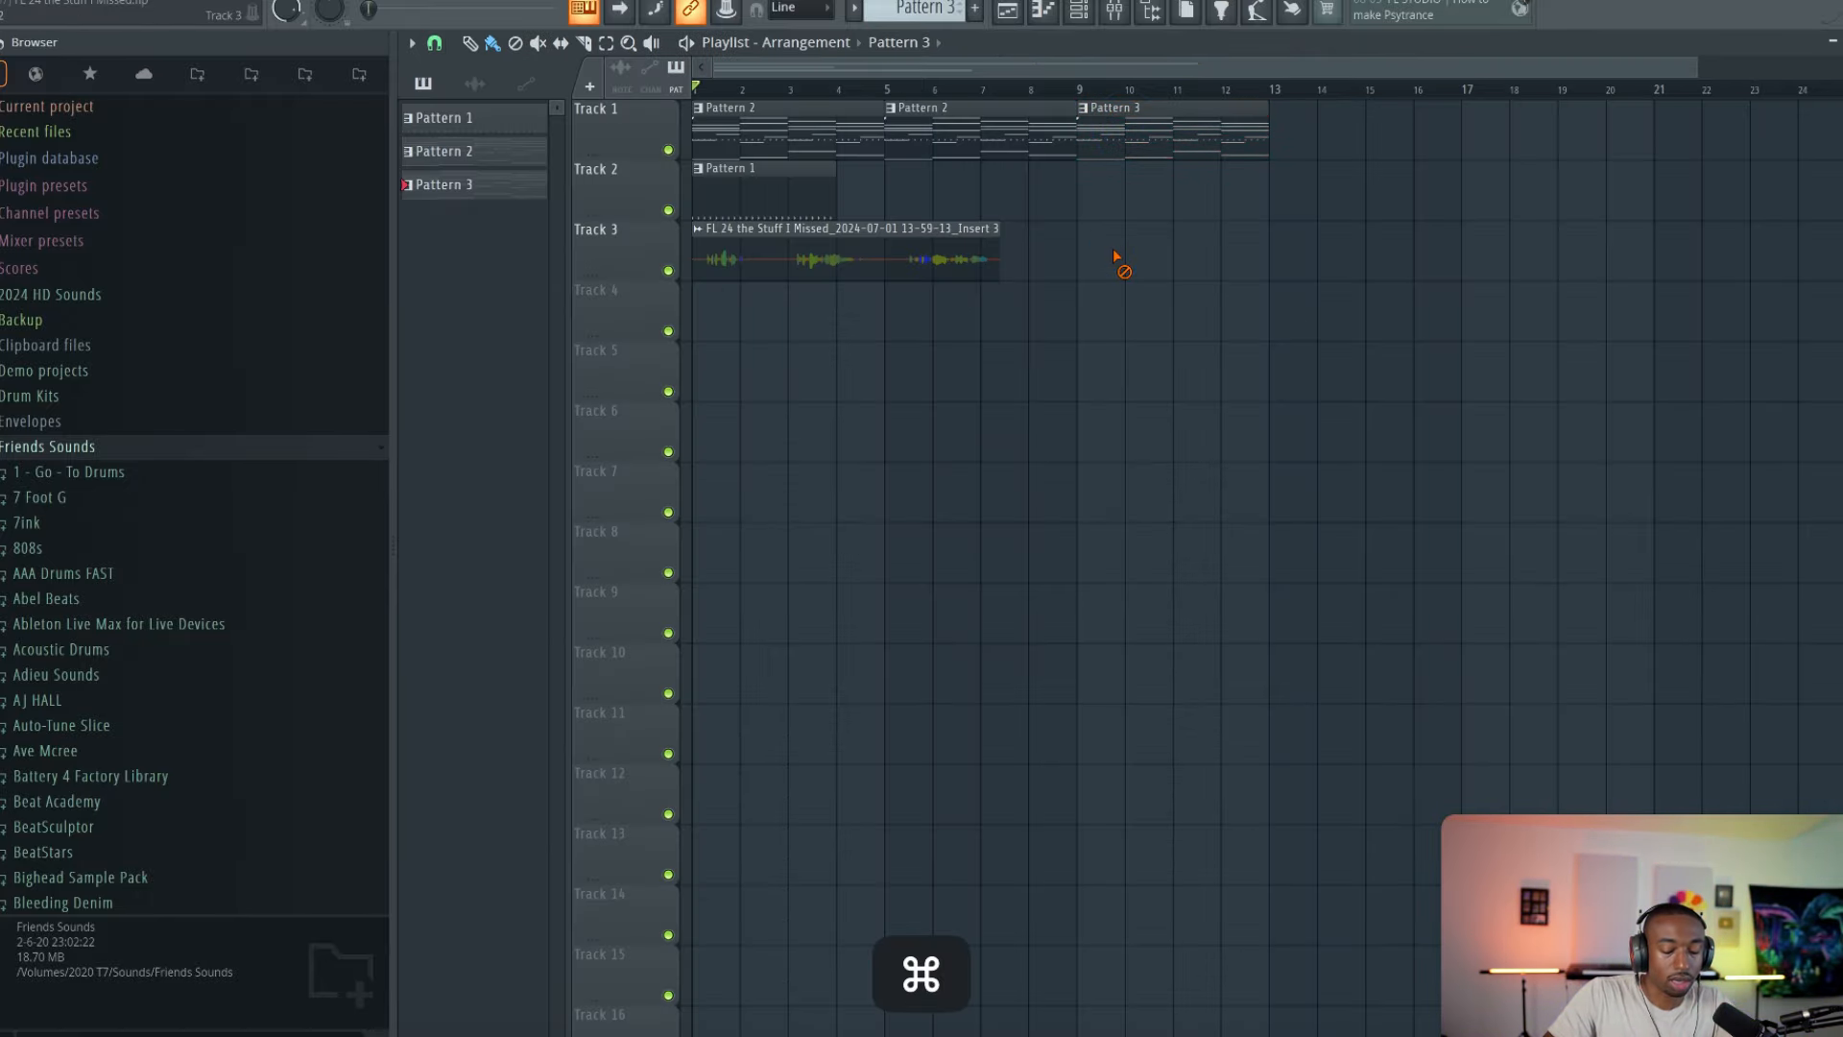
pyautogui.moveTo(1136, 114); pyautogui.dragTo(1321, 116)
pyautogui.keyDown('super'); pyautogui.click(1301, 229); pyautogui.keyUp('super')
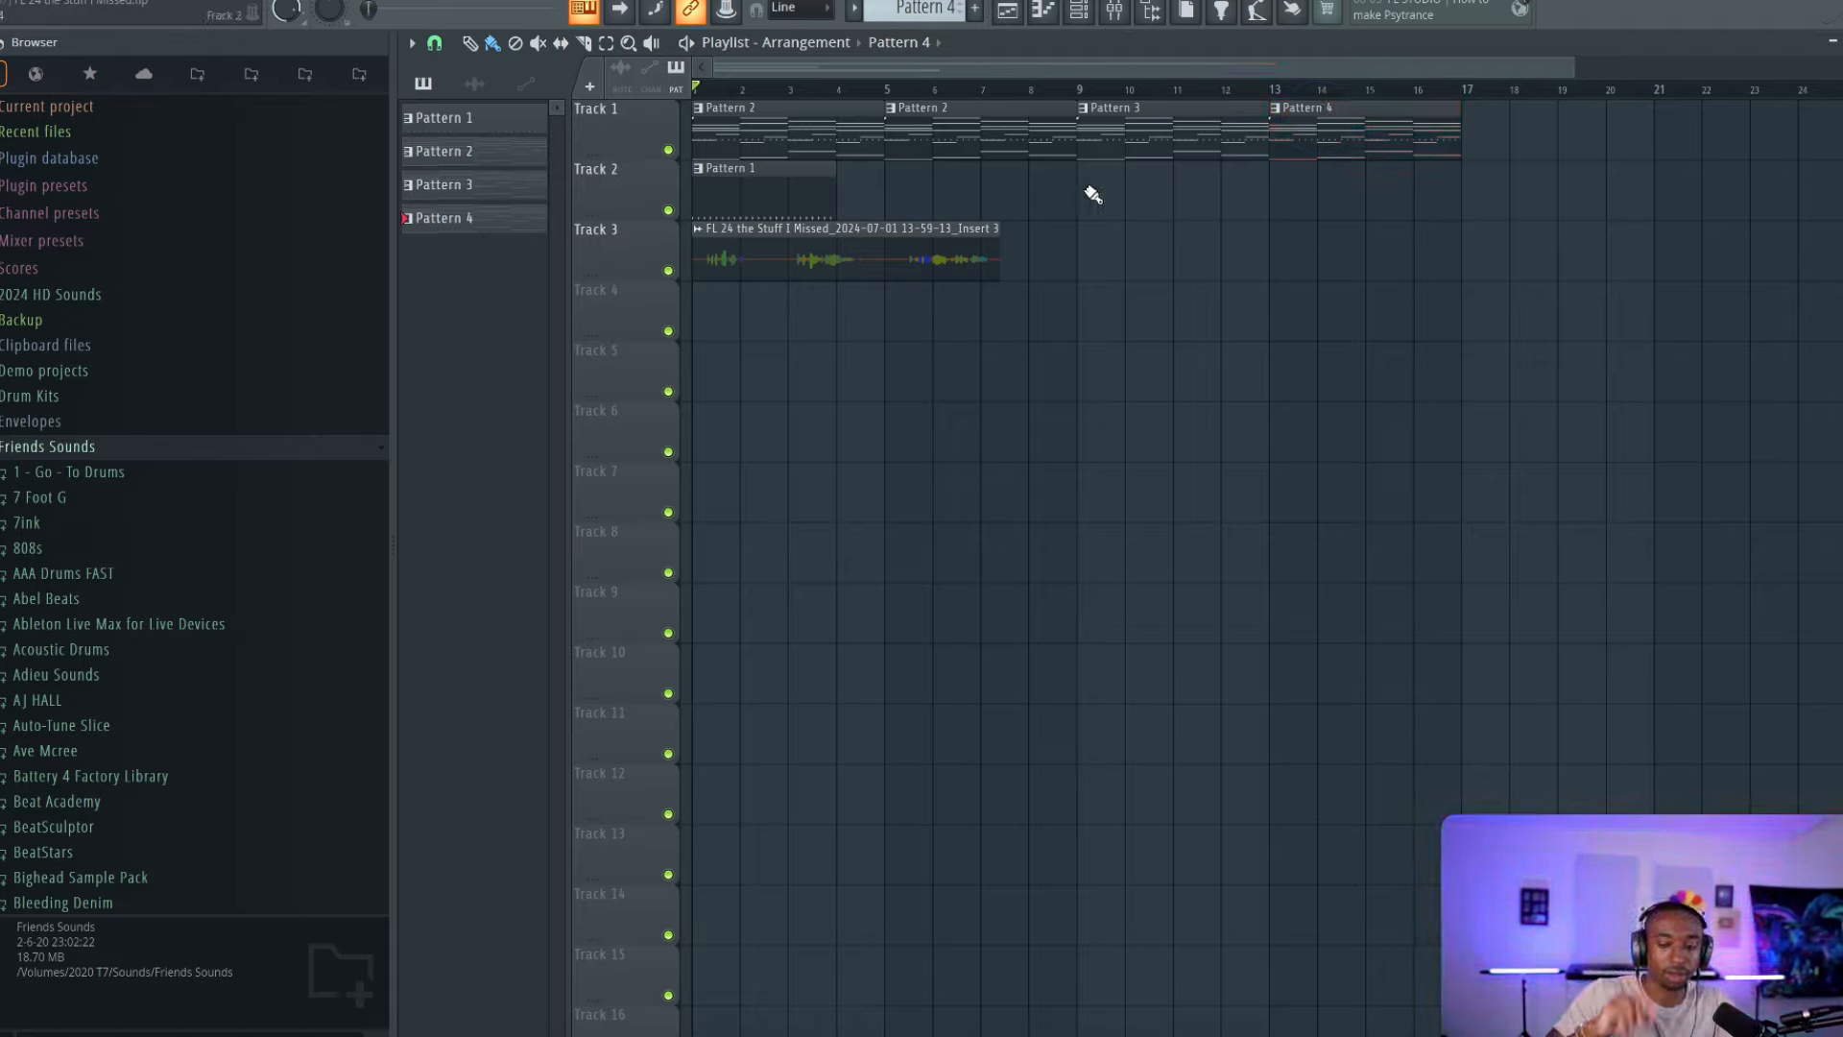
pyautogui.moveTo(1152, 131)
pyautogui.mouseDown()
pyautogui.moveTo(1154, 257)
pyautogui.moveTo(1391, 243)
pyautogui.moveTo(1533, 194)
pyautogui.mouseUp()
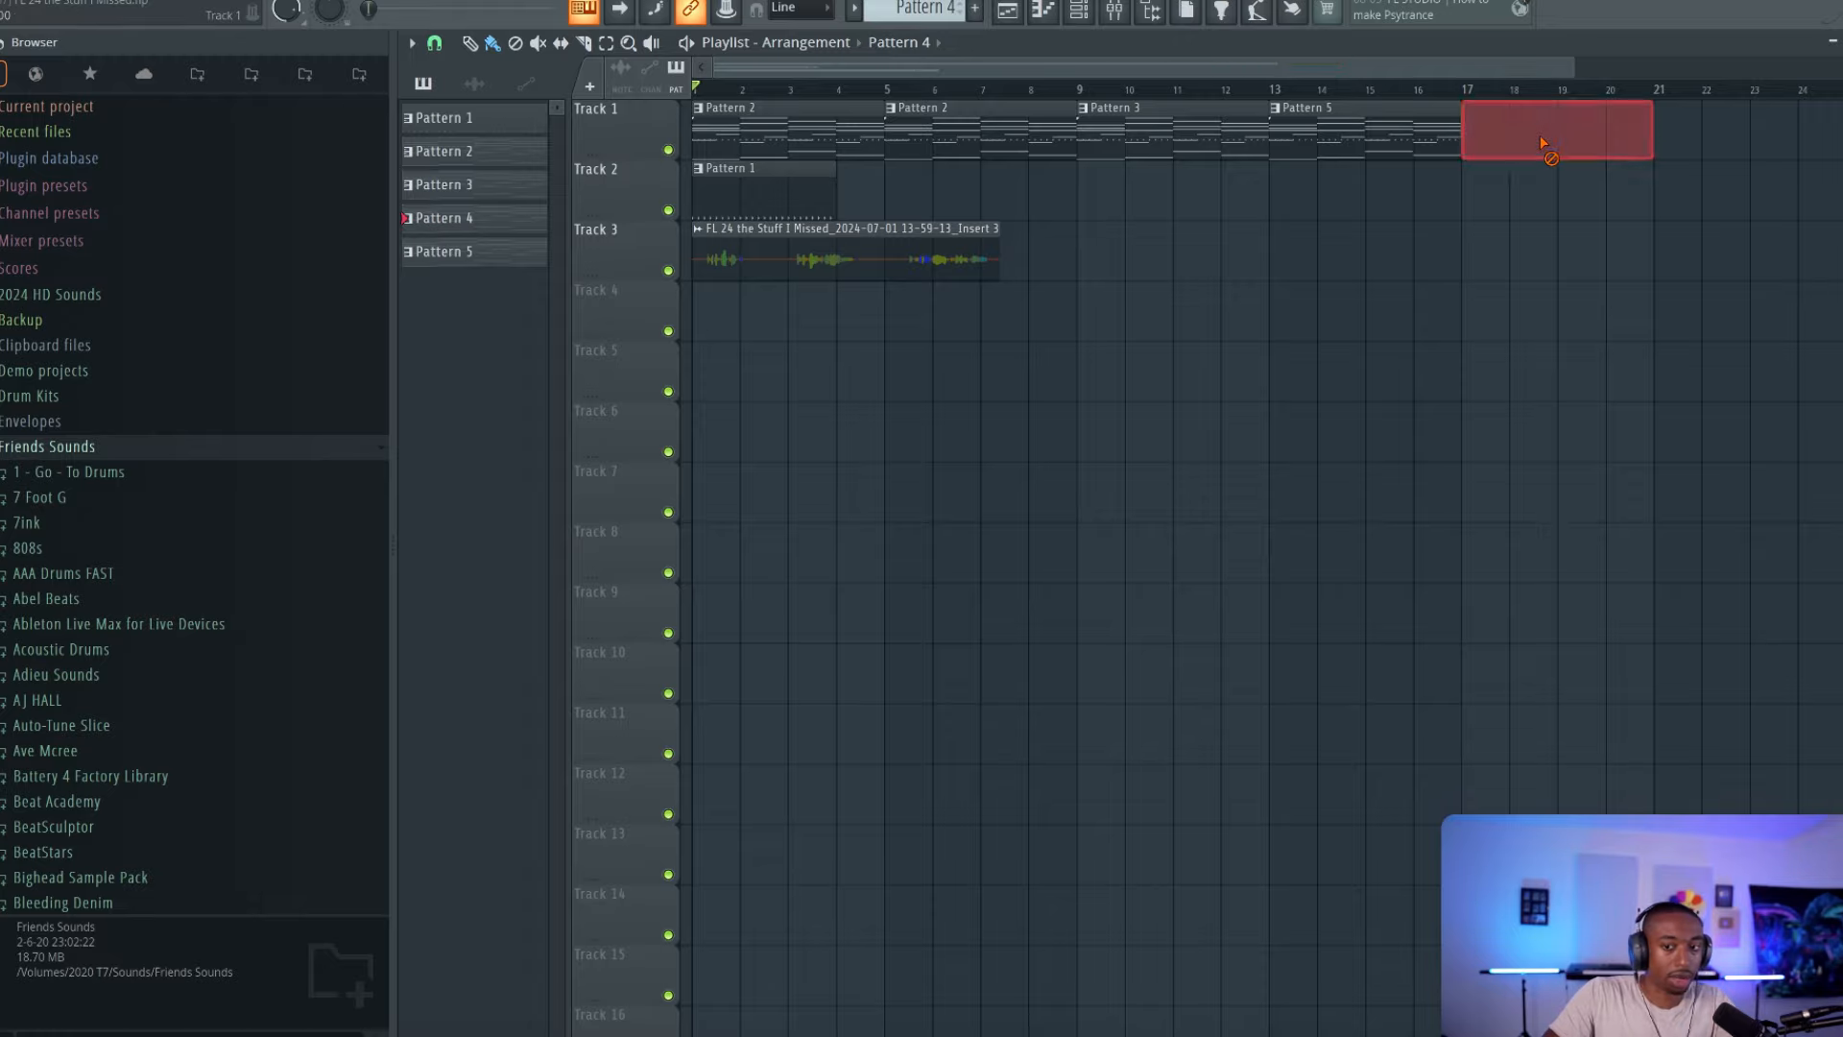
# Step: Delete the duplicated clips from bar 9 onward on Track 1 and the Insert 3 recording on Track 3
pyautogui.rightClick(1496, 151)
pyautogui.rightClick(1277, 139)
pyautogui.rightClick(1233, 134)
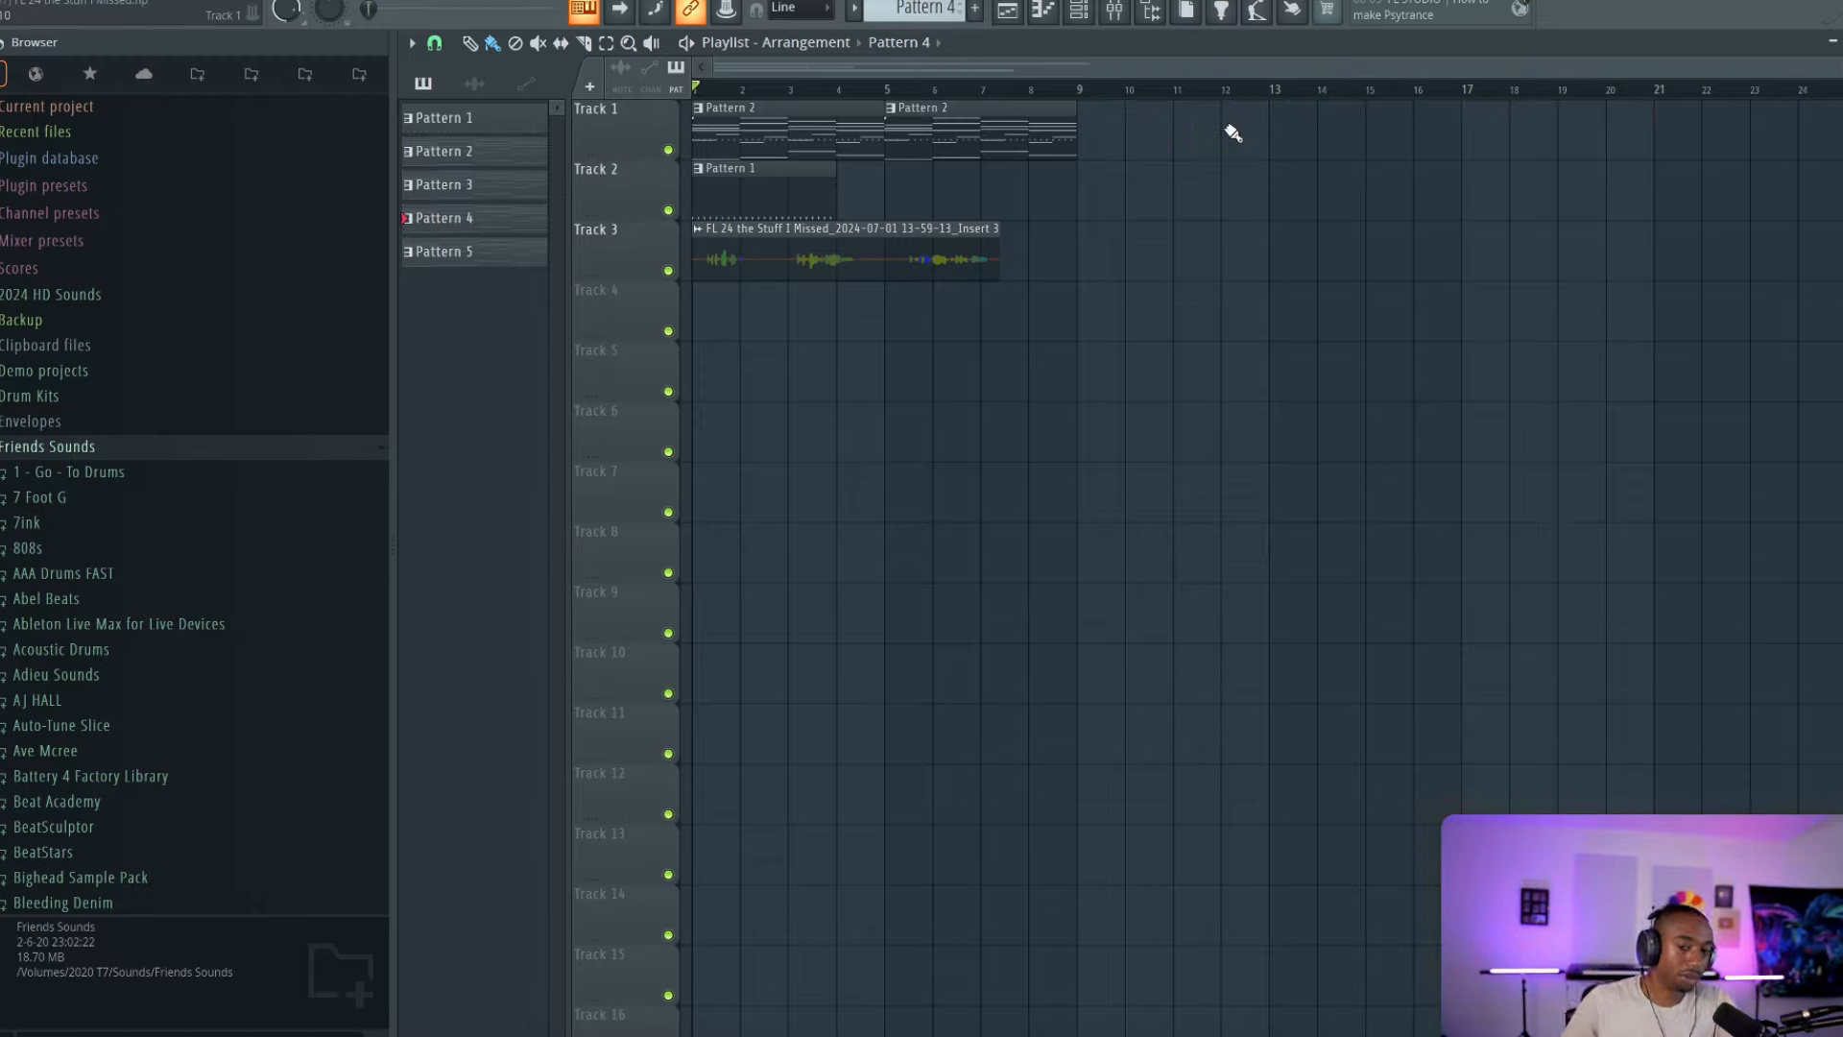
pyautogui.rightClick(739, 252)
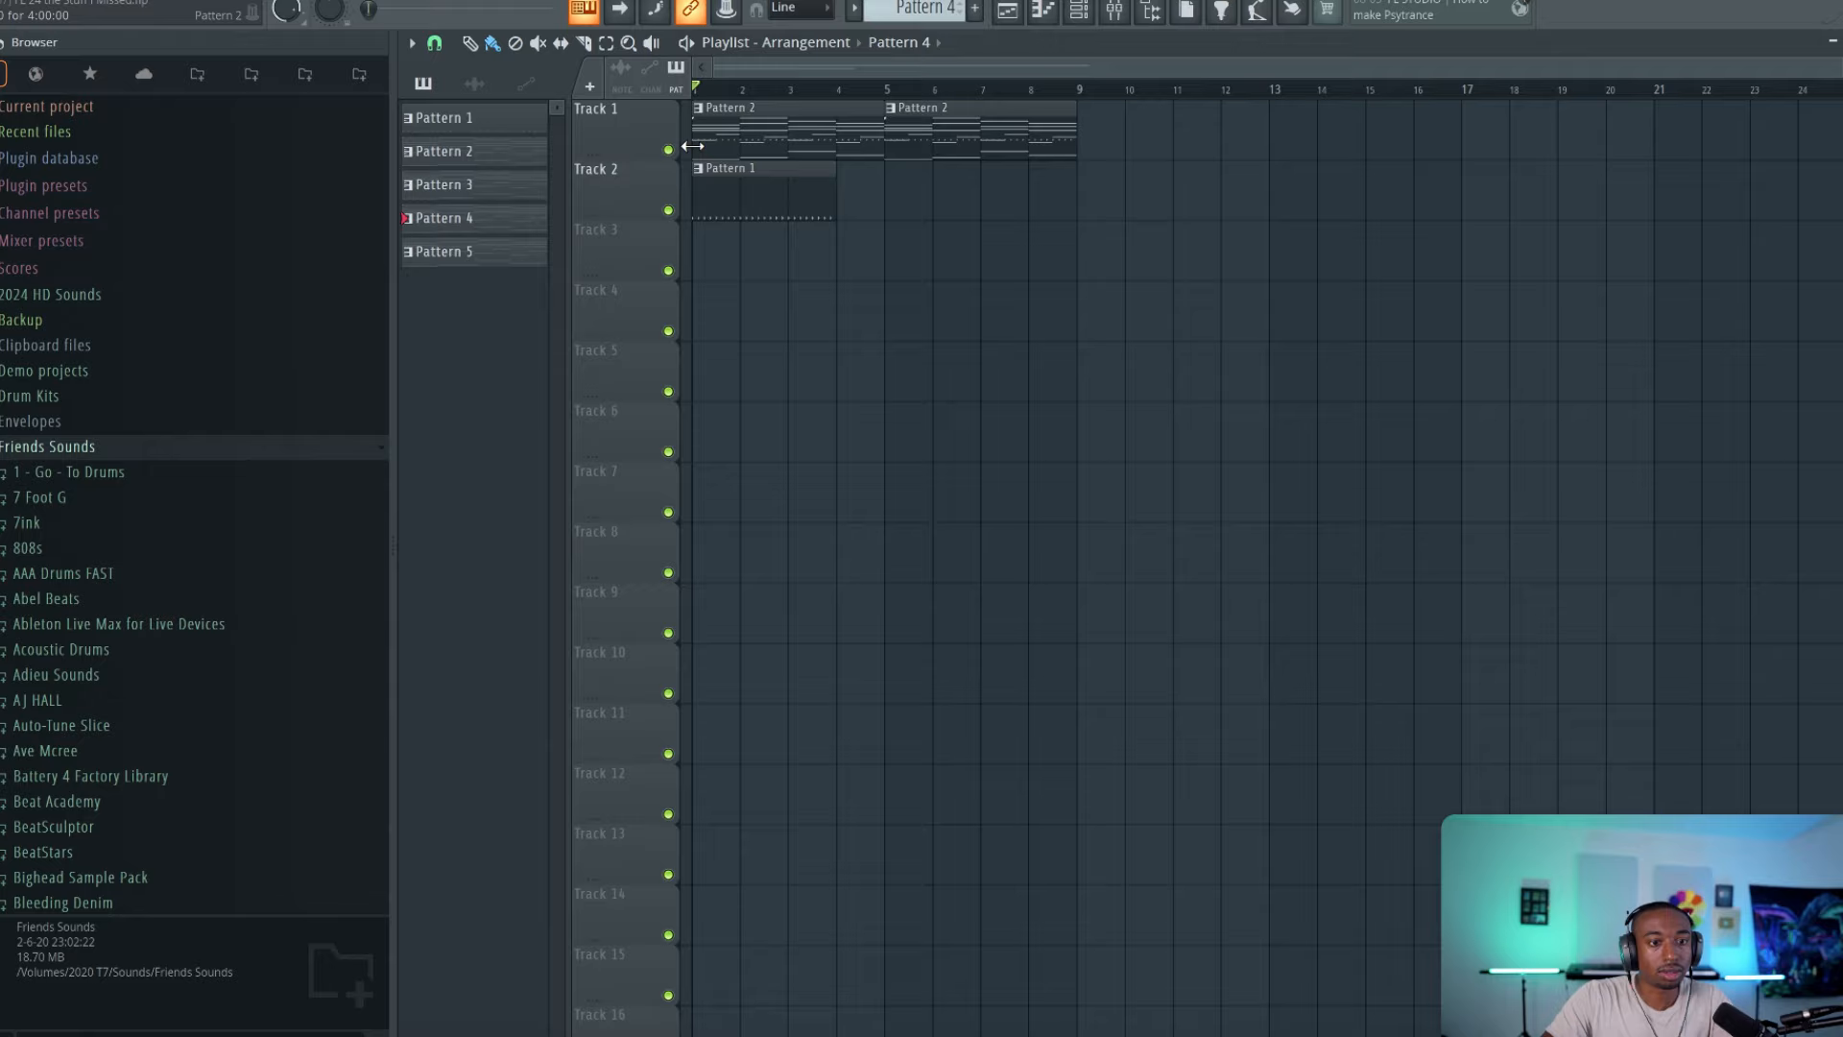
# Step: Play the arrangement while viewing the channel rack and the mixer levels, and stop playback from the playlist
pyautogui.press('space')
pyautogui.press('space')
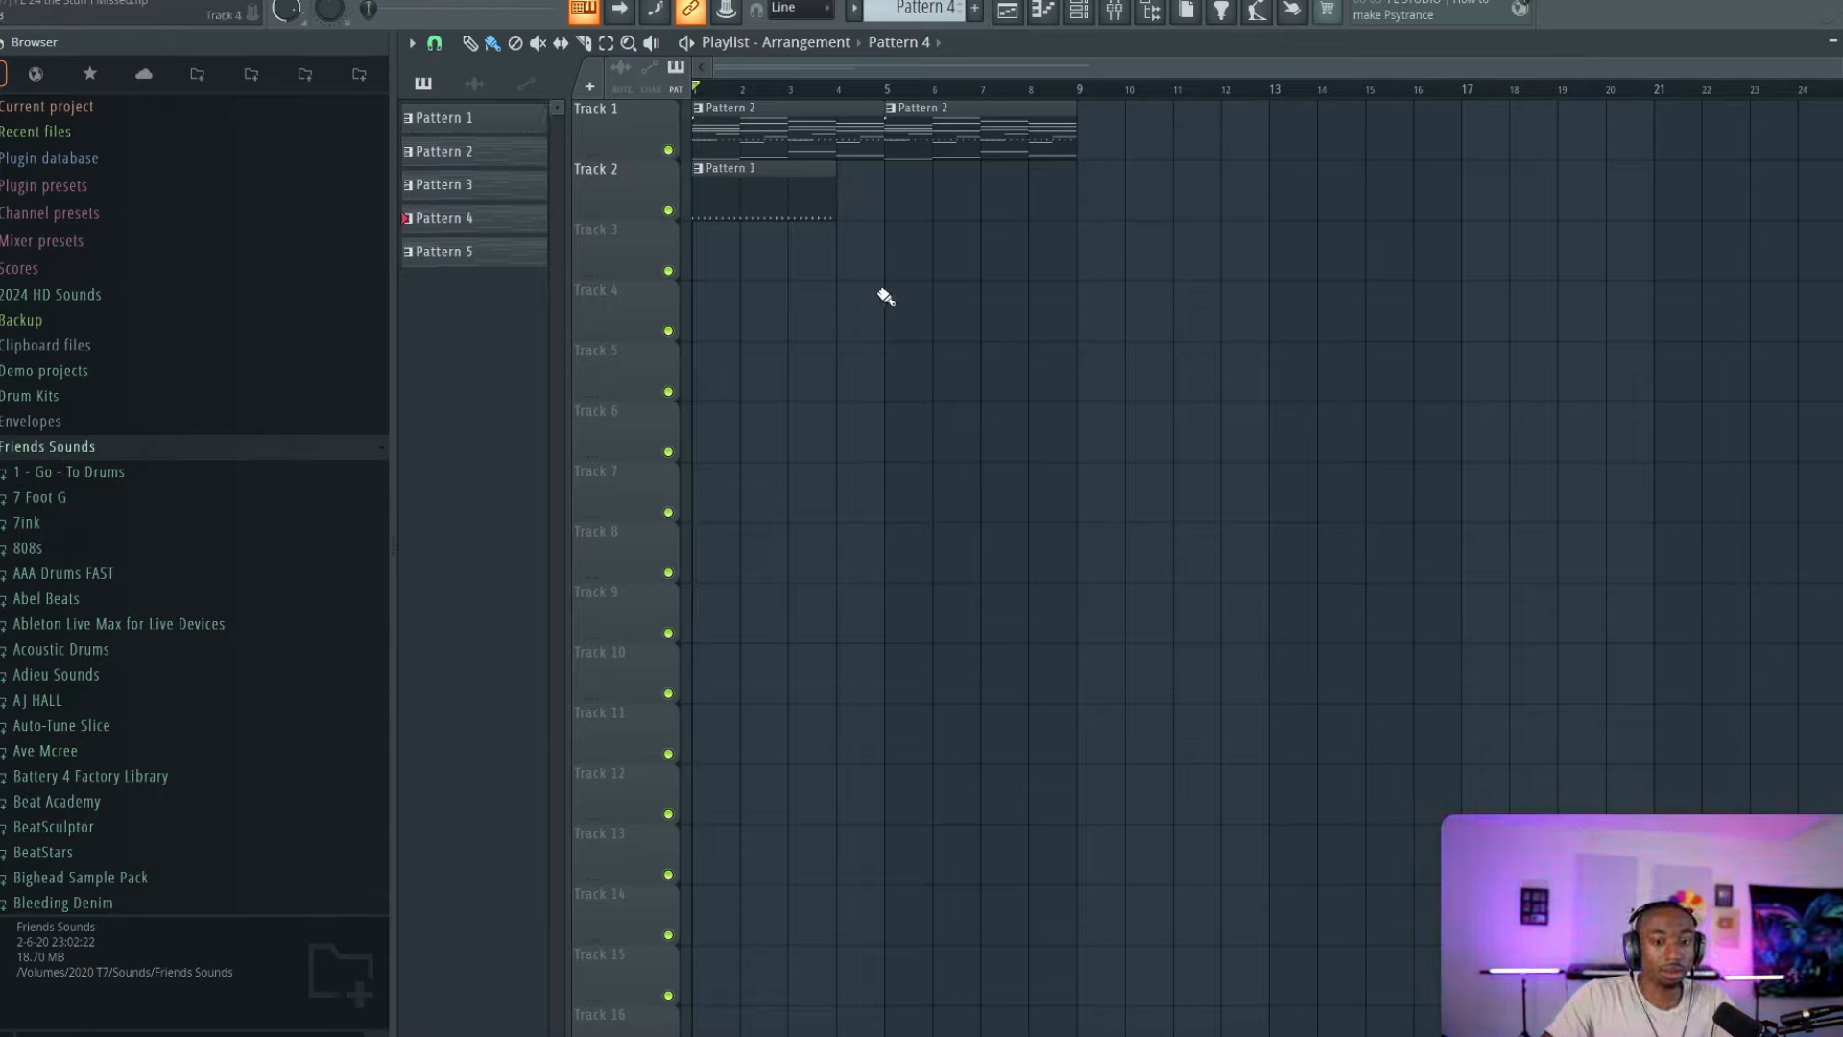
pyautogui.press('space')
pyautogui.click(1079, 10)
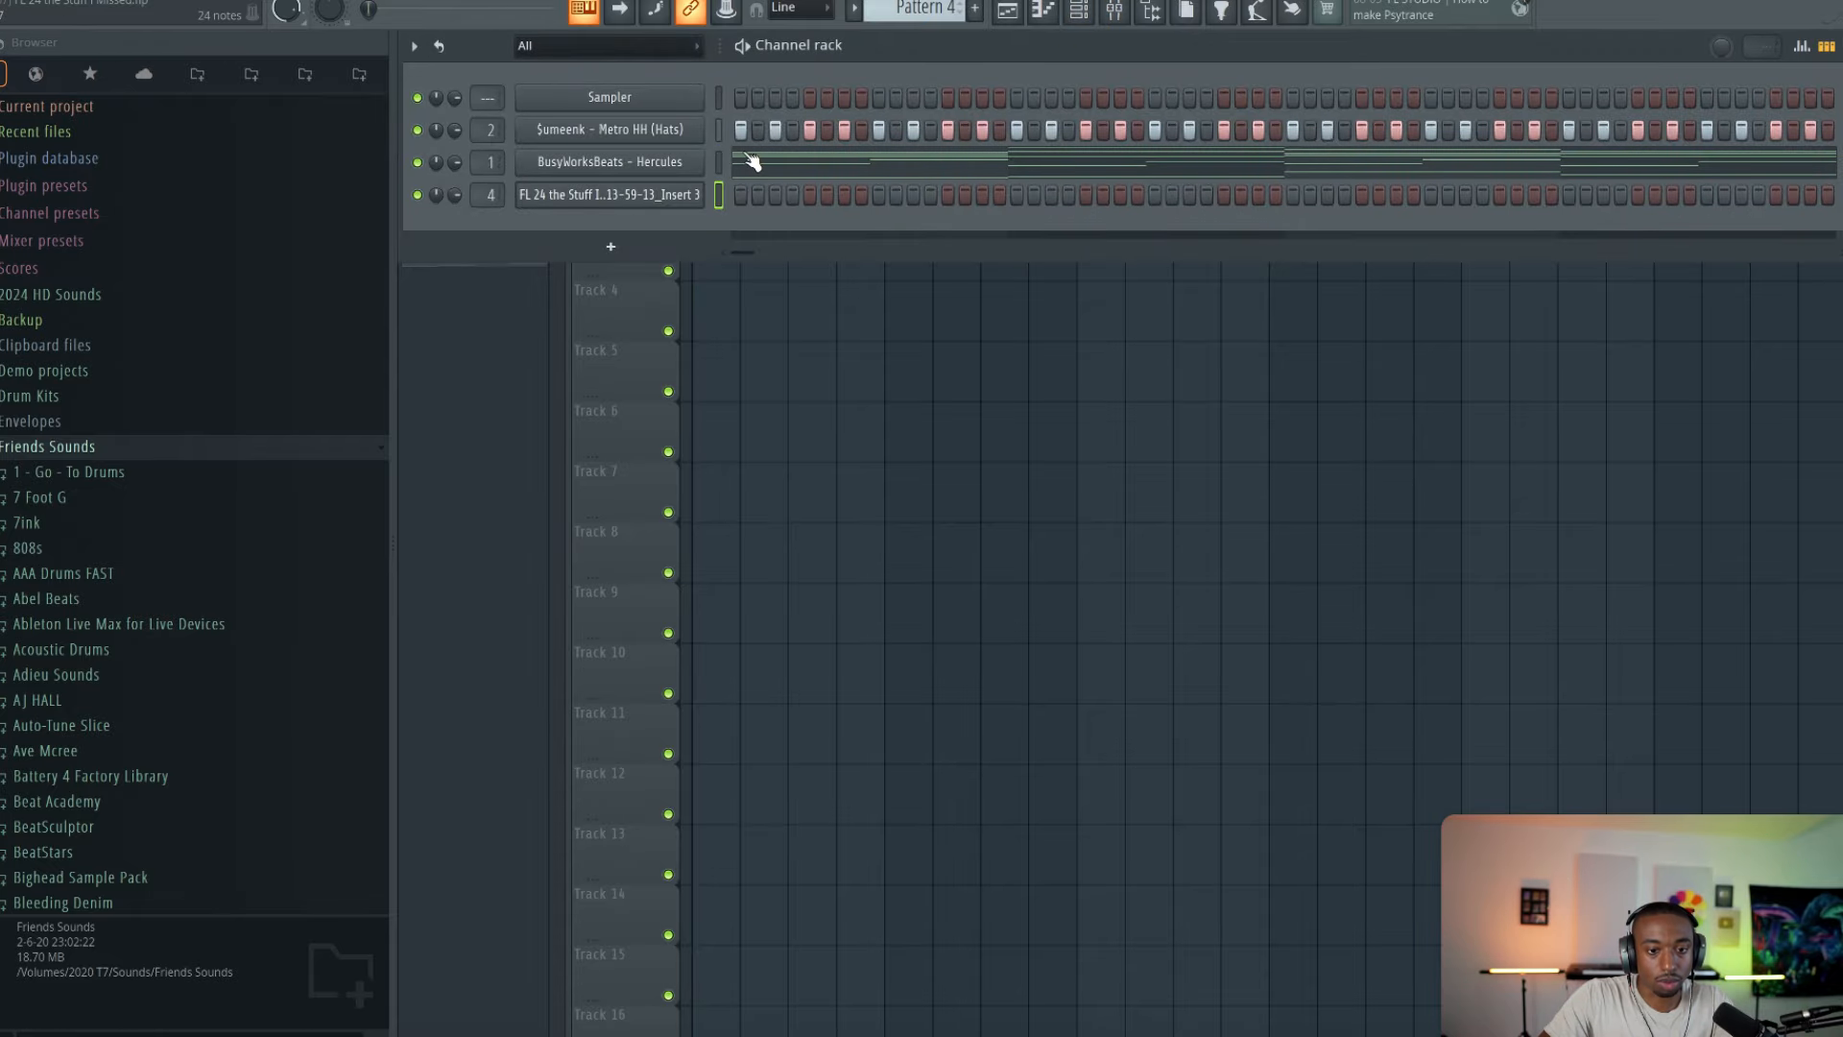
pyautogui.press('F9')
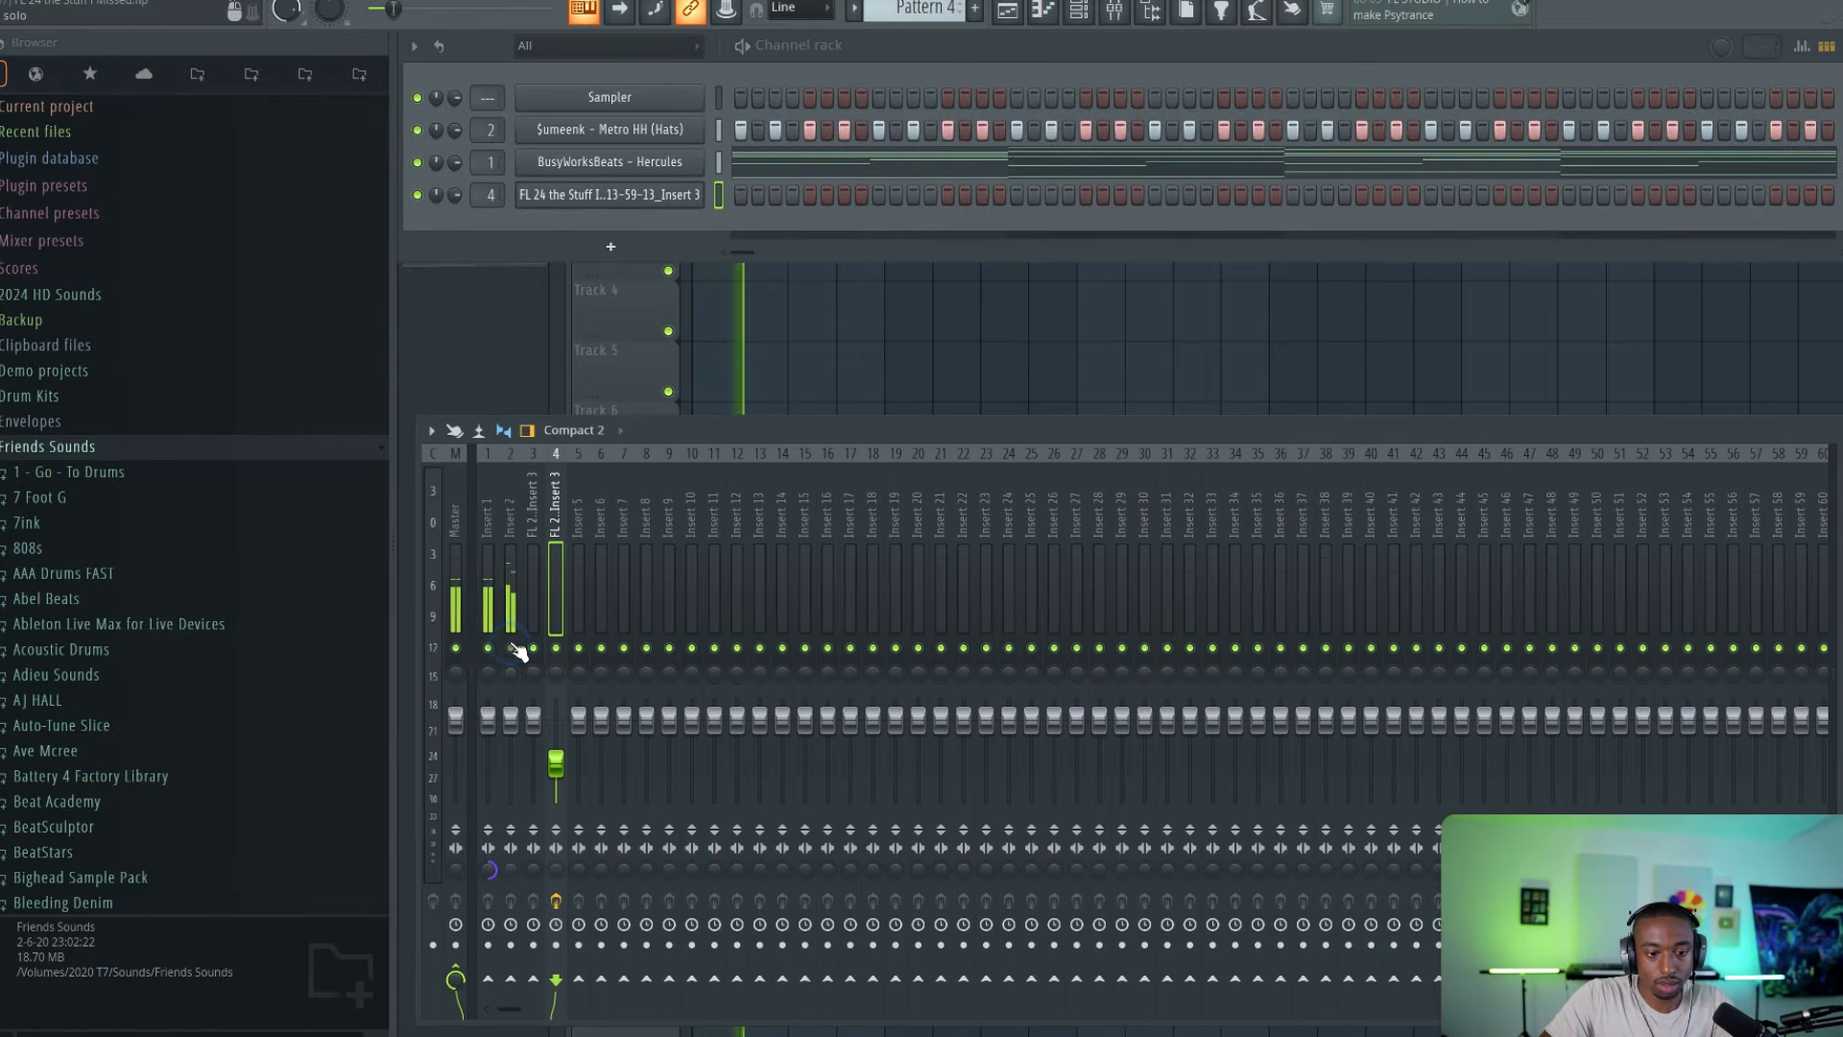
pyautogui.click(843, 360)
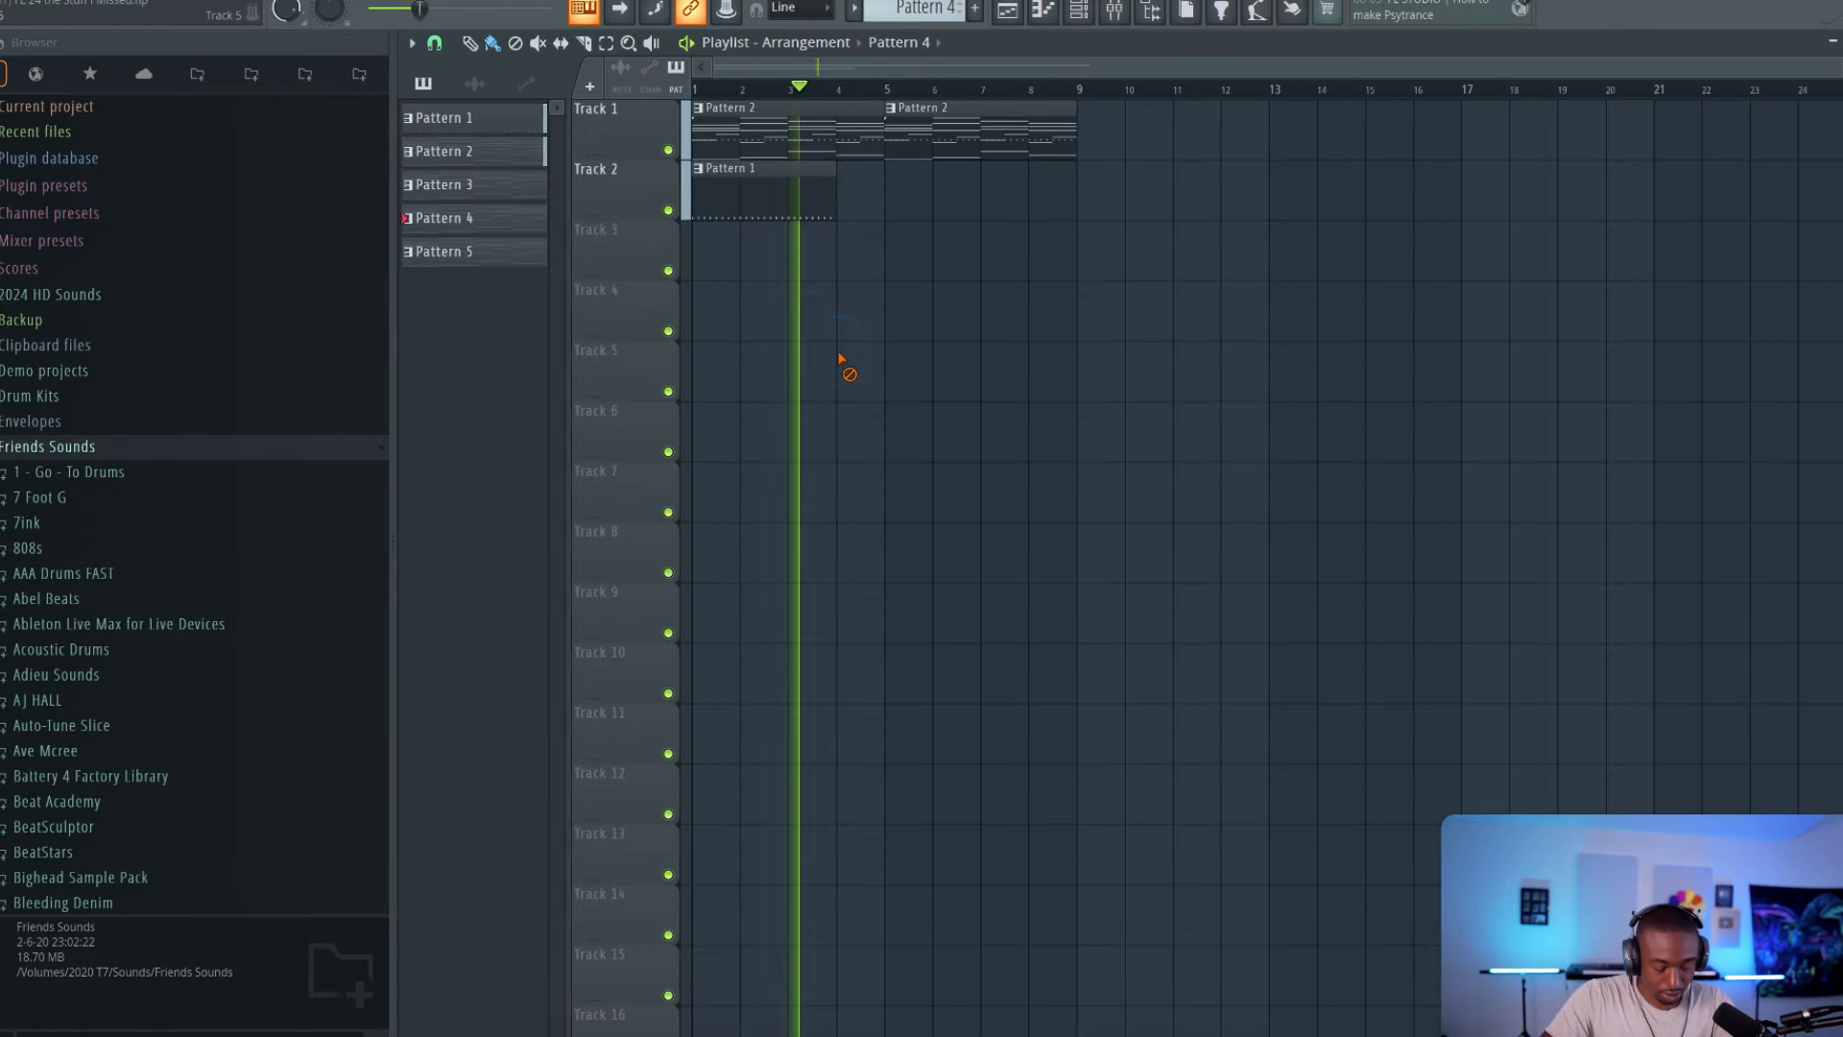
pyautogui.press('space')
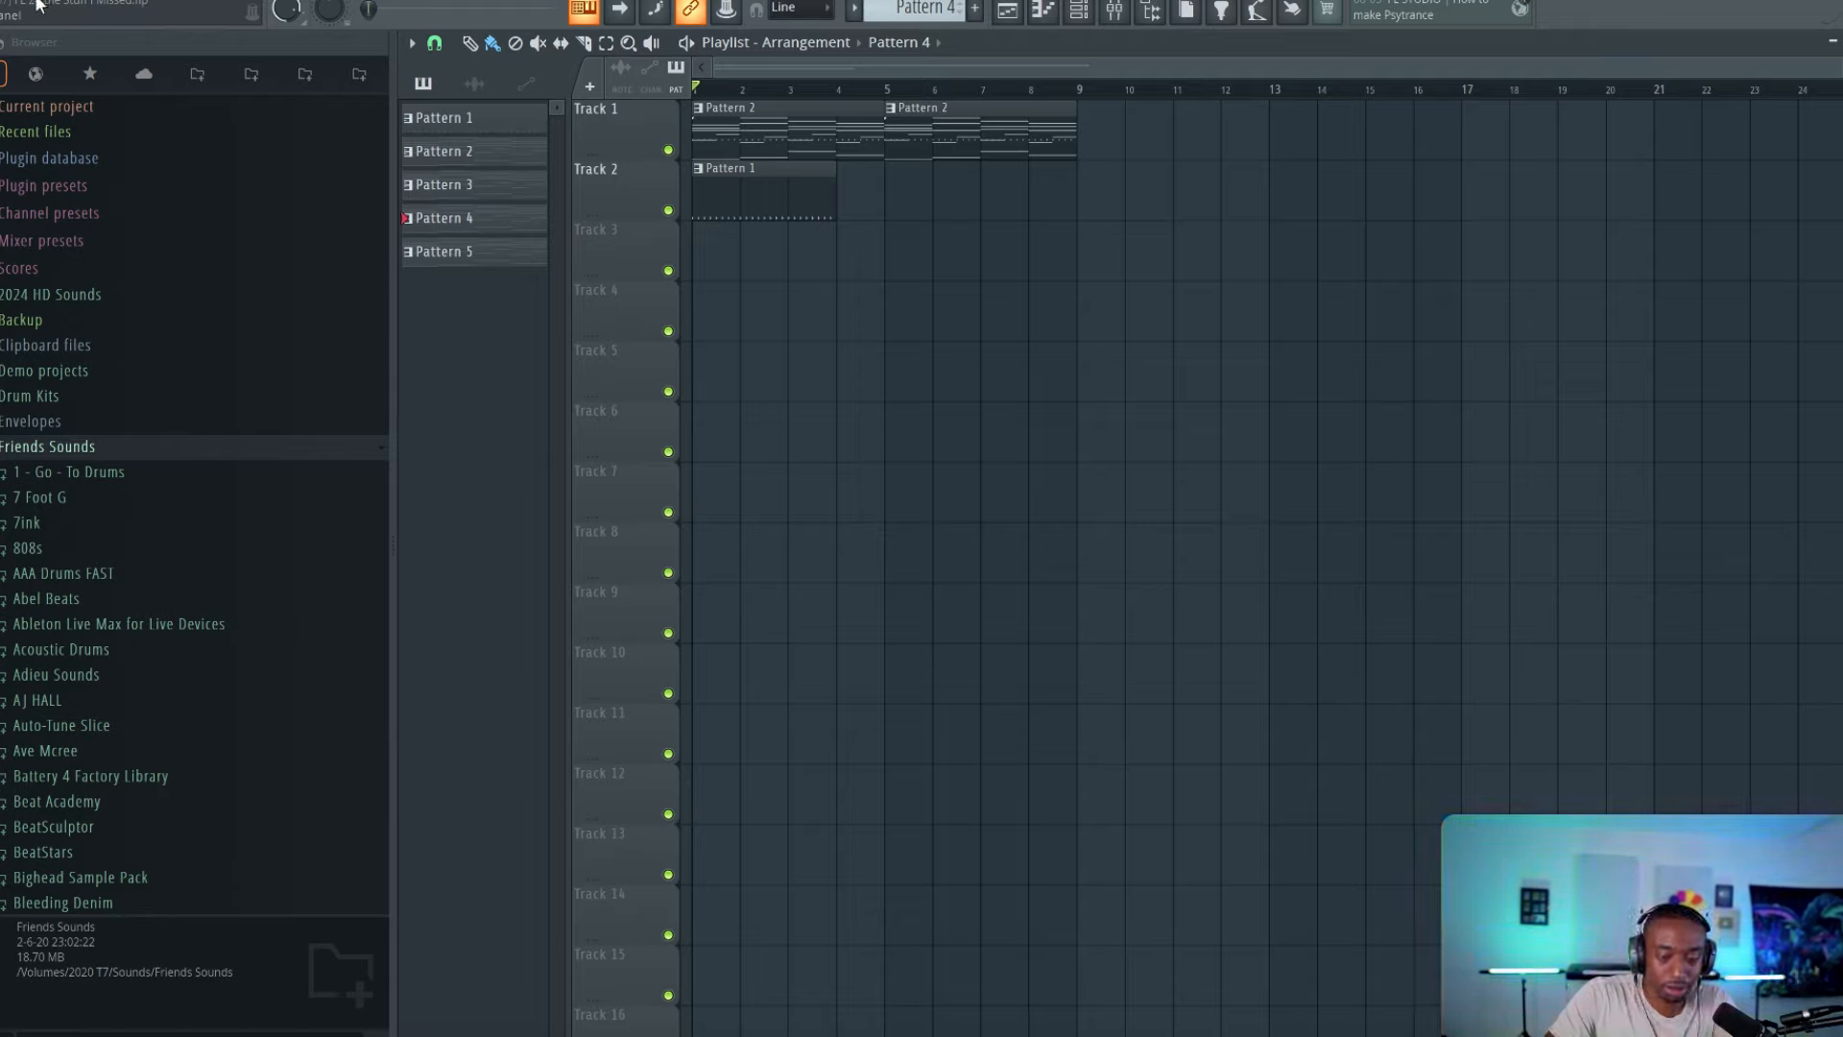
# Step: Try extending the Pattern 1 clip on Track 2 to bar 5 and duplicating it up to bar 9, and revert both changes
pyautogui.click(250, 73)
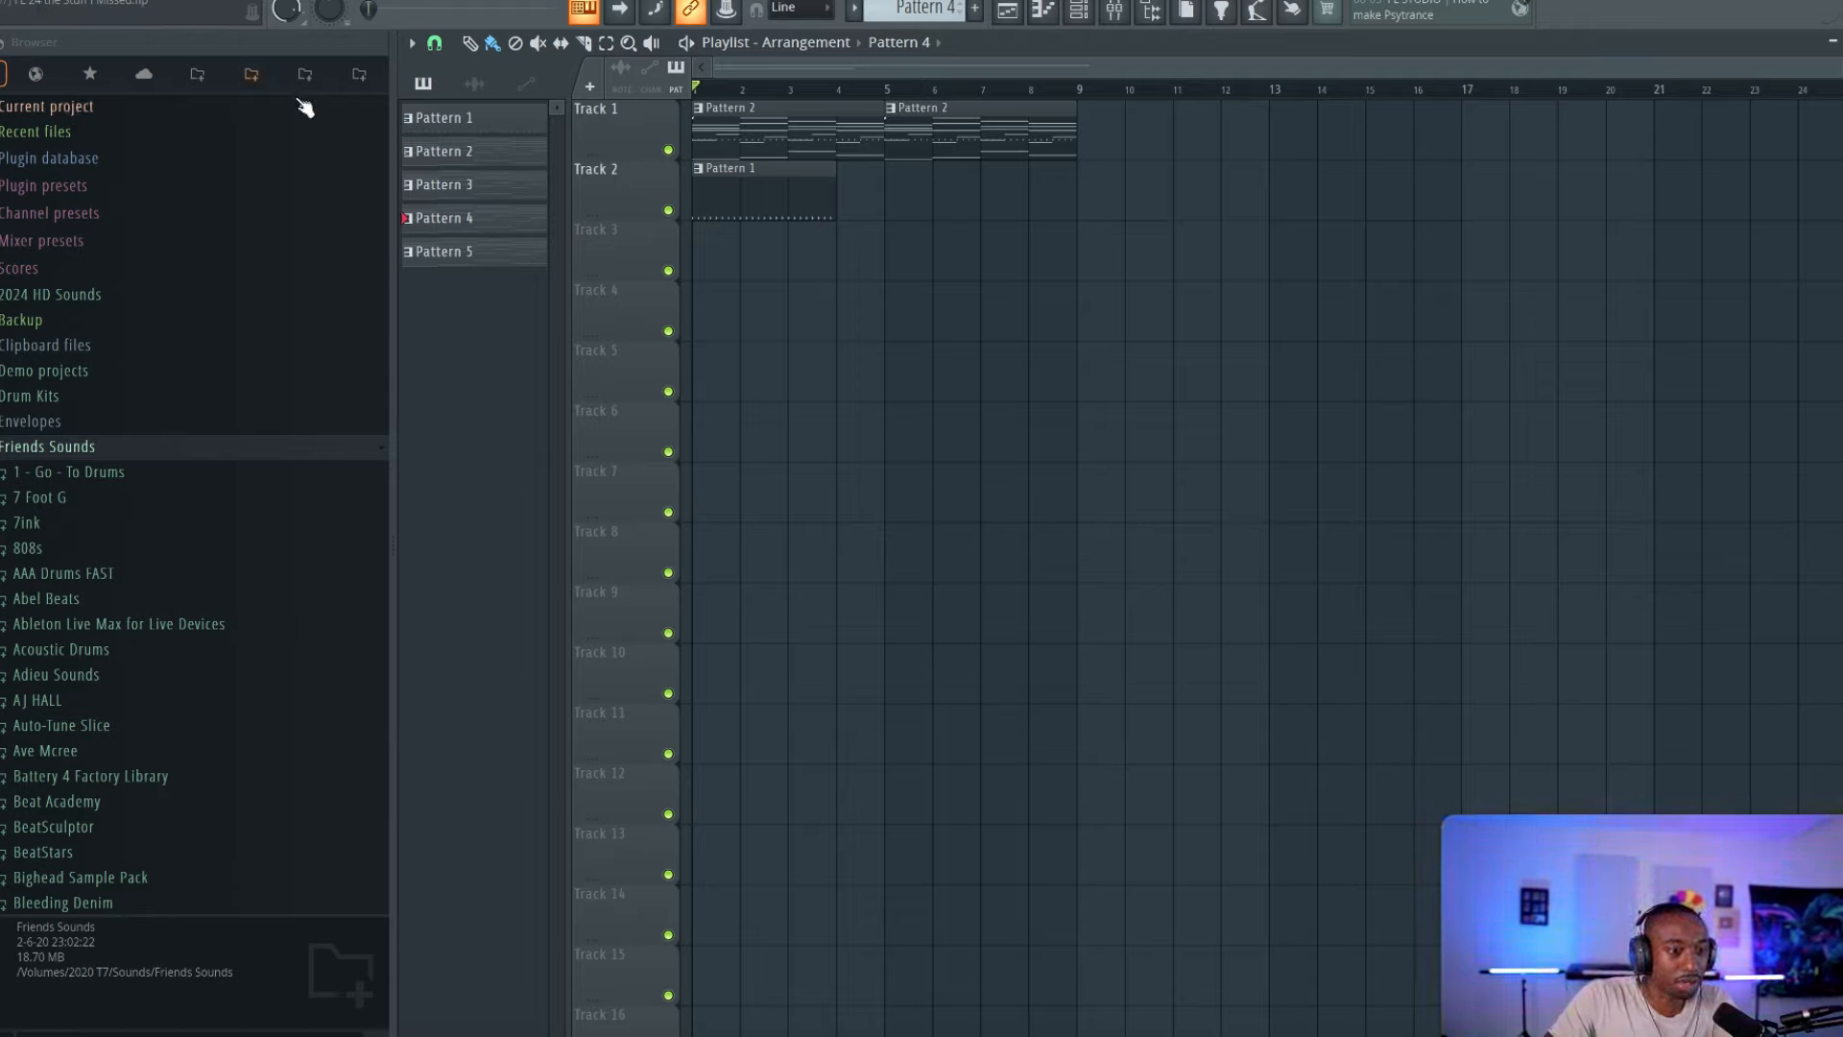
pyautogui.keyDown('super'); pyautogui.click(811, 213); pyautogui.keyUp('super')
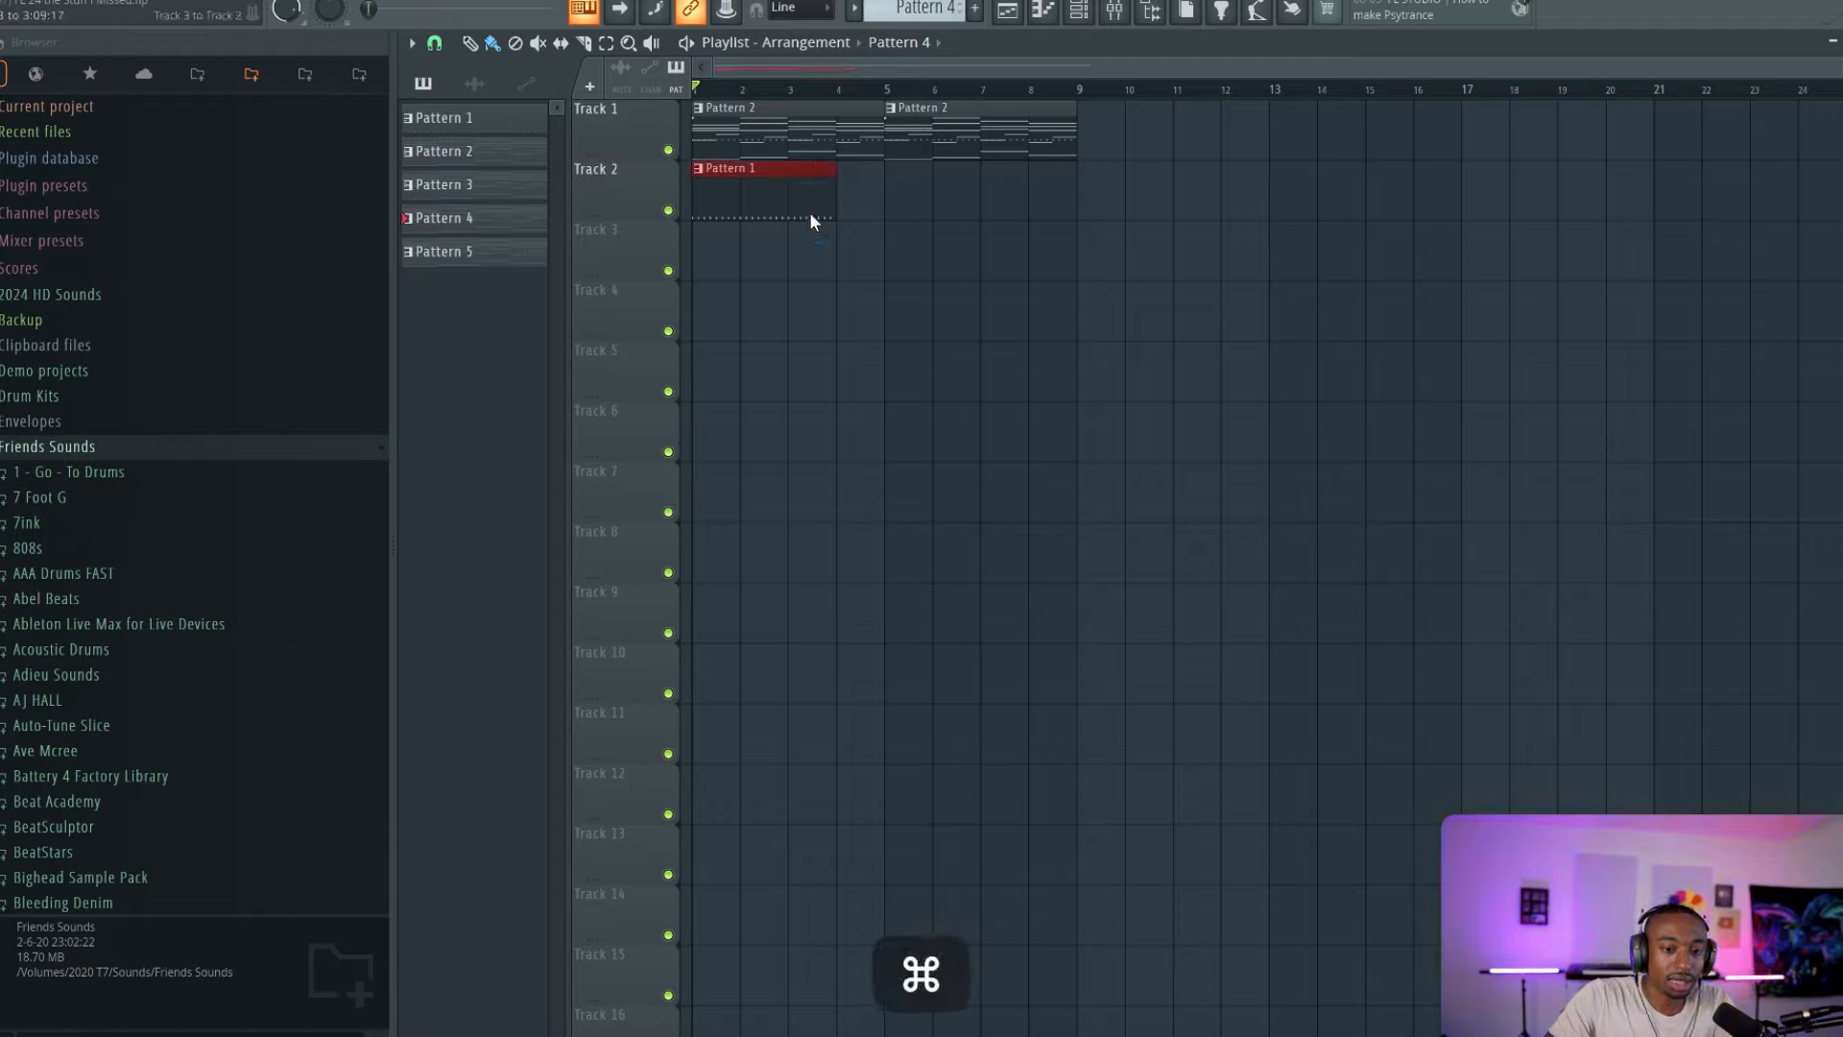
pyautogui.moveTo(835, 214); pyautogui.dragTo(892, 218)
pyautogui.press('super+b')
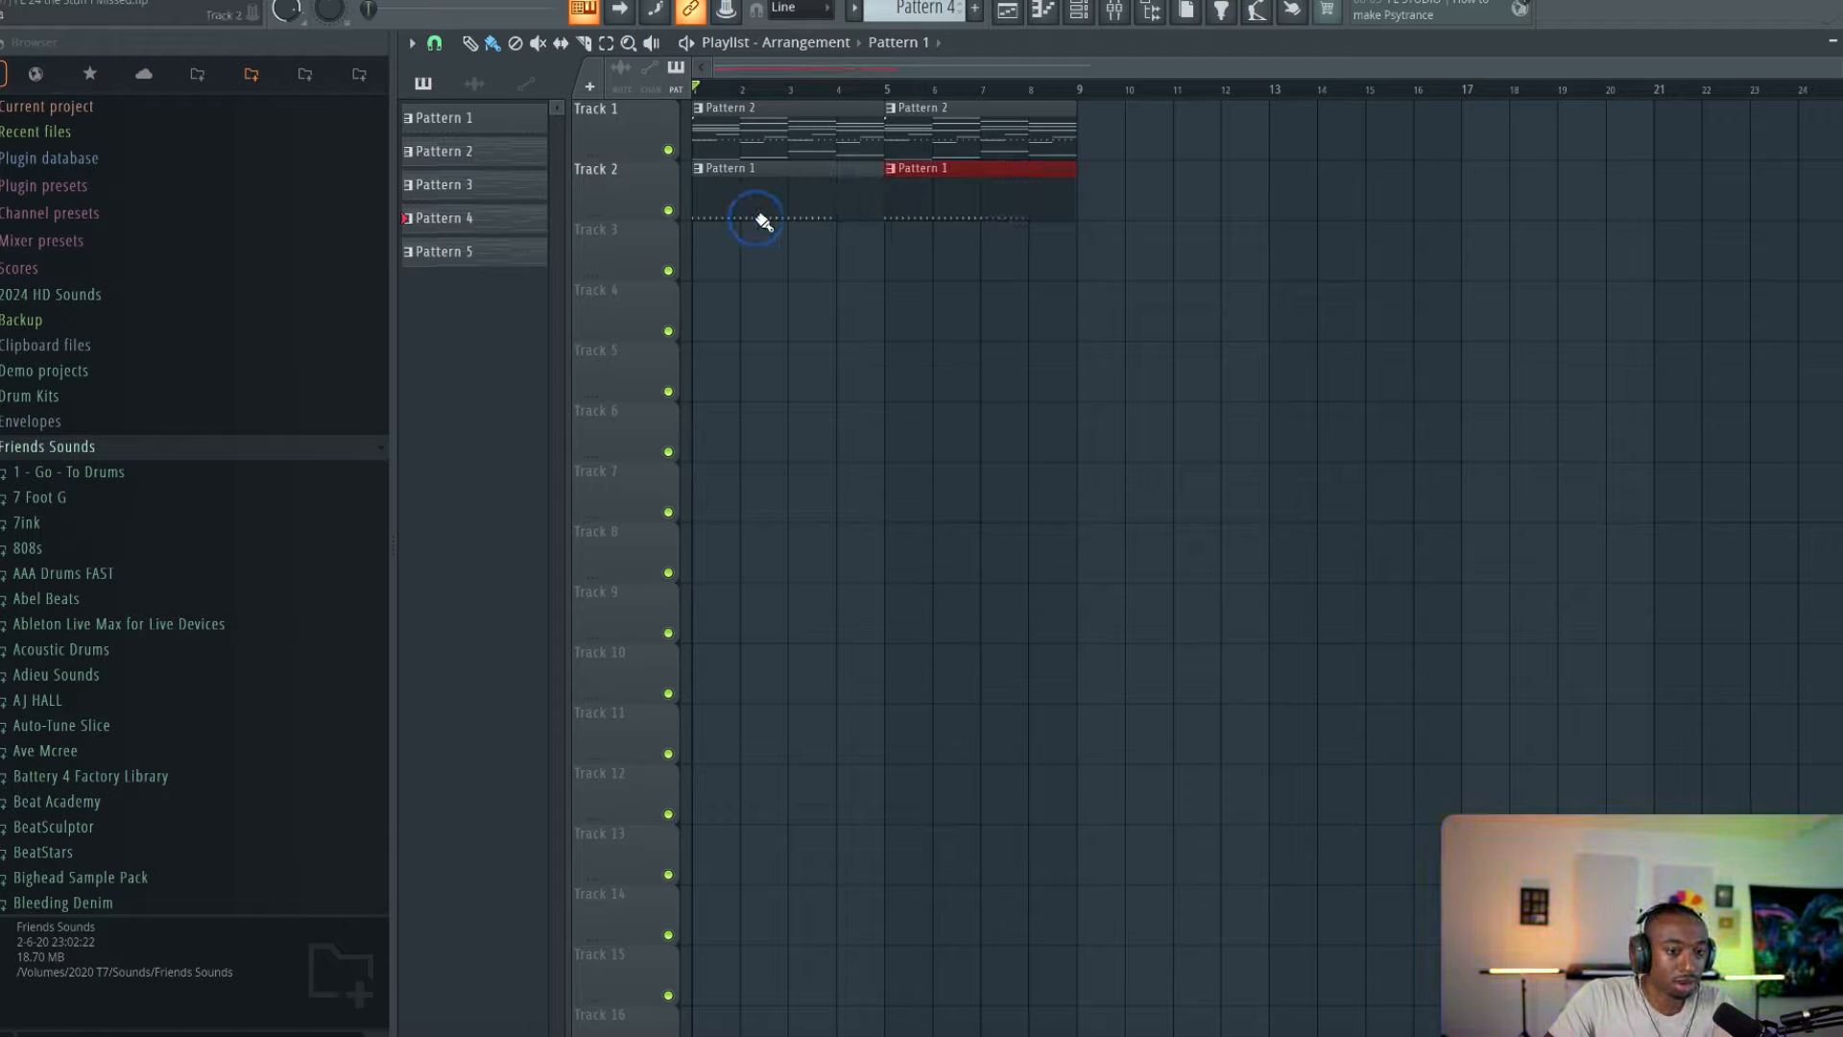
pyautogui.press('Delete')
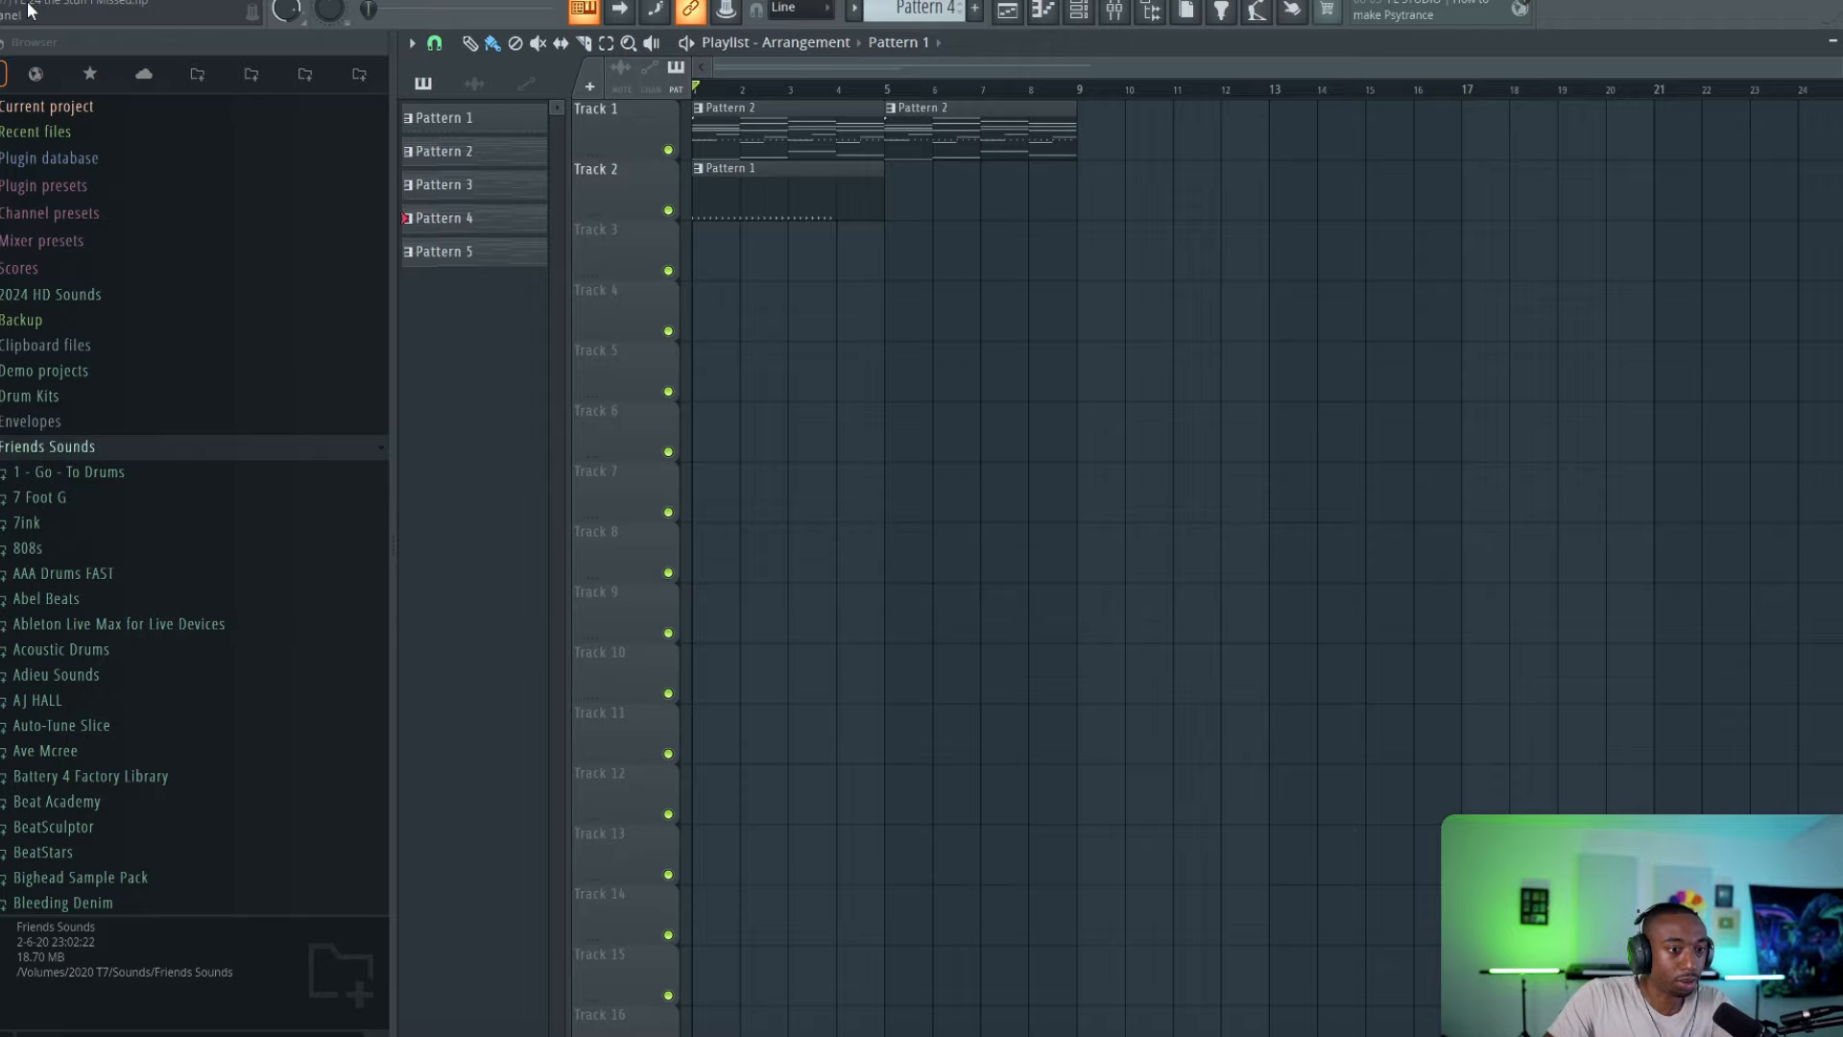
pyautogui.moveTo(872, 211); pyautogui.dragTo(867, 213)
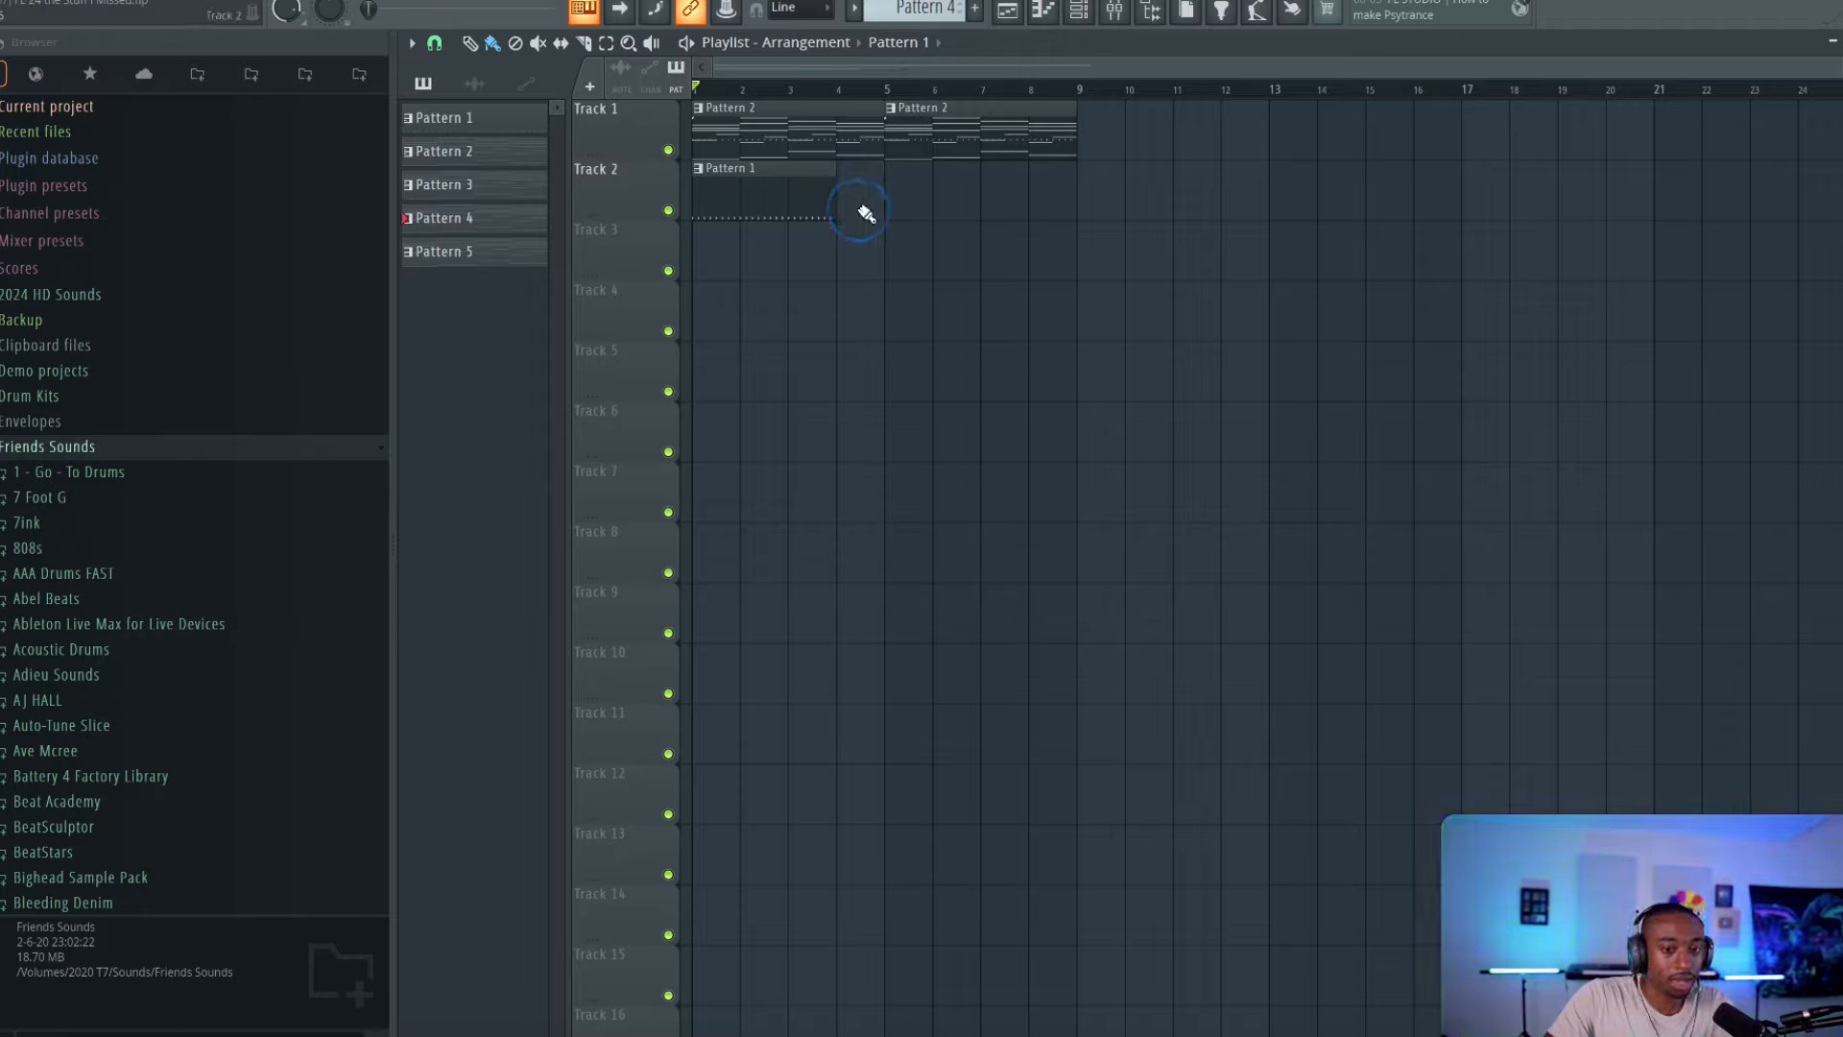